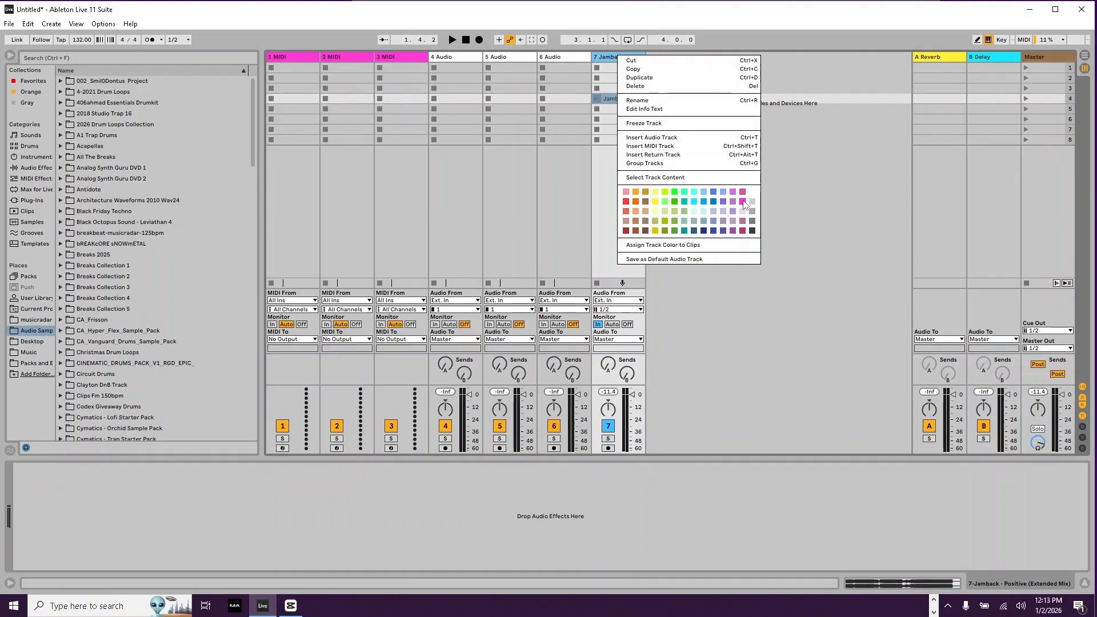
Step: Set the monitoring of track 7 to Auto and launch the track's clip in scene 4
key("Escape")
left_click(613, 325)
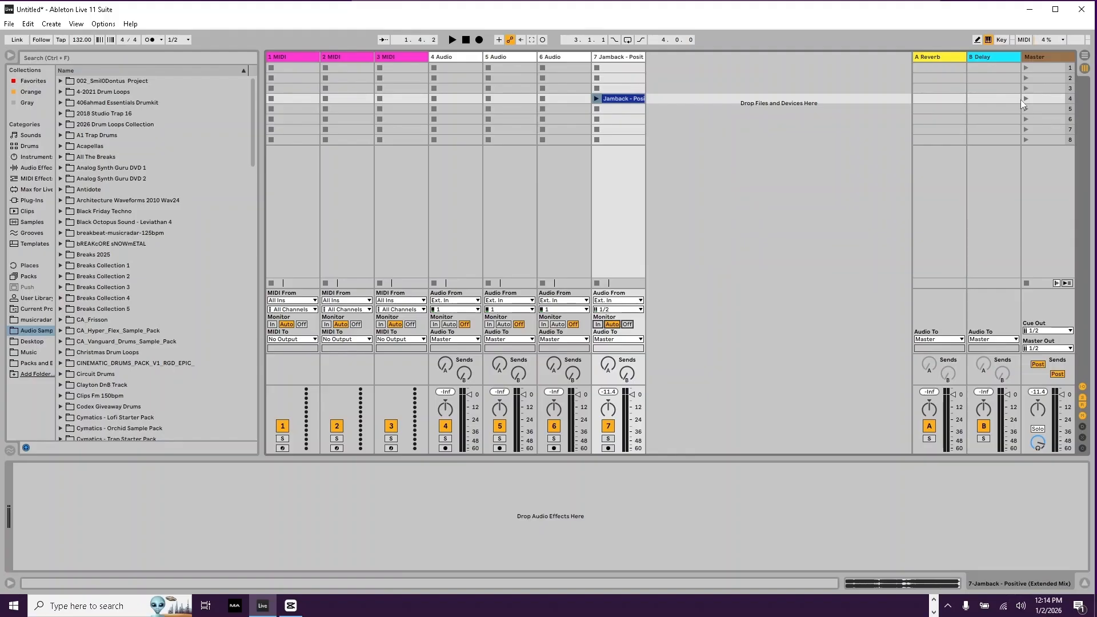
left_click(596, 100)
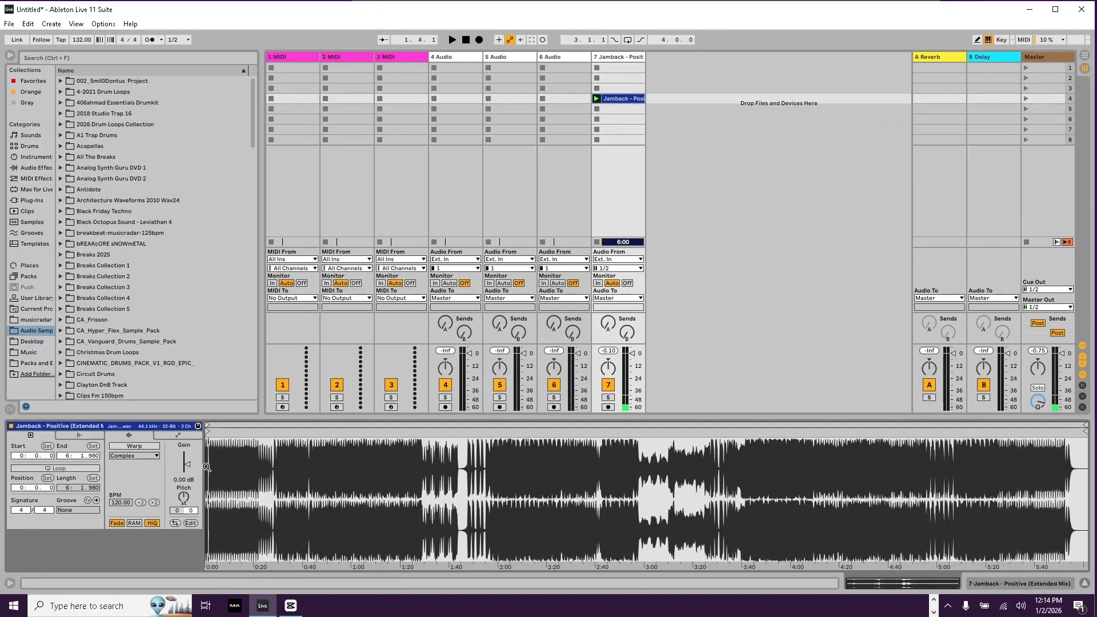
Step: Place the clip's start marker on the first kick transient at about 38 ms and apply Warp From Here (Straight)
key("plus")
key("plus")
key("plus")
key("plus")
key("plus")
key("plus")
key("plus")
key("plus")
key("plus")
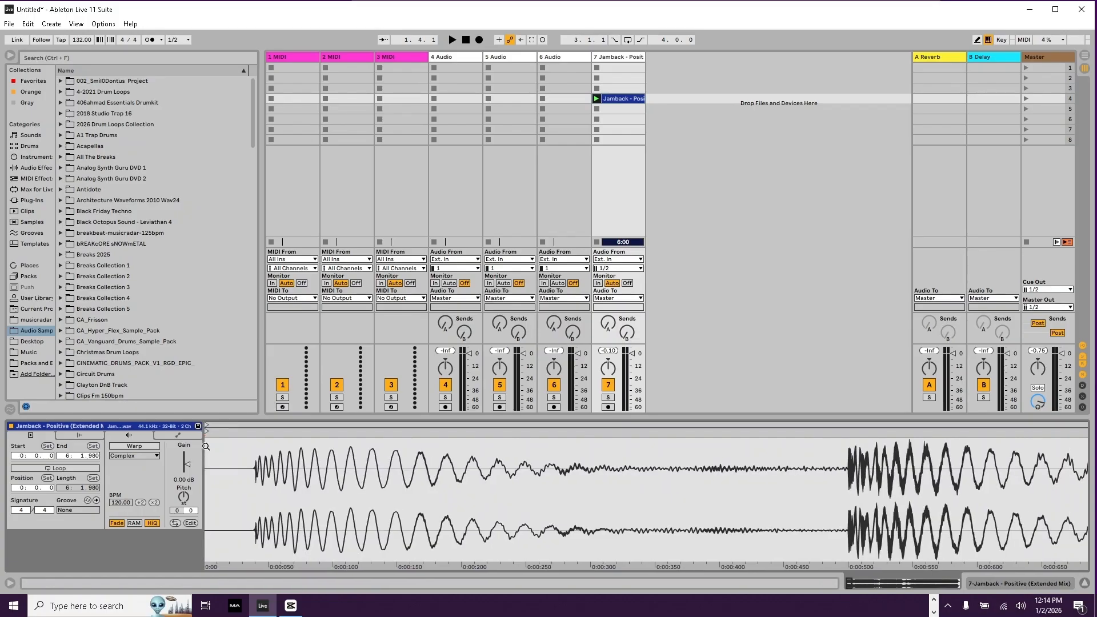
left_click_drag(210, 432, 255, 431)
left_click(247, 432)
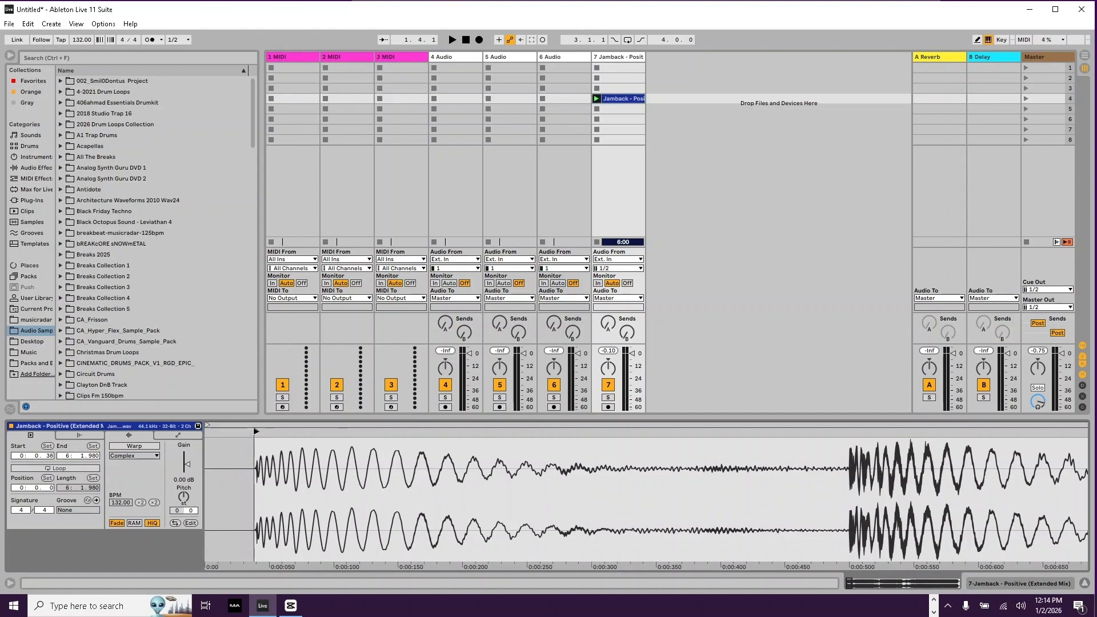
right_click(256, 431)
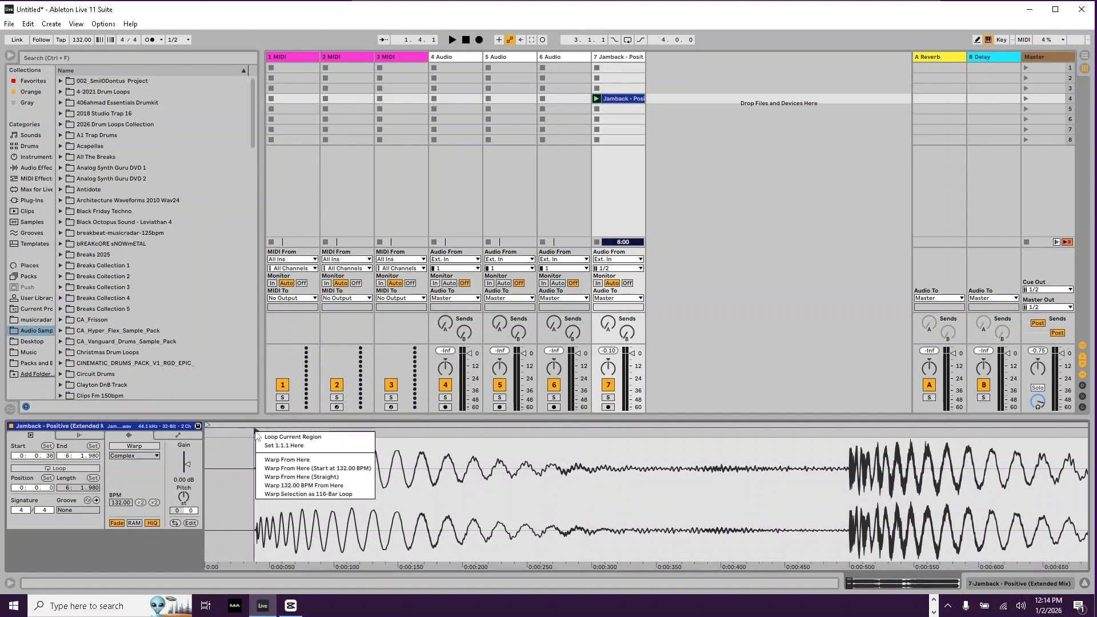
left_click(270, 477)
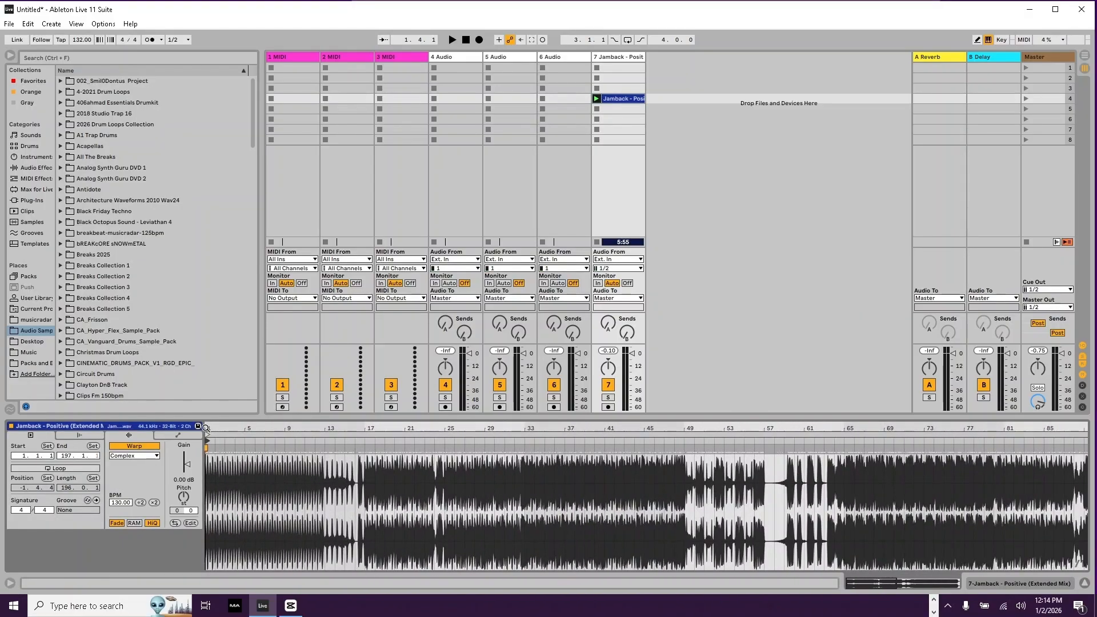
Step: Check how the transients line up with the warp grid around bars 121 and 167 of the clip
mouse_move(446, 428)
left_mouse_down()
mouse_move(446, 520)
mouse_move(391, 525)
mouse_move(391, 428)
mouse_move(819, 428)
mouse_move(814, 465)
mouse_move(535, 431)
left_mouse_up()
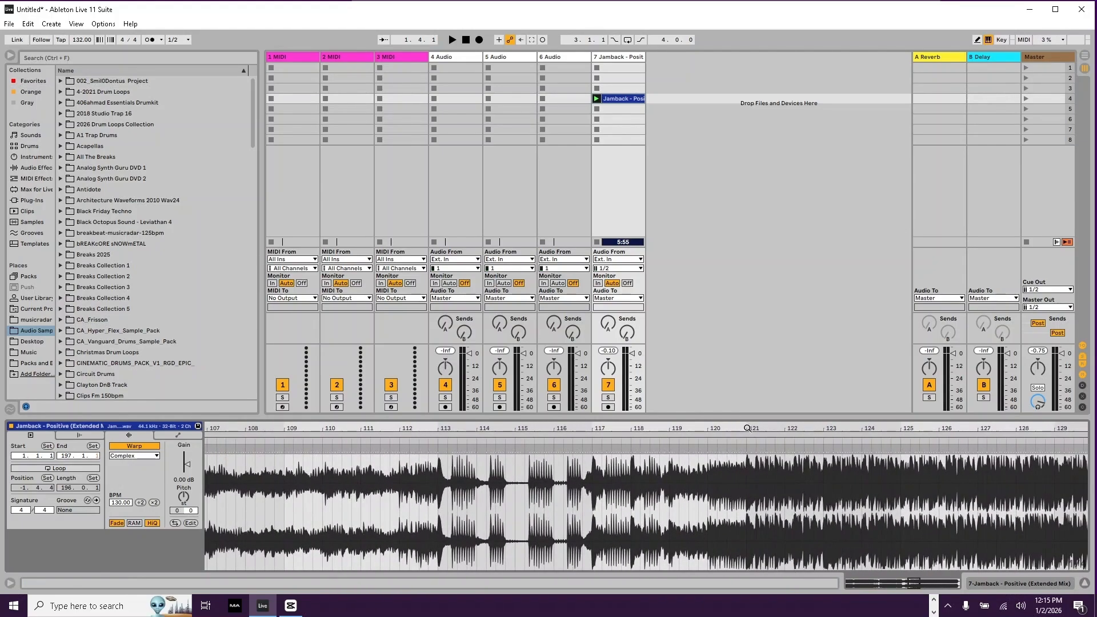
left_click_drag(747, 428, 549, 480)
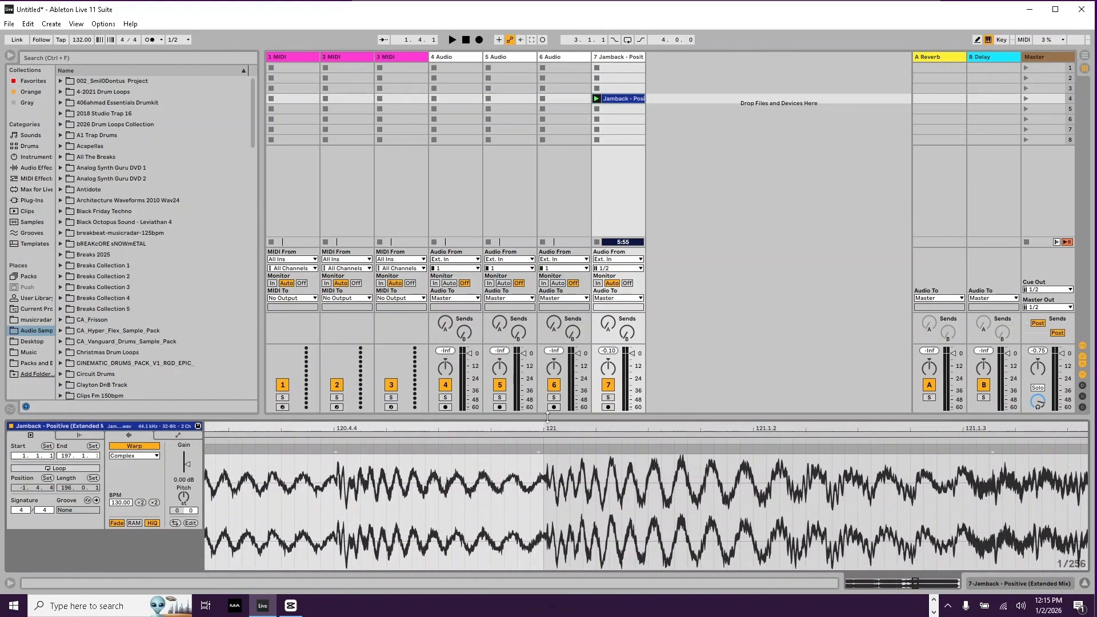
left_click_drag(549, 427, 548, 325)
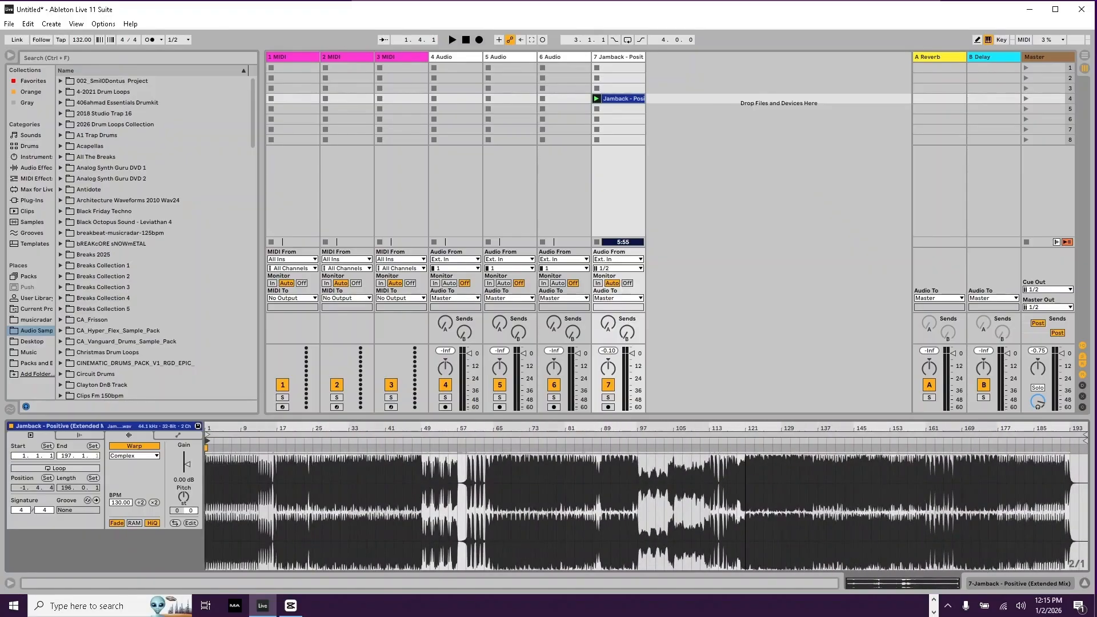
left_click_drag(748, 325, 749, 422)
left_click_drag(956, 427, 955, 608)
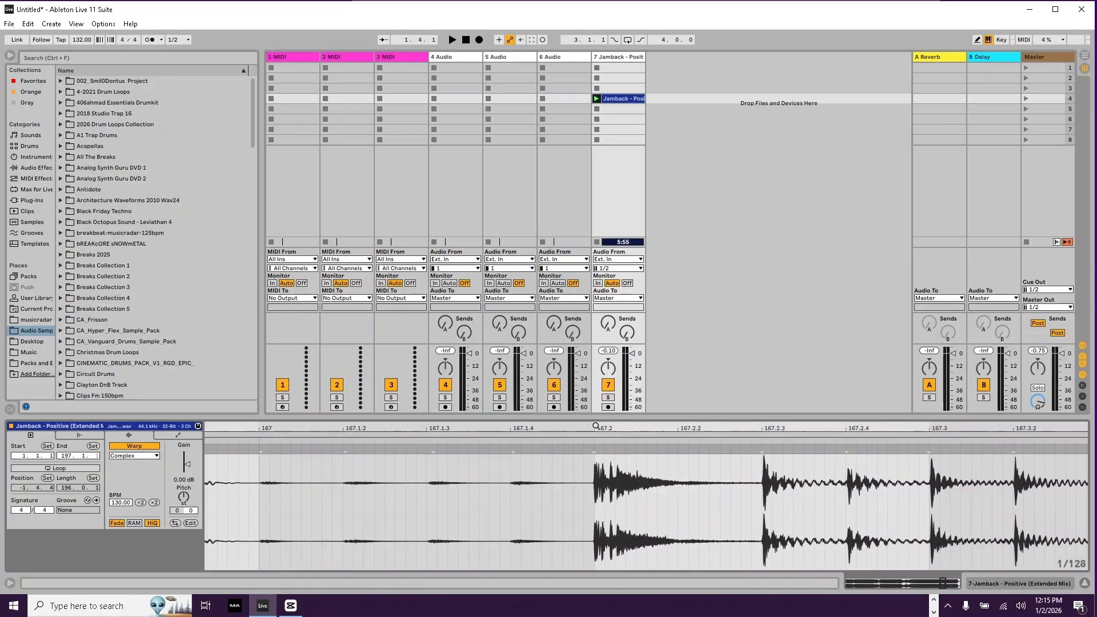
mouse_move(594, 427)
left_mouse_down()
mouse_move(594, 486)
mouse_move(594, 427)
left_mouse_up()
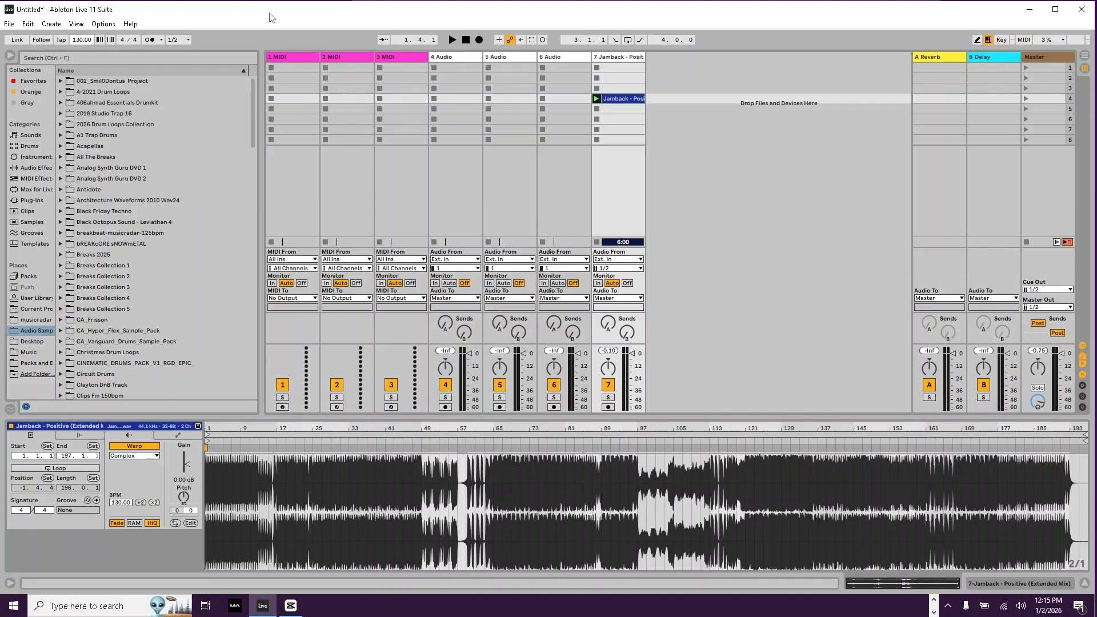
Step: Save the Live set as "Jamback Positive (extended mix)" in the song's Ableton Project folder inside Free Tracks on the Desktop
key("ctrl+s")
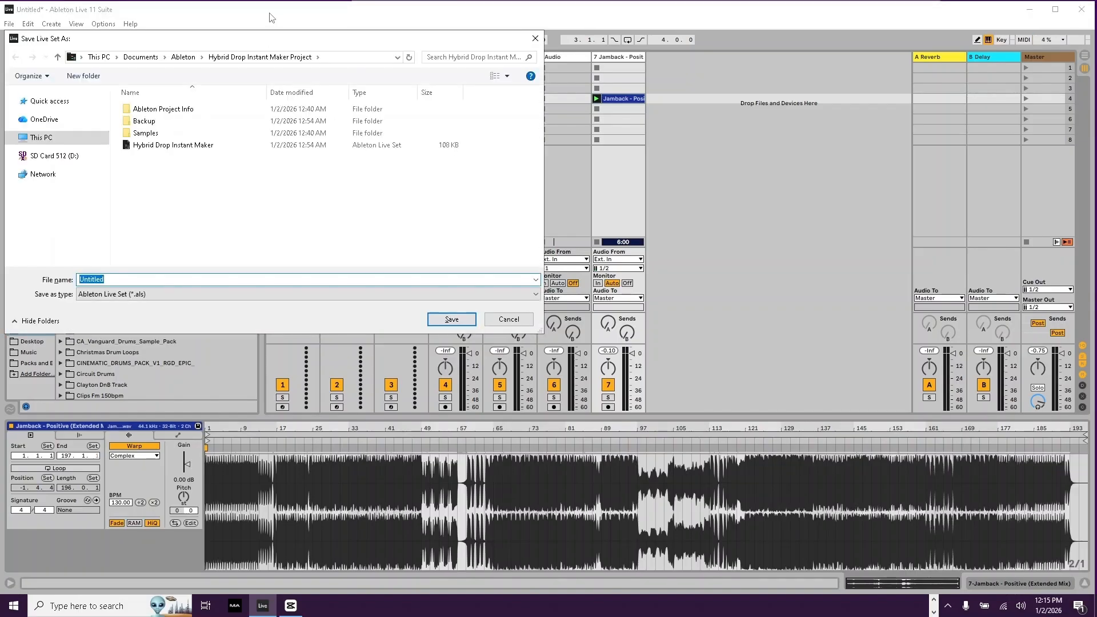
left_click(11, 137)
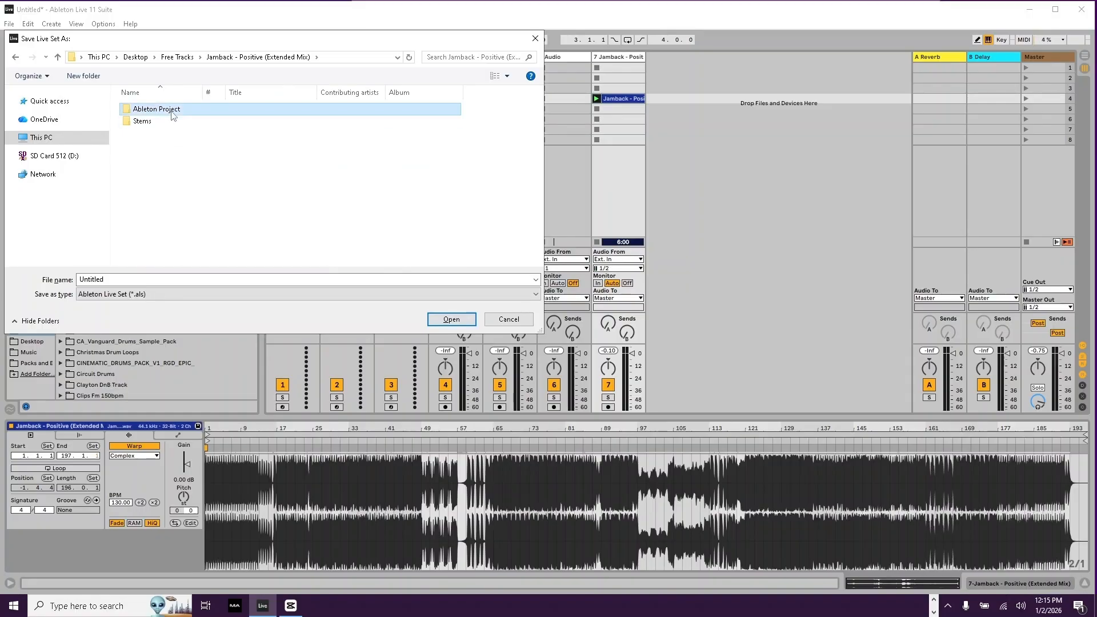
double_click(172, 110)
double_click(130, 278)
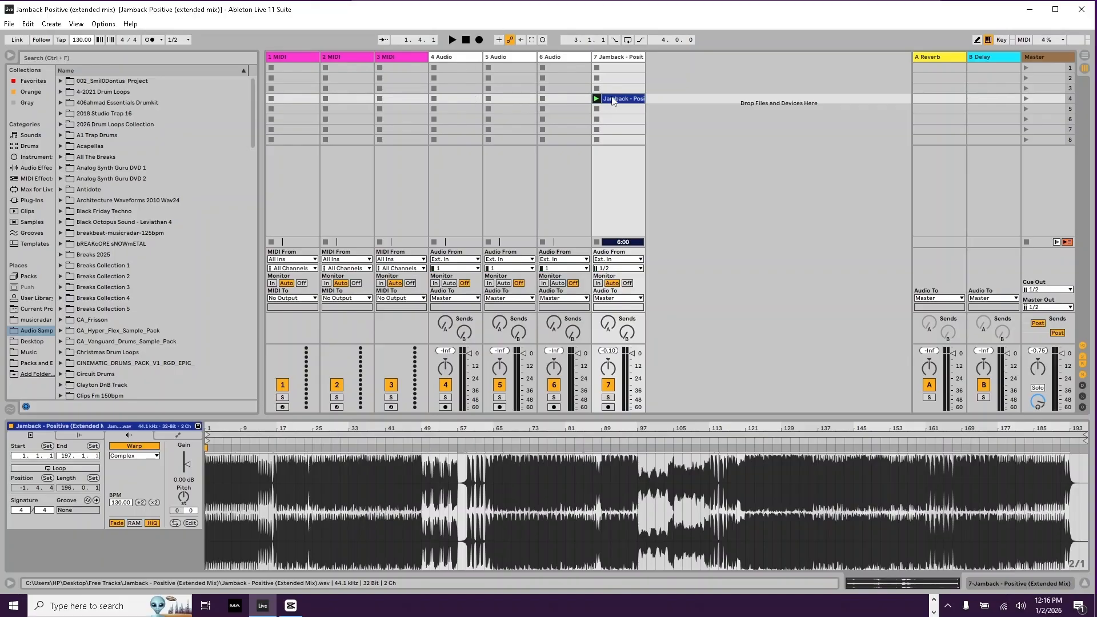
Step: Move the Jamback clip onto a new audio track after track 7 and colour that track red
left_click_drag(613, 100, 657, 96)
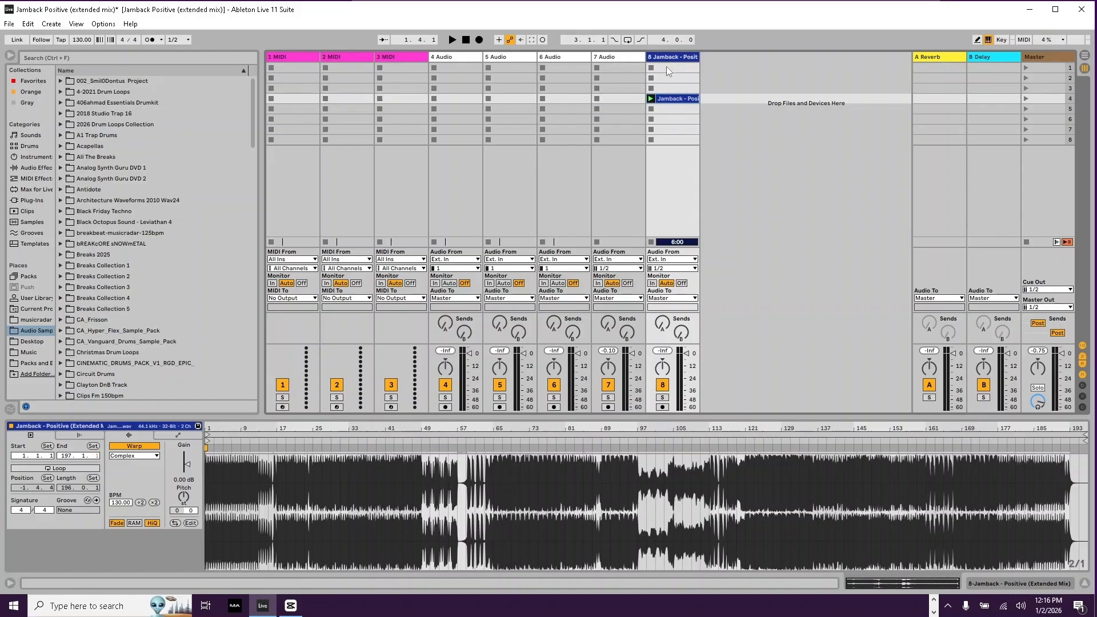
right_click(667, 62)
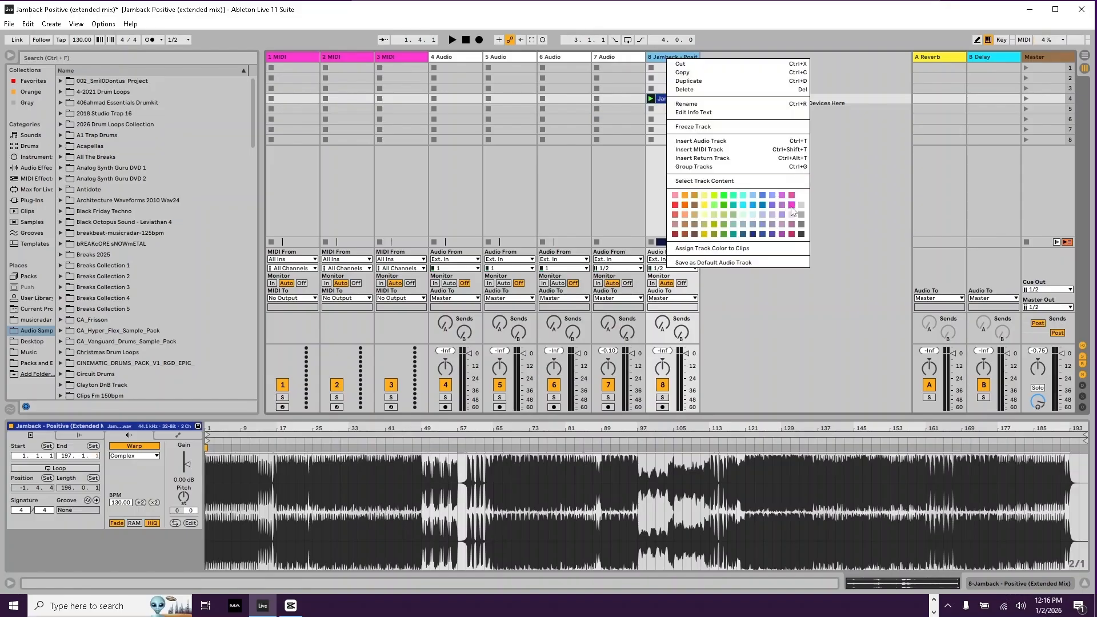
left_click(675, 205)
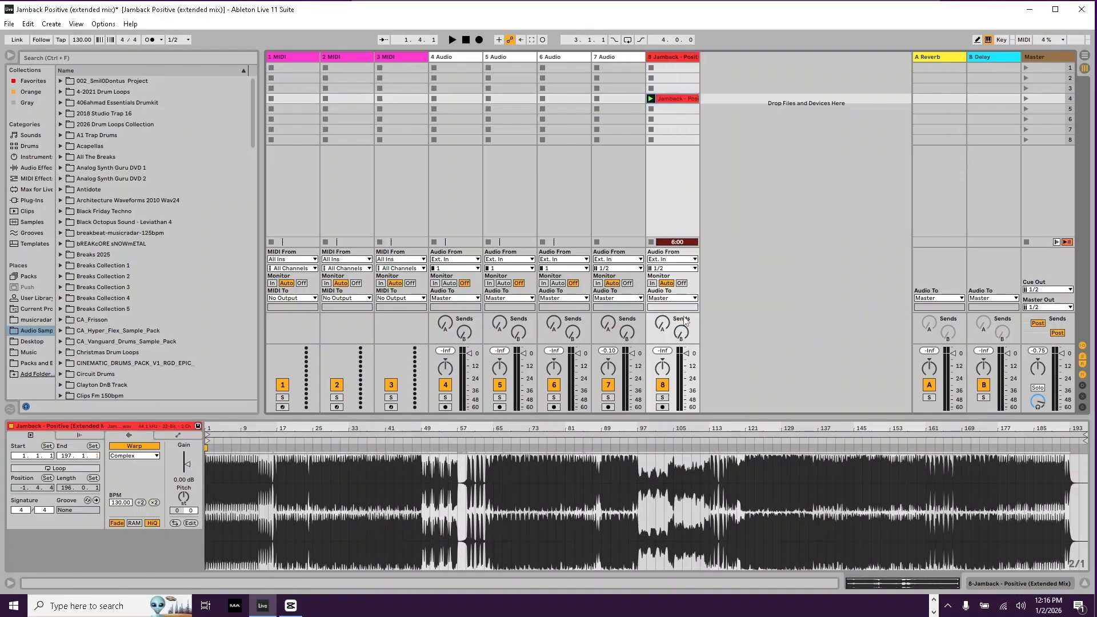
Step: Insert a fourth MIDI track after the third MIDI track
left_click(402, 57)
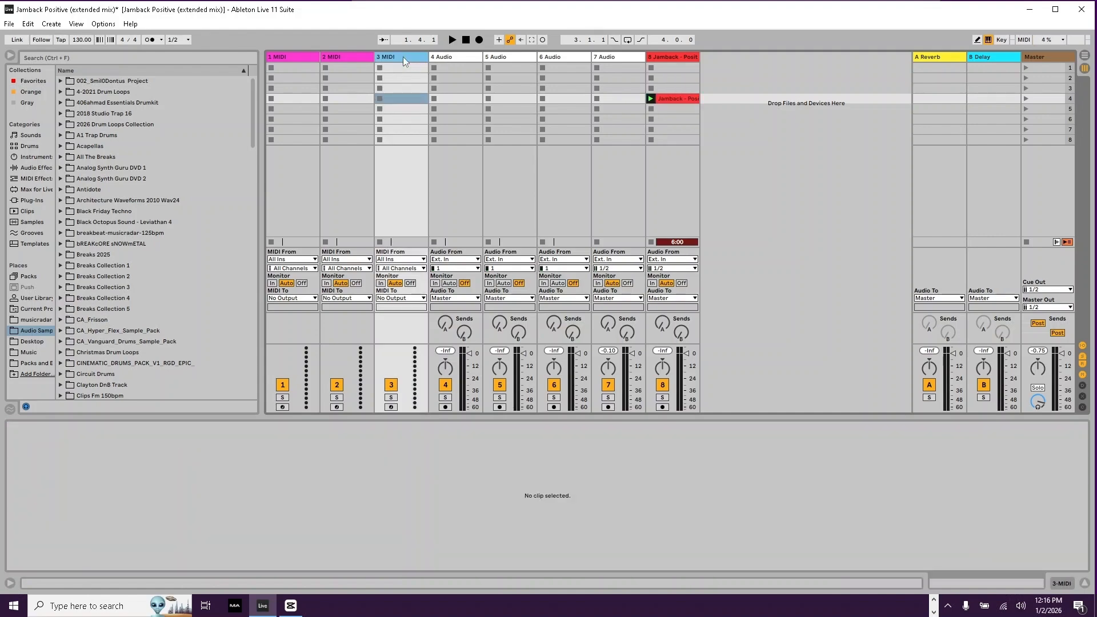
key("ctrl+shift+t")
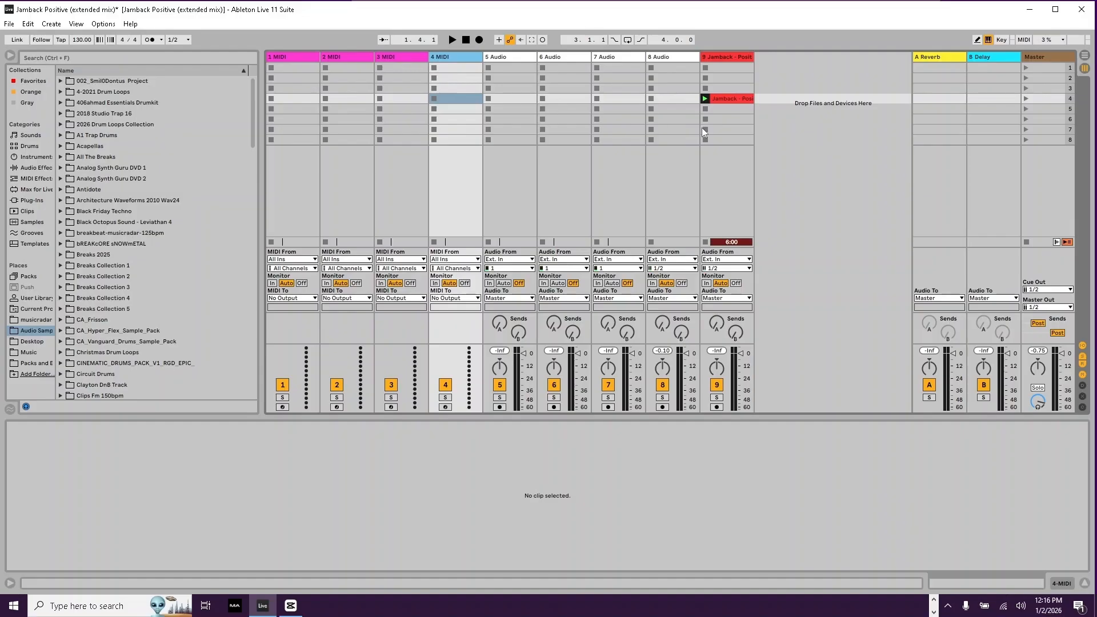
left_click(342, 57)
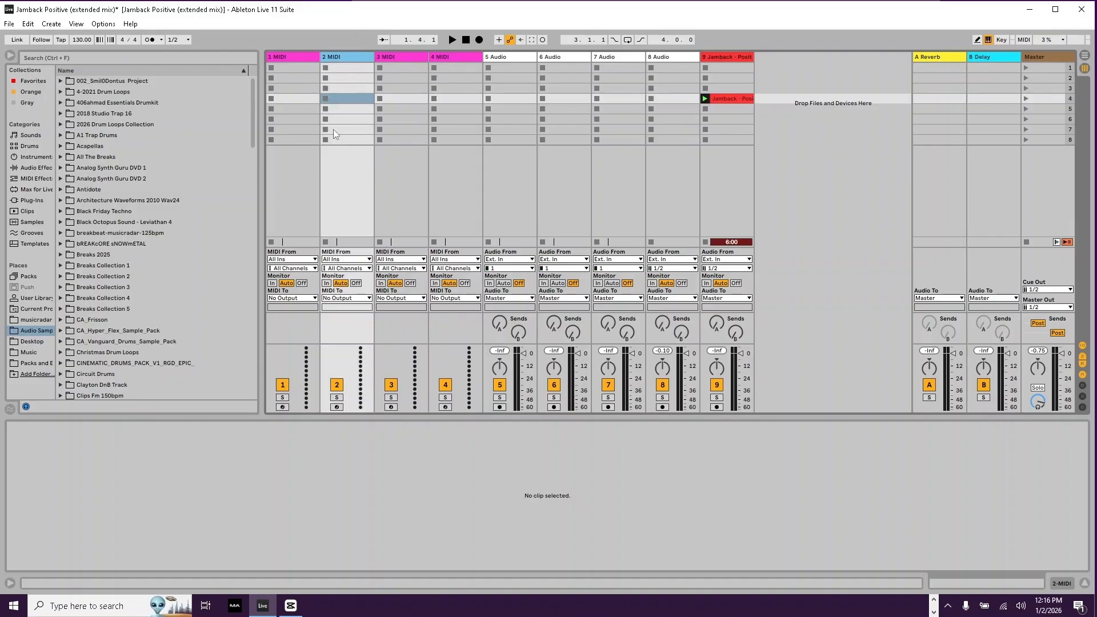
left_click(286, 57)
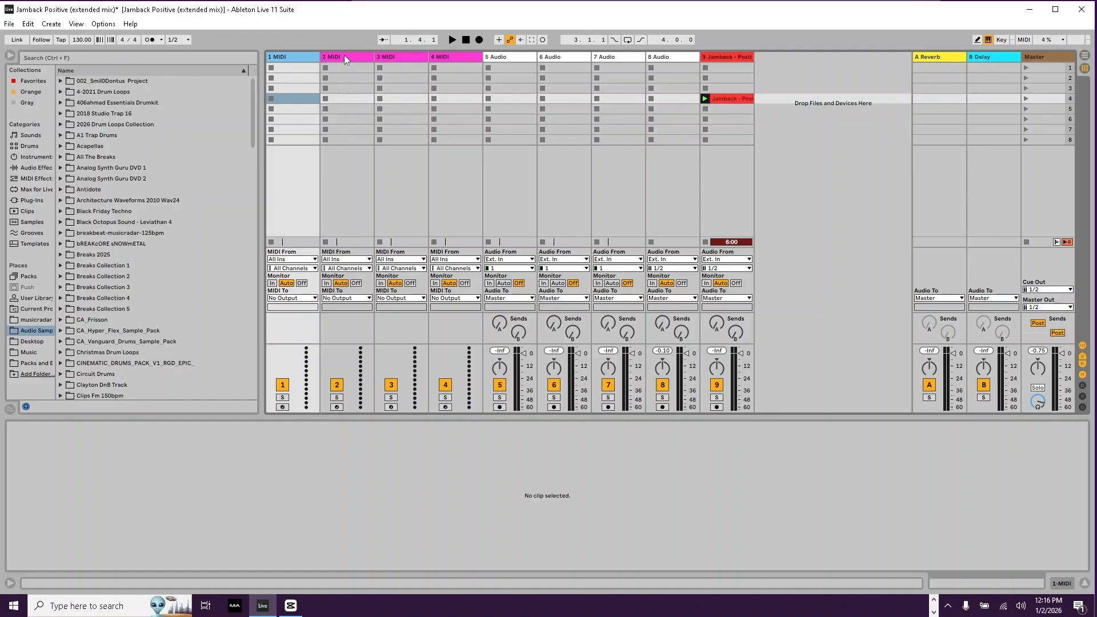
left_click(344, 55)
left_click(410, 58)
left_click(451, 57)
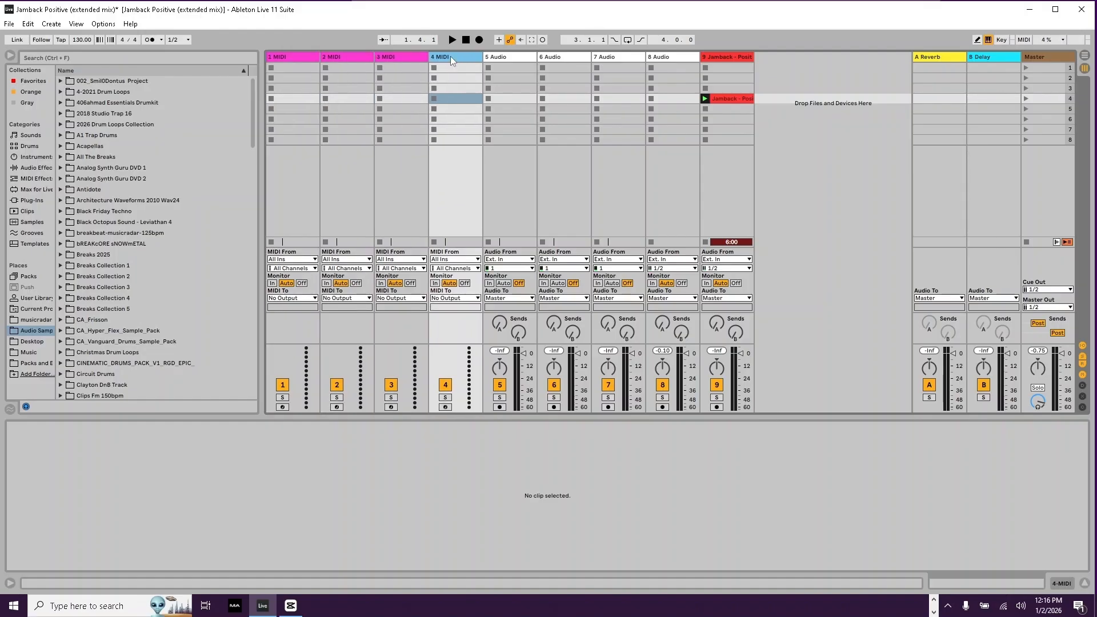
left_click(511, 58)
left_click(571, 58)
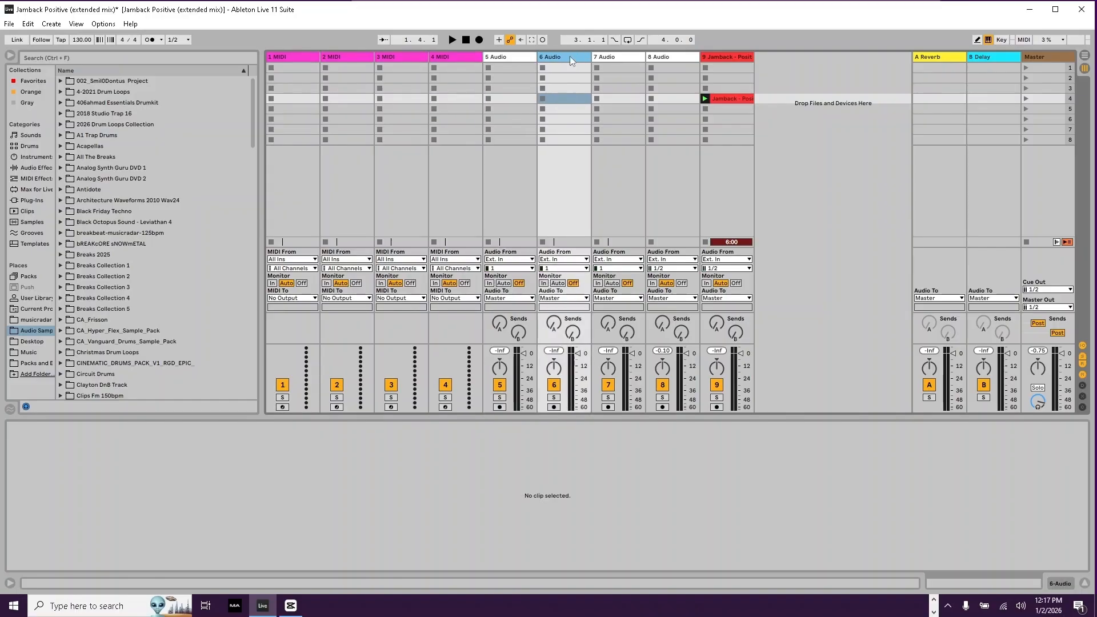
left_click(608, 60)
left_click(669, 59)
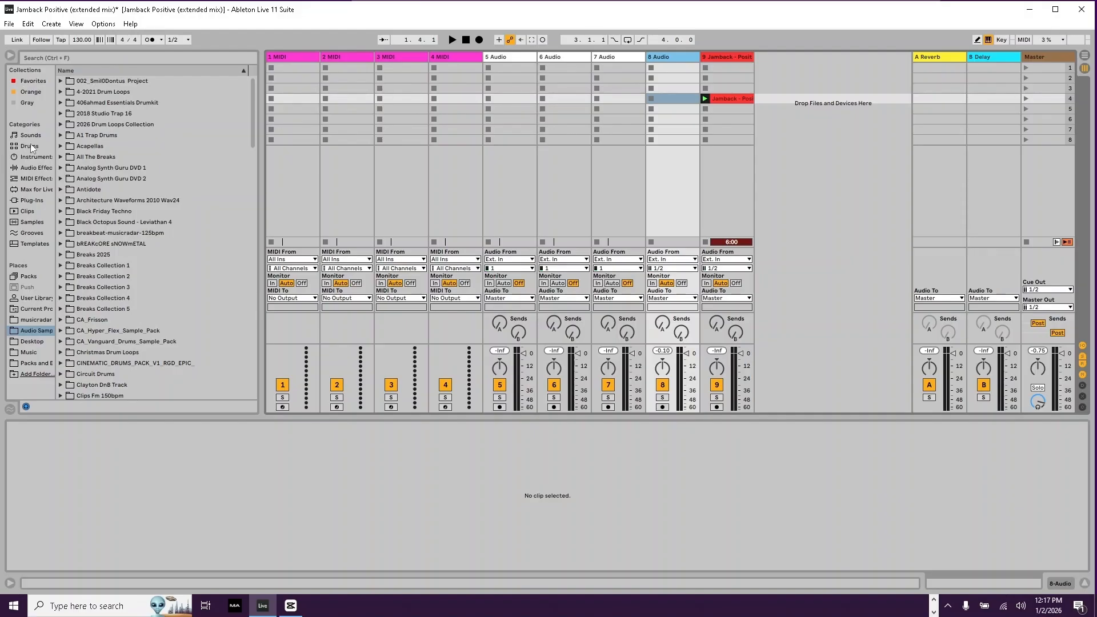
Step: Load the Operator instrument onto the second MIDI track
left_click(35, 158)
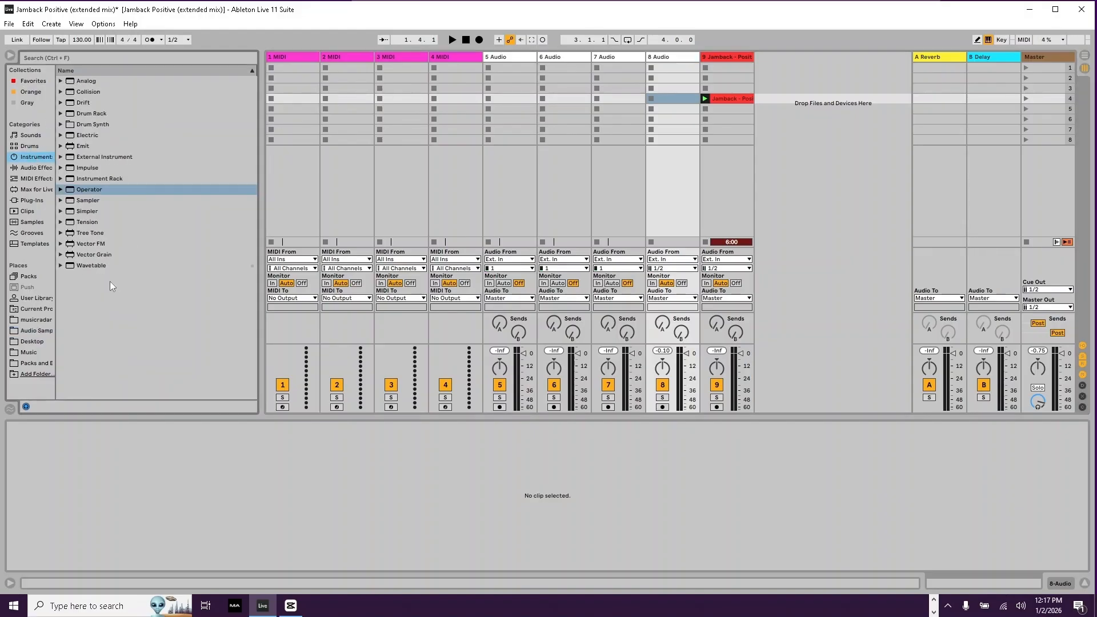
left_click(76, 190)
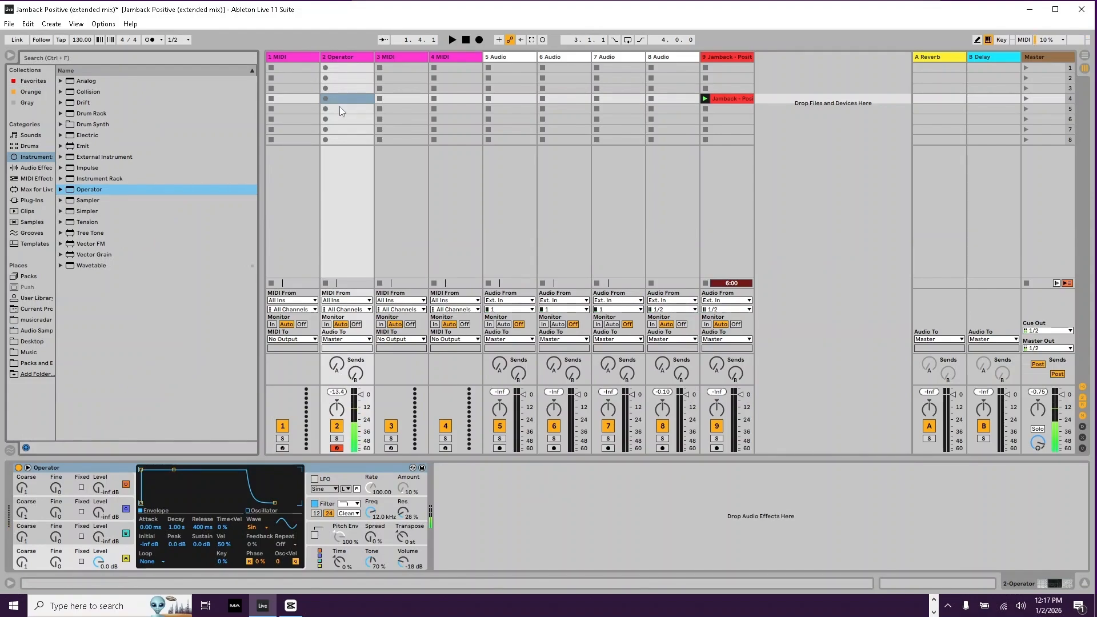
Step: Play the Jamback clip while auditioning Operator notes over it, and stop playback
key("space")
key("a")
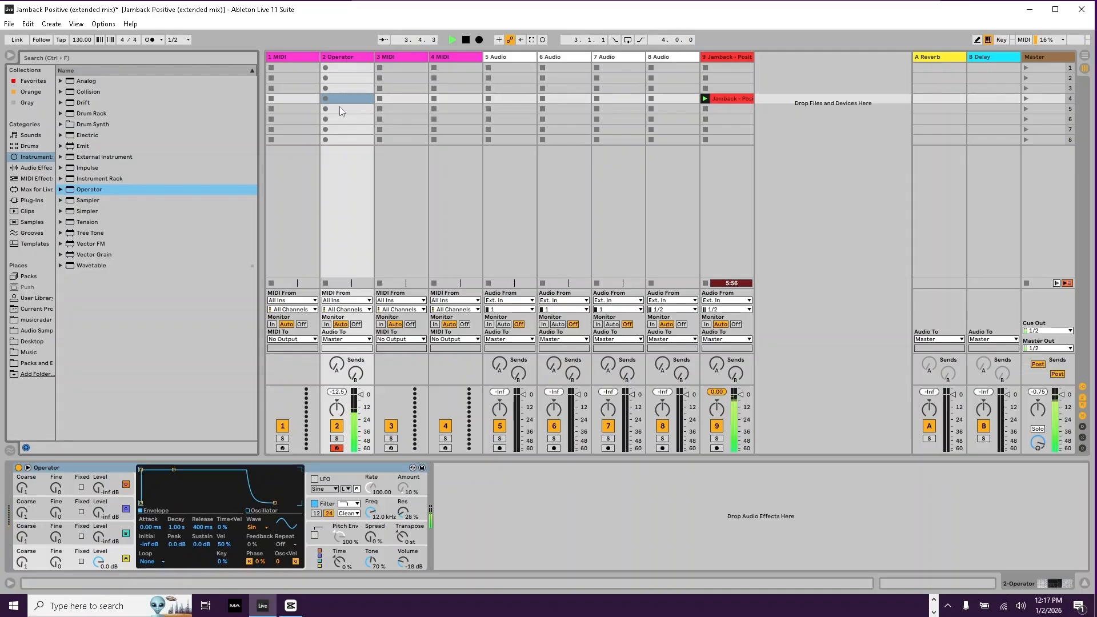
key("space")
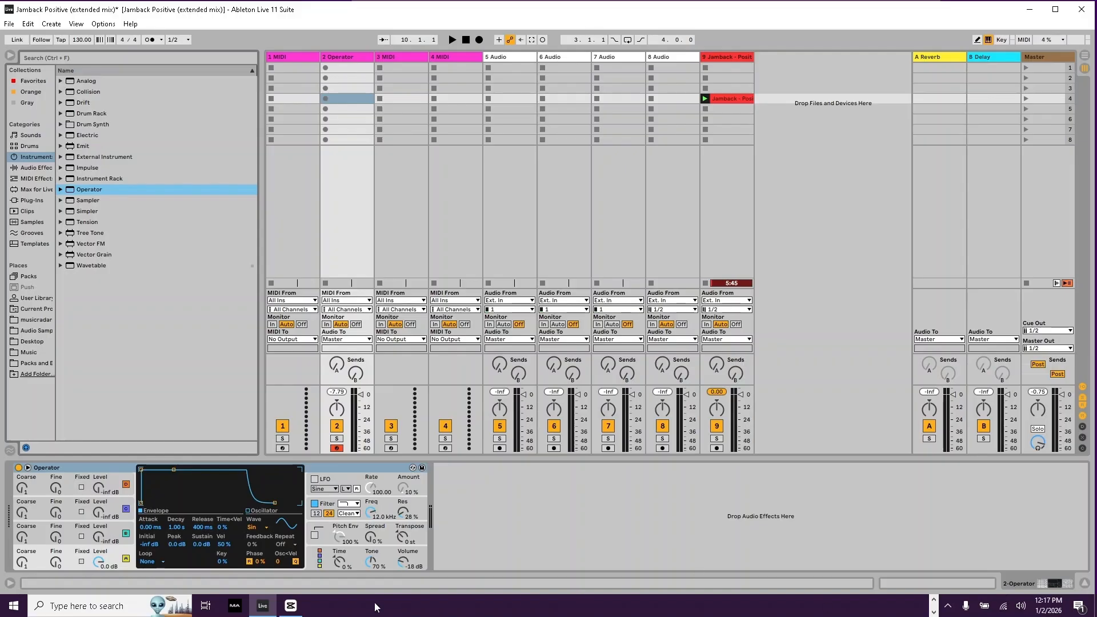
Step: Import the four stem files from the song's Stems folder in File Explorer into track 6, starting at scene 9
left_click(934, 601)
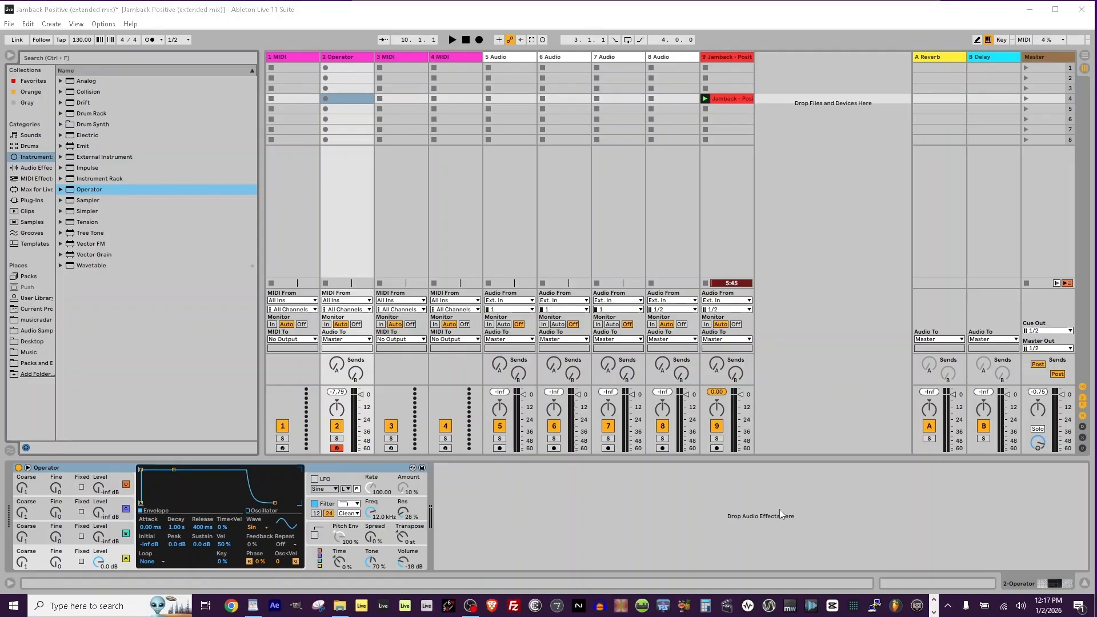
left_click(342, 598)
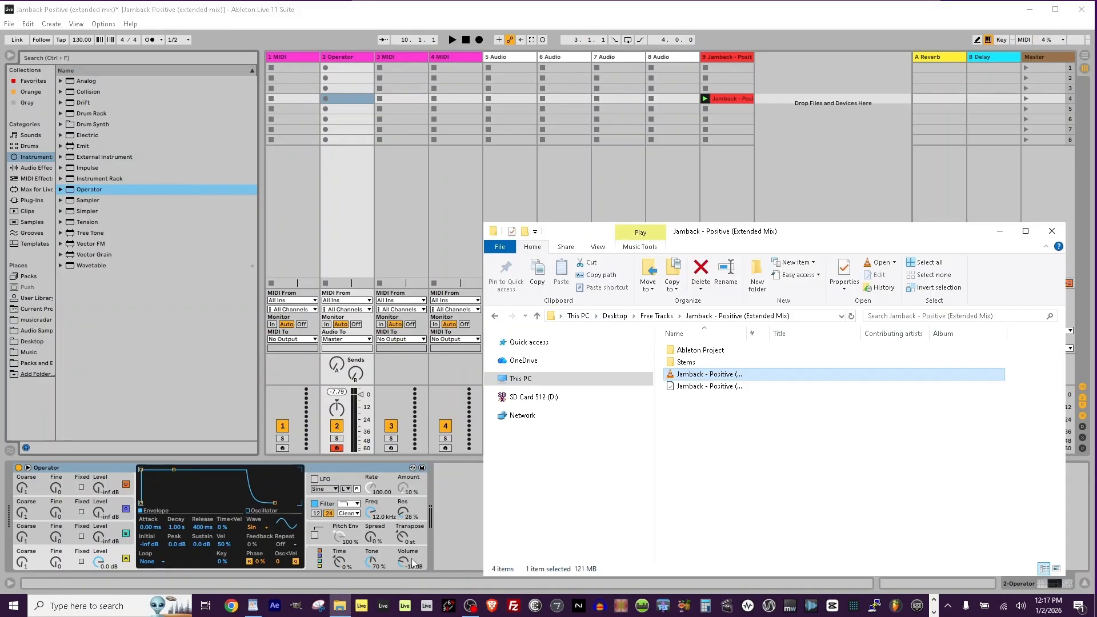
double_click(680, 364)
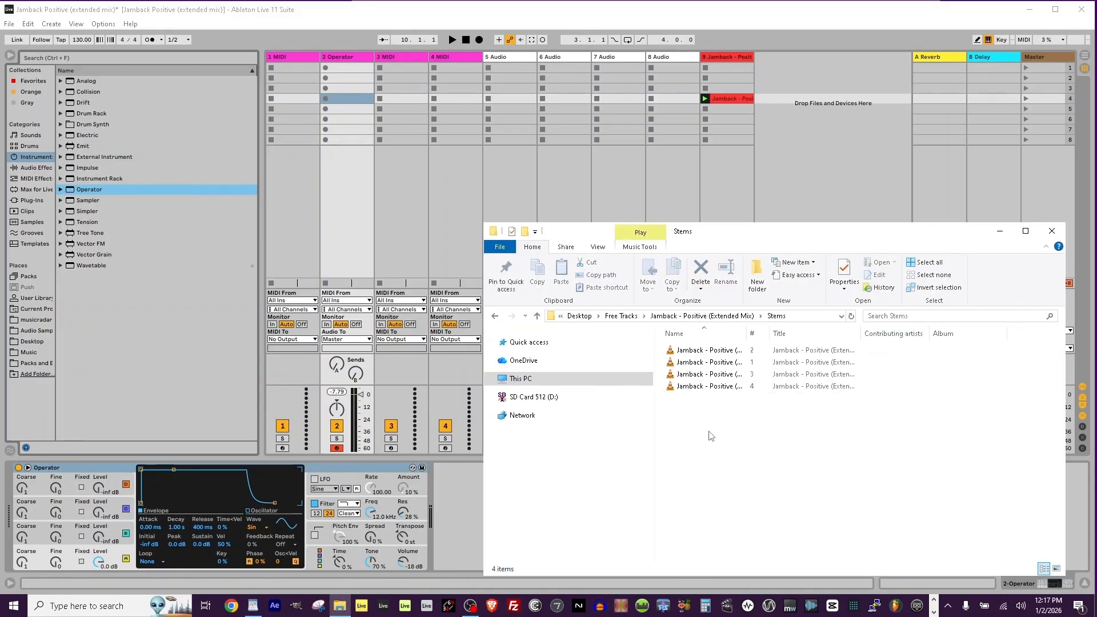
left_click_drag(712, 406, 565, 163)
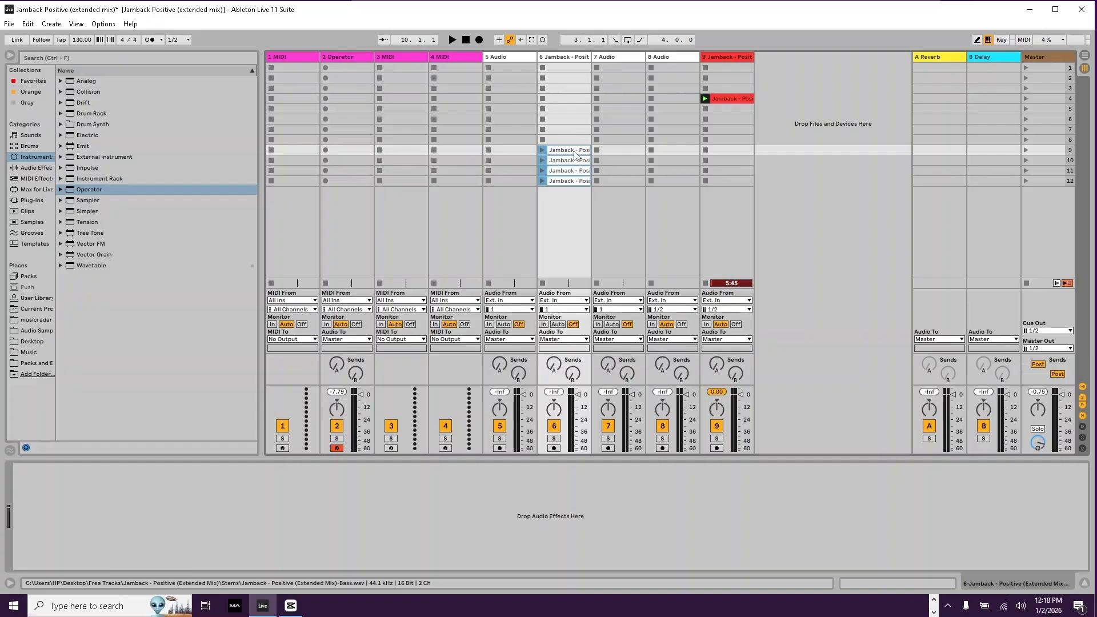
Step: Distribute the four stem clips across audio tracks 5 to 8 in scene 9 and launch that scene
left_click(572, 153)
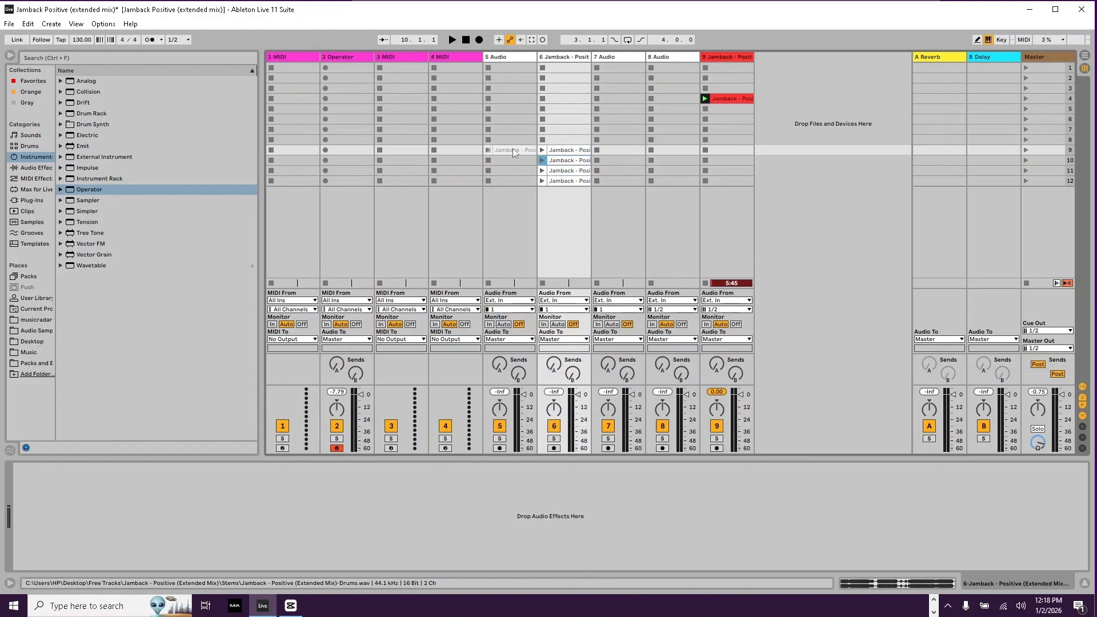
left_click_drag(512, 149, 666, 151)
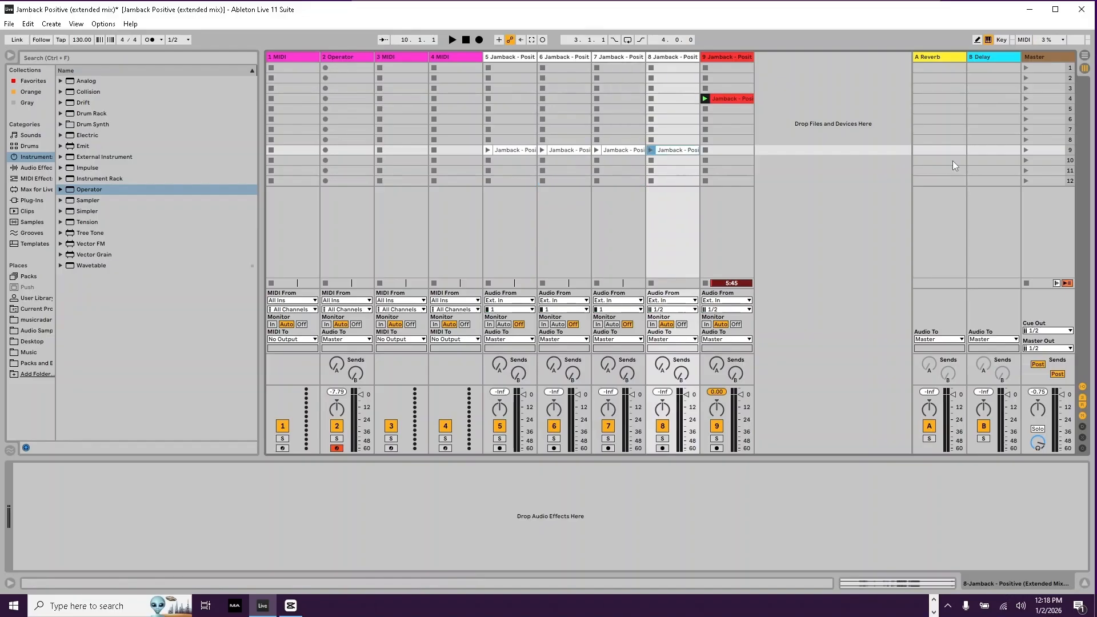
left_click(1025, 150)
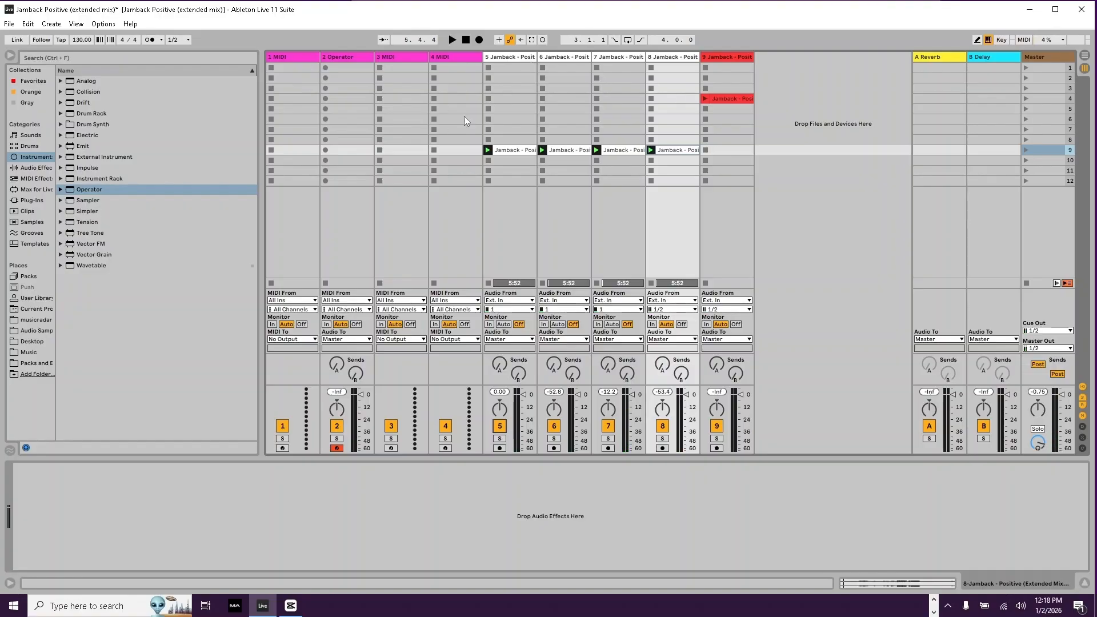
Step: Color tracks 1 and 5 brown, and tracks 2 and 6 green
left_click(305, 56)
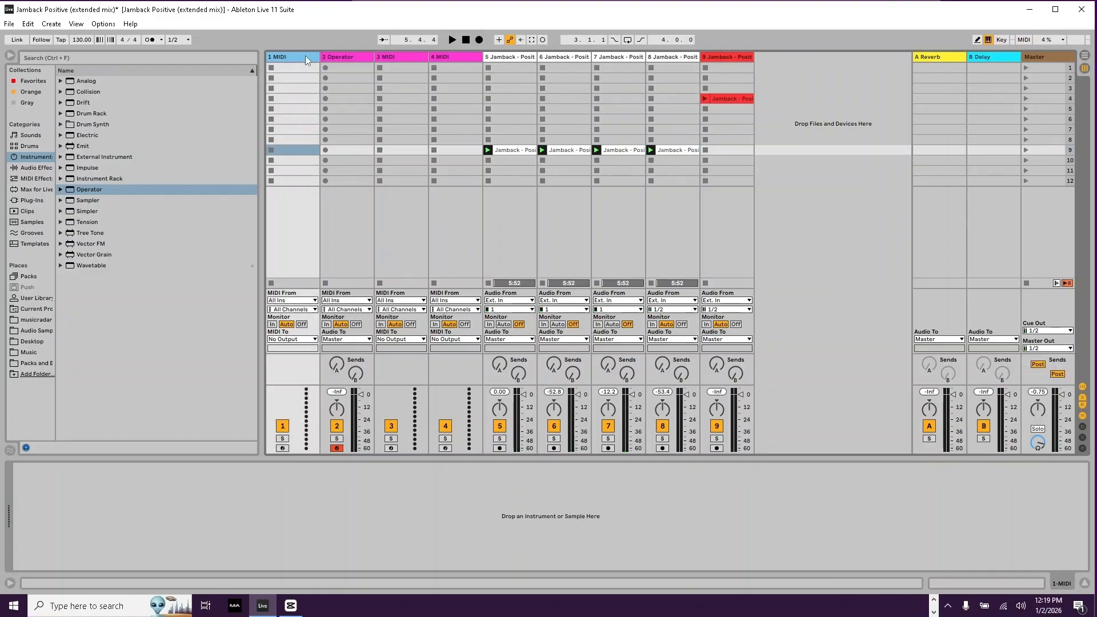
left_click(513, 60)
right_click(513, 59)
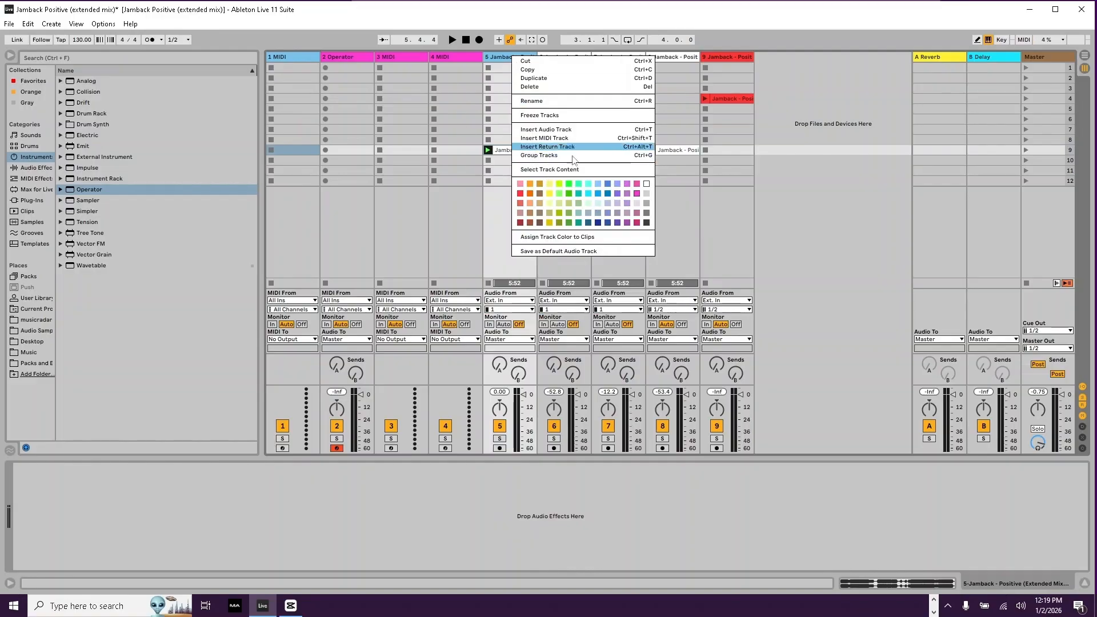
left_click(540, 223)
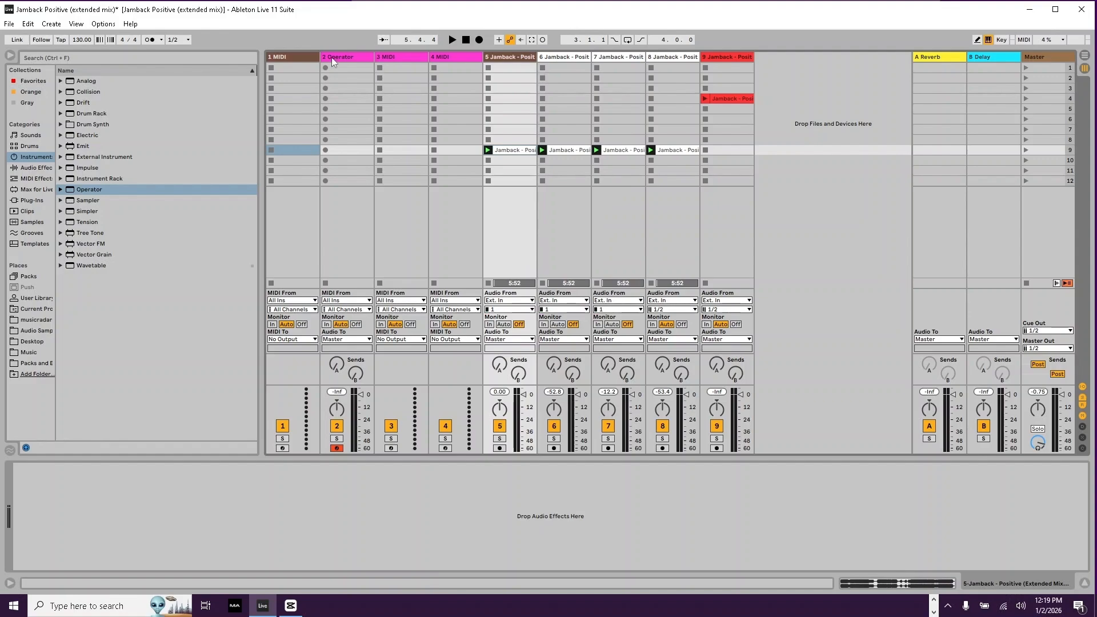
key("Right")
left_click(564, 59)
right_click(564, 59)
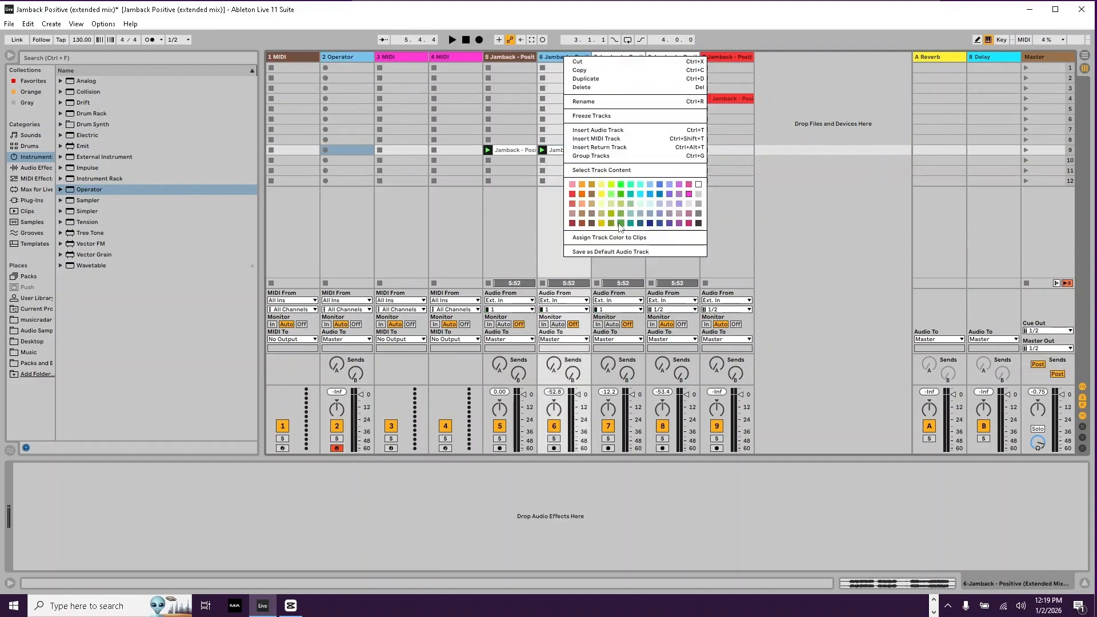
left_click(621, 224)
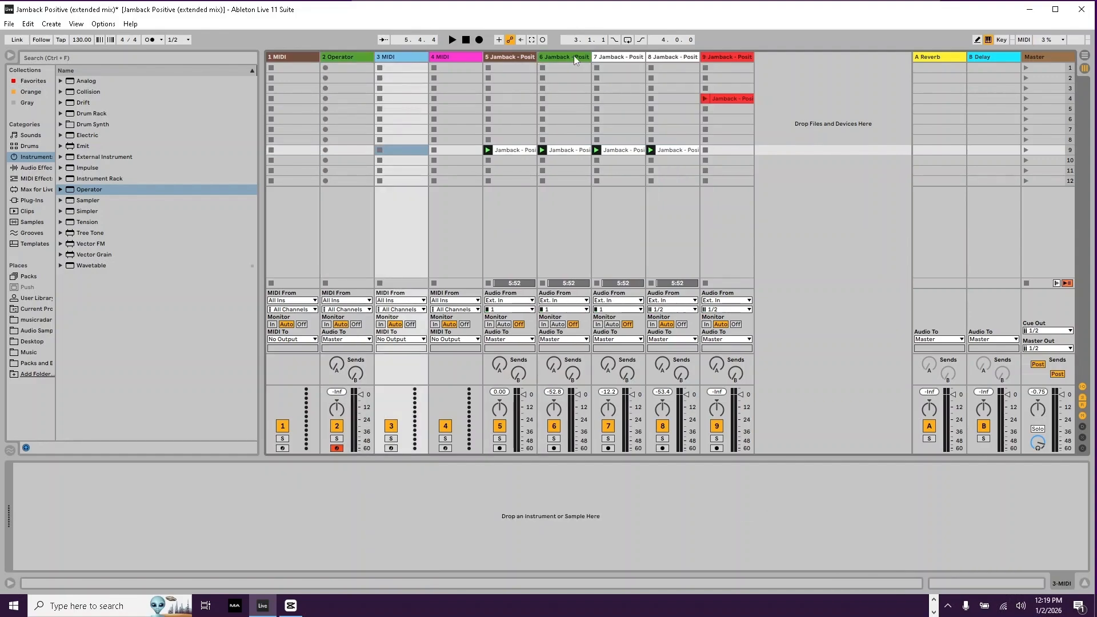
Step: Color tracks 3 and 7 dark blue, and tracks 4 and 8 magenta
left_click(606, 60)
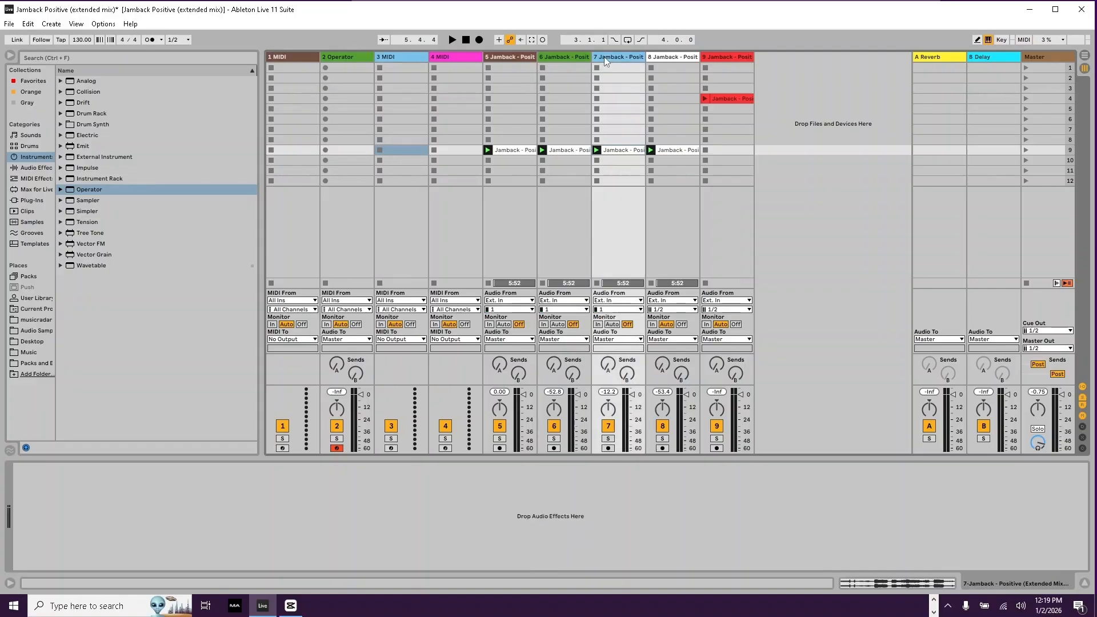
right_click(406, 56)
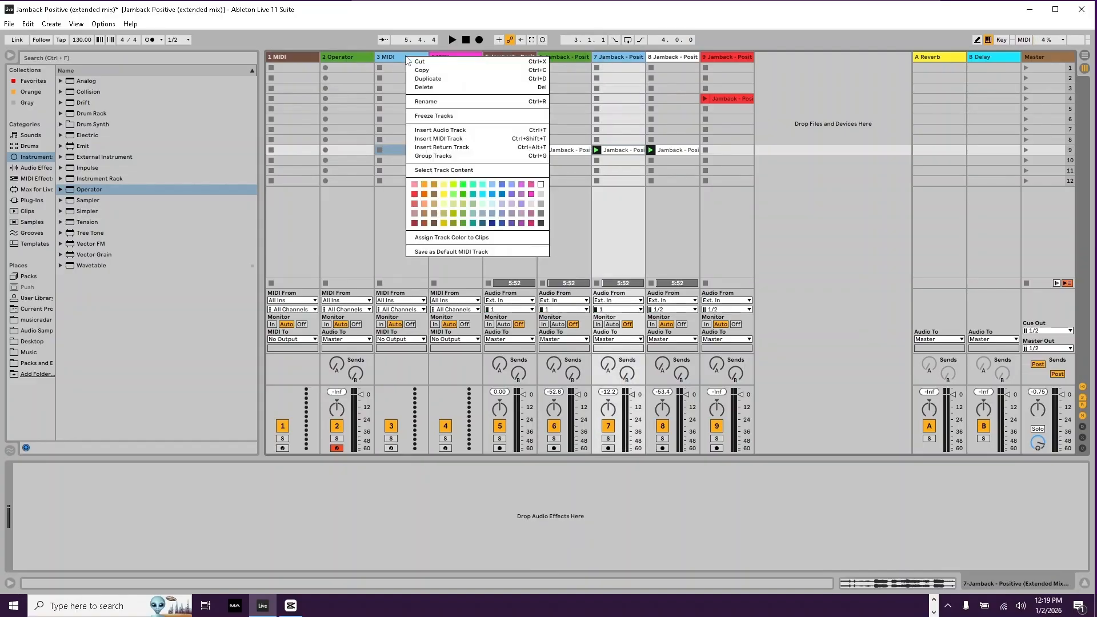
left_click(503, 224)
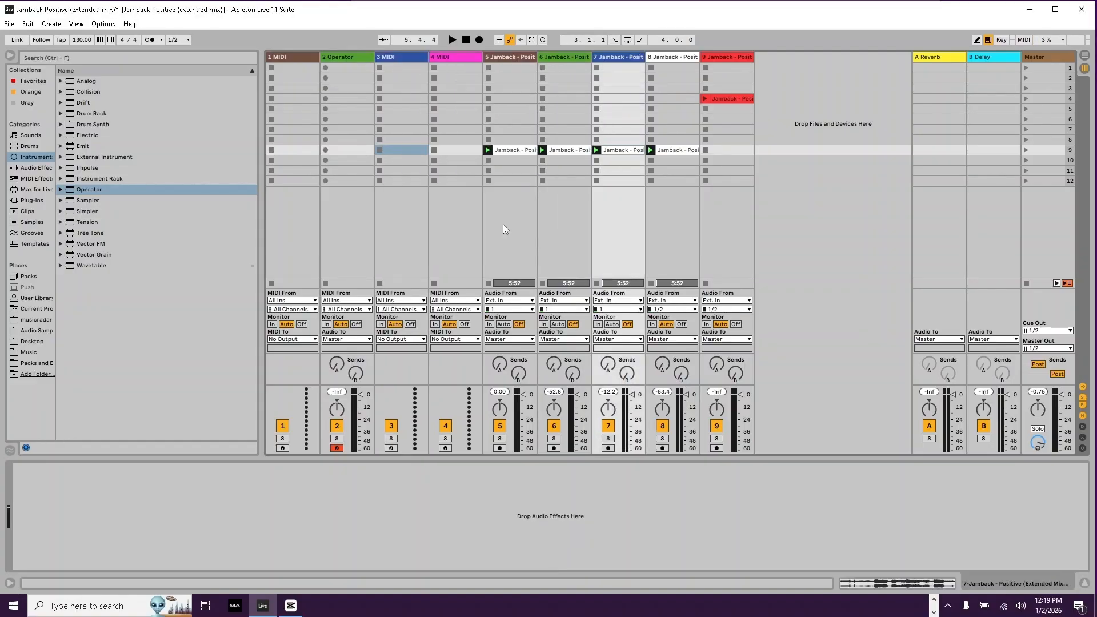
left_click(446, 56)
left_click(677, 56)
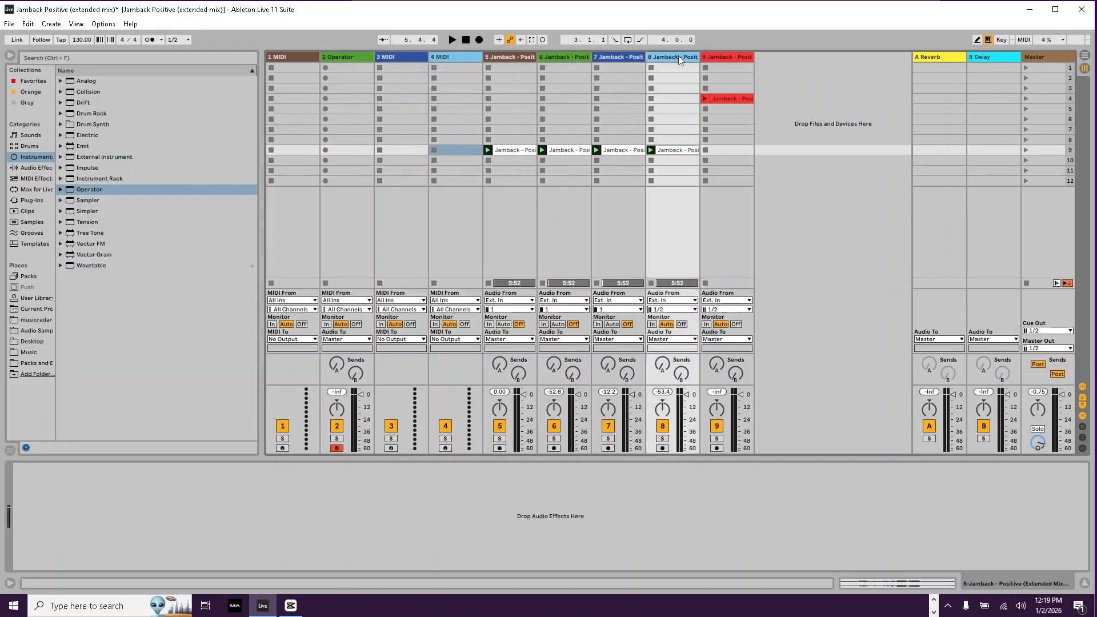
right_click(678, 56)
left_click(803, 194)
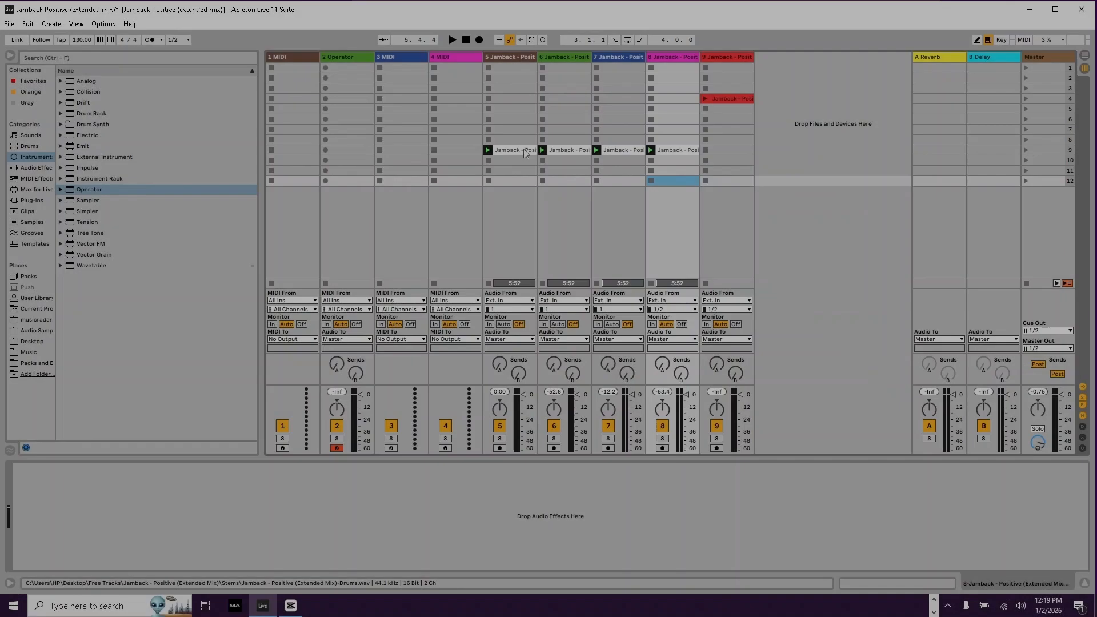
Step: Duplicate the four scene 9 stem clips into scene 10, coloring the drums copy brown and the bass copy green
left_click(676, 151)
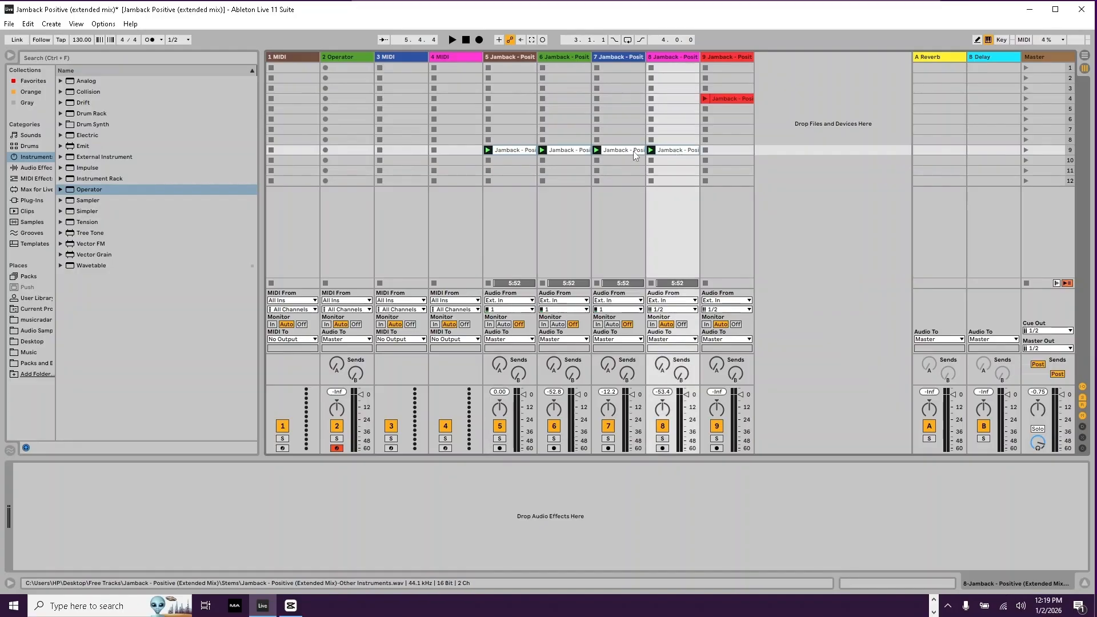
key("ctrl+d")
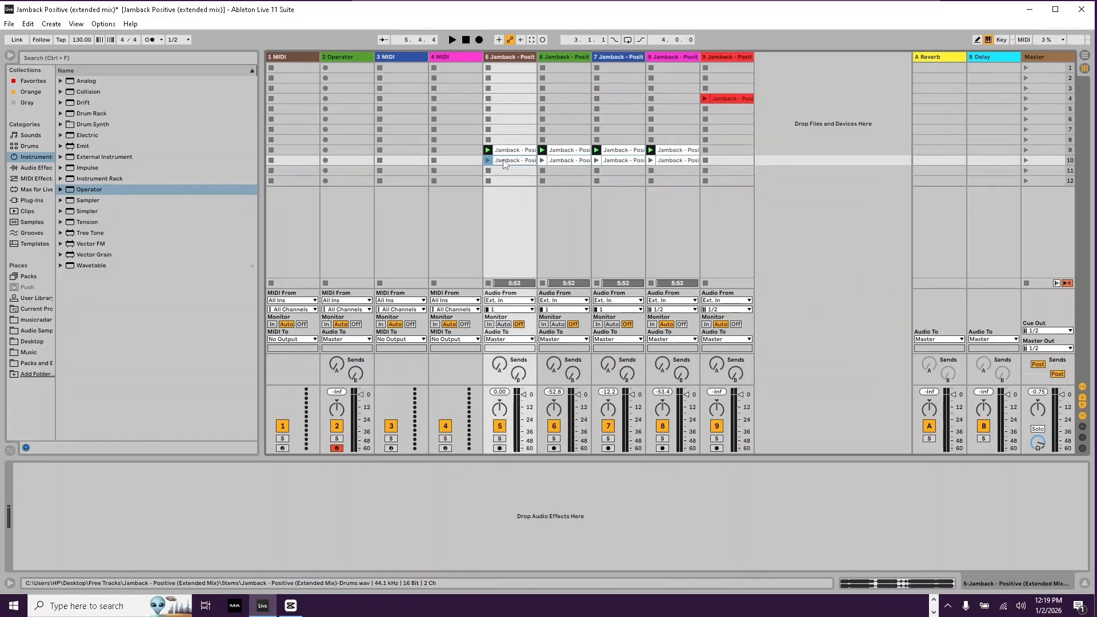
right_click(504, 164)
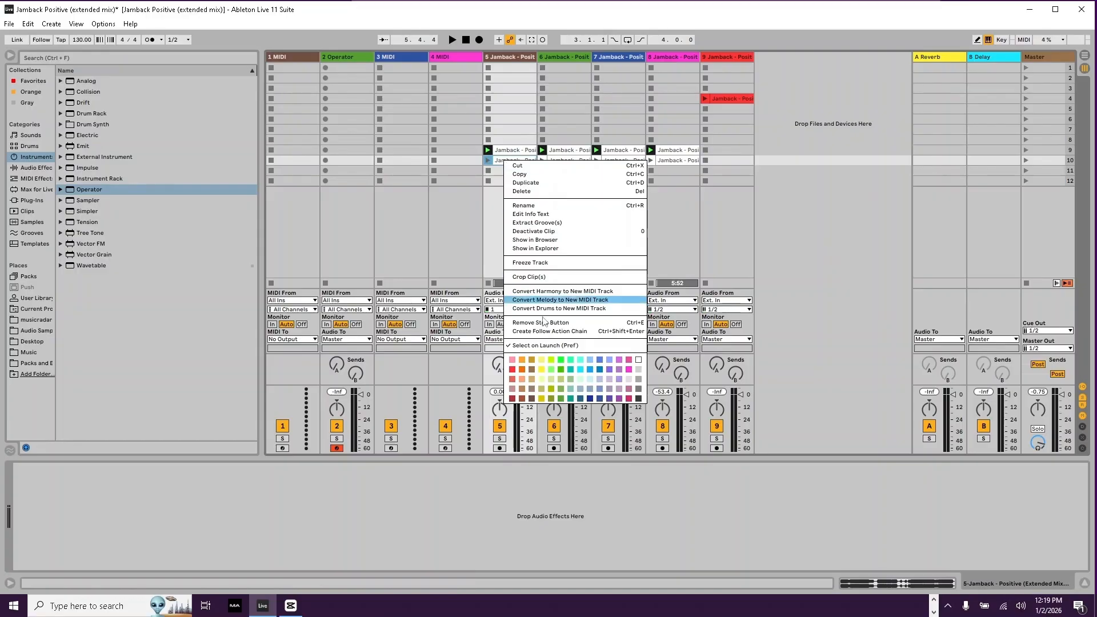
left_click(522, 399)
right_click(564, 165)
left_click(626, 402)
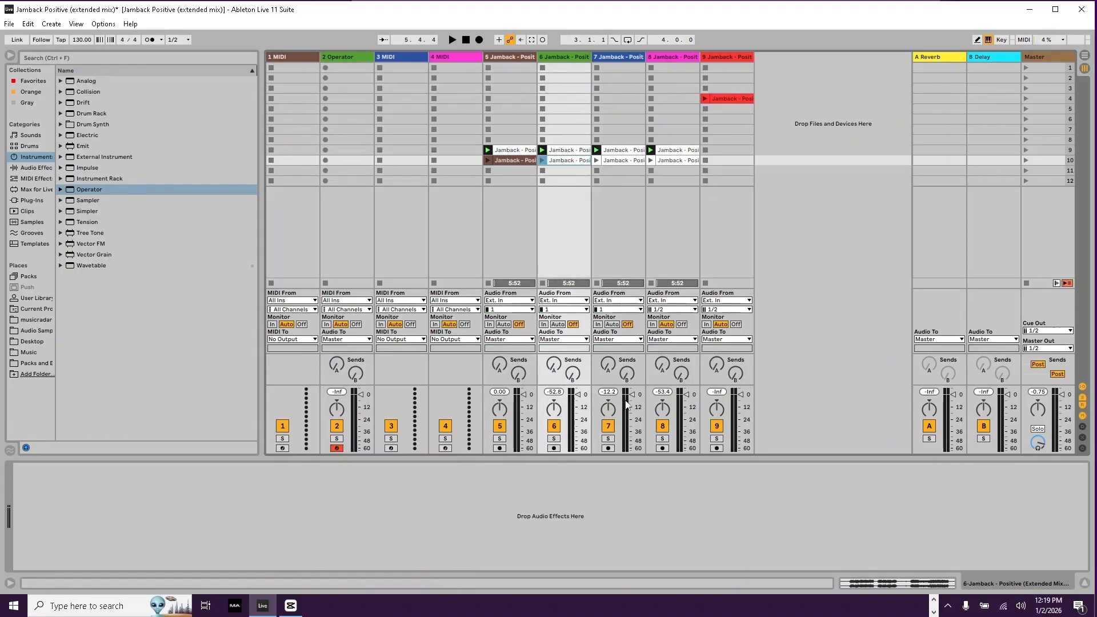
Step: Color the scene 10 other-instruments clip dark blue and the vocals clip magenta, and save the set
right_click(632, 164)
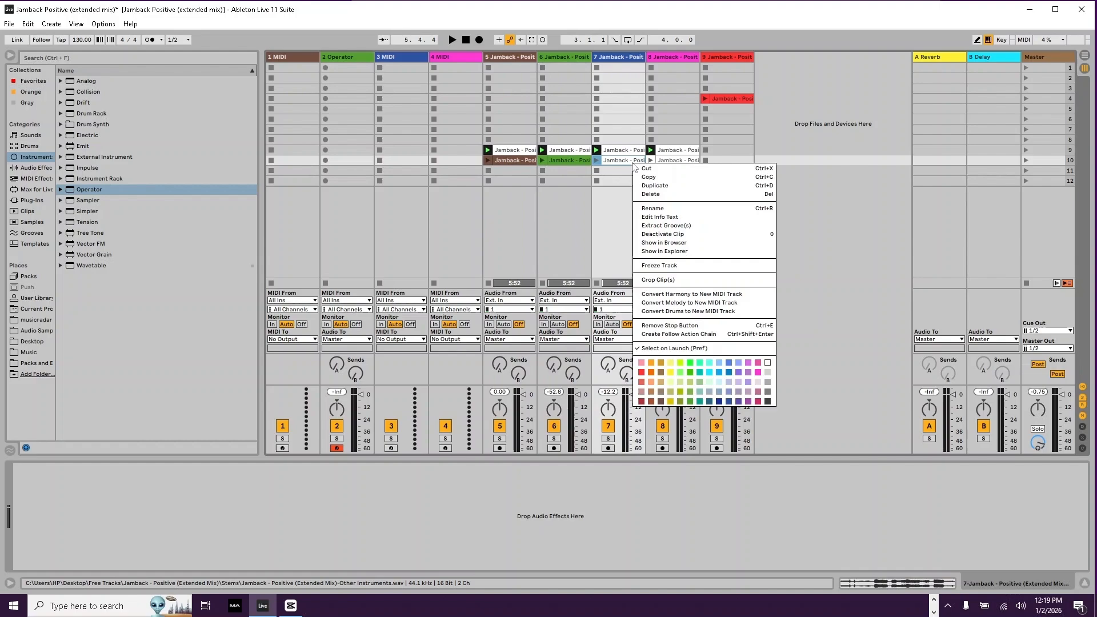
left_click(717, 401)
right_click(686, 162)
left_click(810, 399)
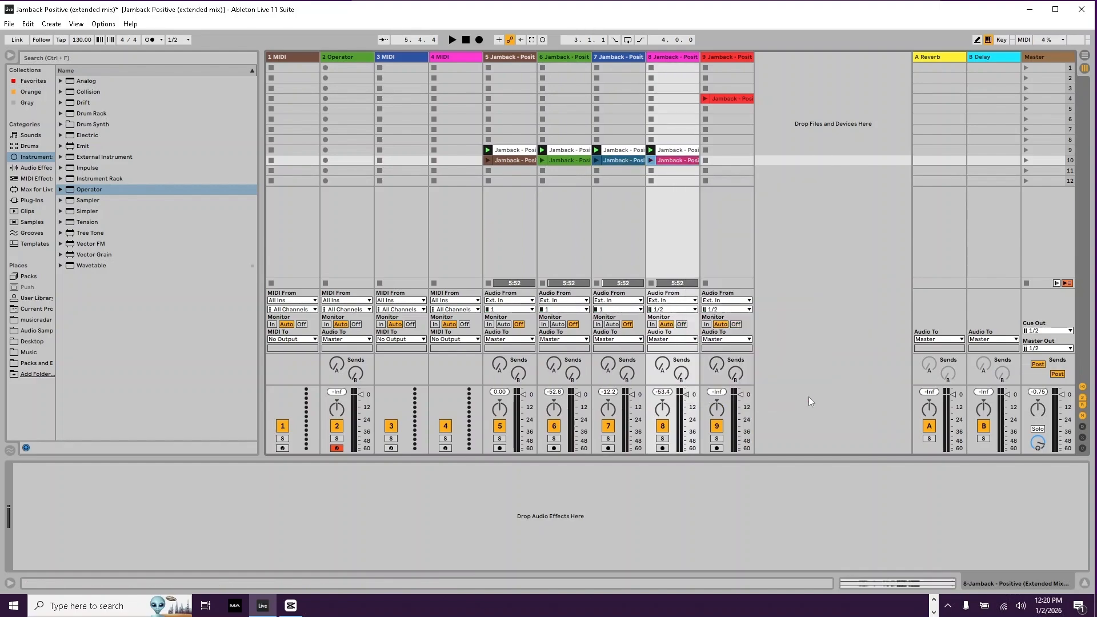
key("ctrl+s")
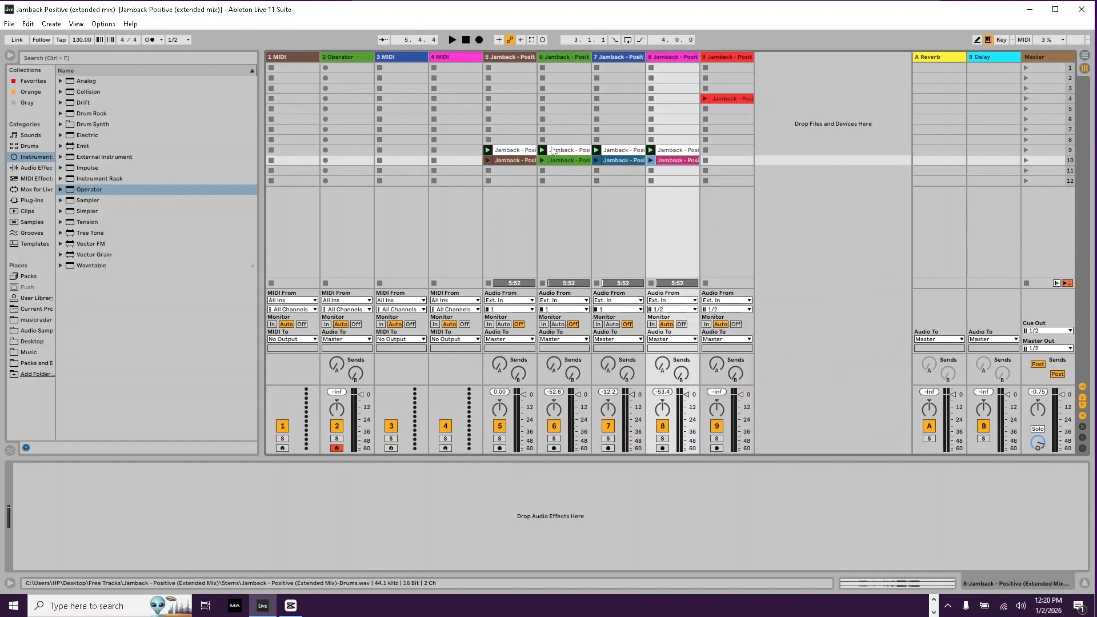
Step: Move the full mix clip on track 9 to scene 10, and cut all five clips in that scene
left_click_drag(731, 100, 731, 162)
left_click(509, 160)
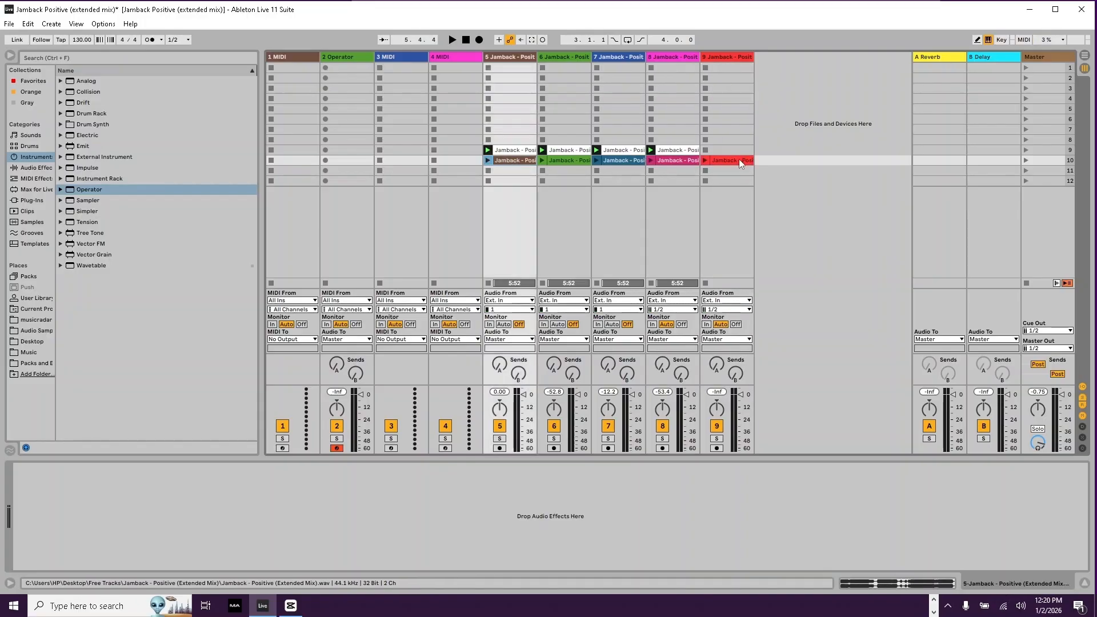
left_click(739, 160)
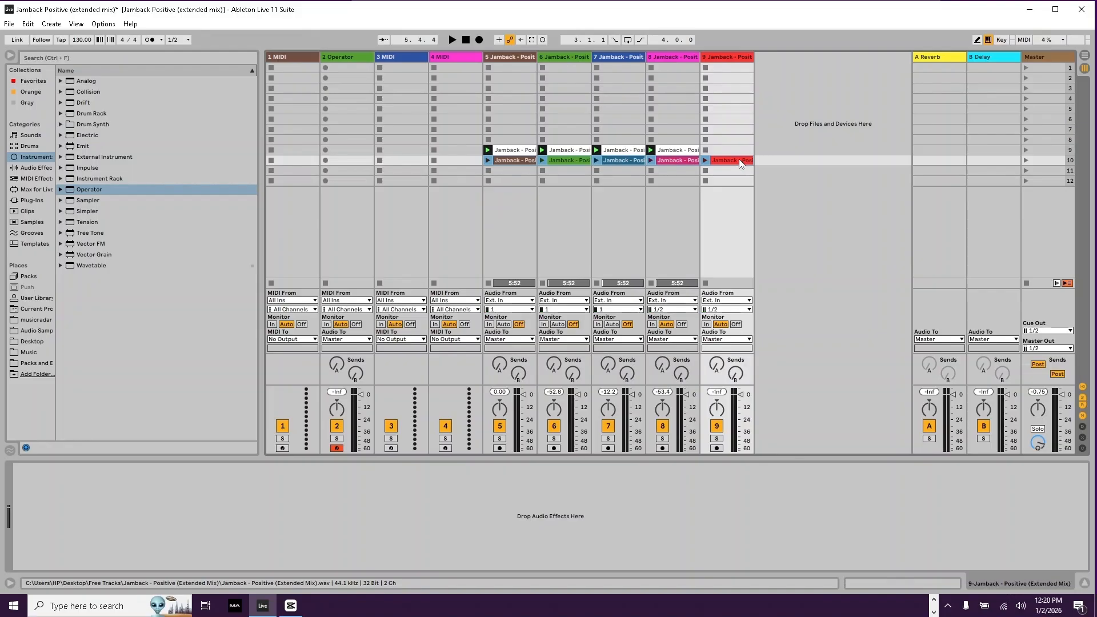
key("Delete")
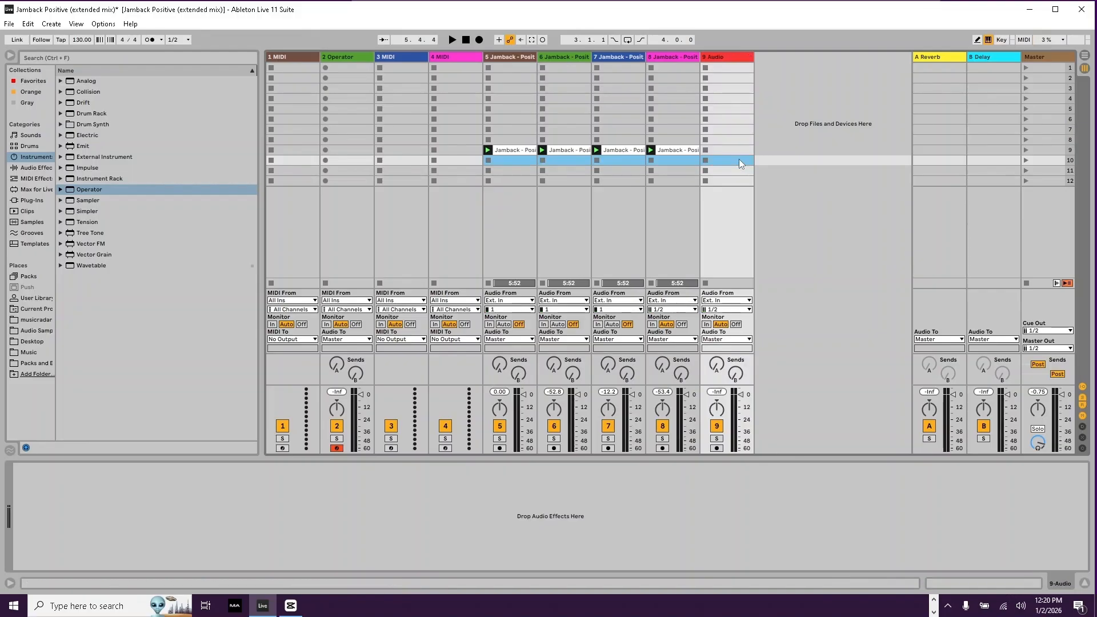
Step: Paste the five clips into the Arrangement at bar 1, starting on track 5
key("Tab")
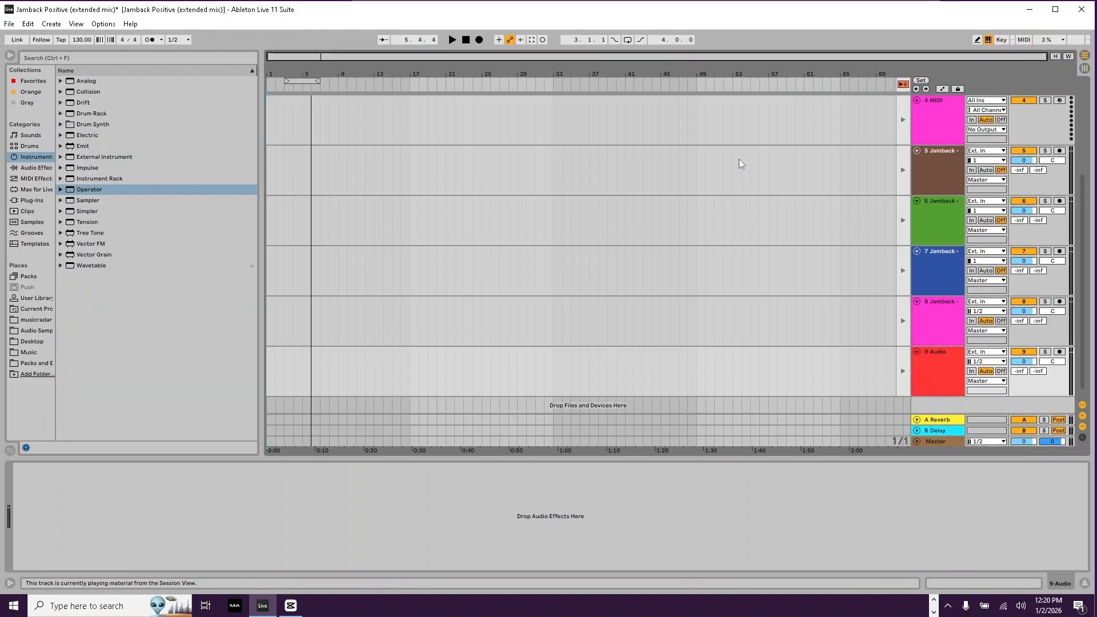
scroll(595, 161, "up", 1)
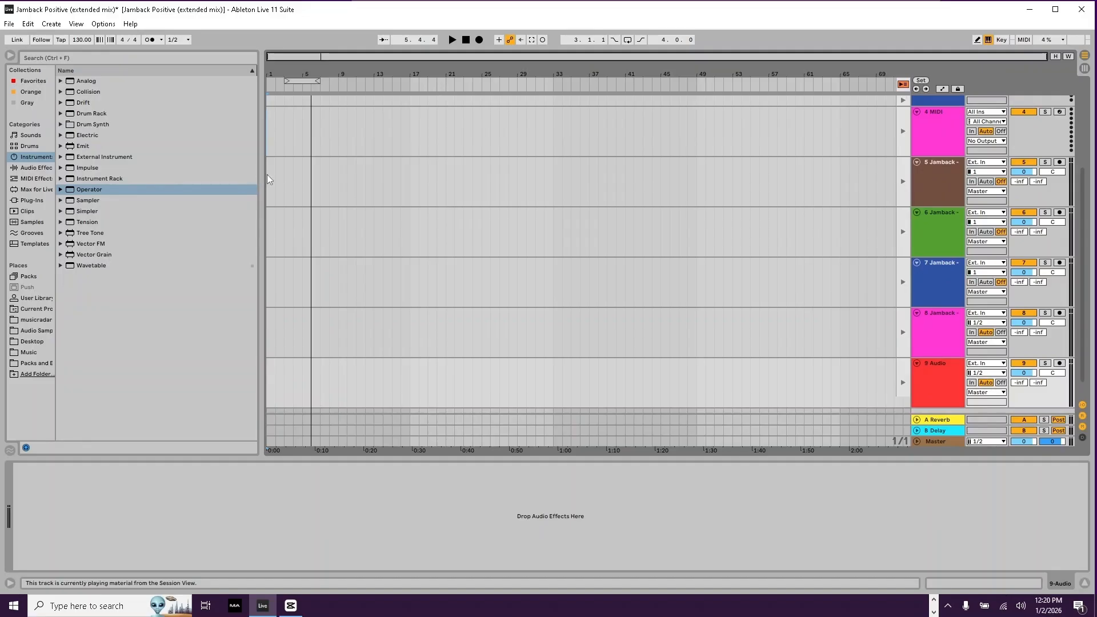
left_click(266, 173)
key("ctrl+v")
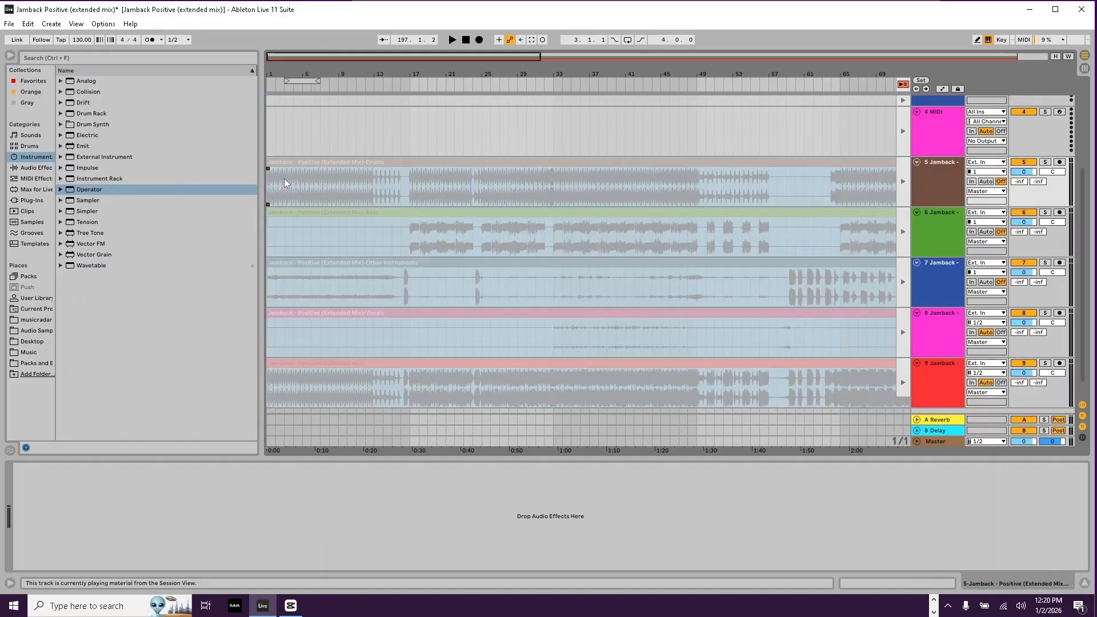
Step: Return playback to the Arrangement, and move the full mix track above the four stem tracks
left_click(903, 84)
left_click_drag(780, 61, 783, 51)
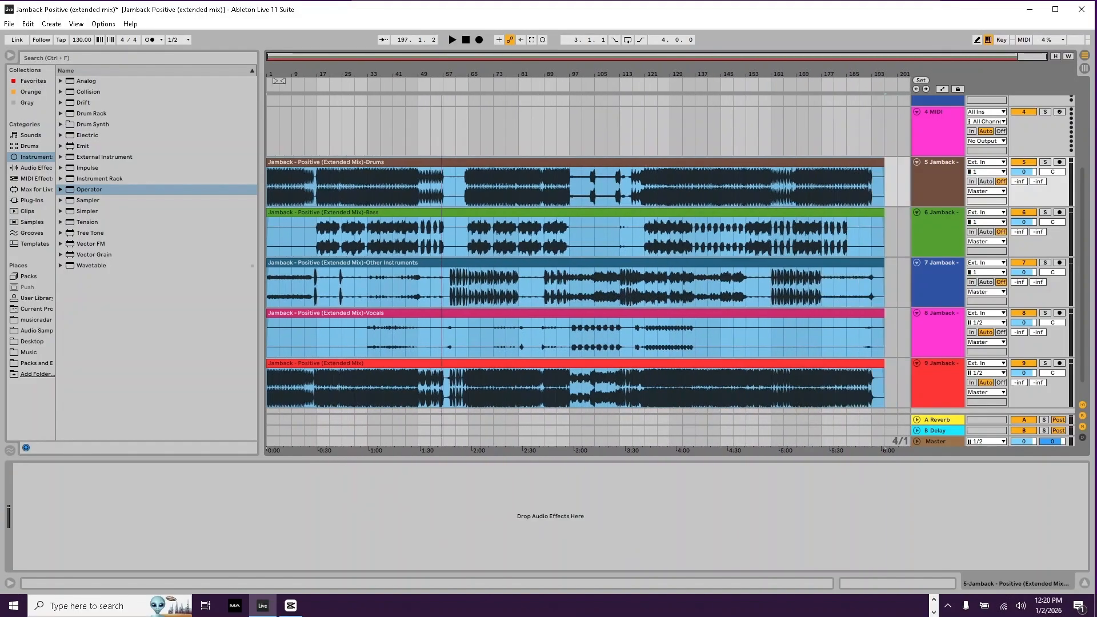
left_click(929, 367)
left_click_drag(937, 368, 944, 164)
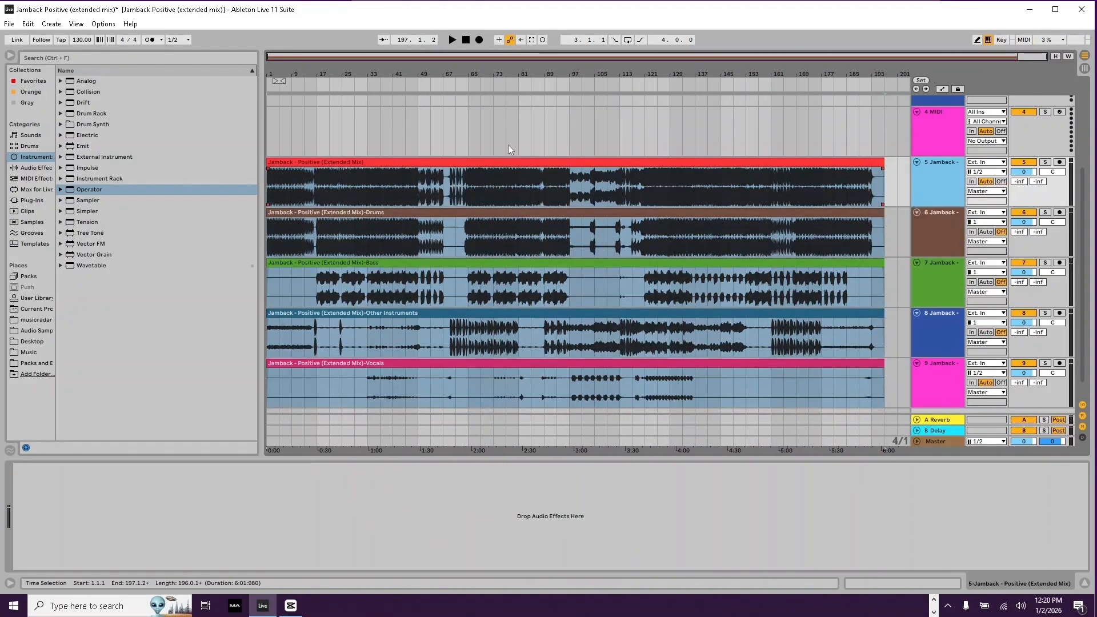
Step: Turn the grid off, and trim the start of all four stem clips to just before the first drum transient
left_click(345, 212)
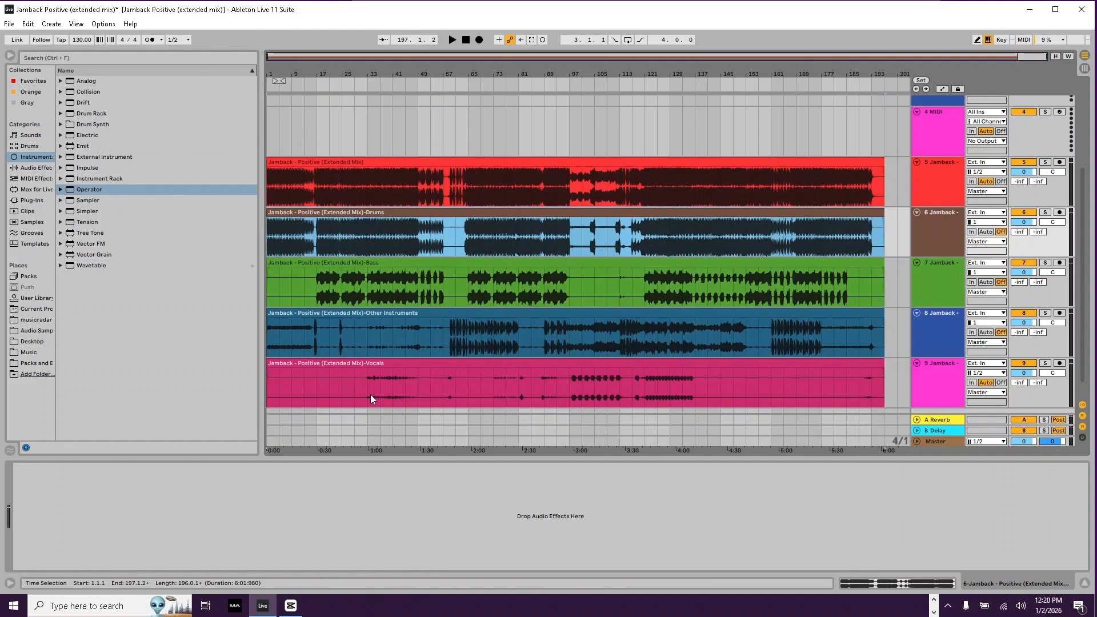
left_click(370, 365, "shift")
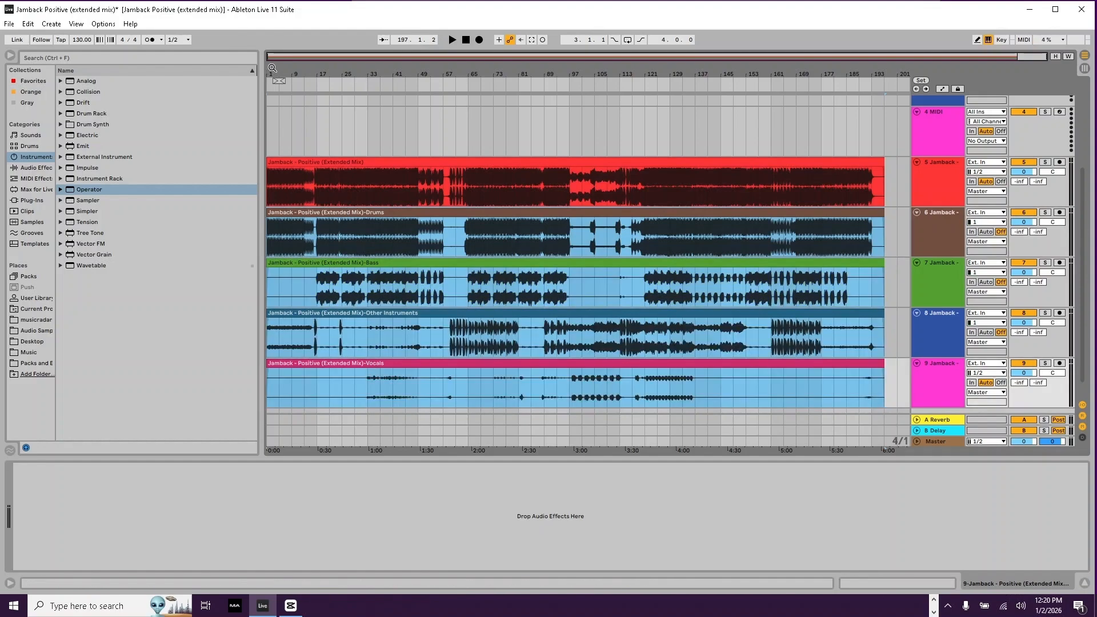
left_click_drag(272, 68, 272, 229)
right_click(201, 234)
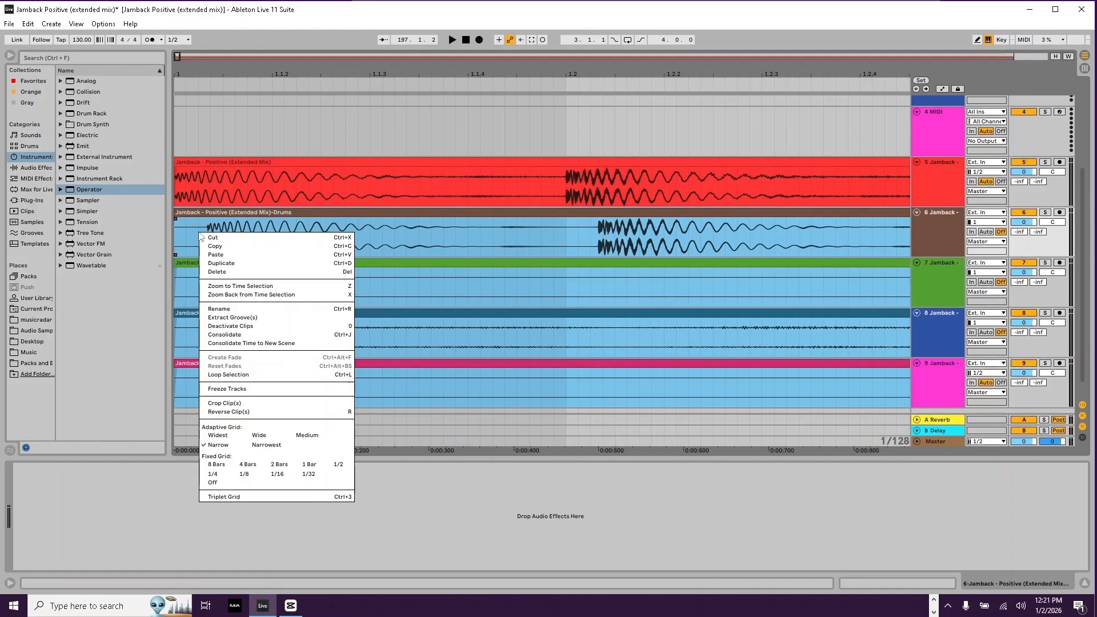
left_click(212, 482)
left_click_drag(218, 452, 240, 497)
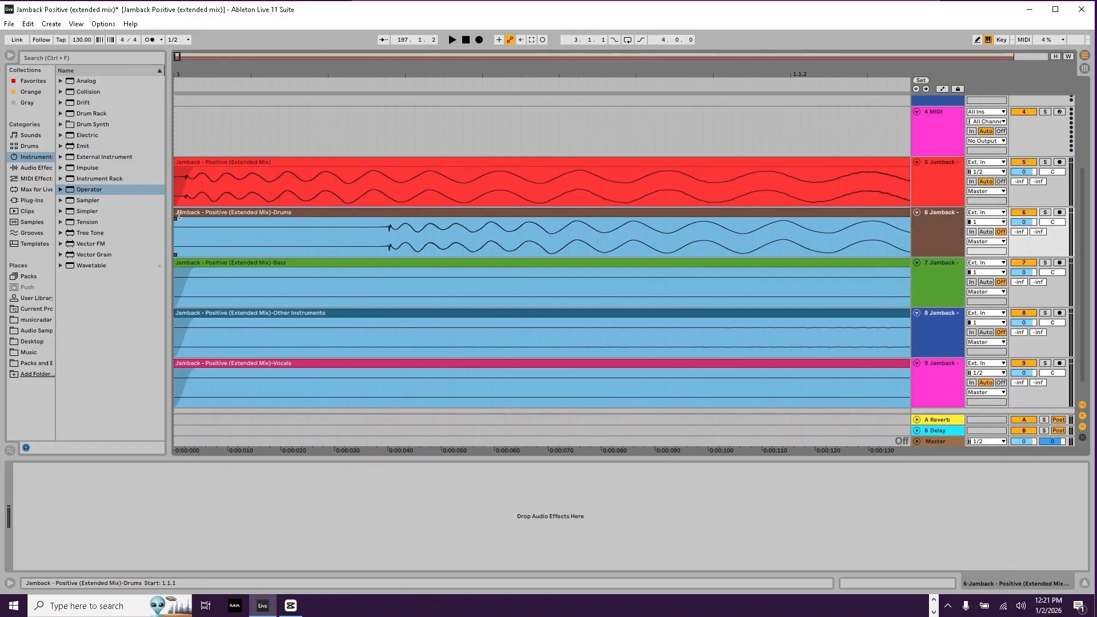
left_click_drag(178, 213, 384, 240)
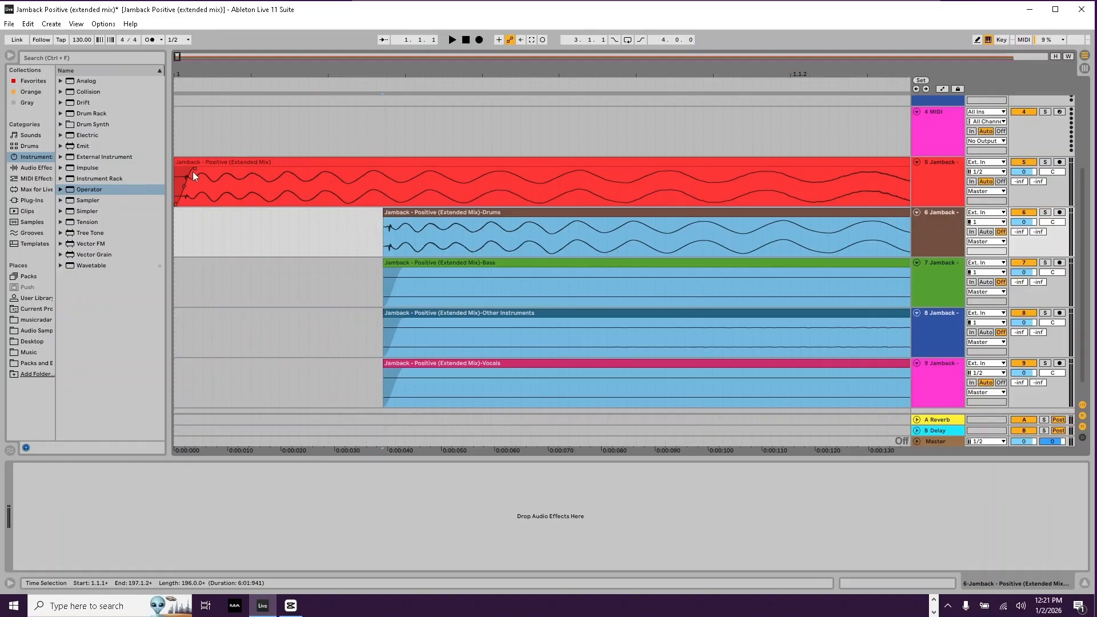
Step: Remove the full mix clip's fade-in, and shift the four stem clips earlier so the drums waveform lines up with the full mix
left_click(186, 168)
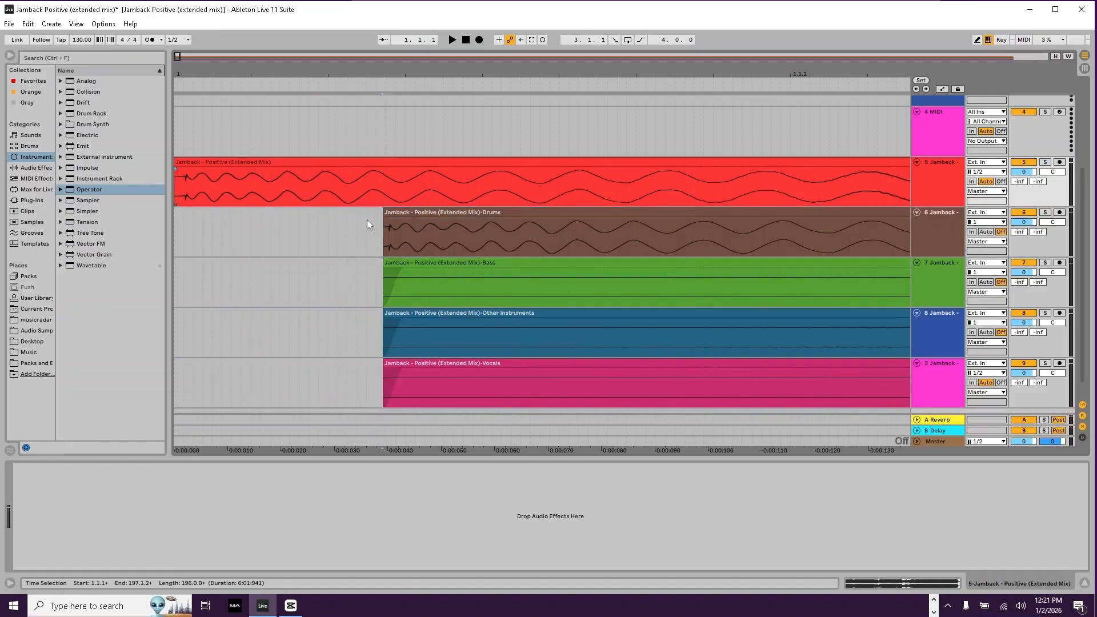
left_click(471, 215)
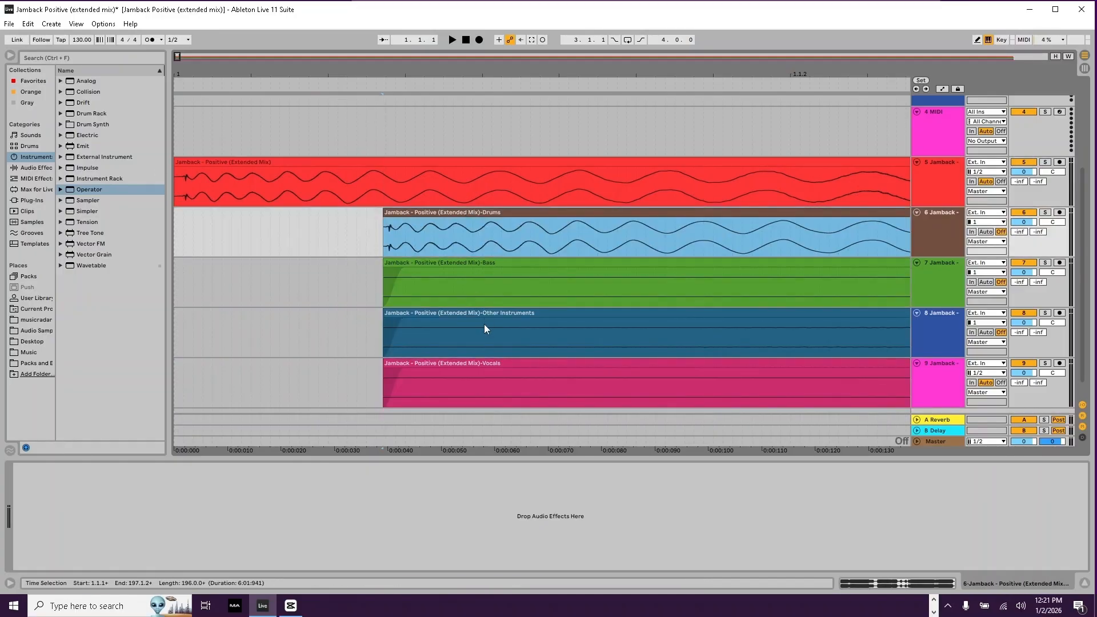
left_click(476, 362, "shift")
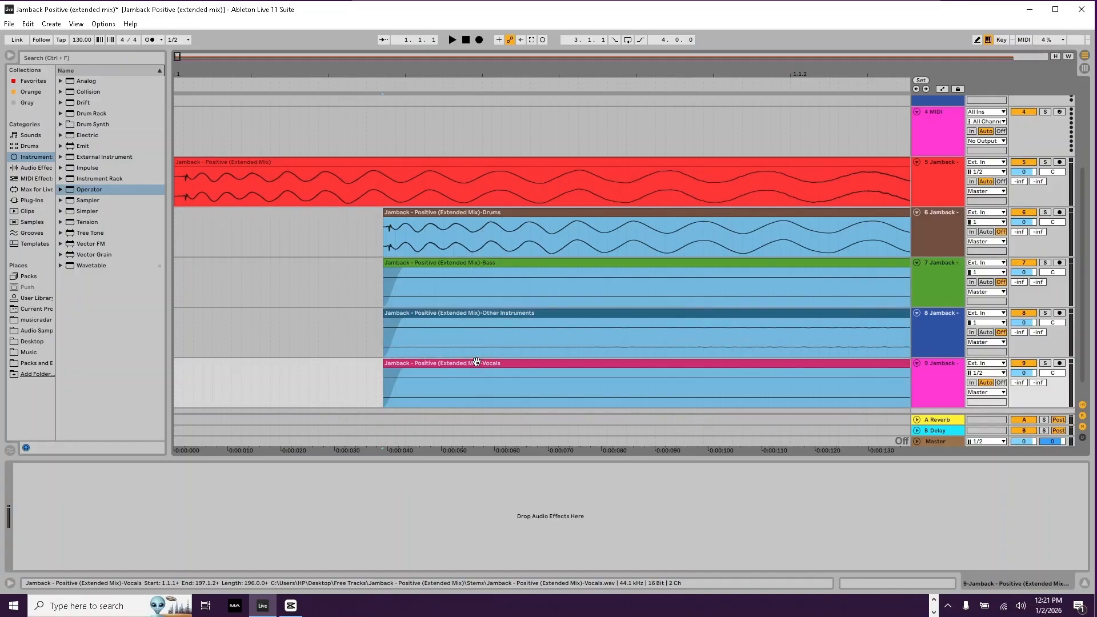
left_click_drag(462, 218, 262, 220)
scroll(179, 72, "up", 10)
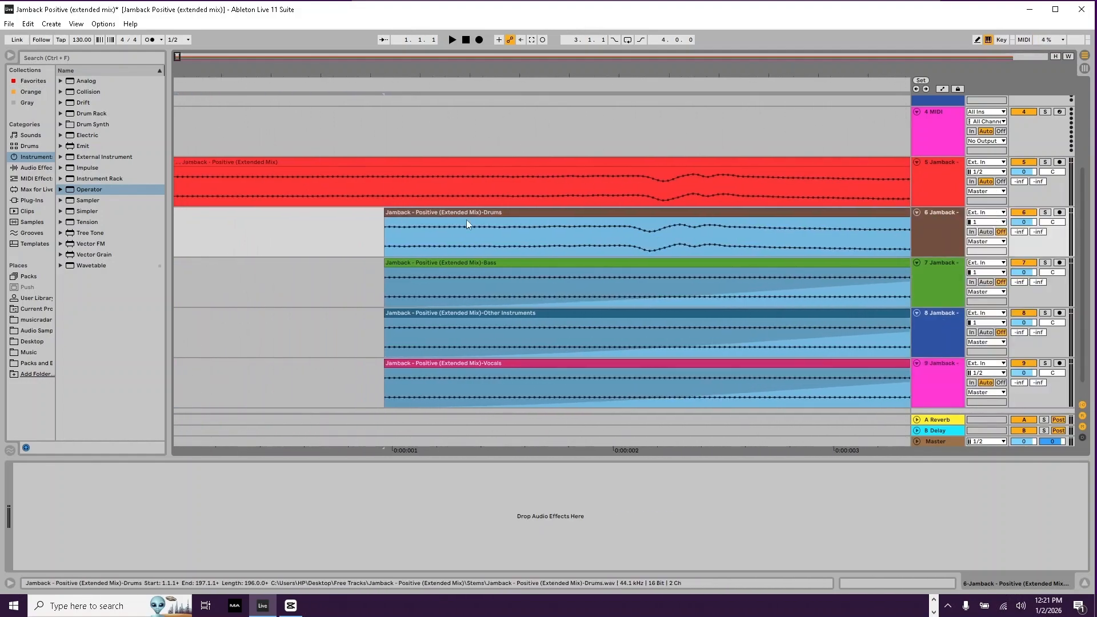
left_click_drag(479, 214, 491, 214)
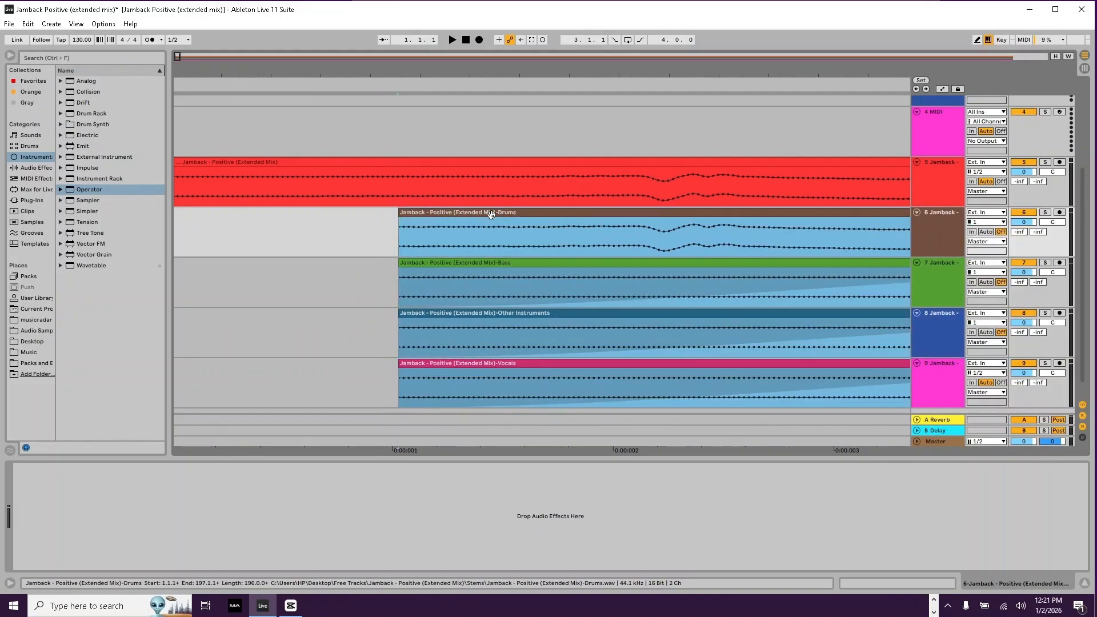
Step: Extend the start of the four stem clips back to bar 1, level with the full mix clip's start
left_click_drag(398, 209, 122, 212)
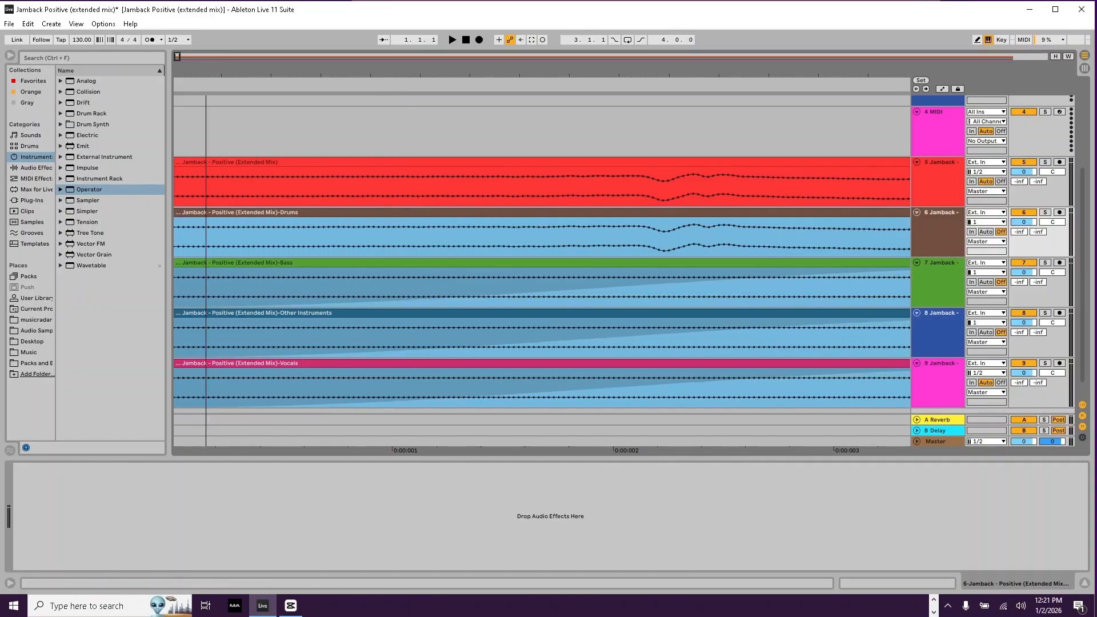
mouse_move(206, 68)
left_mouse_down()
mouse_move(206, 57)
mouse_move(205, 78)
left_mouse_up()
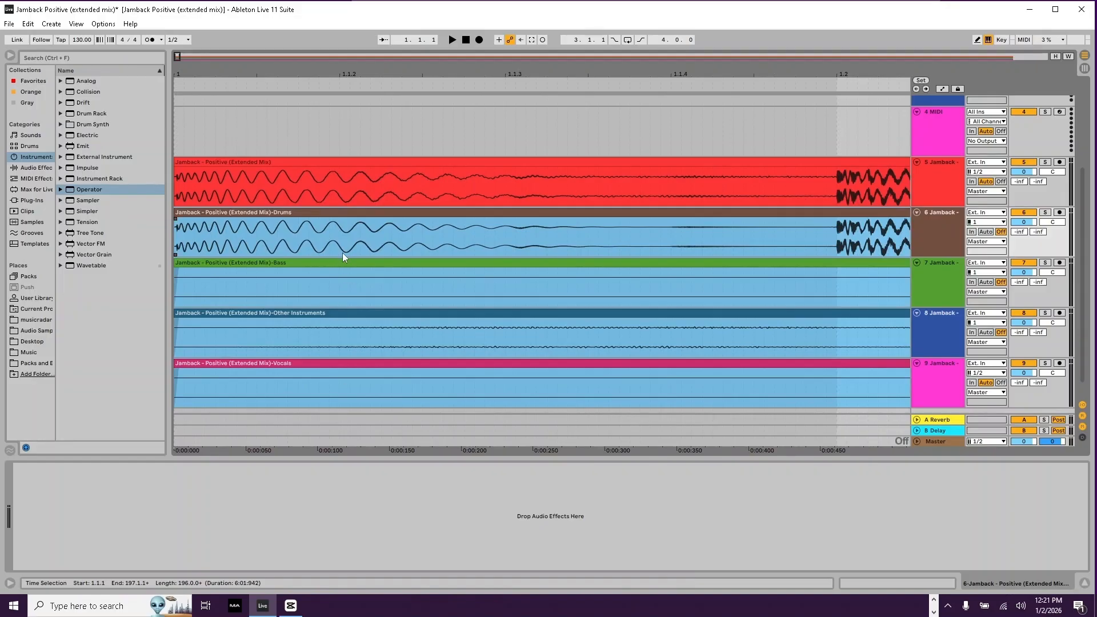
Step: Turn on Warp for the four stem clips with the Beats warp mode, and save the Live set
key("shift+Tab")
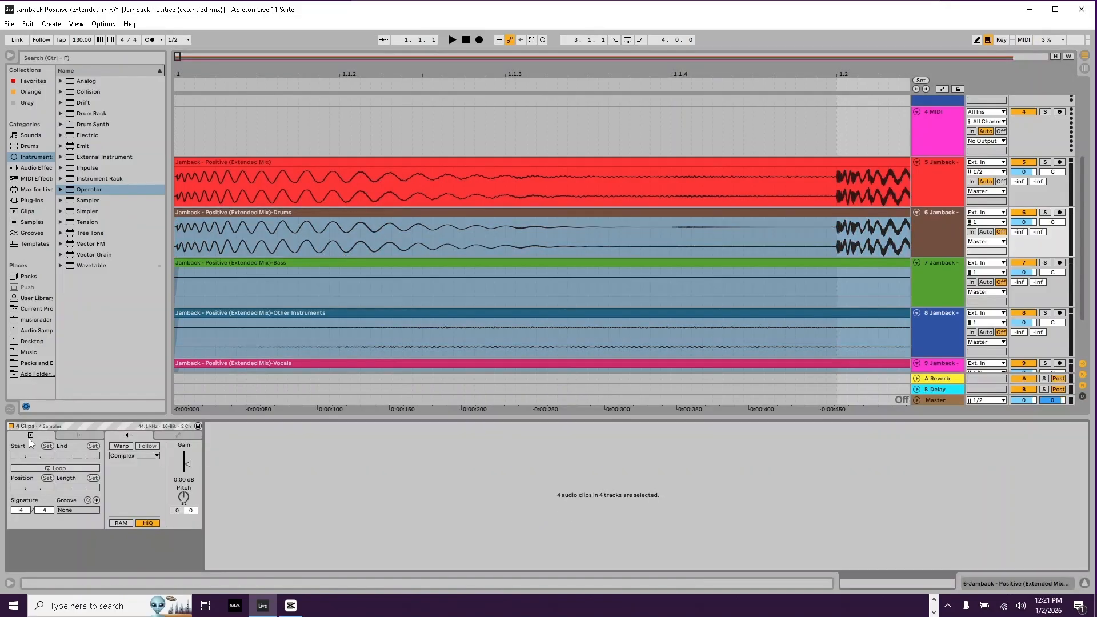
left_click(126, 447)
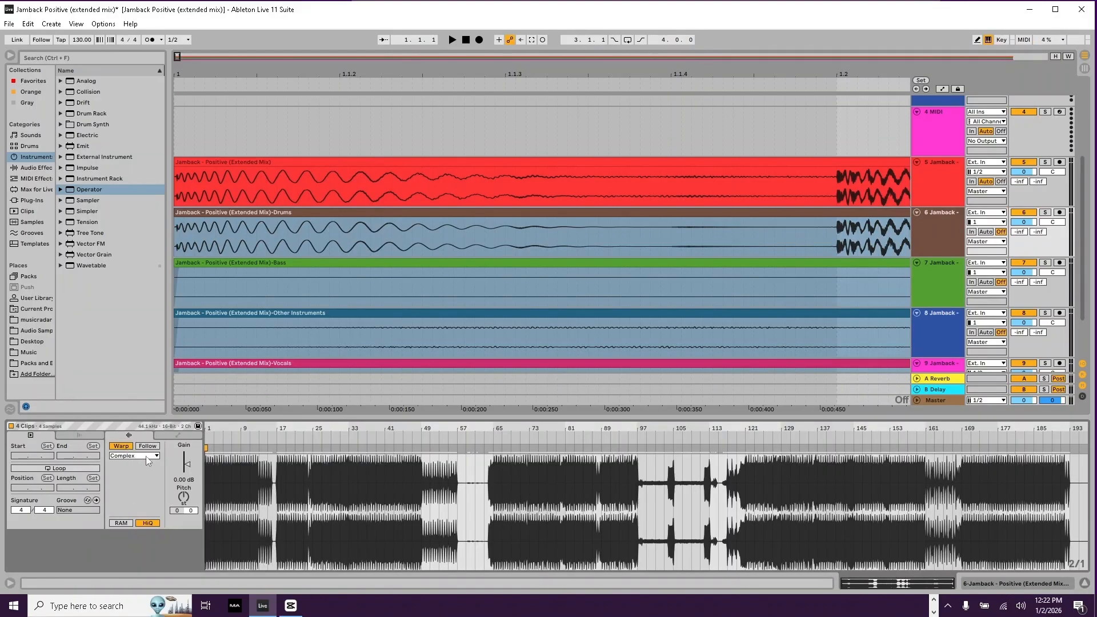
left_click(148, 456)
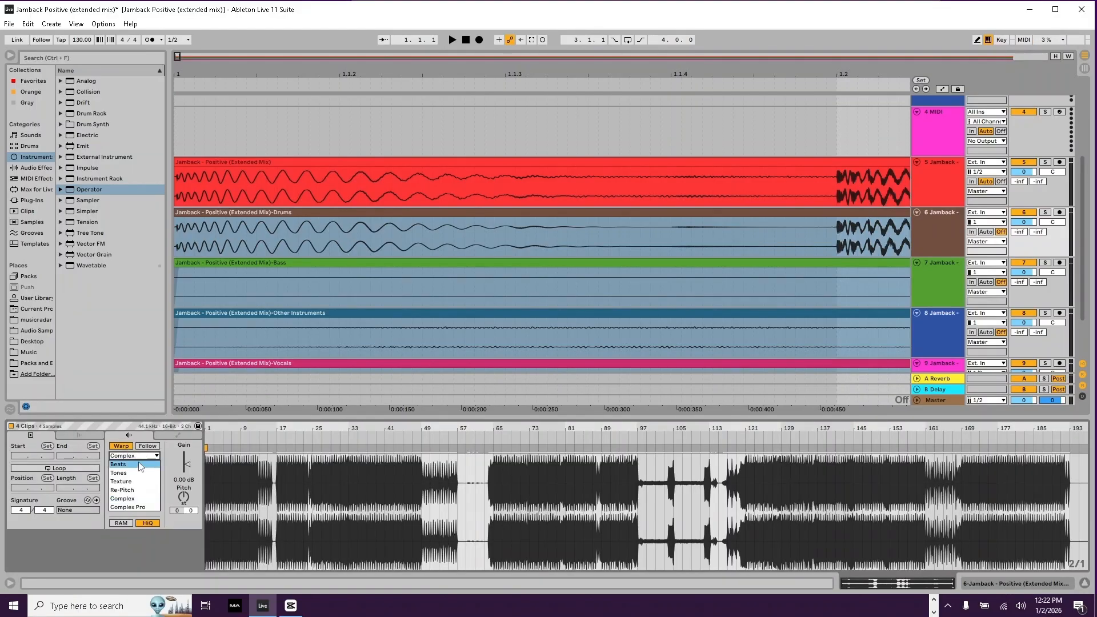
left_click(139, 457)
left_click(179, 266)
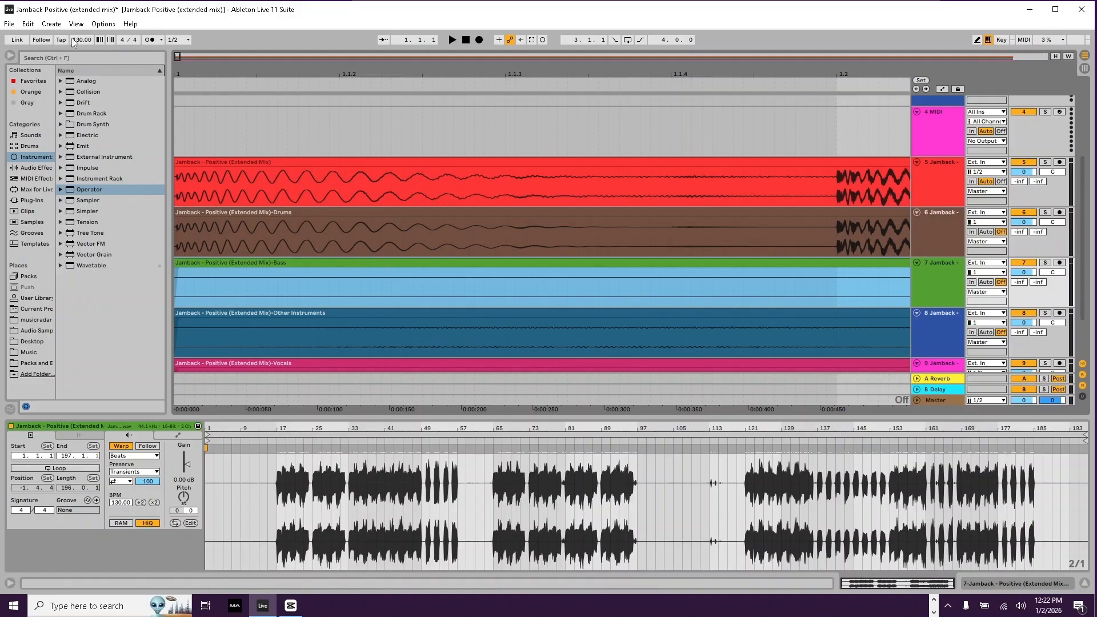
key("ctrl+s")
Step: Deactivate the full mix clip, mute and fold its track, and hide the browser
left_click(403, 162)
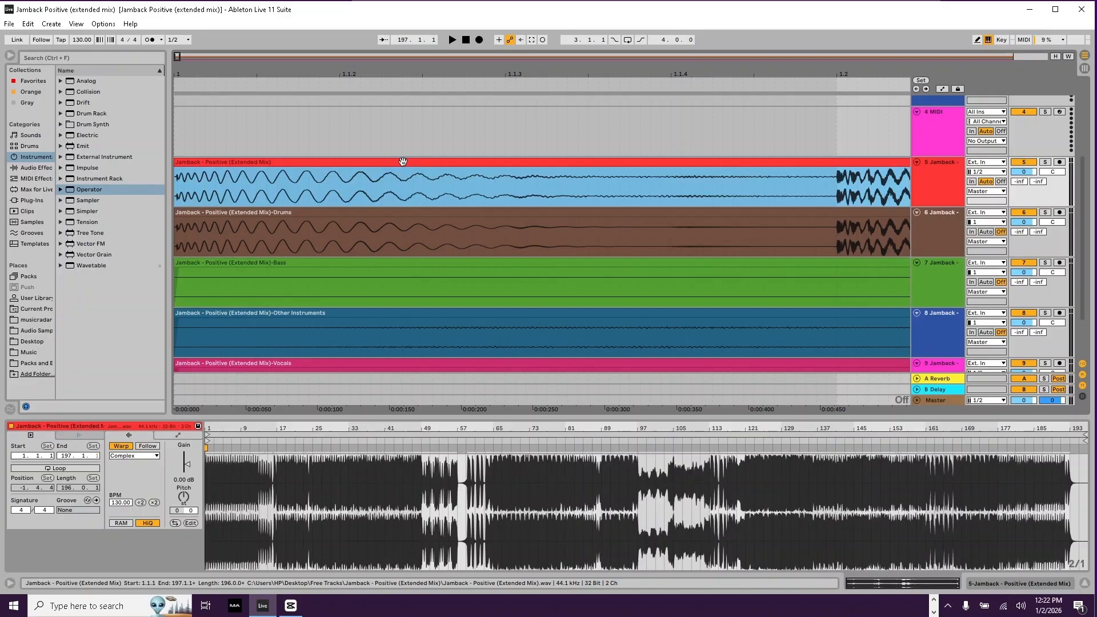
left_click(11, 427)
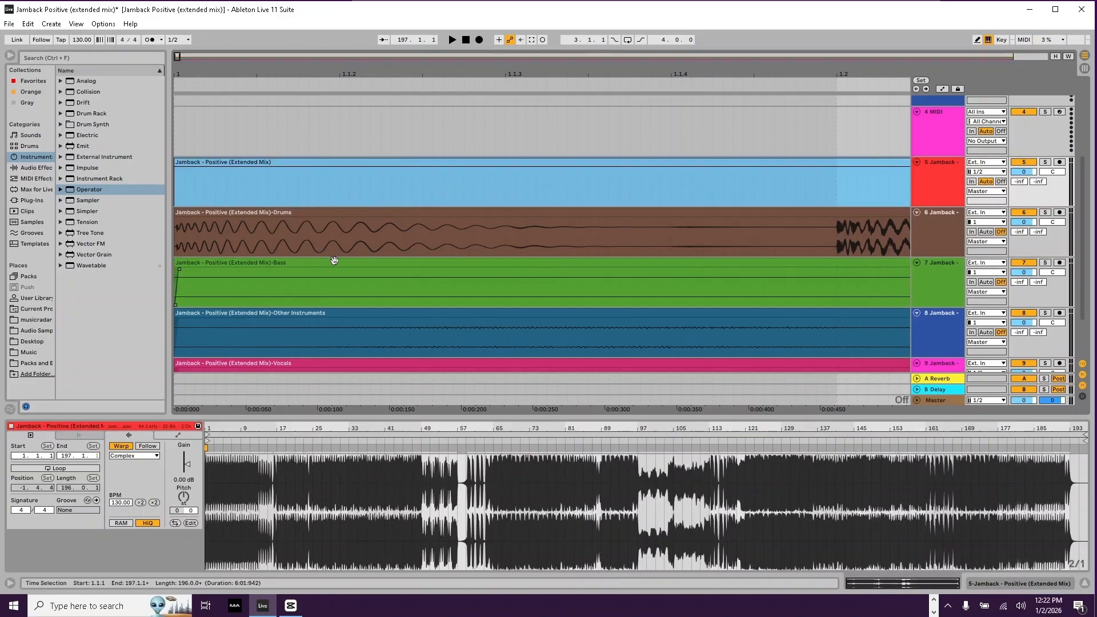
left_click(1023, 163)
left_click(917, 162)
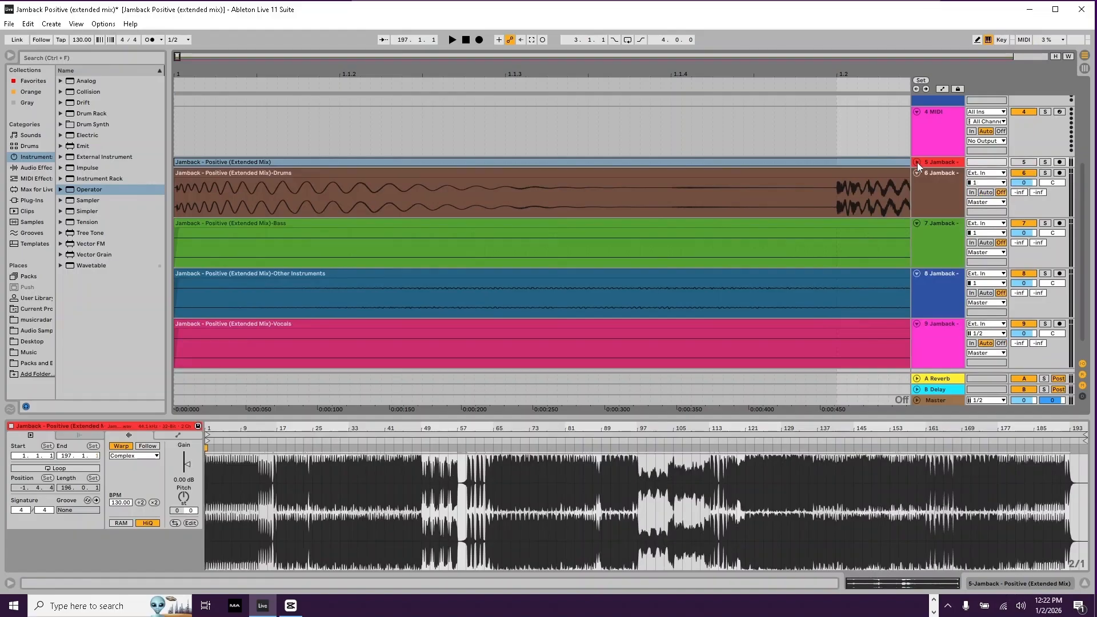
left_click(10, 57)
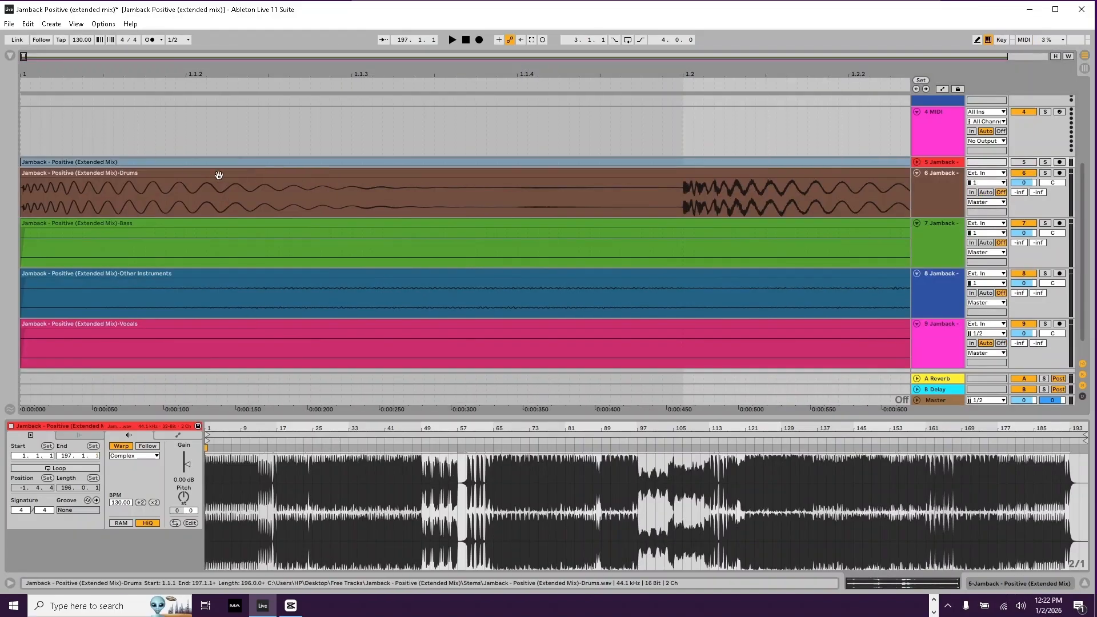
Step: Play the stems together from bar 1, and check their timing around bars 64 and 65
left_click_drag(313, 72, 22, 70)
key("space")
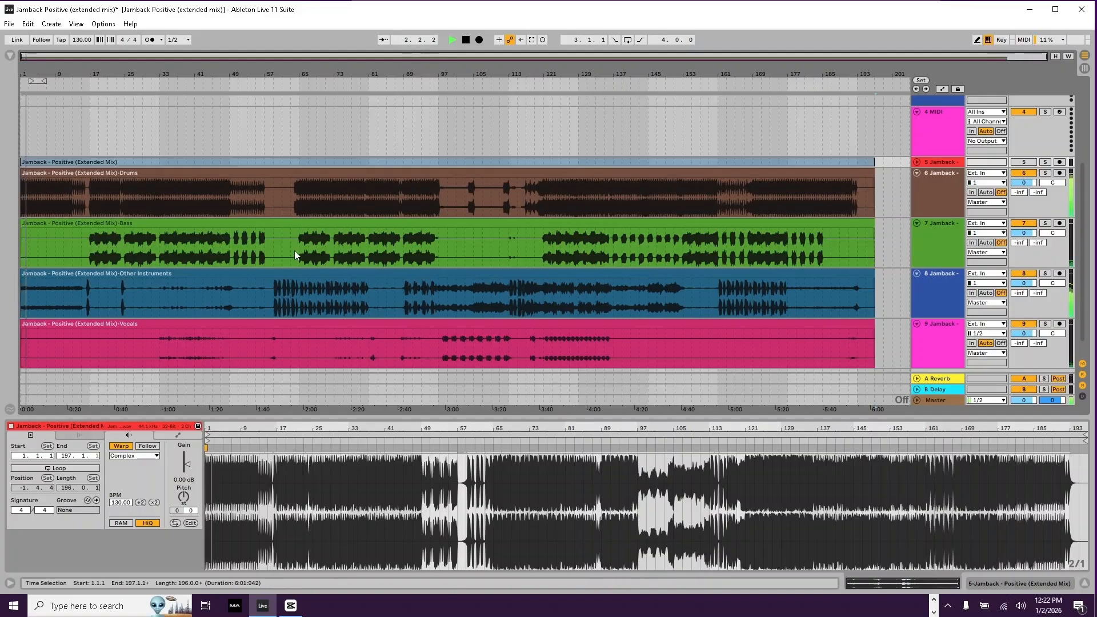
left_click(299, 193)
key("space")
key("space")
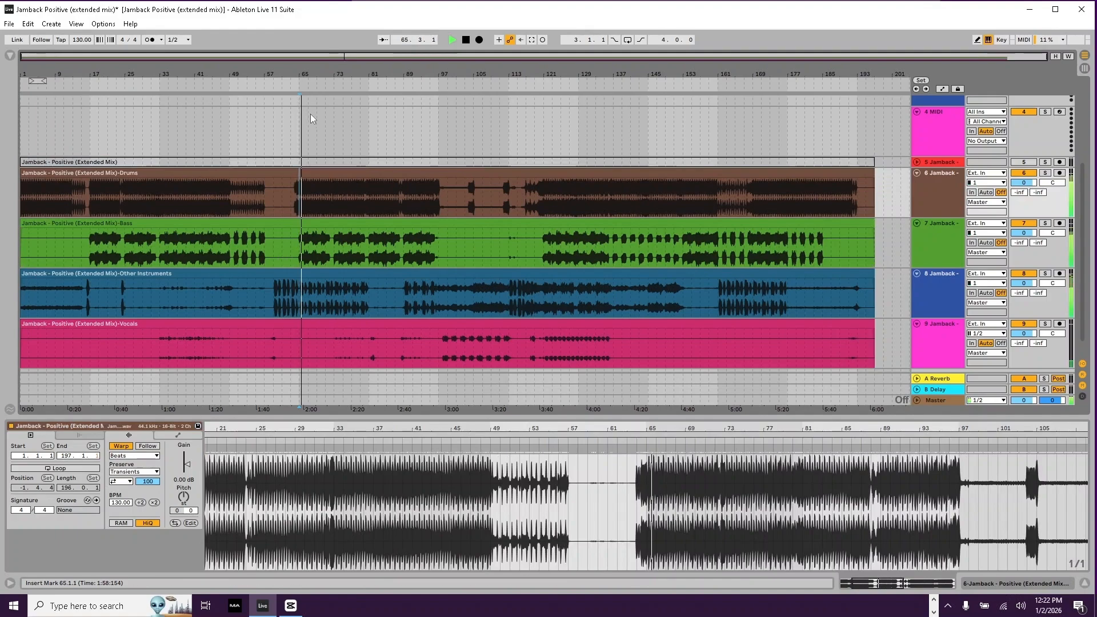
left_click_drag(303, 78, 202, 195)
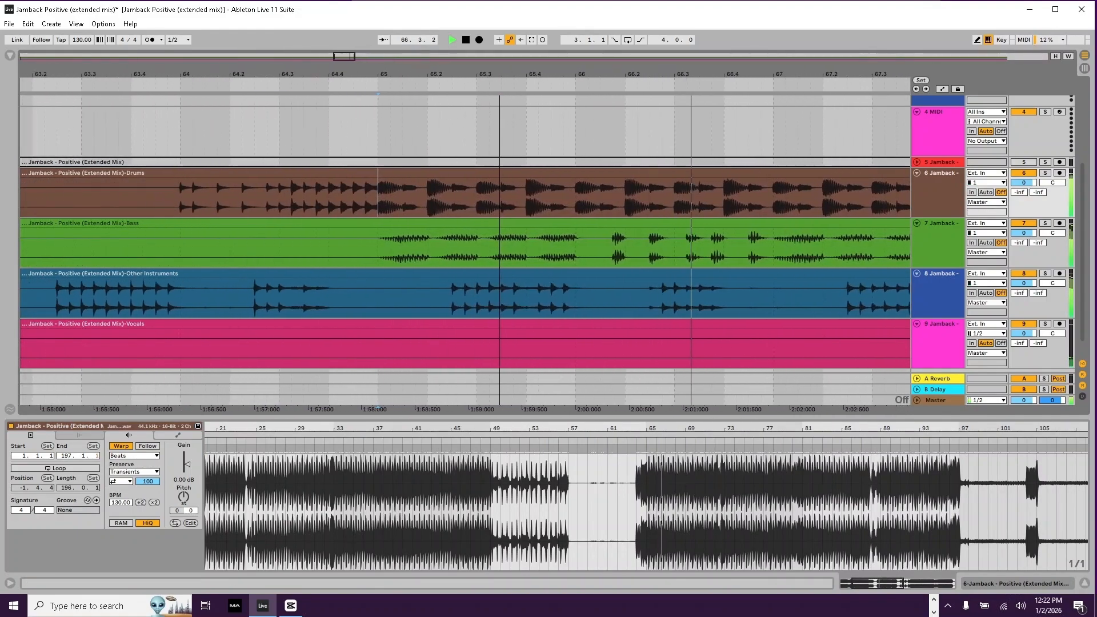
left_click(192, 188)
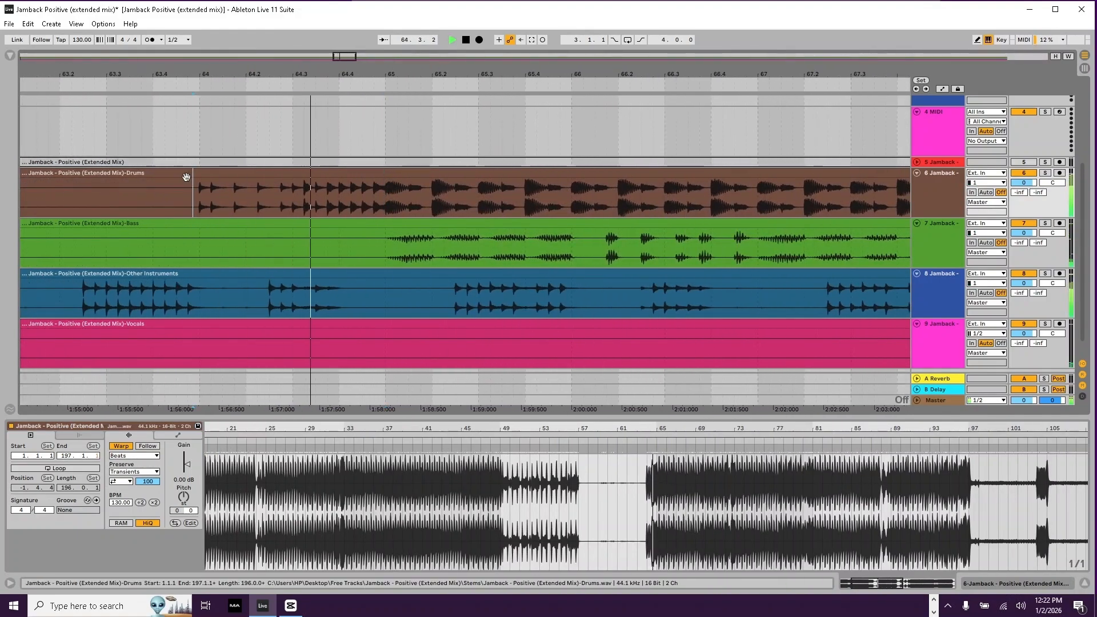
left_click(386, 202)
left_click_drag(391, 80, 386, 13)
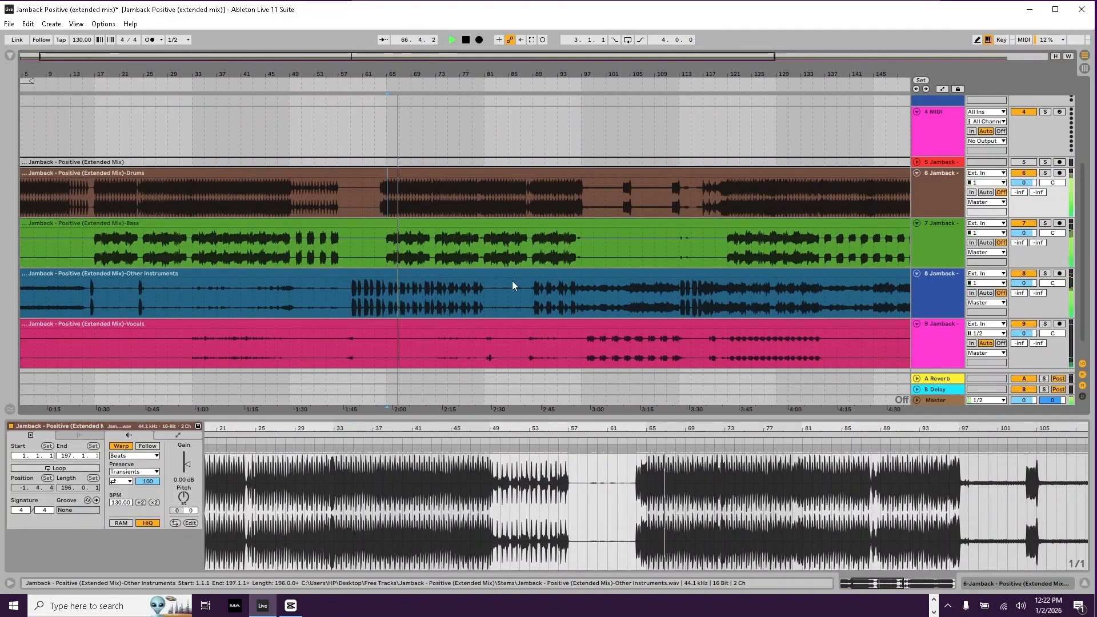
Step: Play the stems from bar 89 and from the vocals' entry at bar 97
left_click(533, 294)
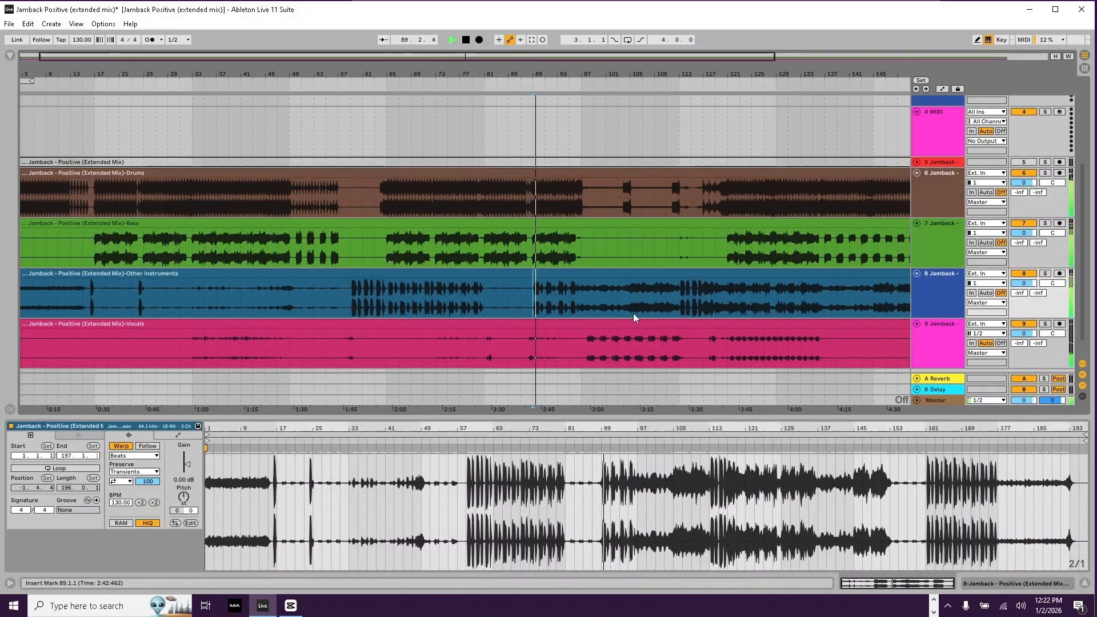
left_click(586, 334)
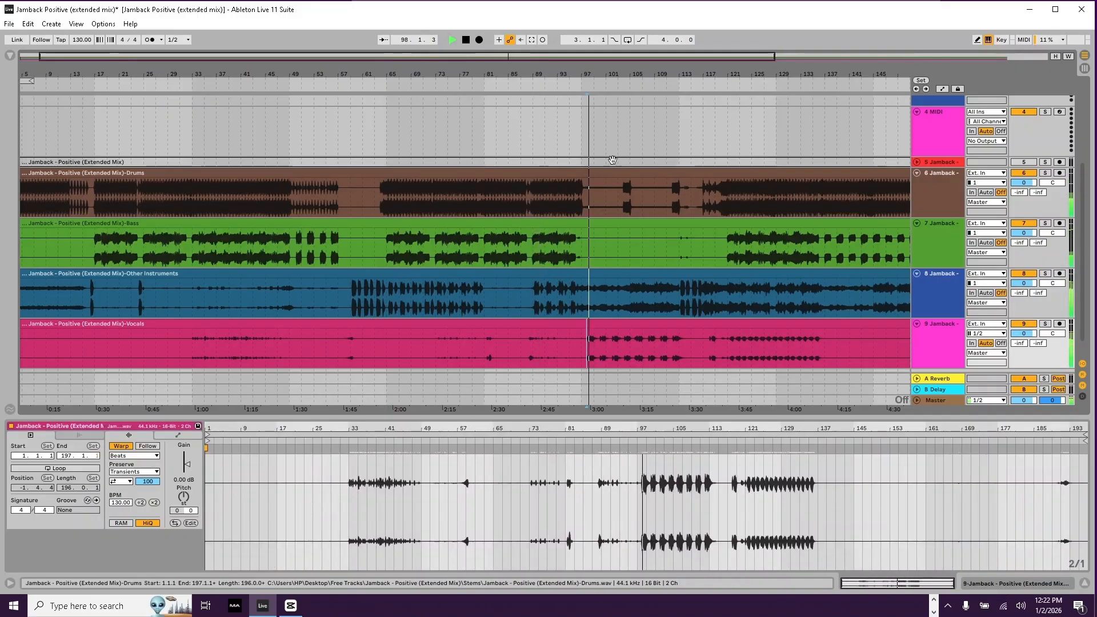
left_click_drag(610, 77, 610, 53)
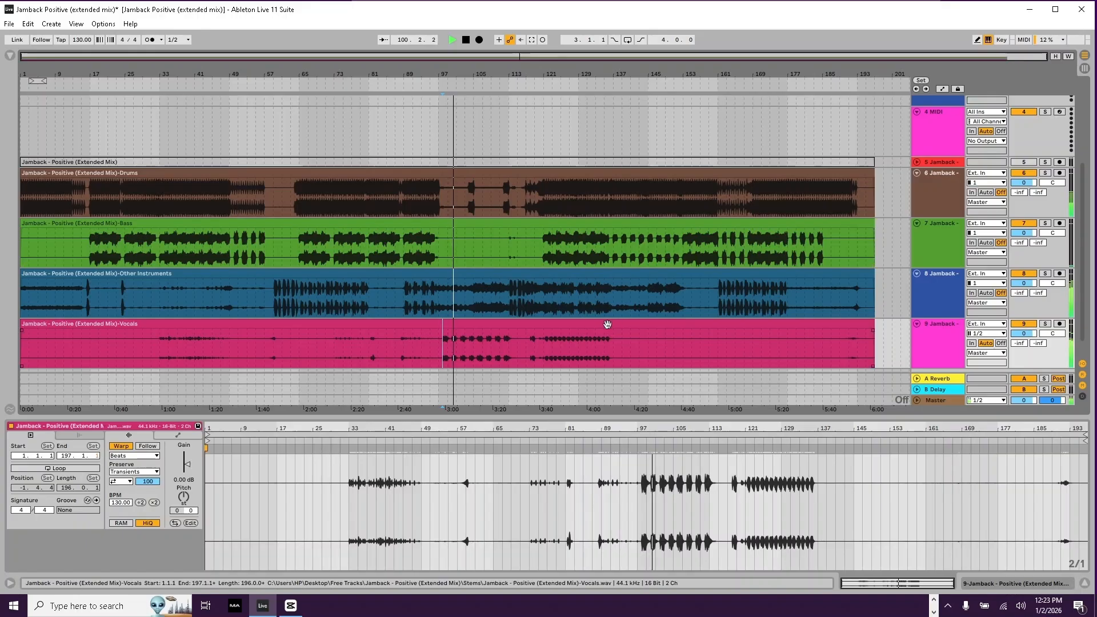
Step: Play the stems around bar 121 to check that the bass re-entry lines up with the drums
left_click(537, 244)
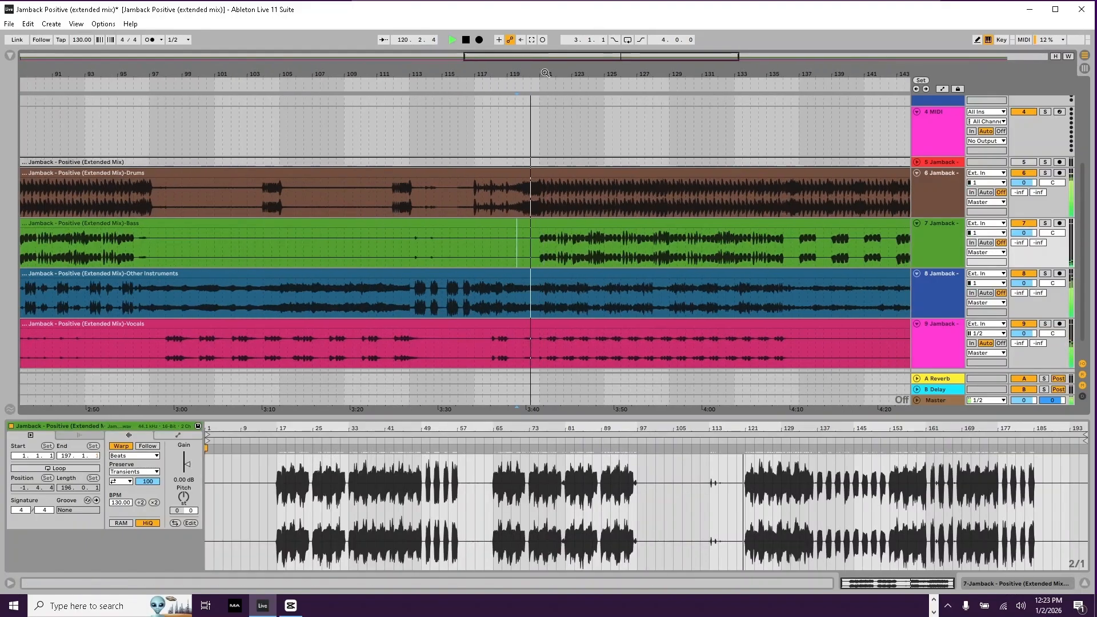
scroll(546, 74, "up", 4)
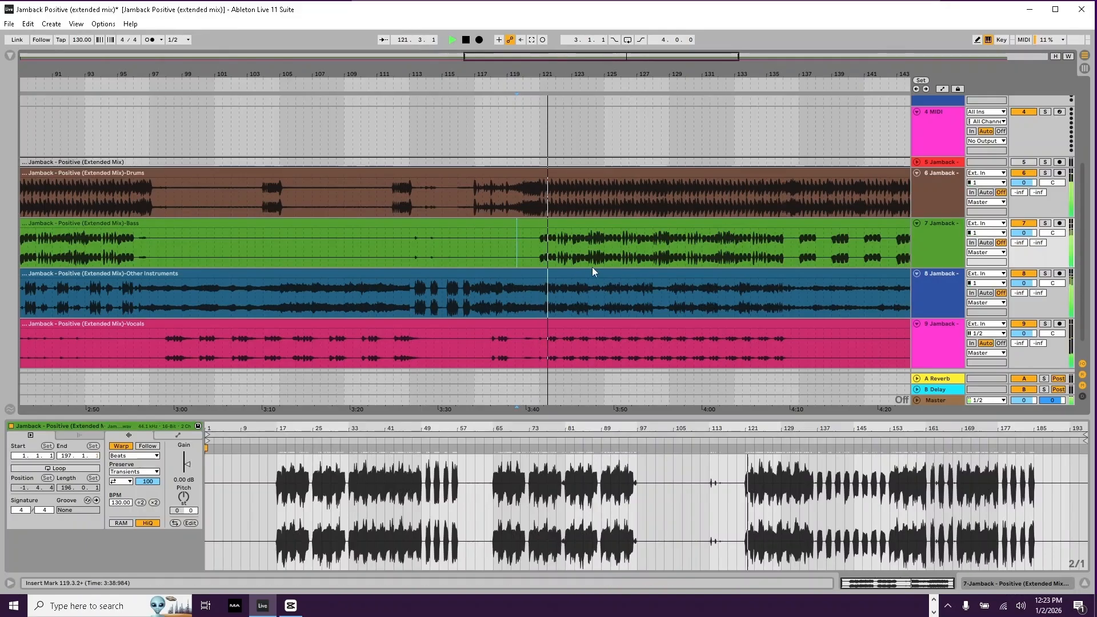
left_click(543, 256)
key("space")
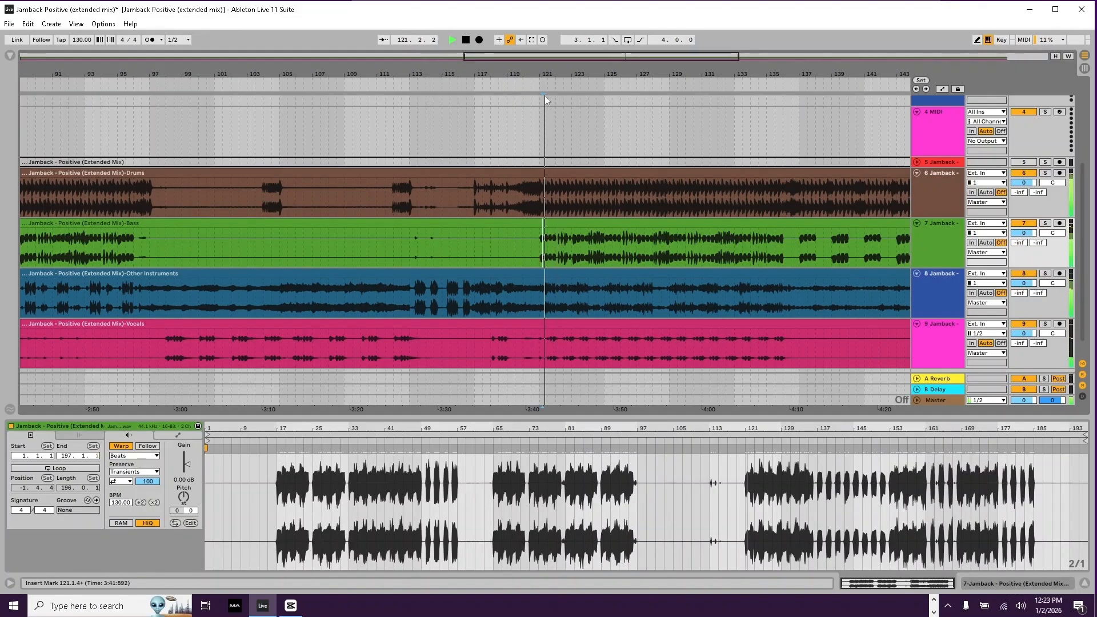
scroll(537, 251, "up", 5)
left_click(532, 249)
key("space")
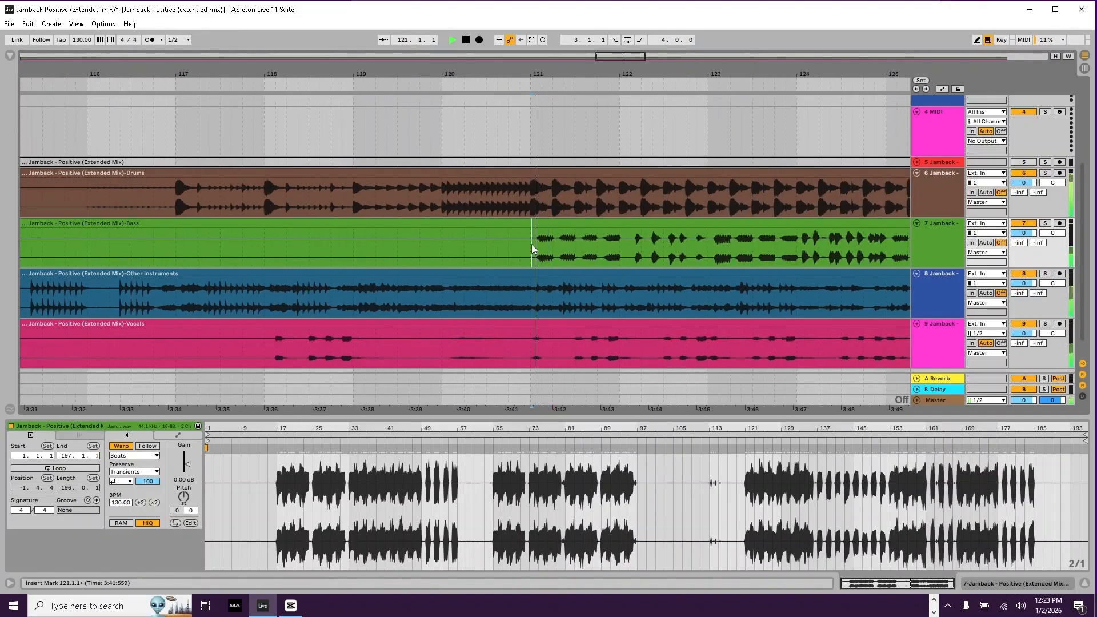
key("space")
key("space")
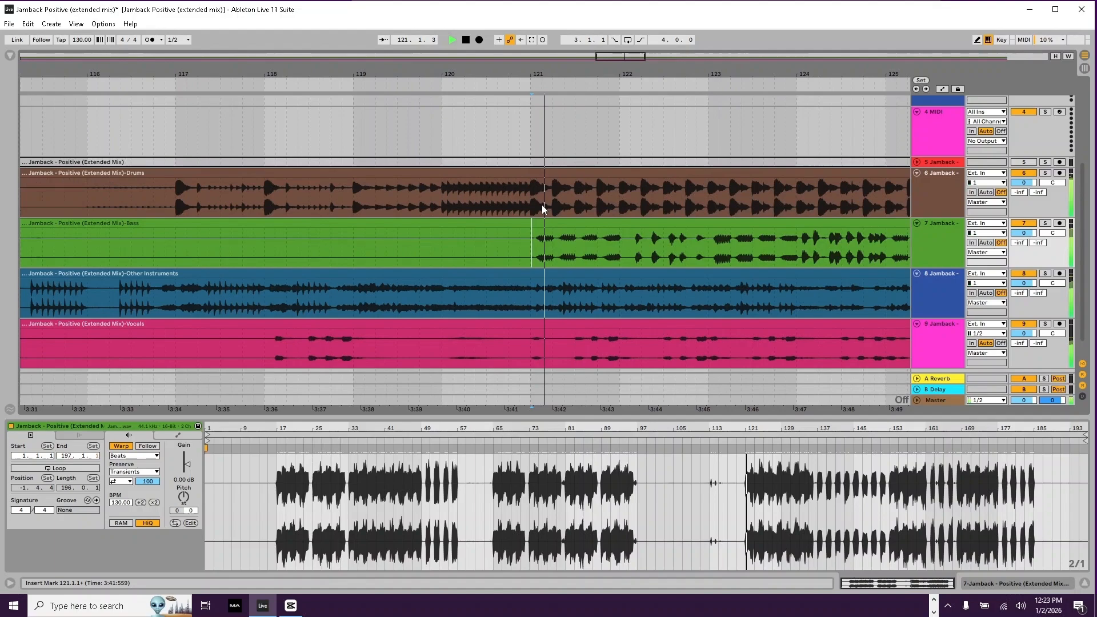
key("space")
Step: Set the Arrangement's adaptive grid to Narrow, and play the stems from bars 121 and 169
right_click(474, 249)
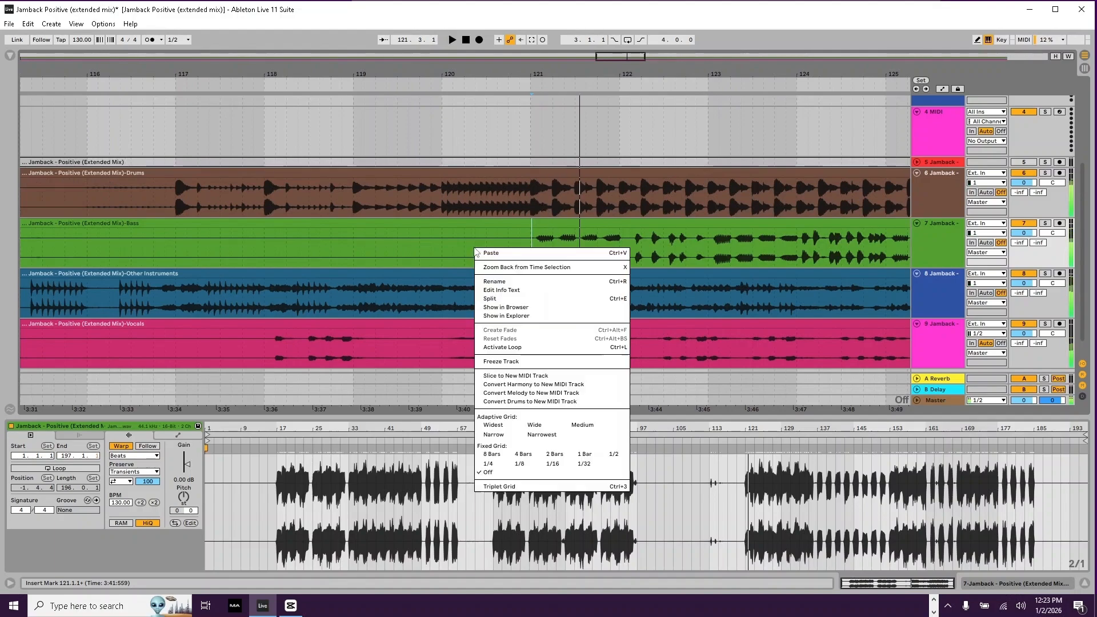
left_click(495, 434)
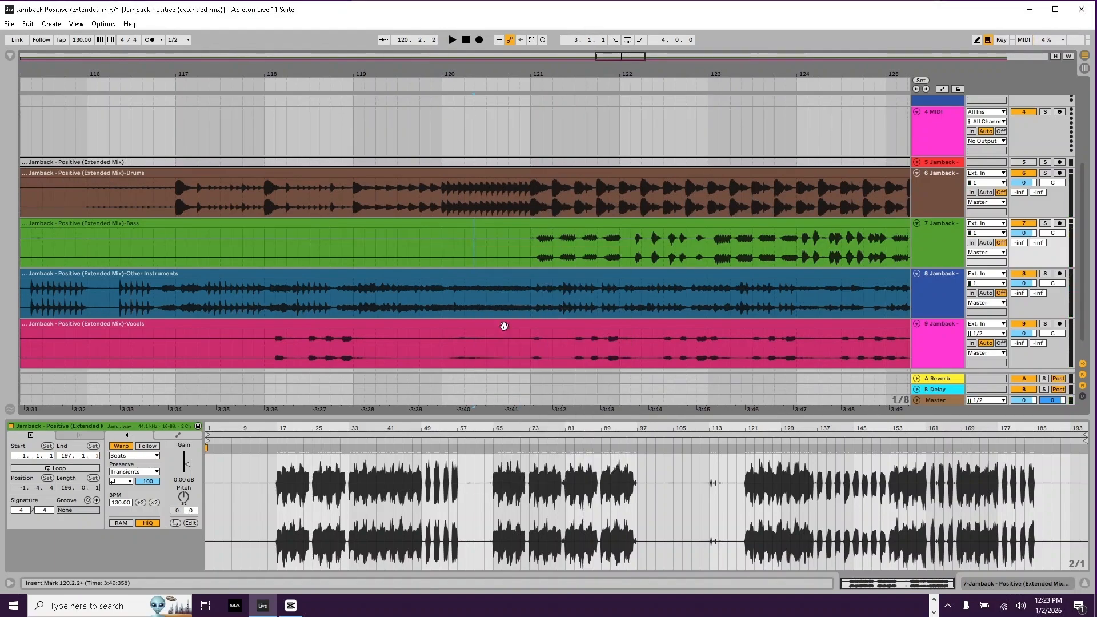
left_click(530, 234)
key("space")
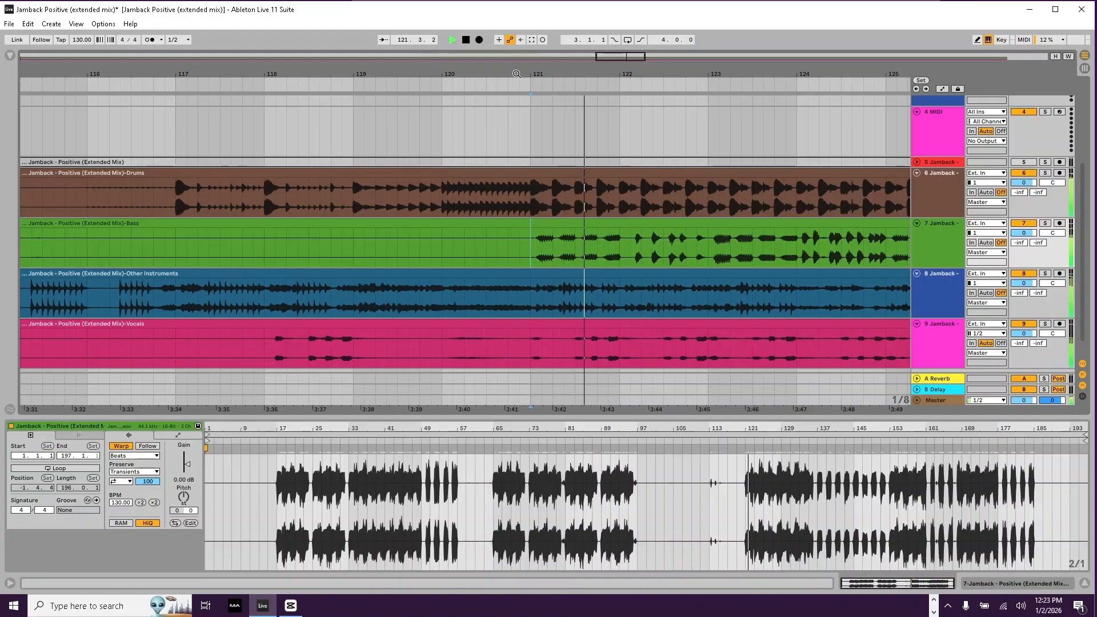
left_click_drag(517, 74, 516, 34)
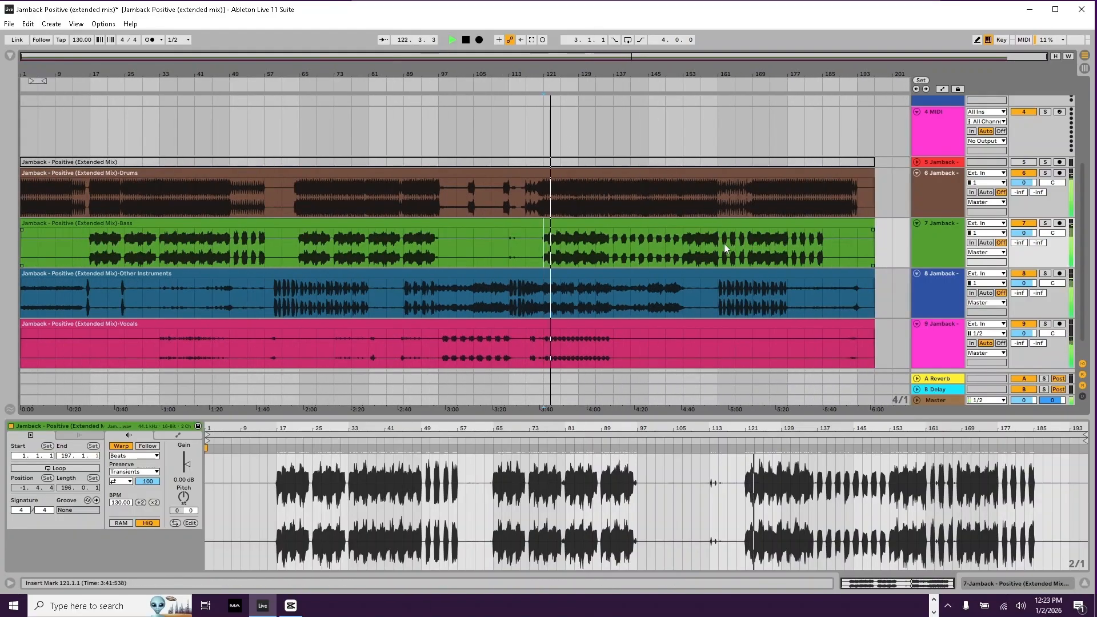
left_click(753, 247)
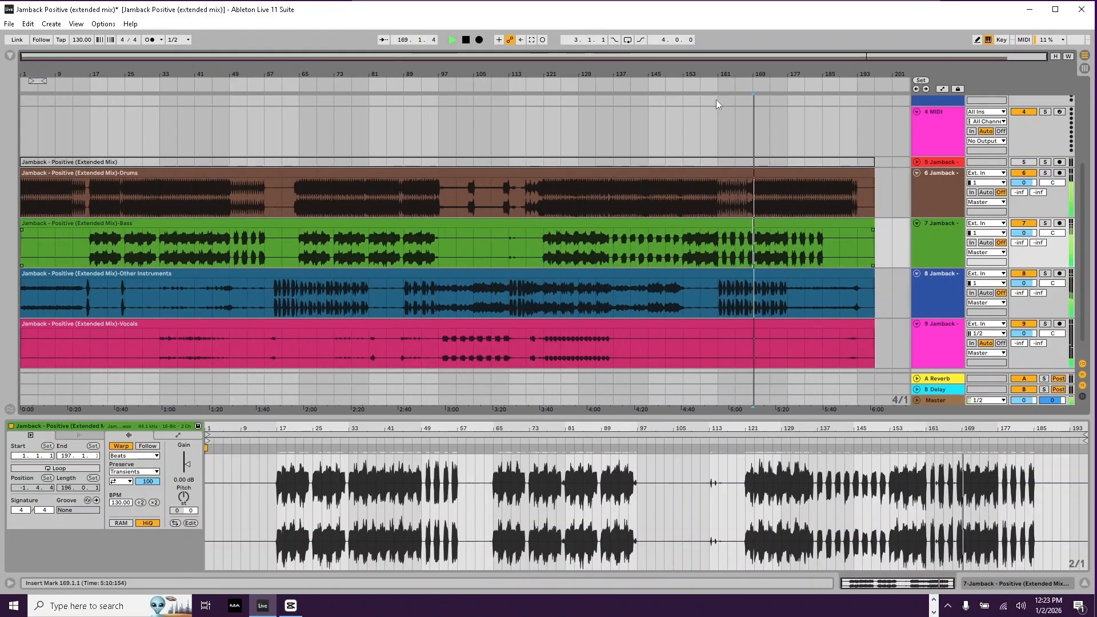
key("space")
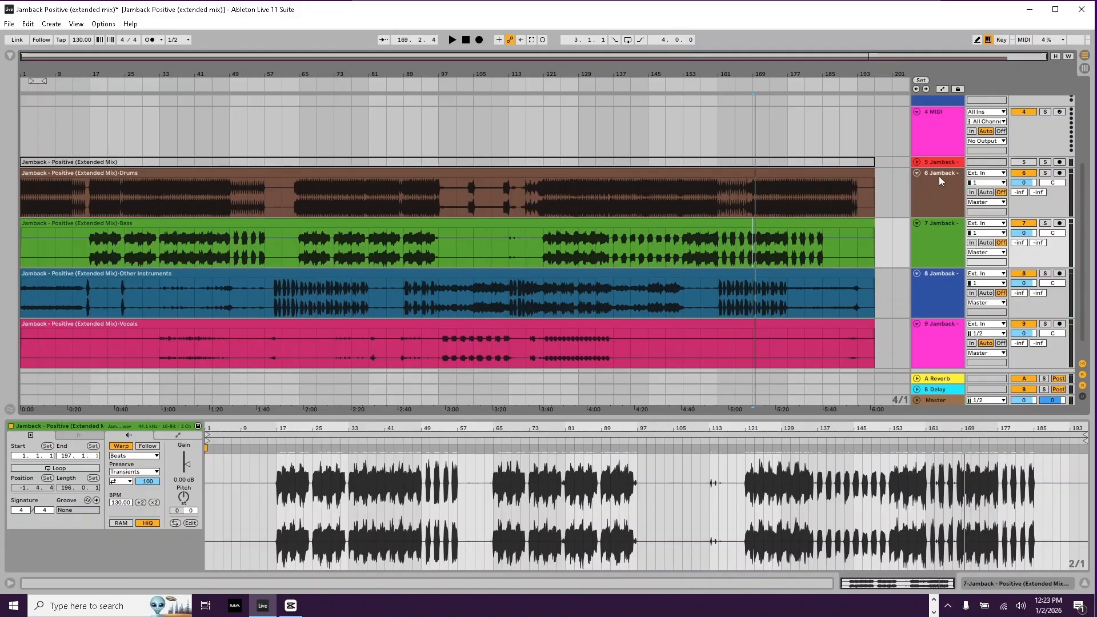
Step: Fold the drums and bass stem tracks, and mute the bass stem while auditioning from bar 17
left_click(916, 173)
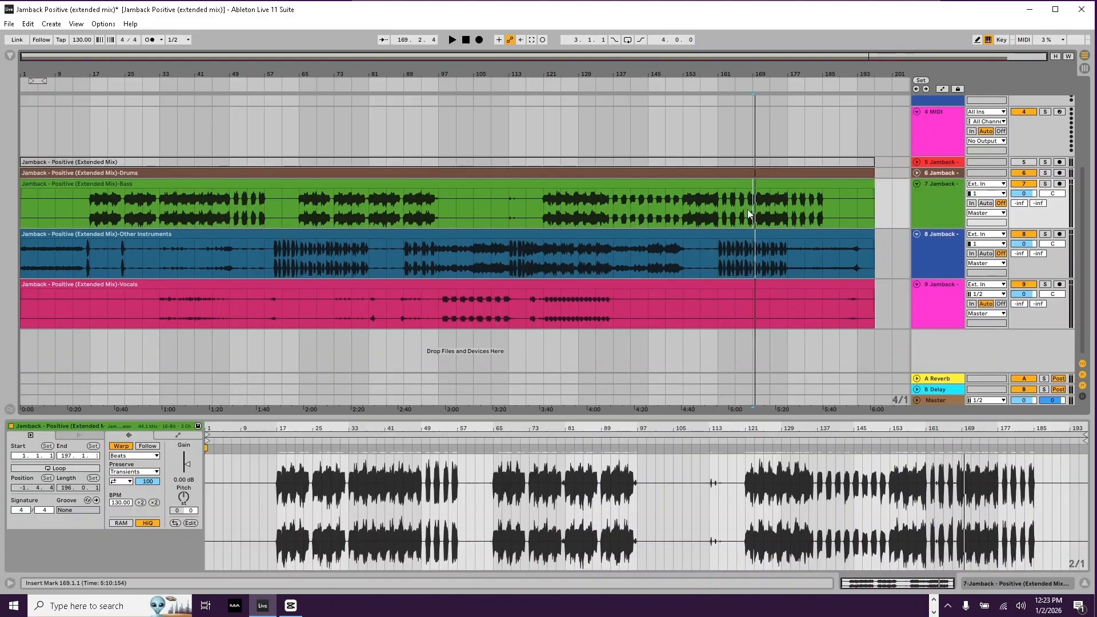
left_click(91, 202)
key("space")
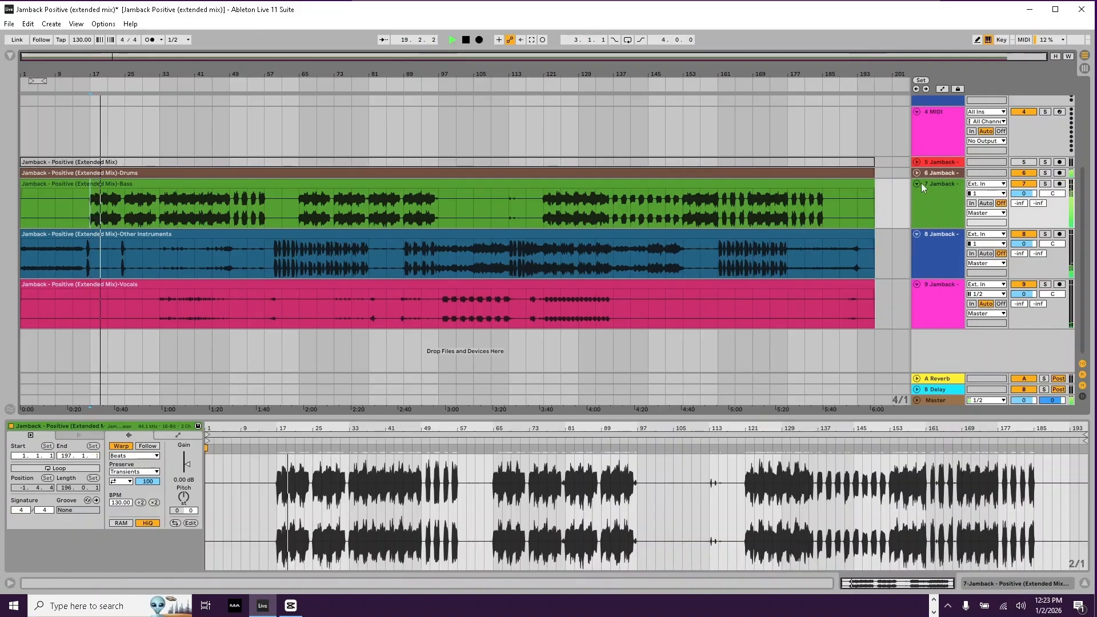
key("space")
left_click(1023, 183)
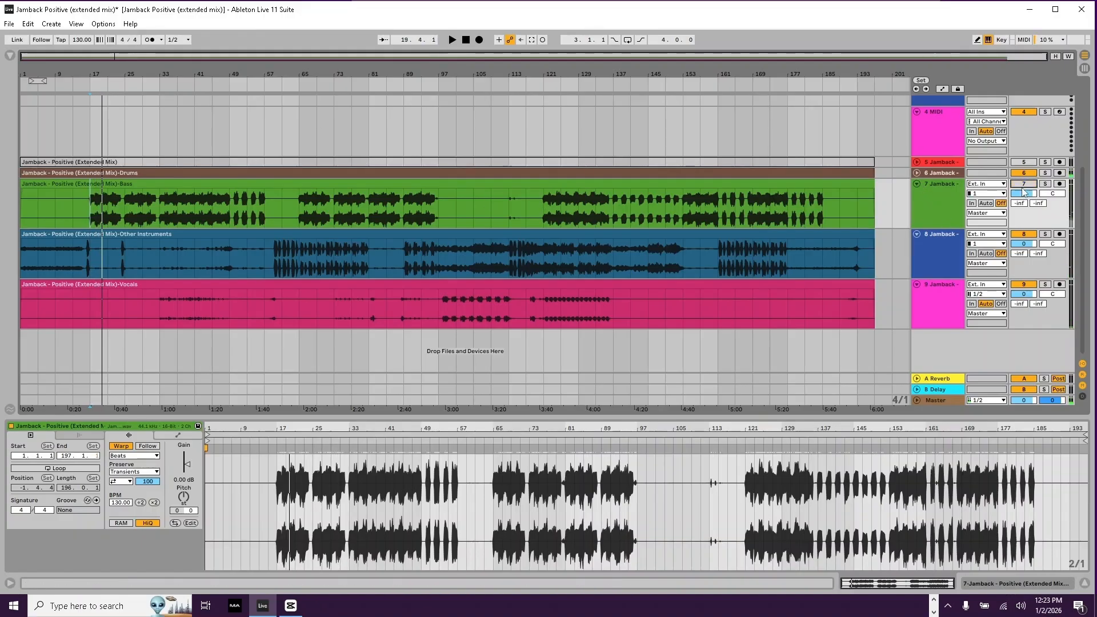
key("space")
left_click(917, 183)
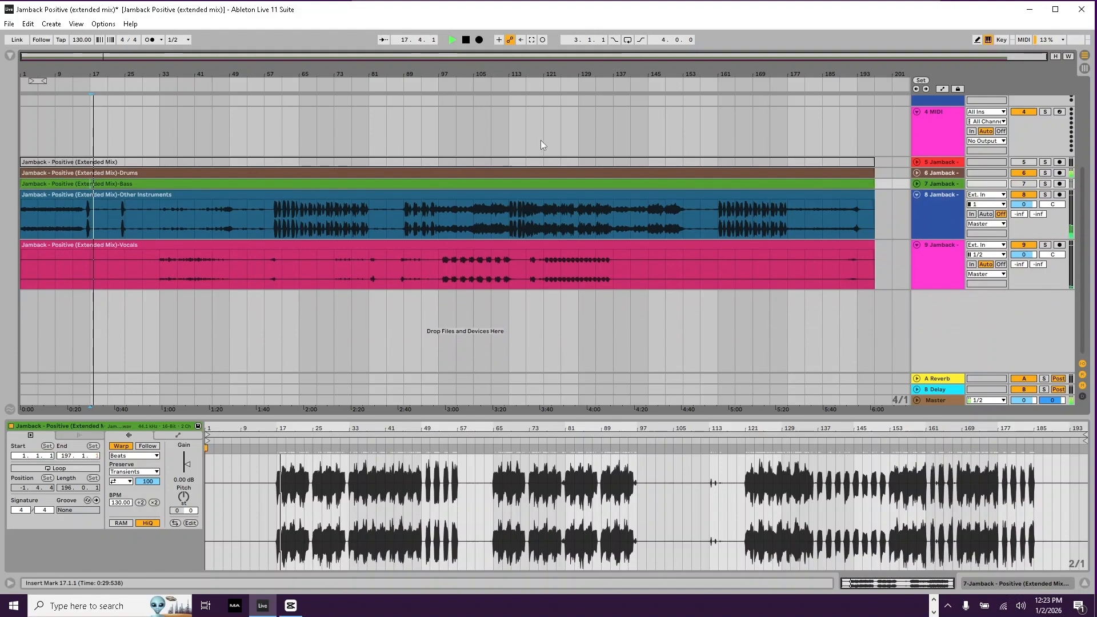
Step: Stop playback, and show the Operator device on track 2
scroll(541, 142, "up", 2)
scroll(541, 147, "up", 2)
key("space")
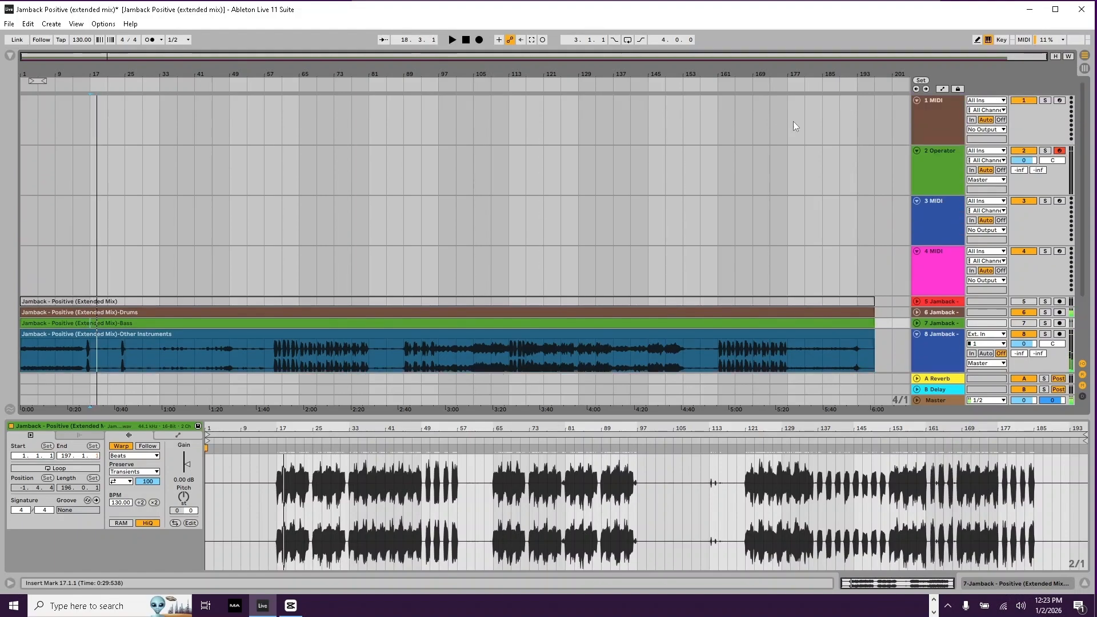
left_click(936, 153)
double_click(936, 152)
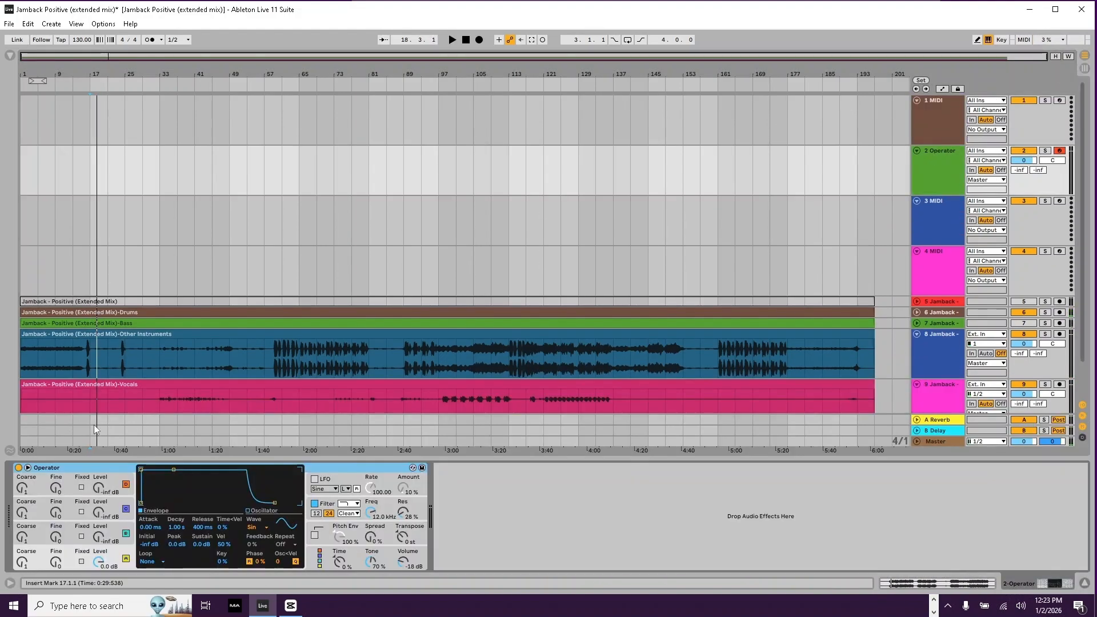
Step: Record the bass line into the Operator track from bar 17 to bar 25, and play the take back
key("a")
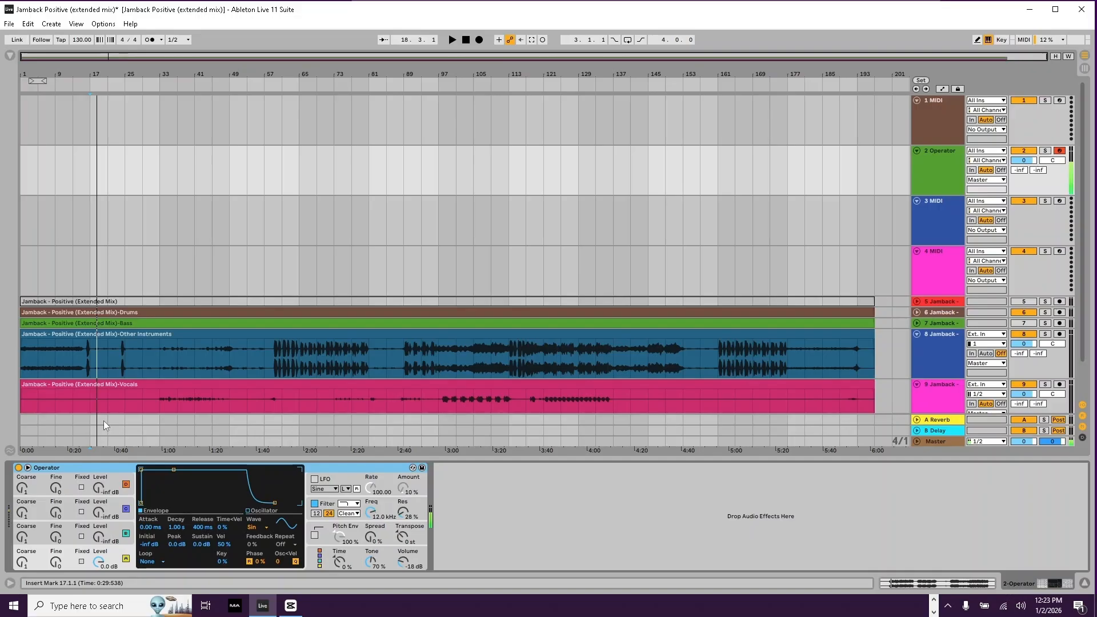
key("z")
key("space")
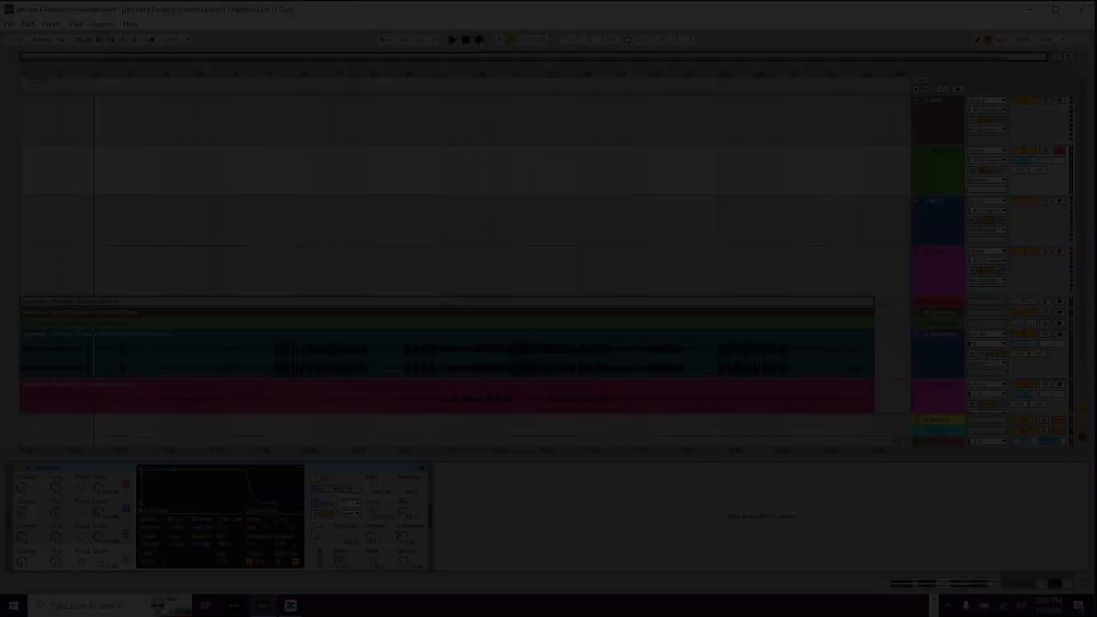
left_click(479, 40)
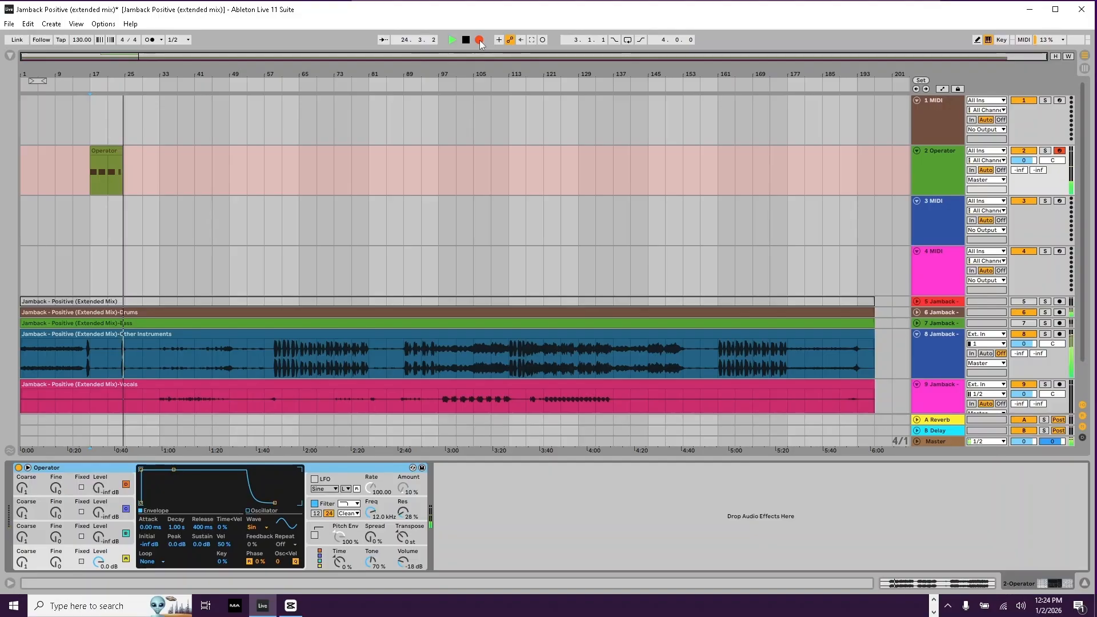
key("space")
key("space")
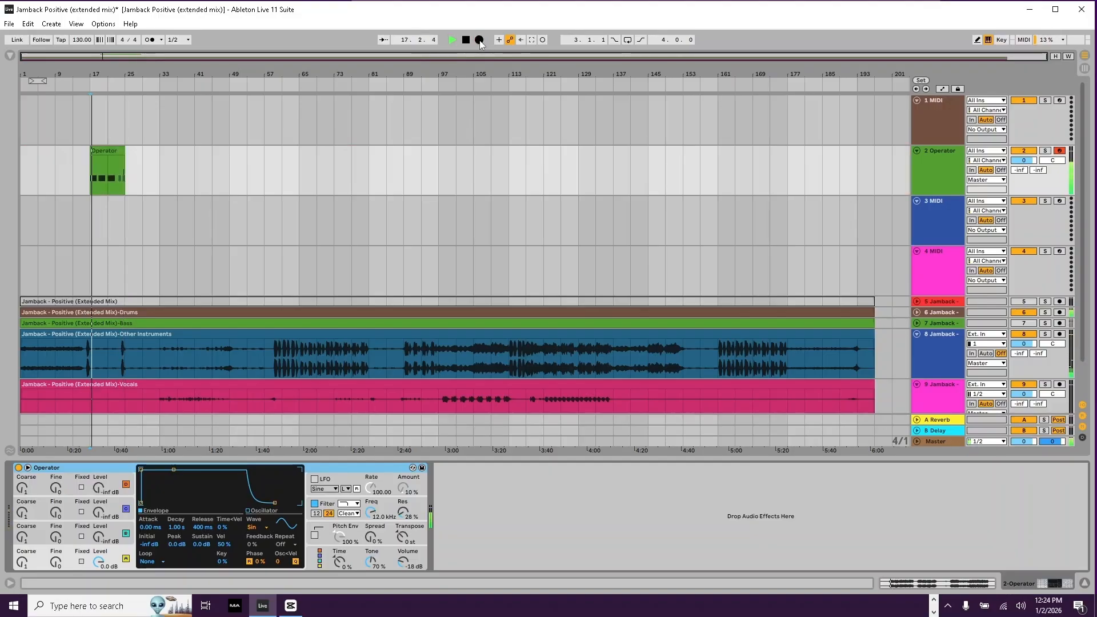
Step: Loop the recorded Operator clip with a length of 8.0.0, and set the clip end to 9.1.1
double_click(109, 151)
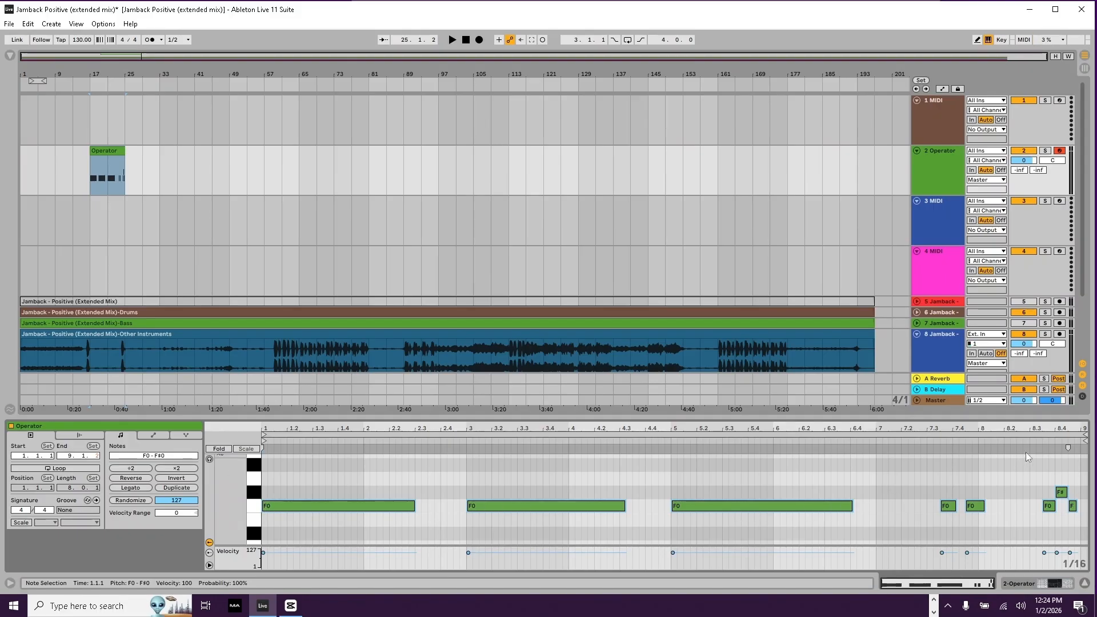
left_click_drag(1047, 427, 972, 485)
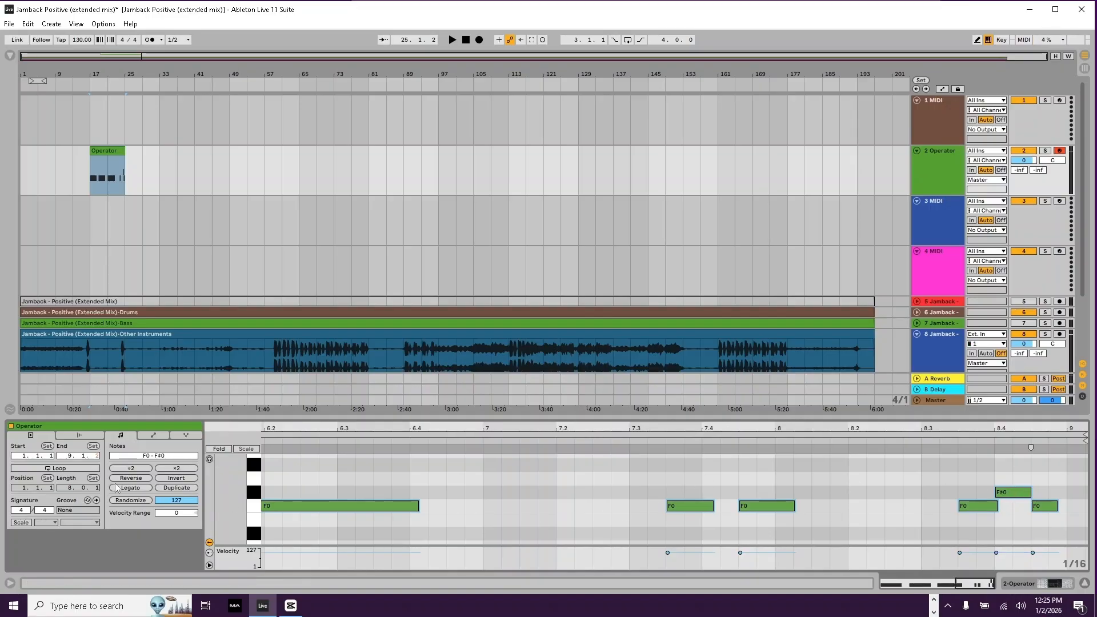
left_click(79, 468)
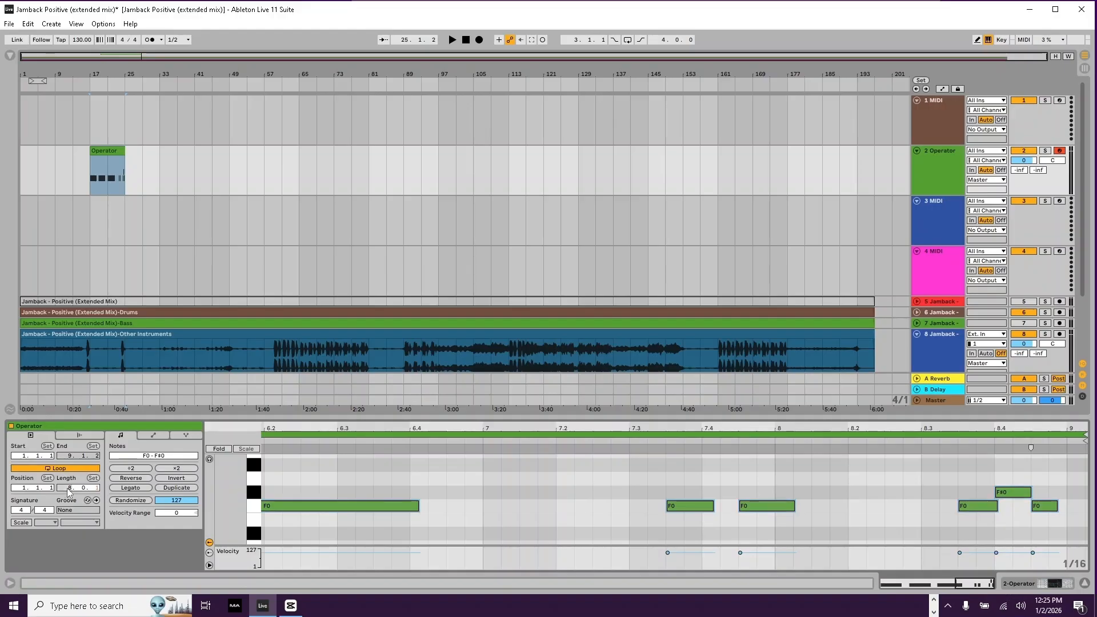
key("Down")
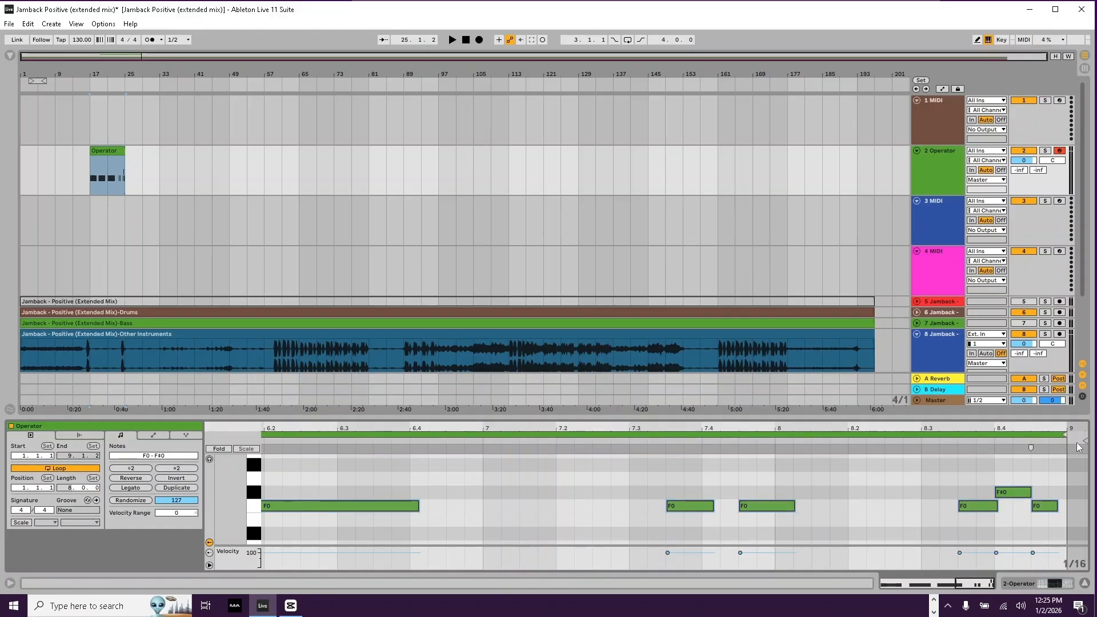
left_click_drag(1072, 445, 1066, 445)
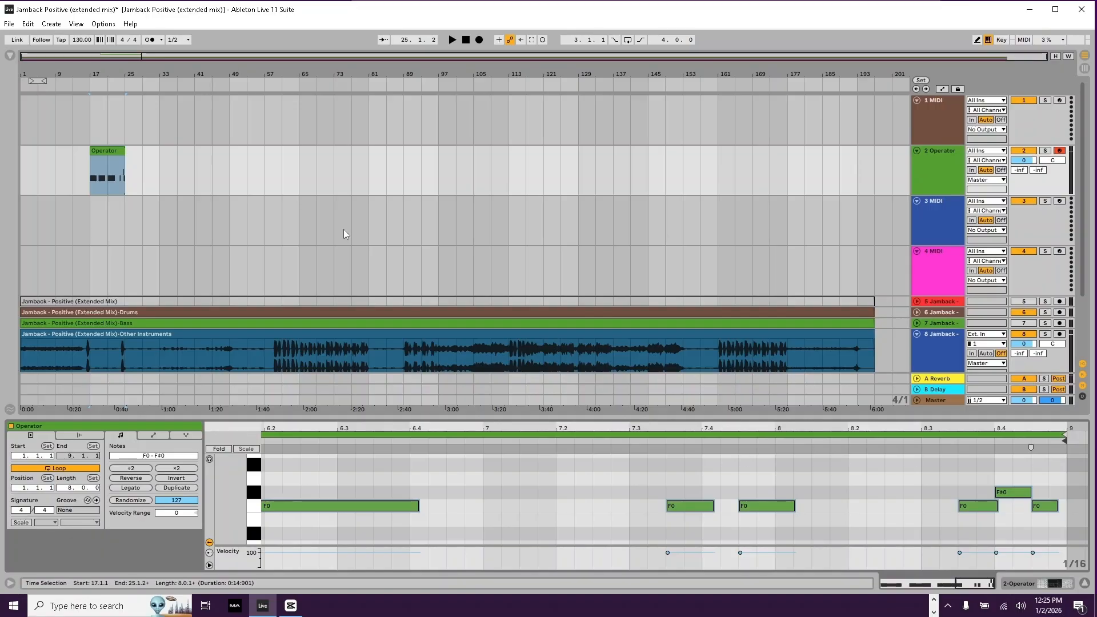
Step: Extend the looped Operator clip to bar 49, and play bars 17–49 as an Arrangement loop
left_click_drag(125, 166, 229, 166)
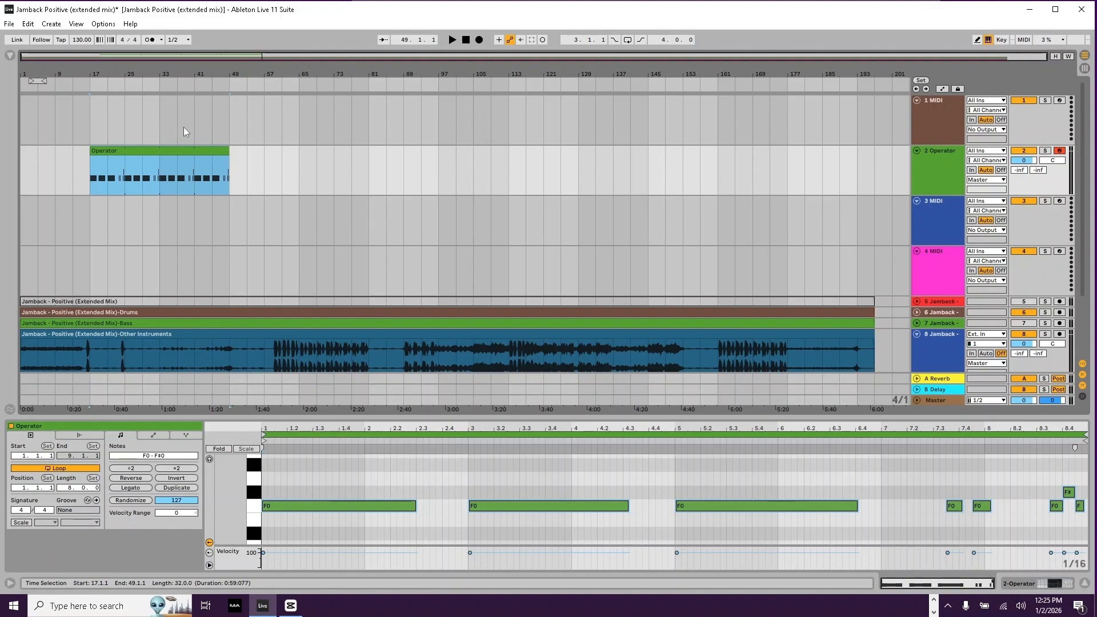
key("ctrl+l")
key("space")
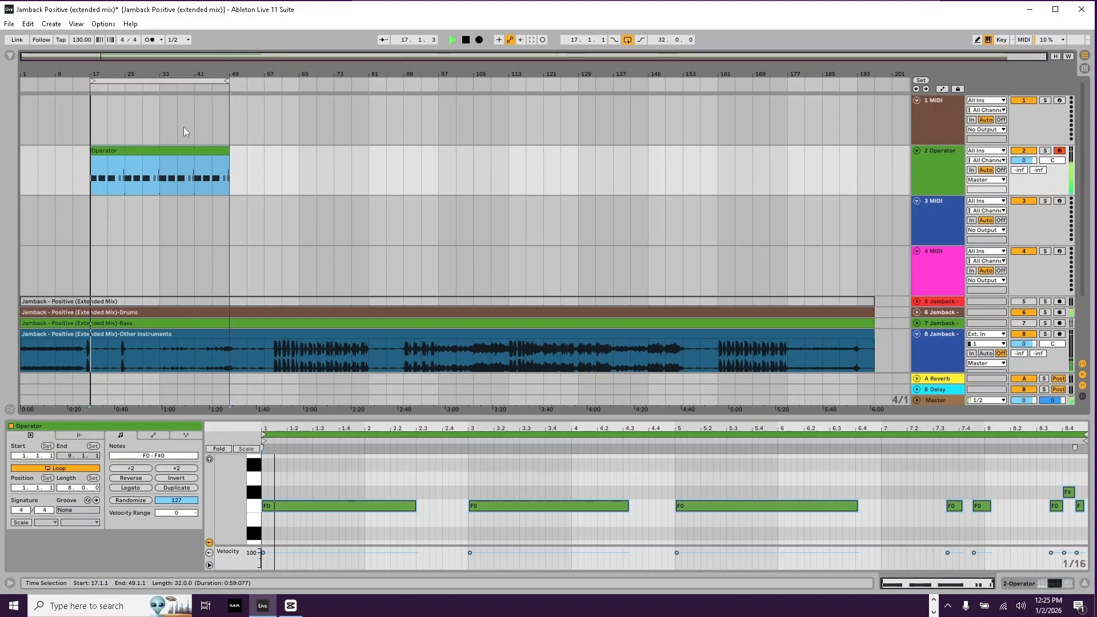
Step: Raise Operator's oscillators B, C and D to 0.0 dB, and copy oscillator A's settings to all the others
left_click(935, 152)
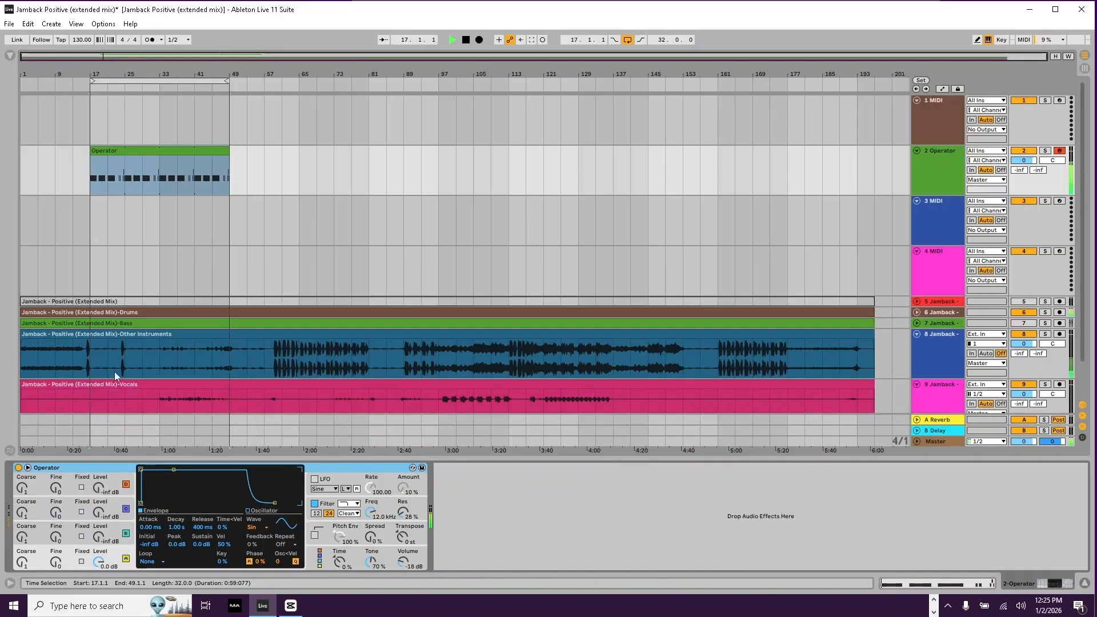
left_click_drag(98, 537, 99, 457)
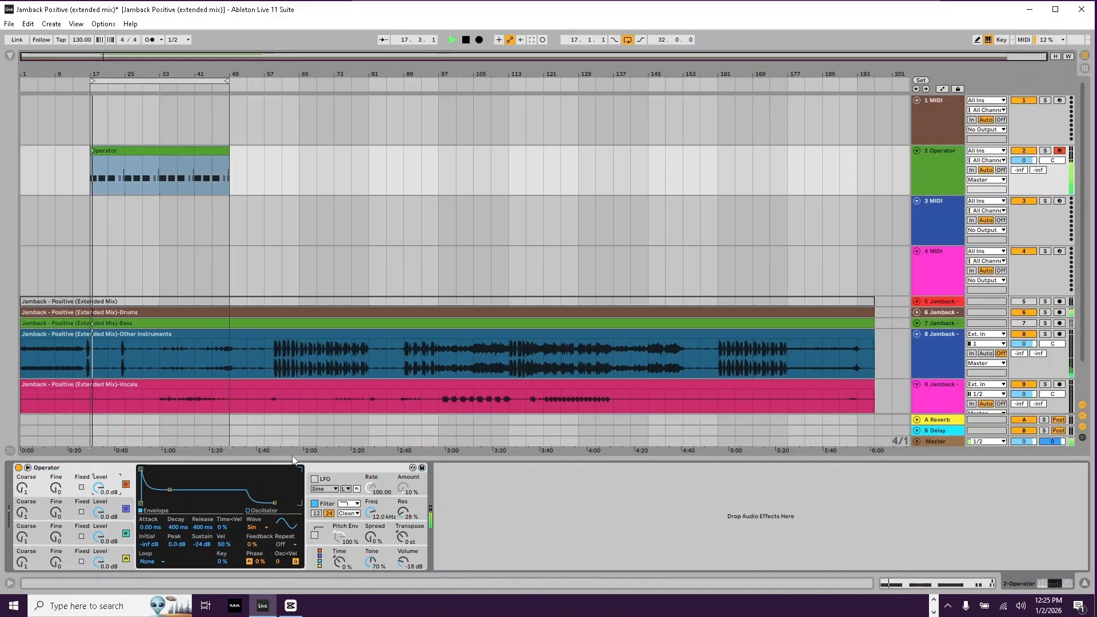
key("space")
left_click(113, 556)
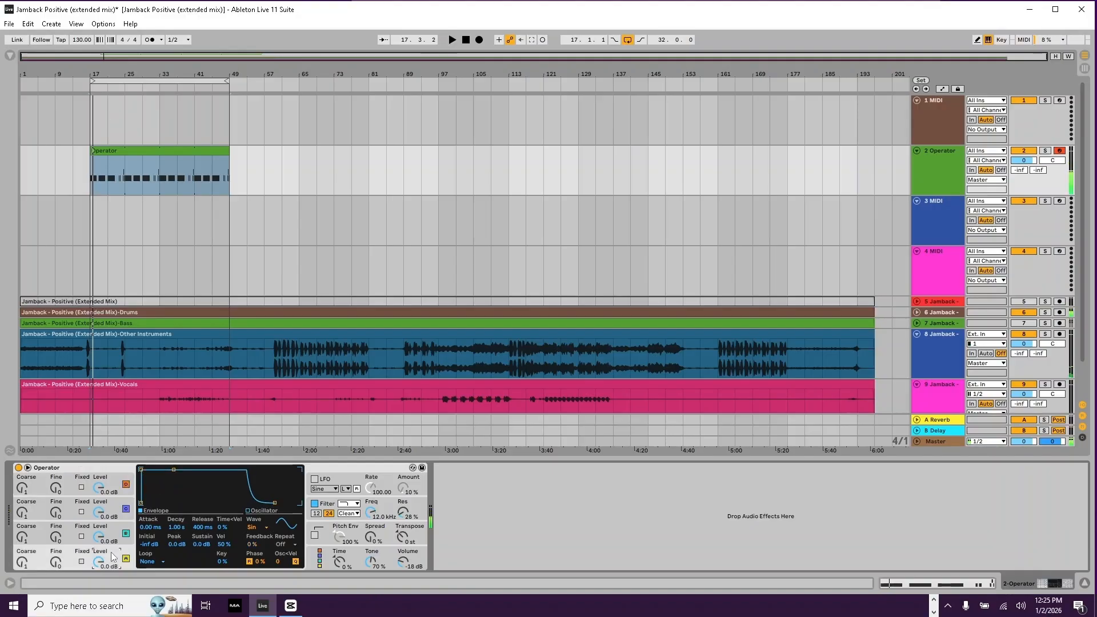
right_click(193, 489)
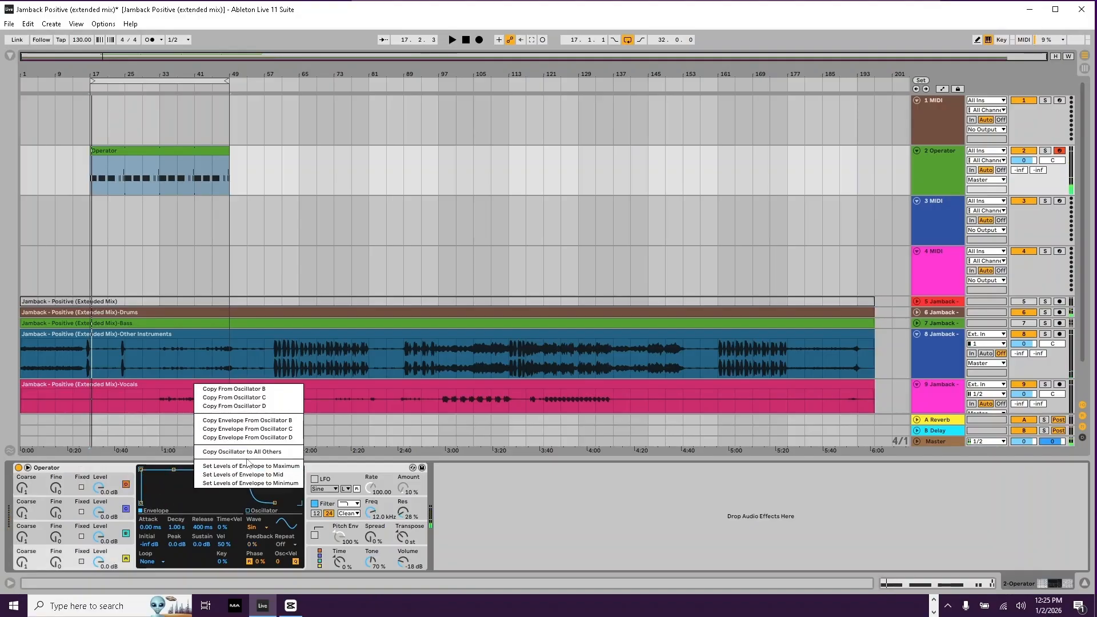
left_click(246, 452)
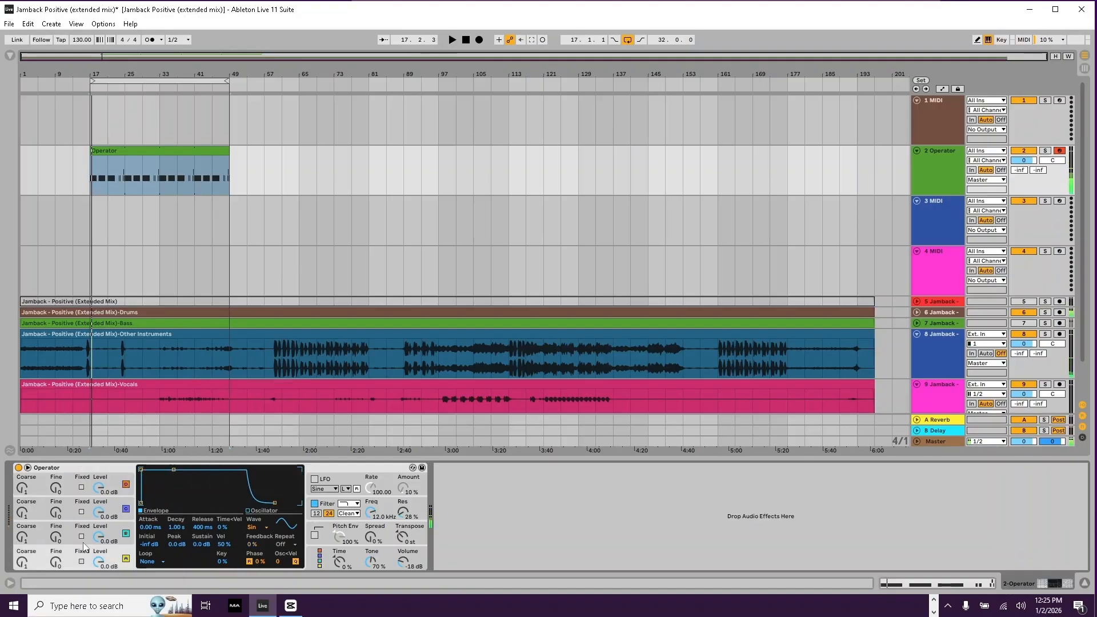
key("space")
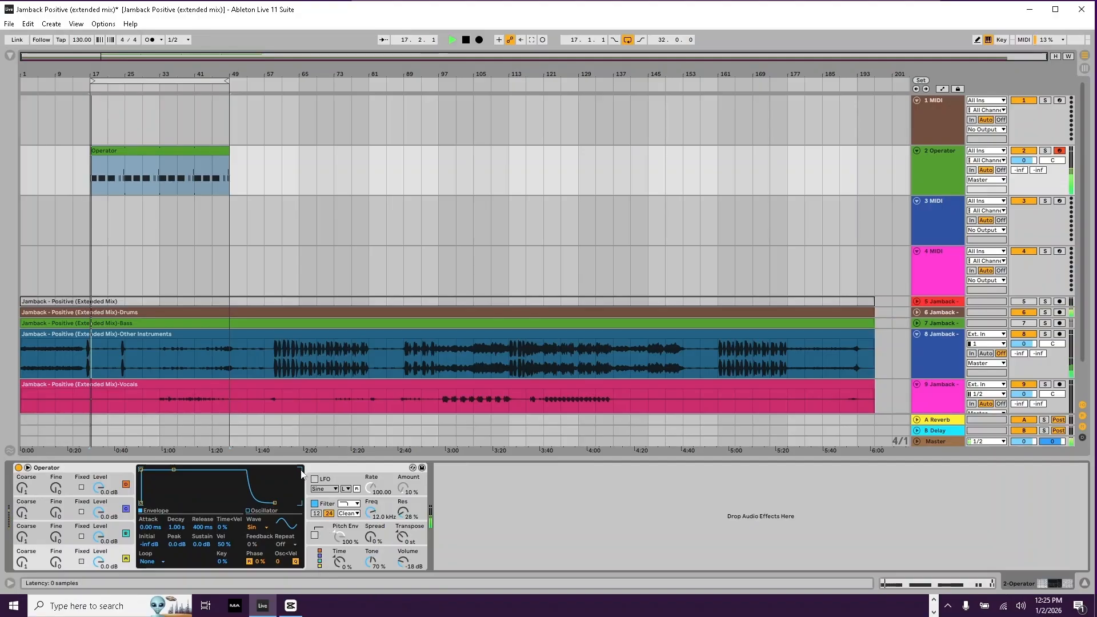
Step: Audition Operator's eleventh and tenth algorithms during playback, and settle on the sixth one
left_click(319, 567)
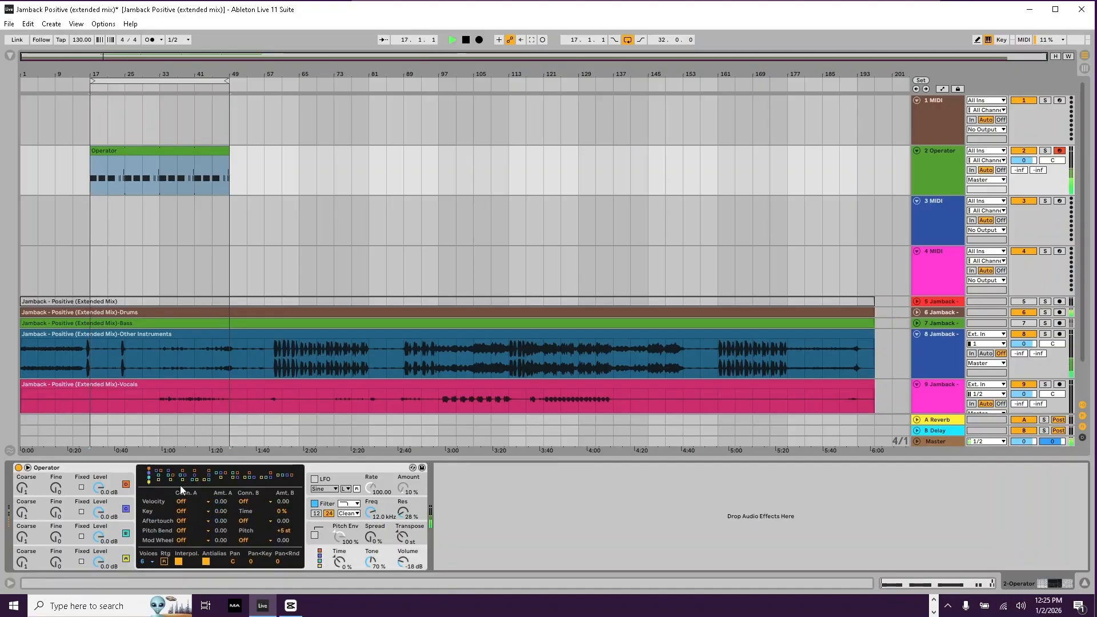
left_click(286, 476)
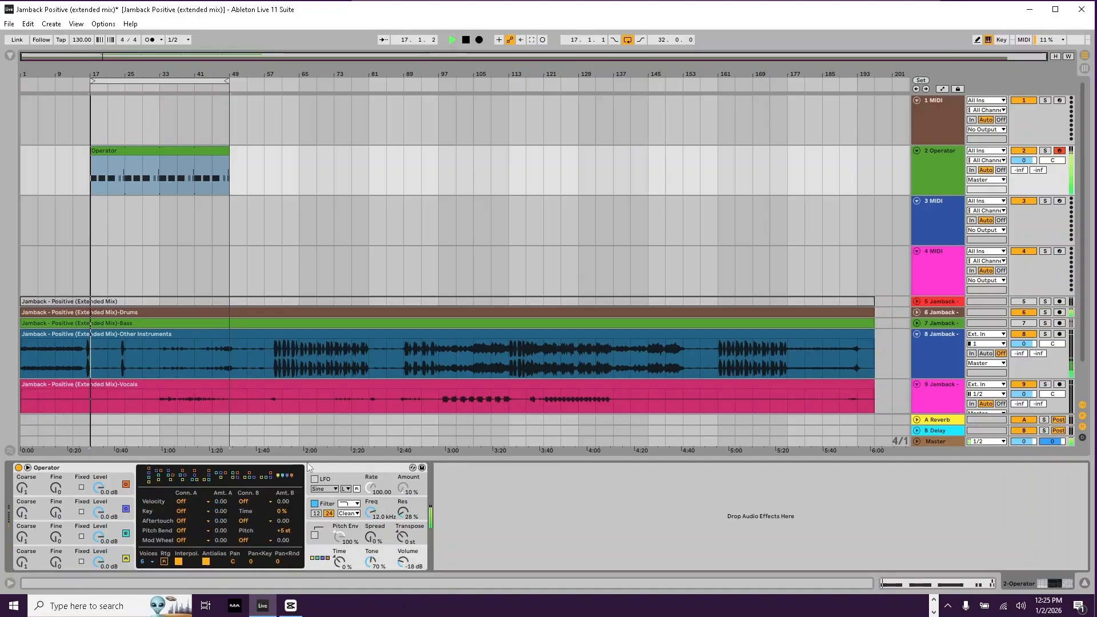
key("space")
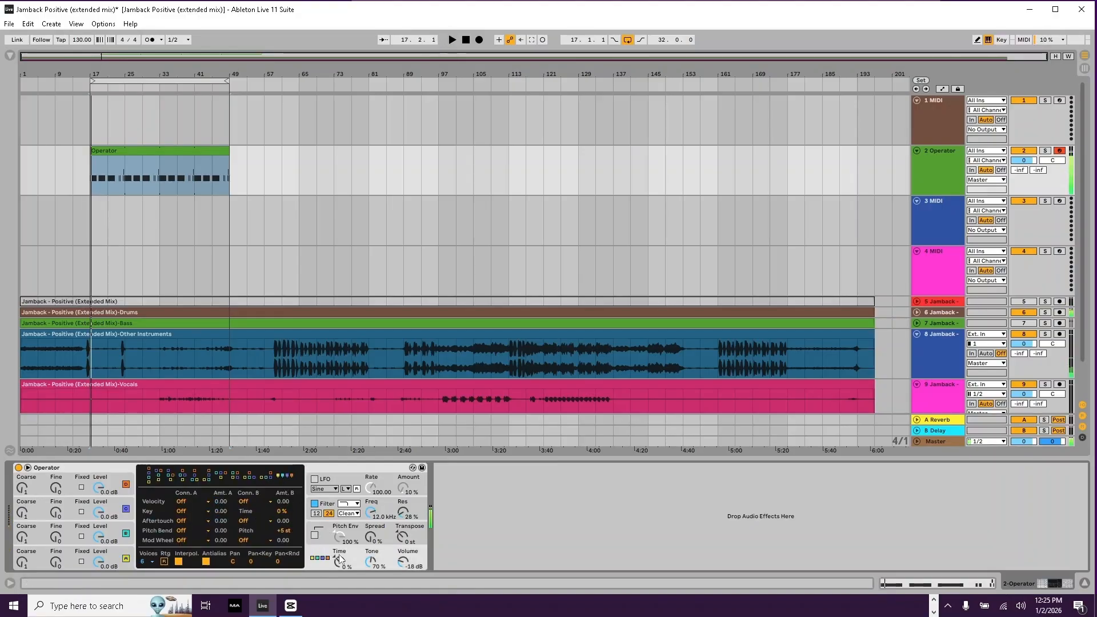
left_click(266, 478)
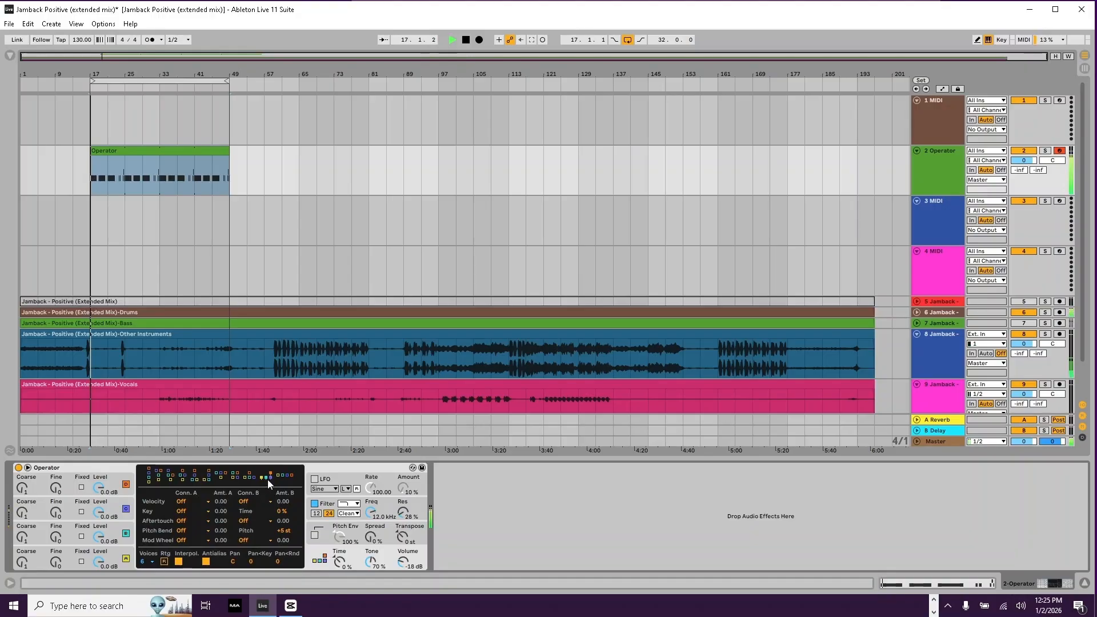
left_click(210, 478)
key("space")
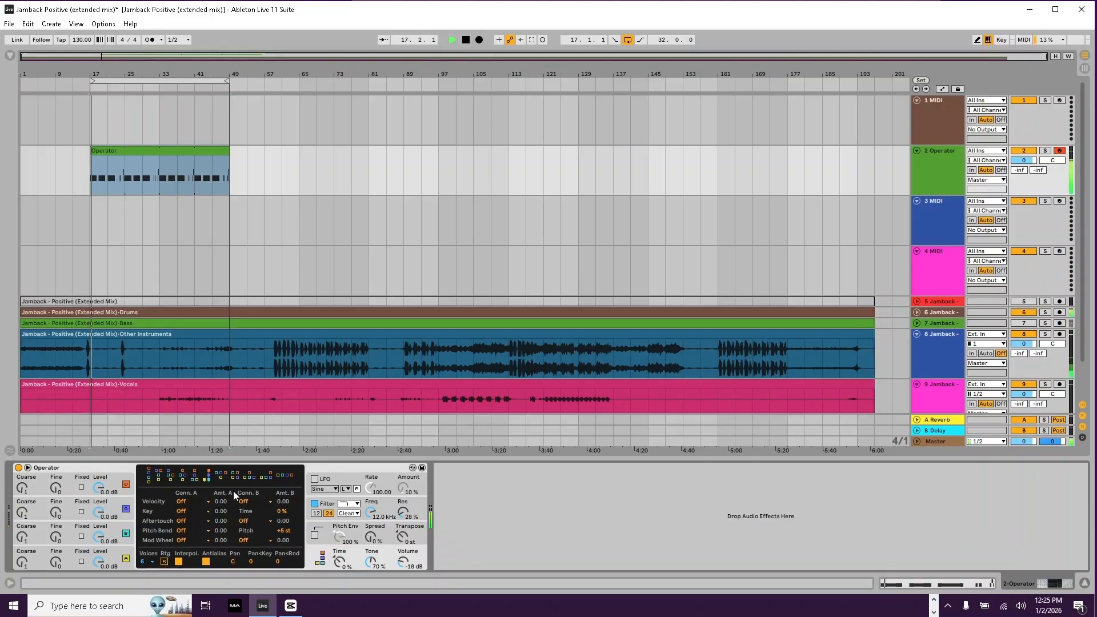
Step: Lower oscillator B's level to -8.9 dB and the filter frequency to 6.67 kHz
left_click_drag(98, 537, 99, 545)
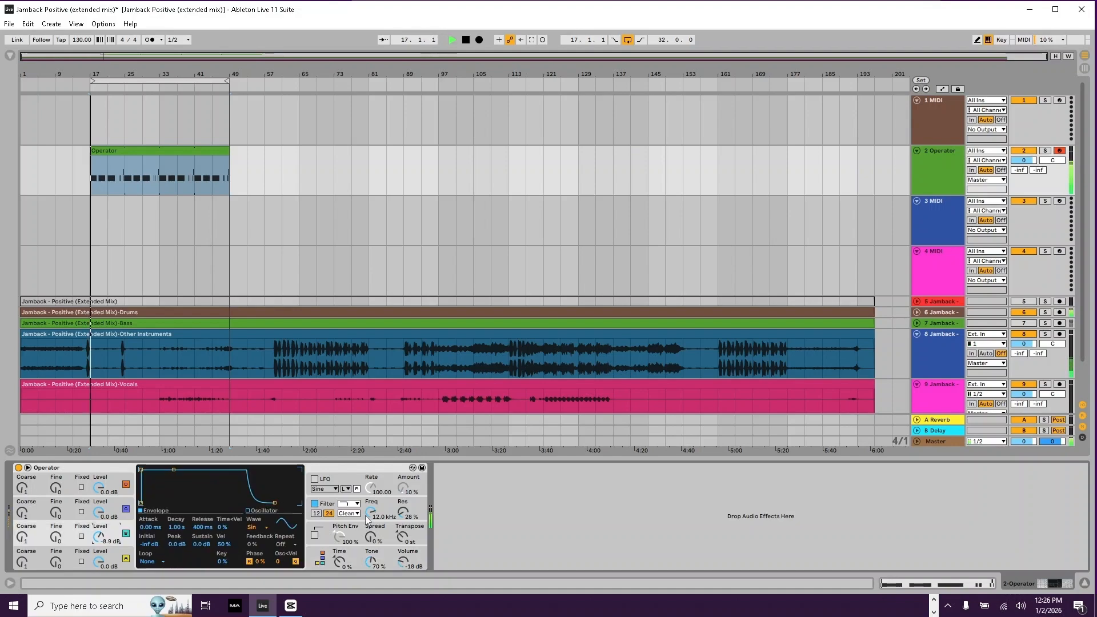
mouse_move(371, 513)
left_mouse_down()
mouse_move(371, 549)
mouse_move(370, 517)
left_mouse_up()
key("space")
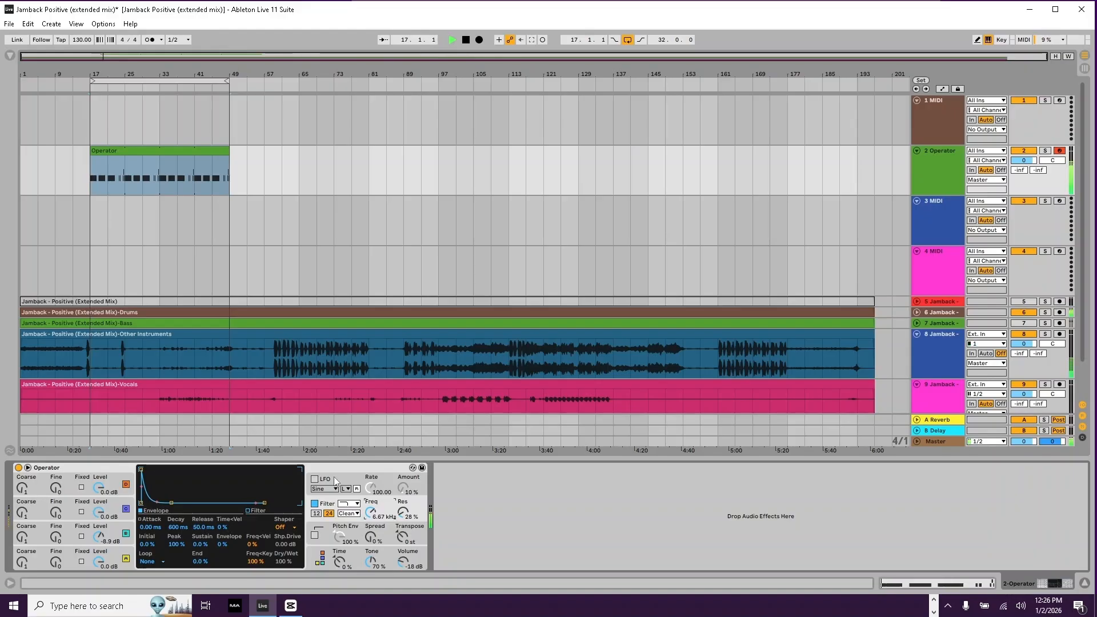
Step: Enable Operator's LFO with a rate of 83.66 and an amount of 49%, and audition the sound
left_click(314, 479)
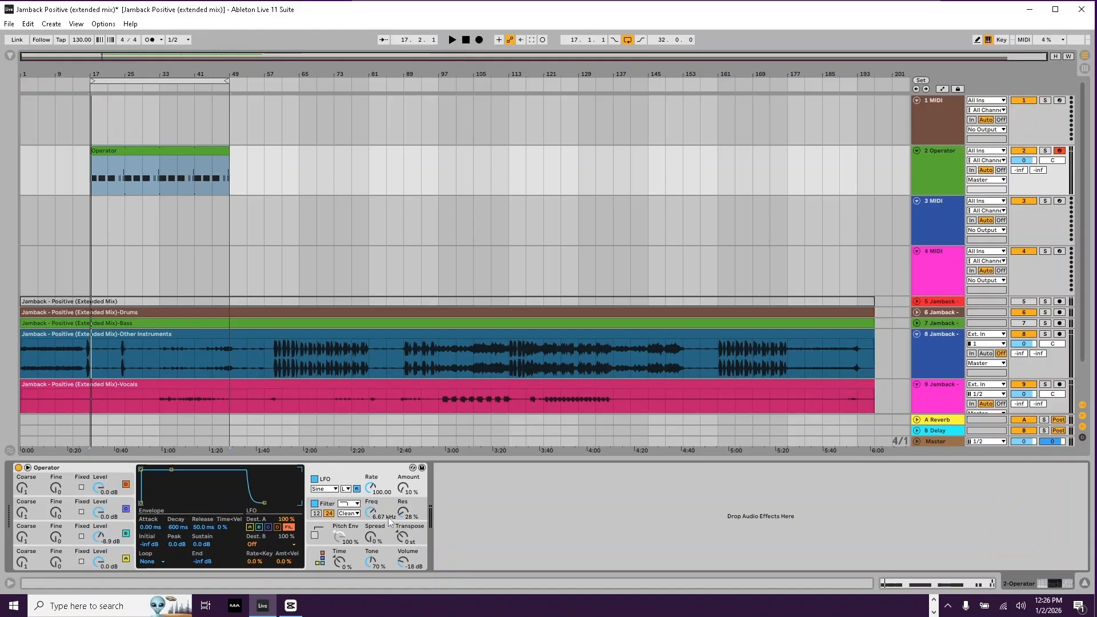
key("space")
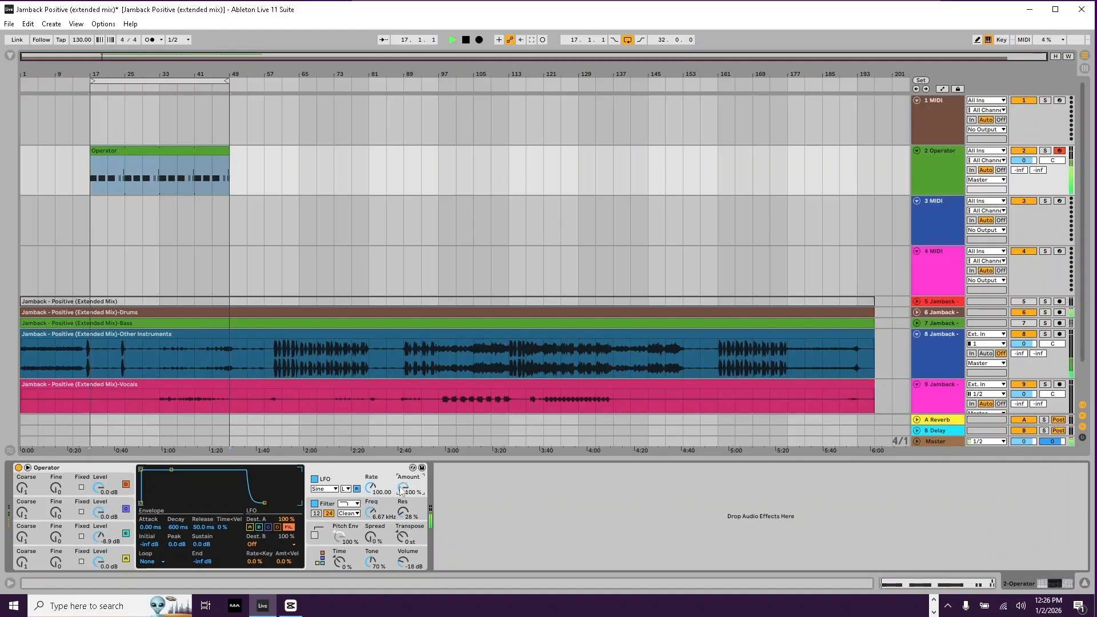
left_click_drag(369, 492, 407, 495)
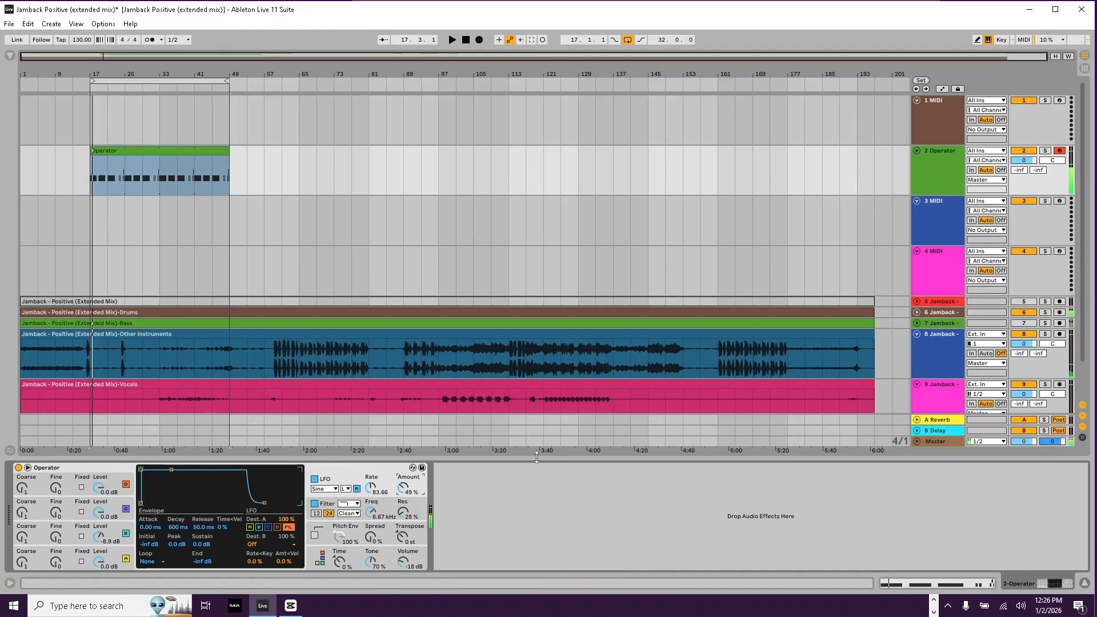
key("space")
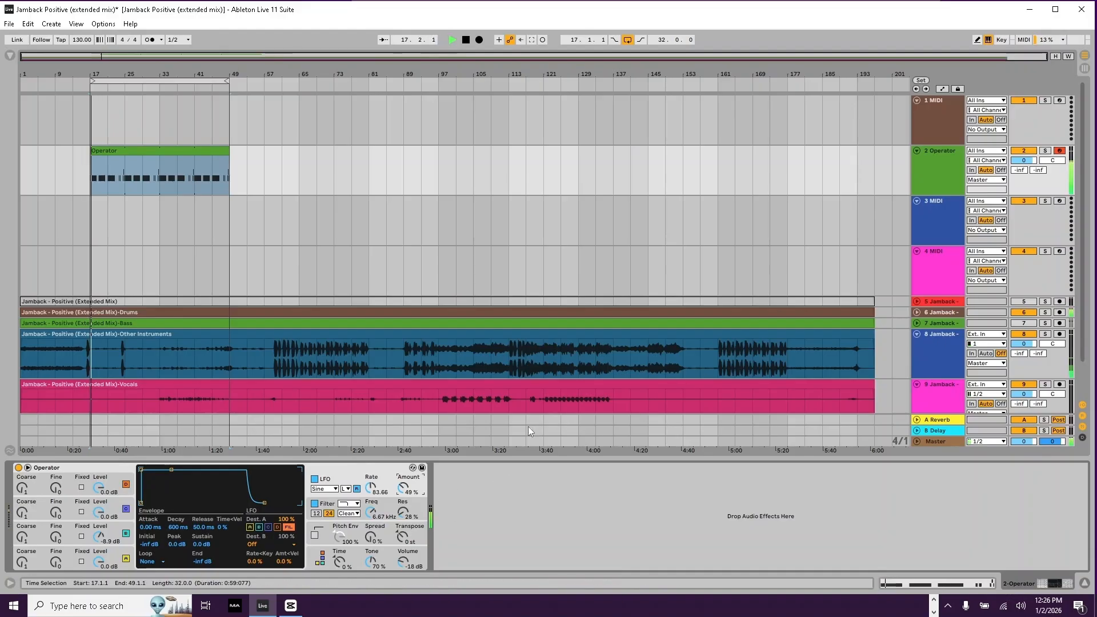
Step: Raise Operator's volume to -9.6 dB, and replay the bass with the stems
left_click_drag(408, 563, 408, 559)
key("space")
key("space")
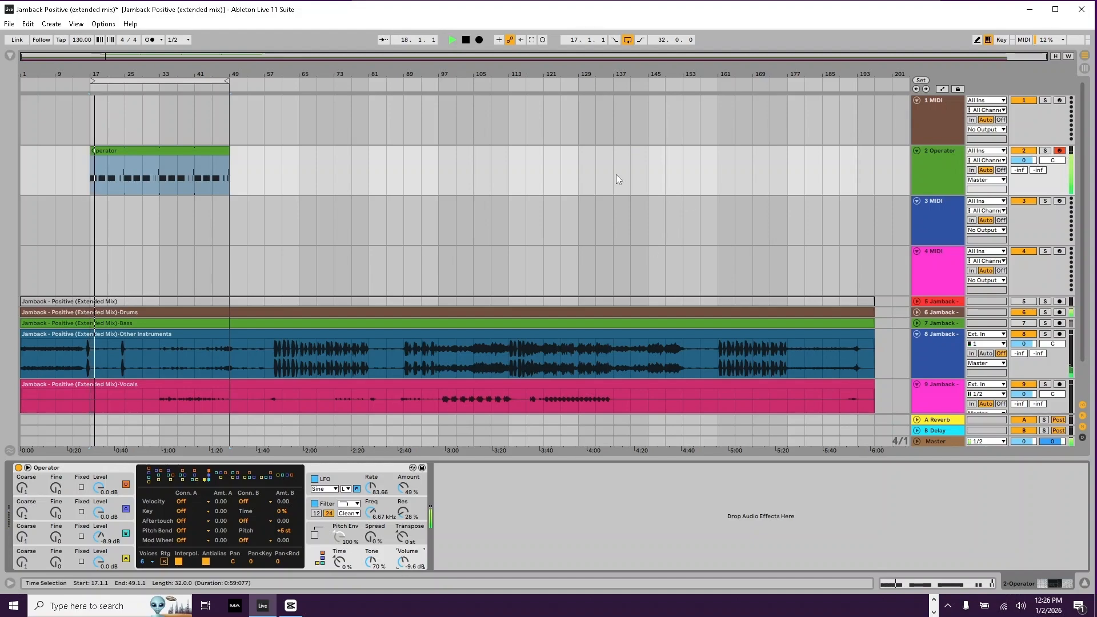
Step: Move playback and the loop start to bar 33, keeping the loop end at bar 49, and select the 3 MIDI track
left_click(472, 69)
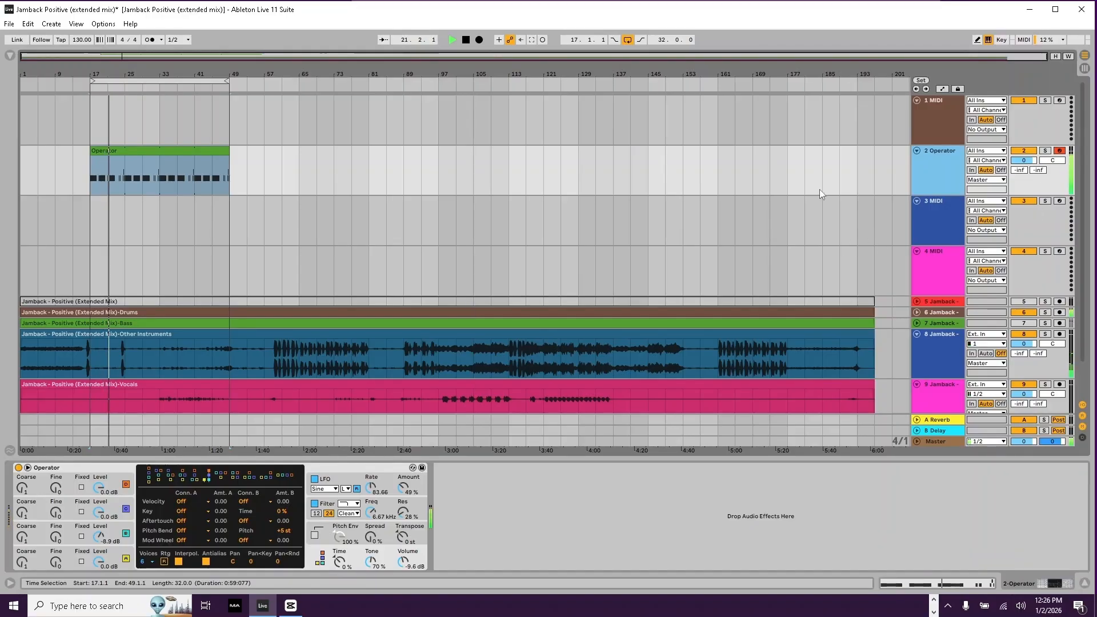
scroll(811, 188, "down", 2)
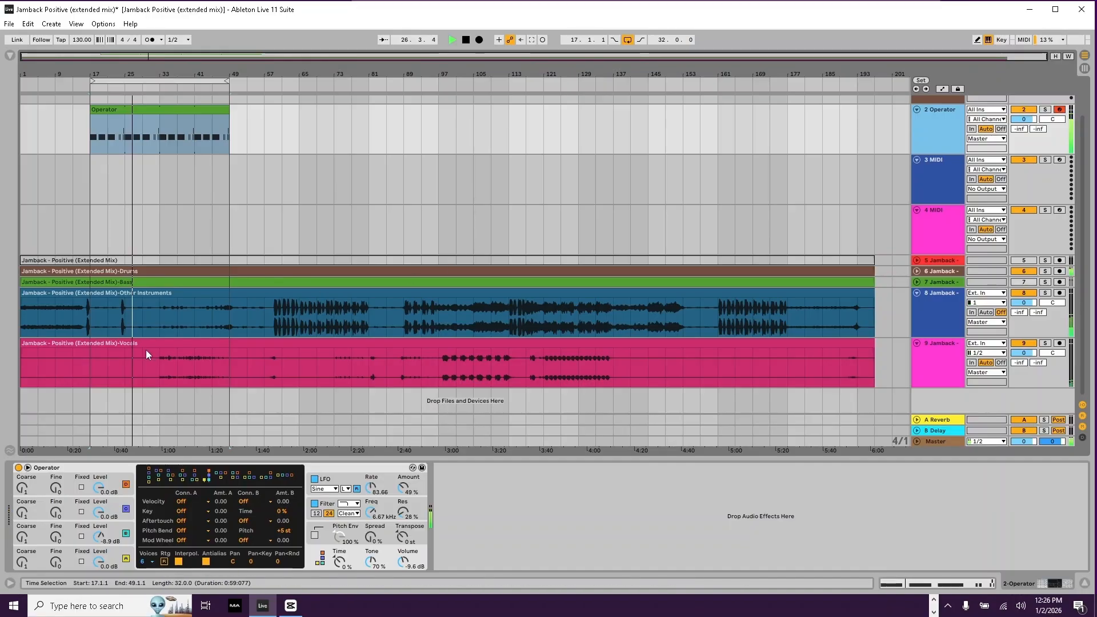
left_click(160, 362)
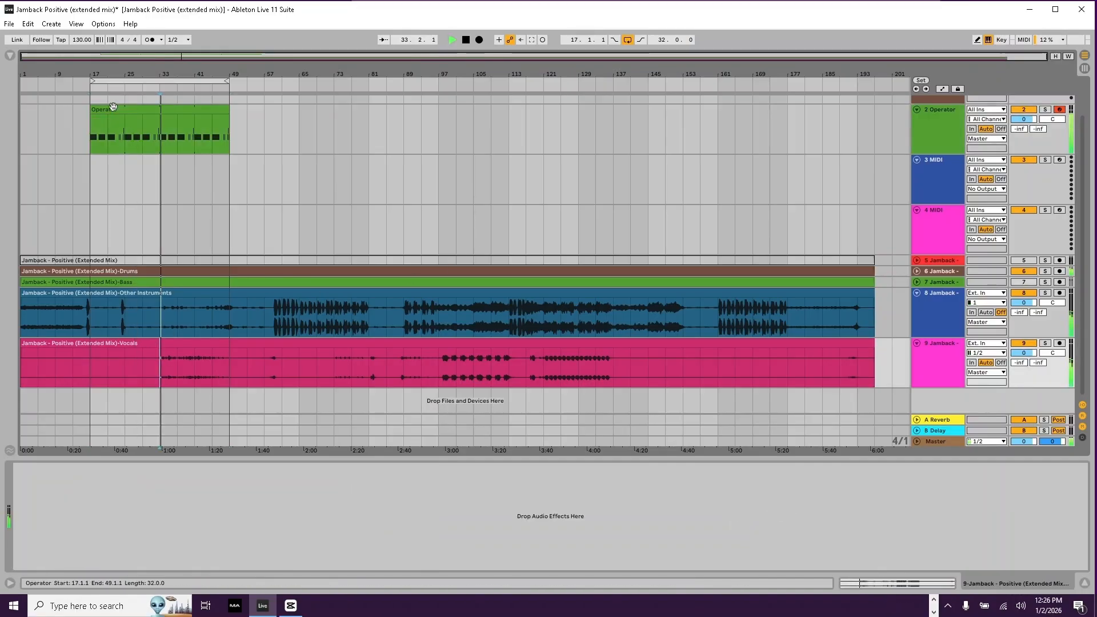
left_click(94, 80)
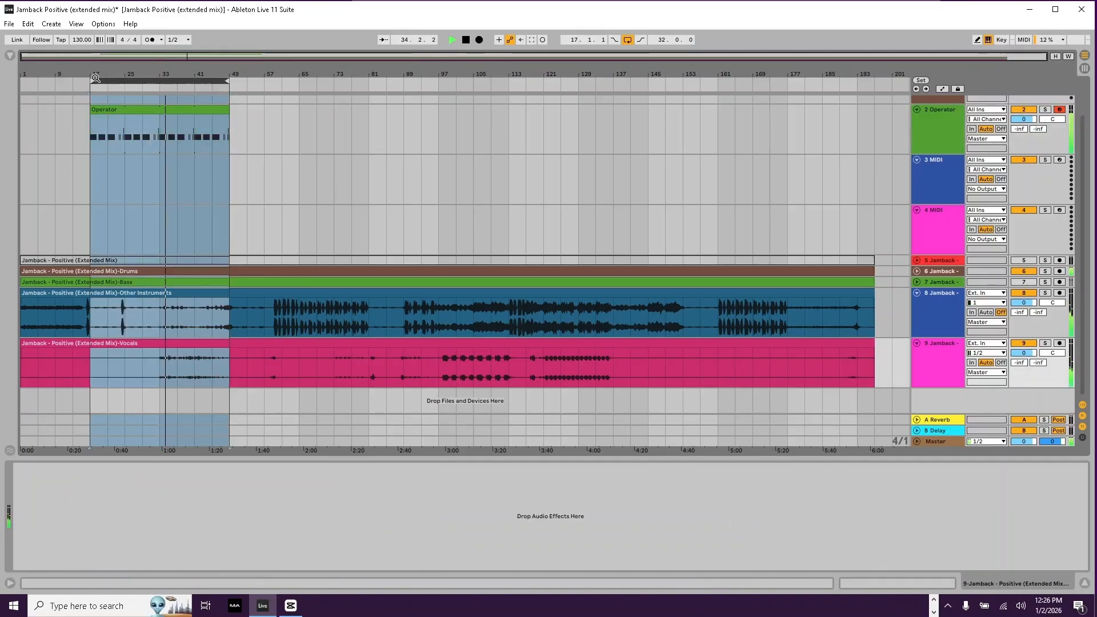
left_click_drag(94, 79, 161, 80)
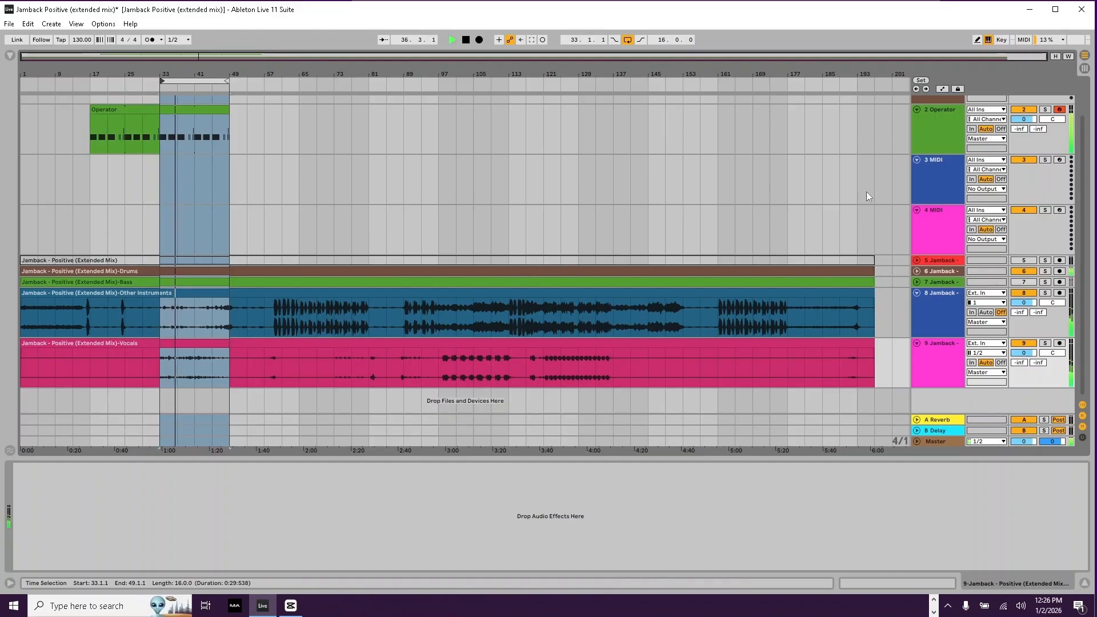
left_click(929, 160)
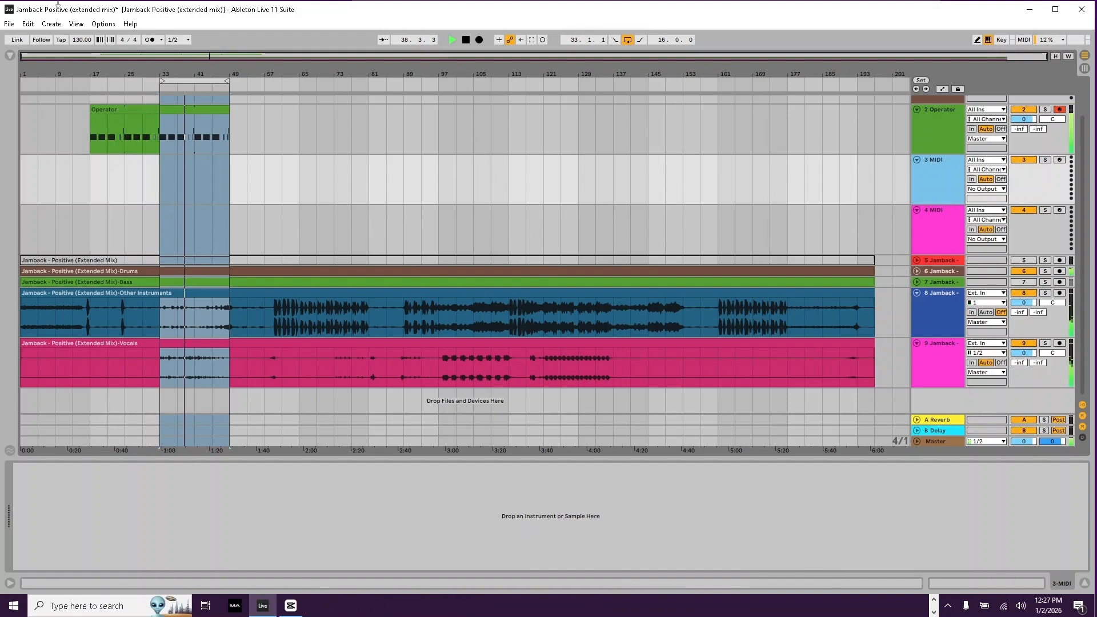
Step: Find Loom_x64 among the VST plug-ins and load it onto the 3 MIDI track
left_click(10, 55)
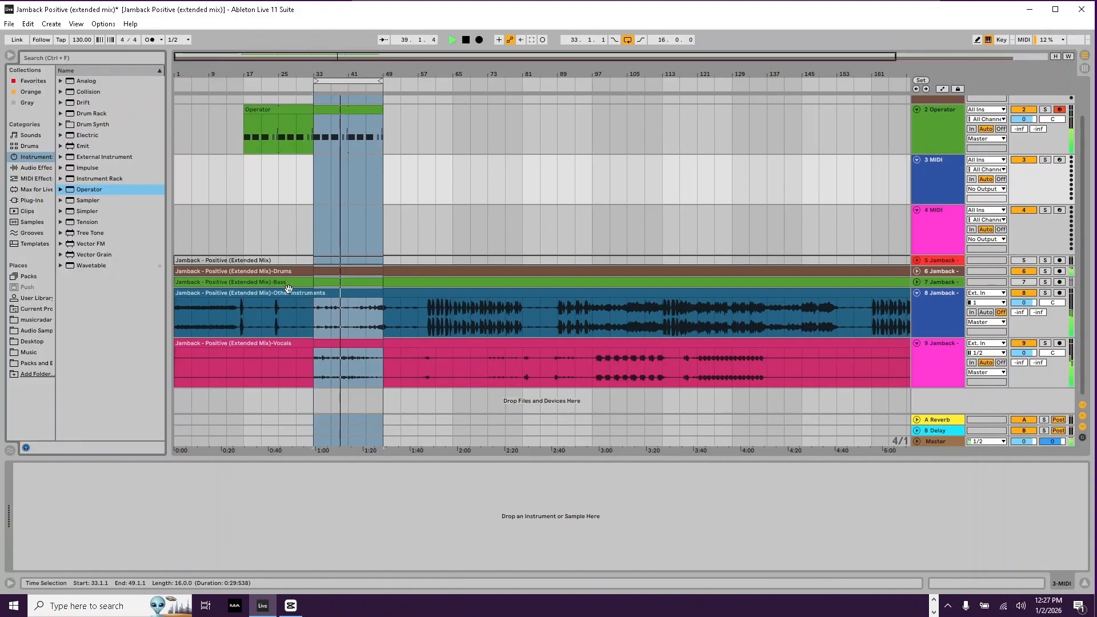
left_click(28, 201)
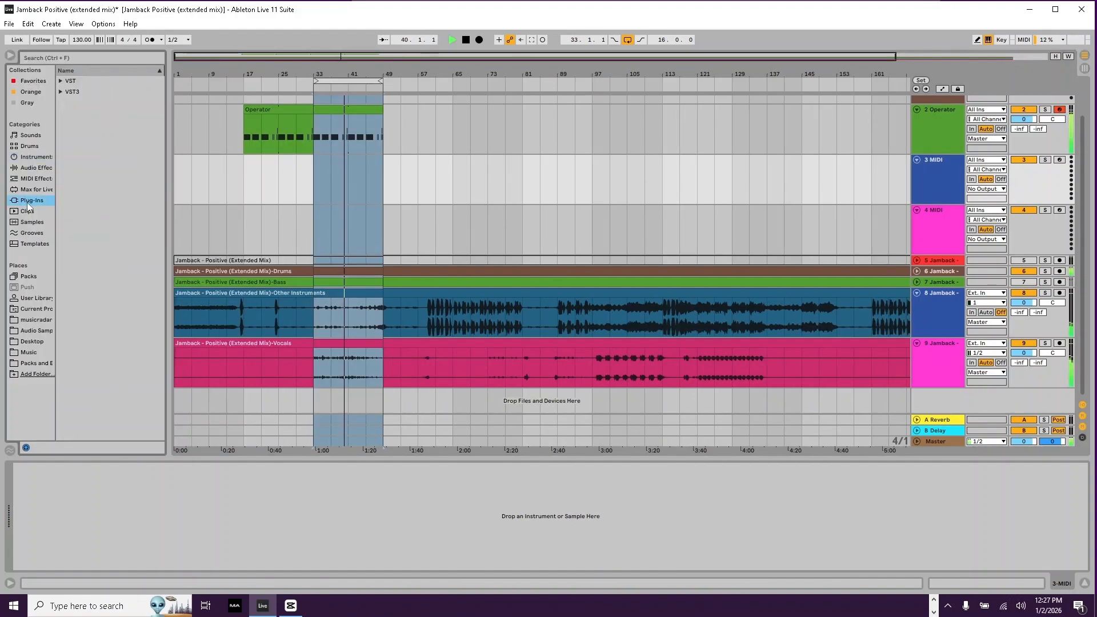
left_click(61, 81)
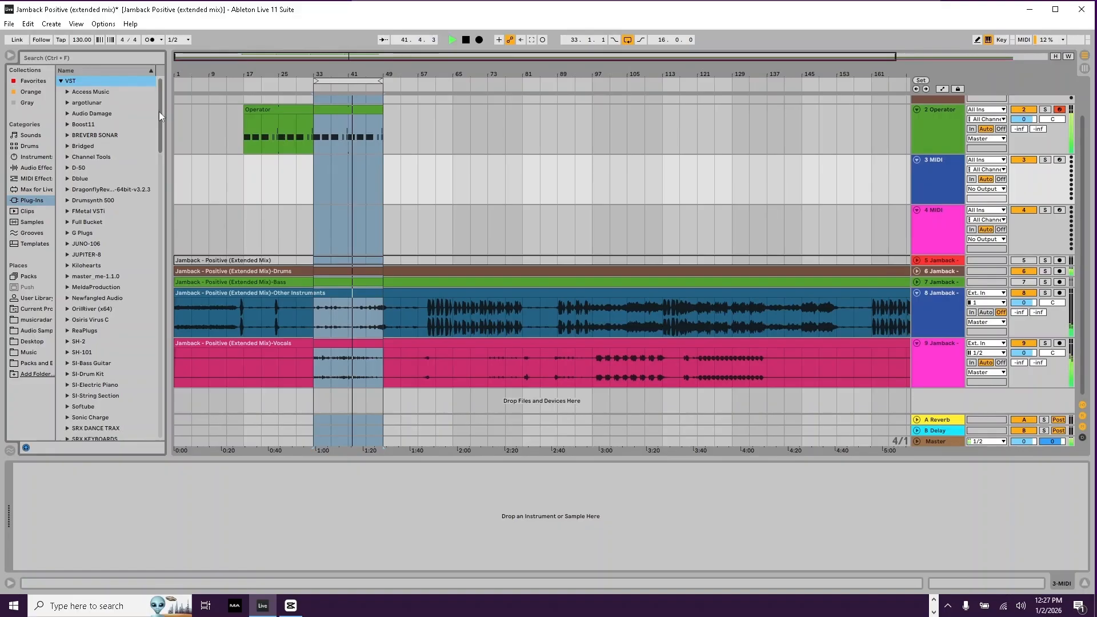
left_click_drag(159, 111, 173, 316)
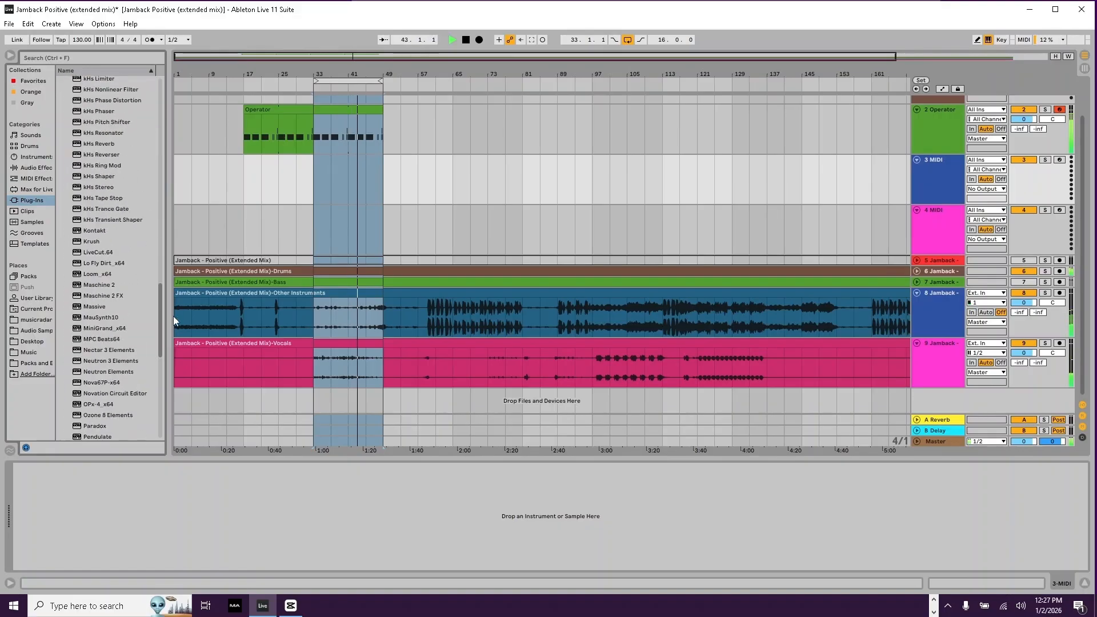
left_click(71, 274)
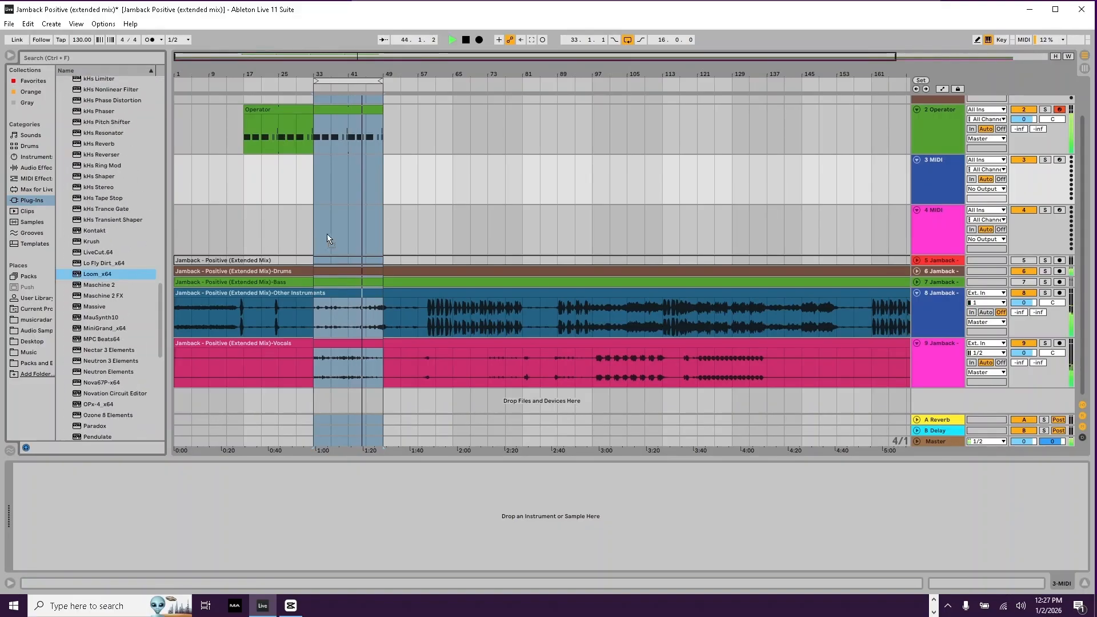
left_click_drag(470, 217, 487, 183)
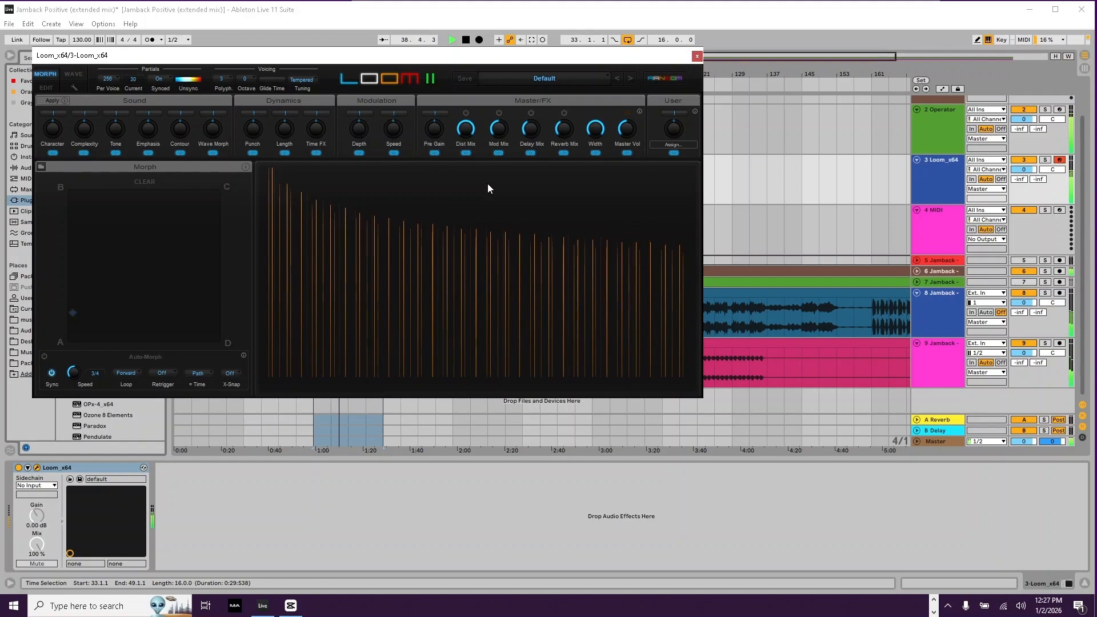
Step: Close the Loom window, record a four-bar part on the Loom track from bar 33, and replay it
key("space")
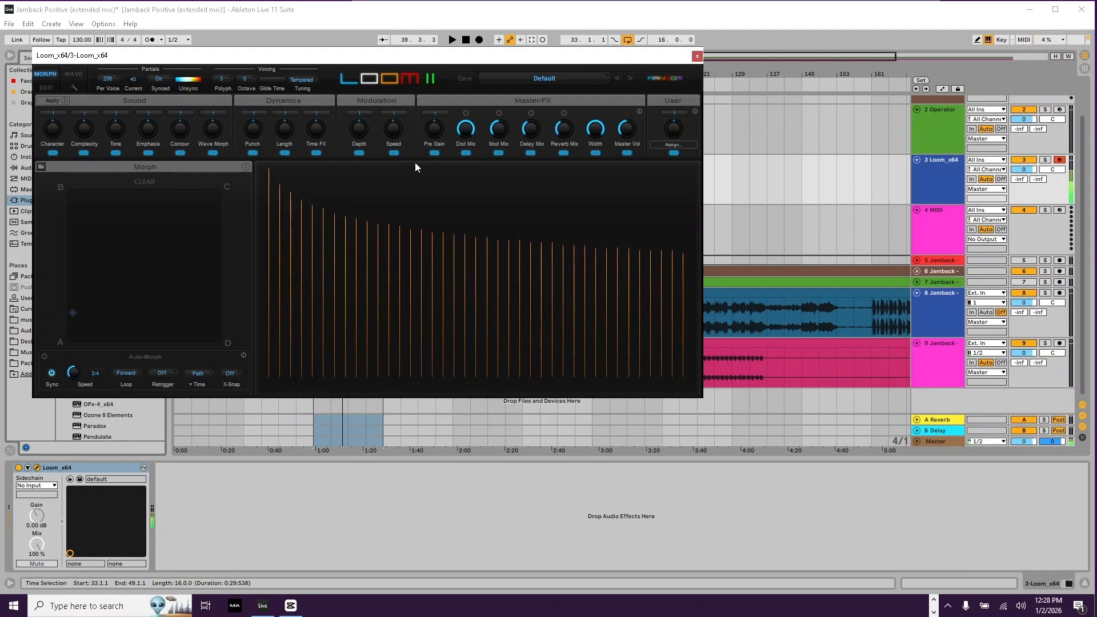
left_click(697, 56)
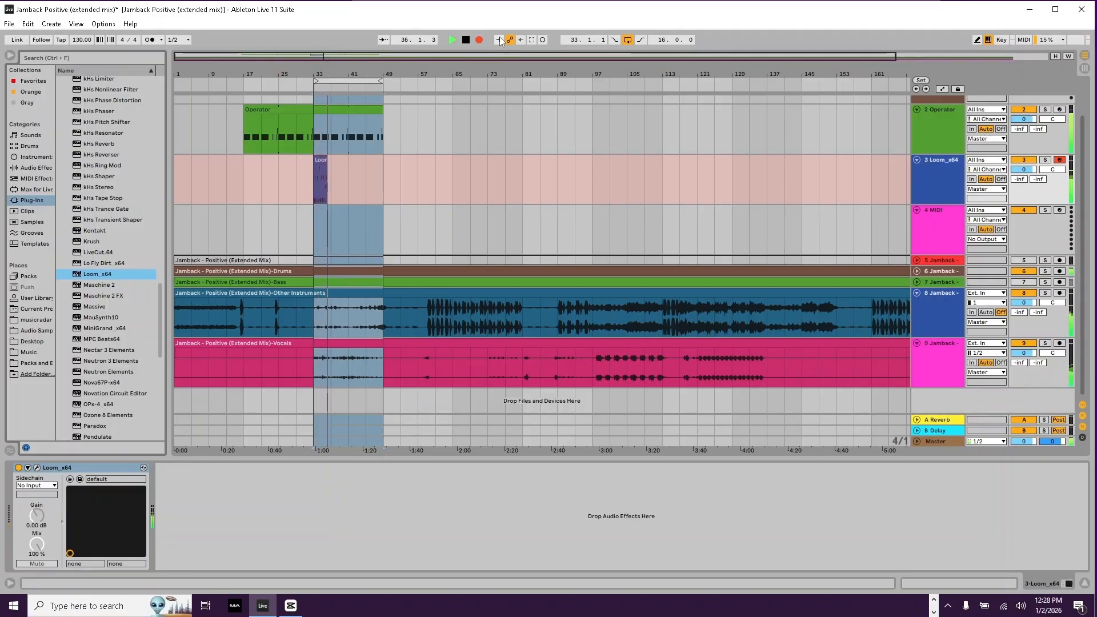
key("space")
key("space")
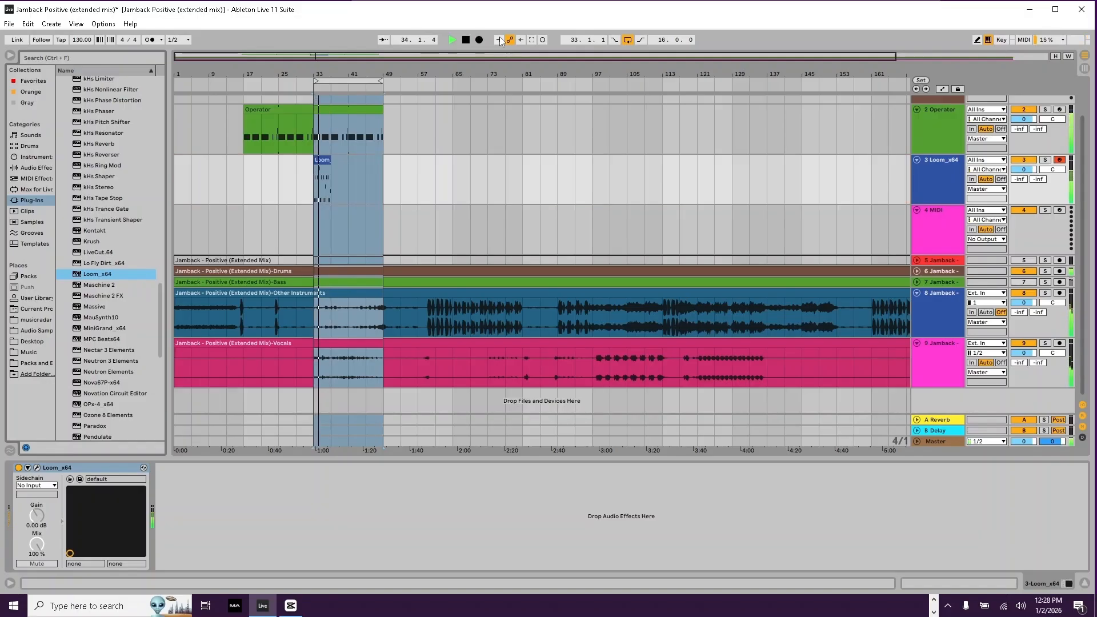
Step: Turn on looping for the recorded Loom clip and extend the clip to bar 49
key("shift+Tab")
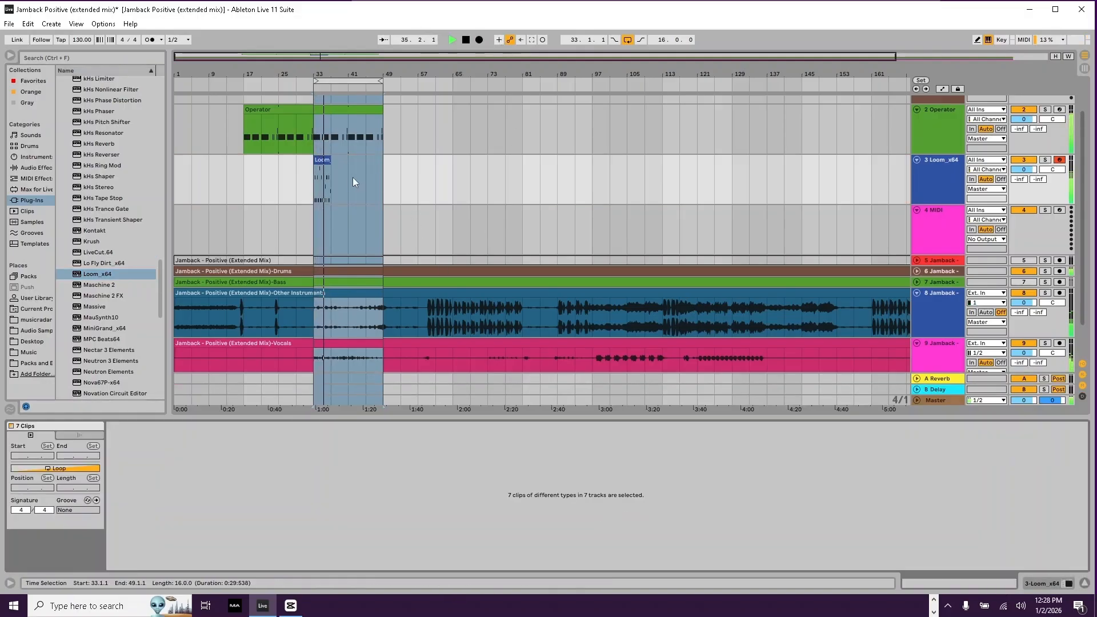
left_click(321, 177)
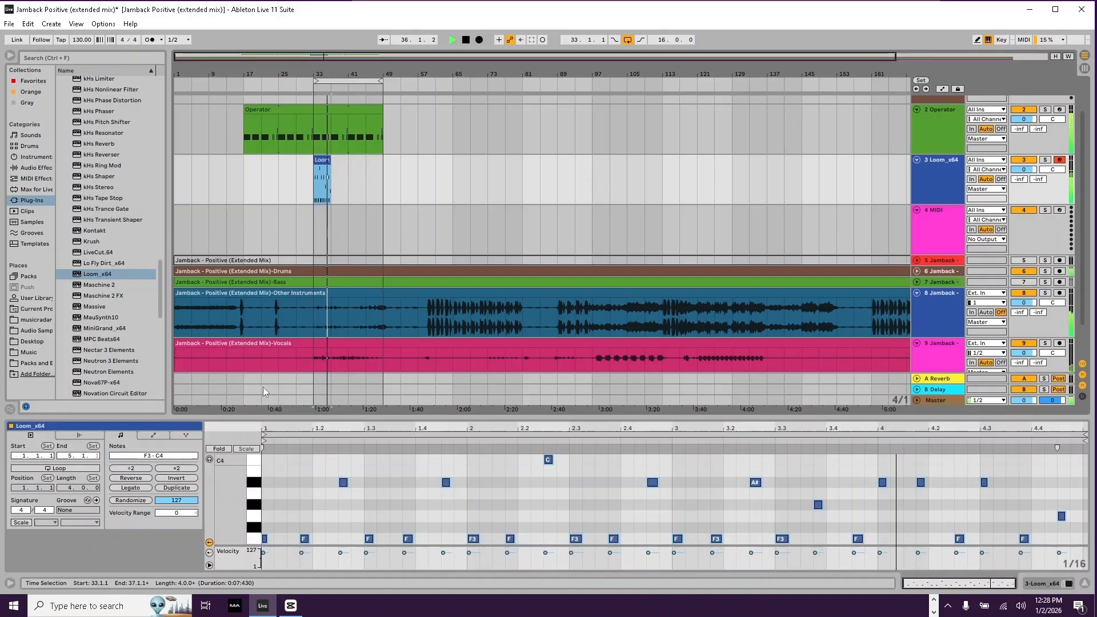
left_click(60, 468)
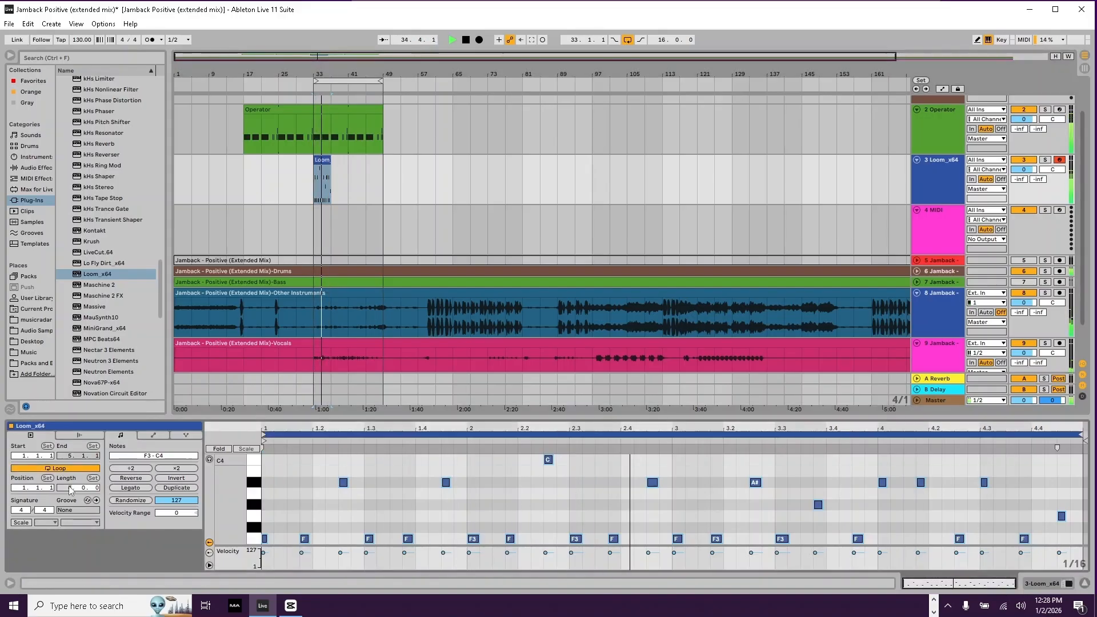
left_click(337, 177)
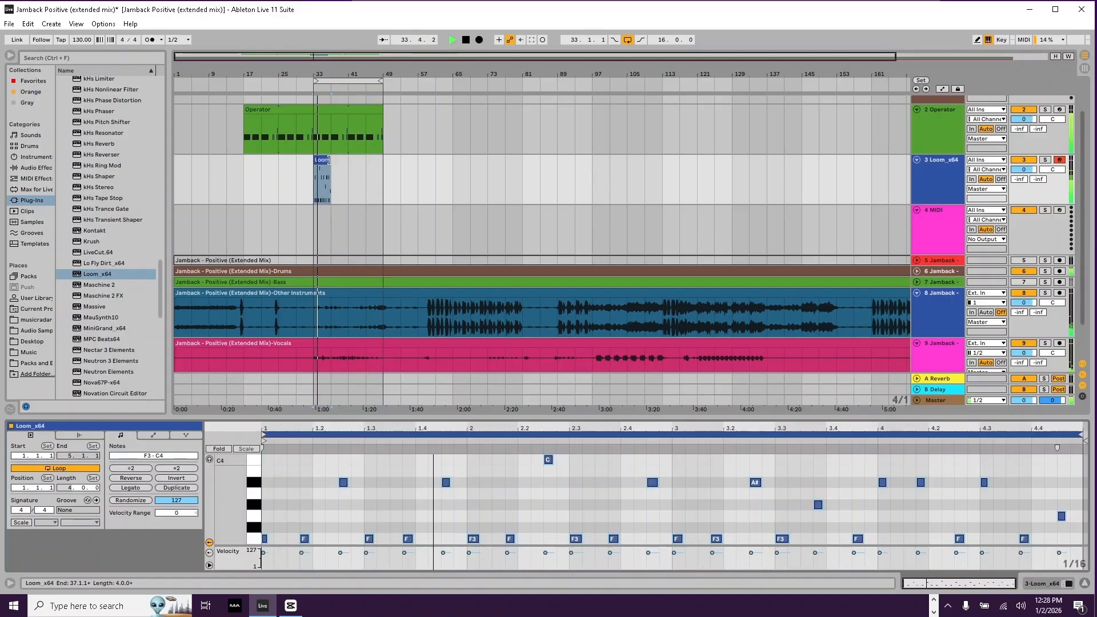
left_click_drag(336, 177, 383, 177)
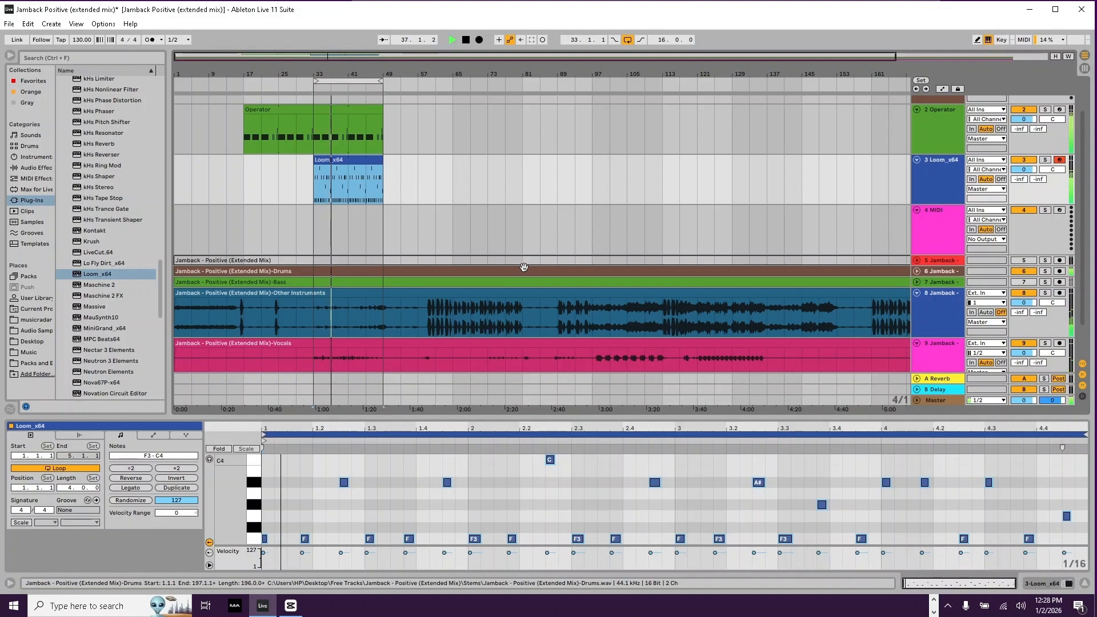
Step: Reopen the Loom plug-in window and load the Old School preset from the Polys category
key("shift+Tab")
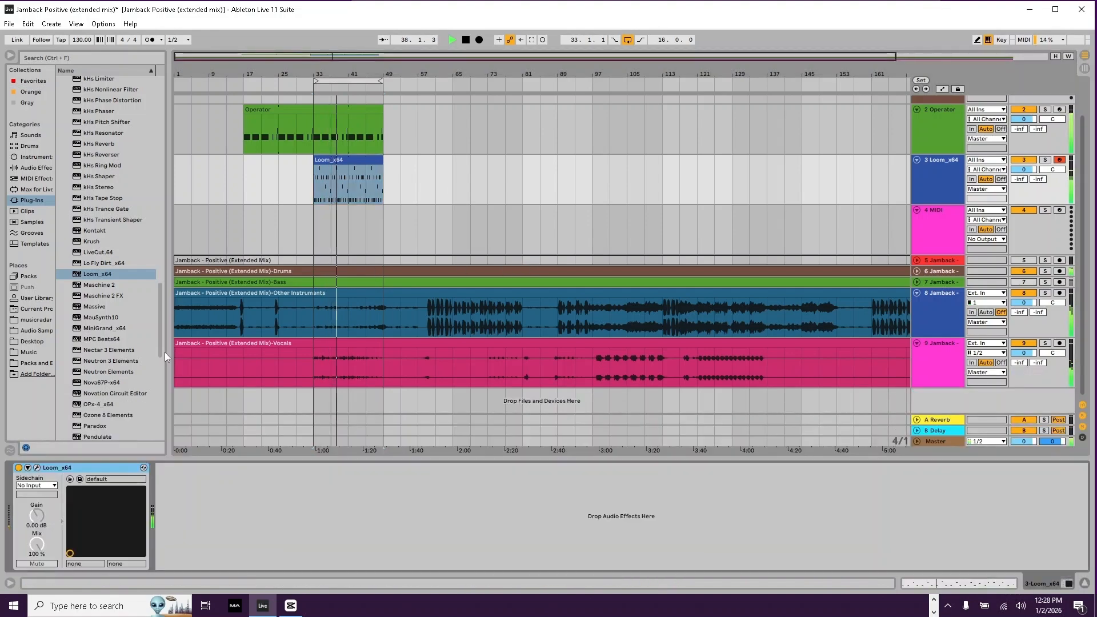
left_click(36, 467)
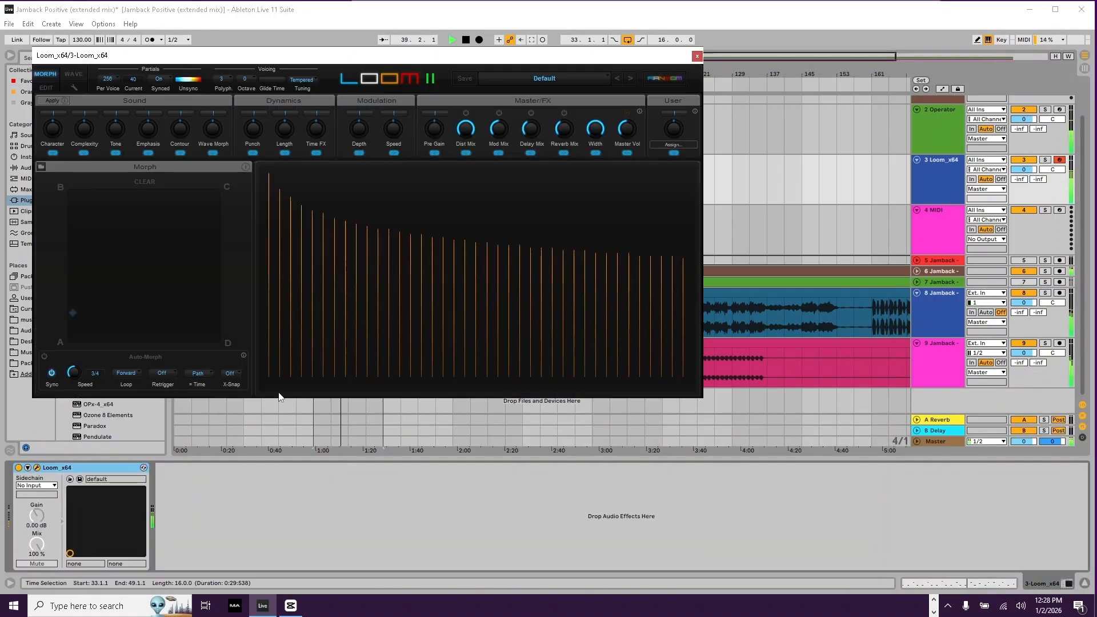
left_click(578, 79)
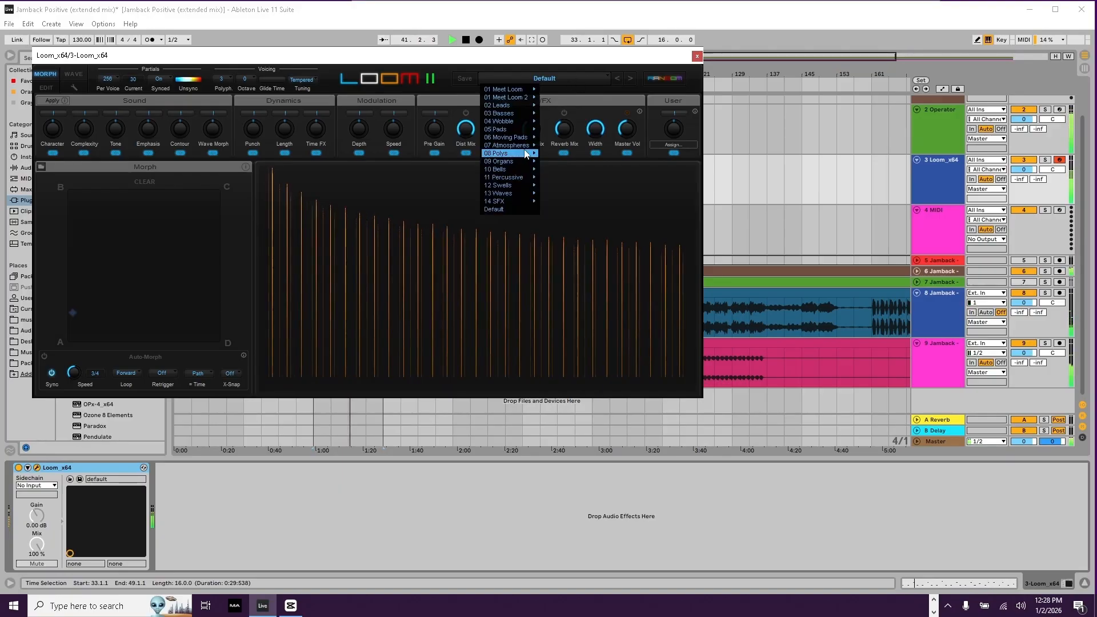
mouse_move(521, 154)
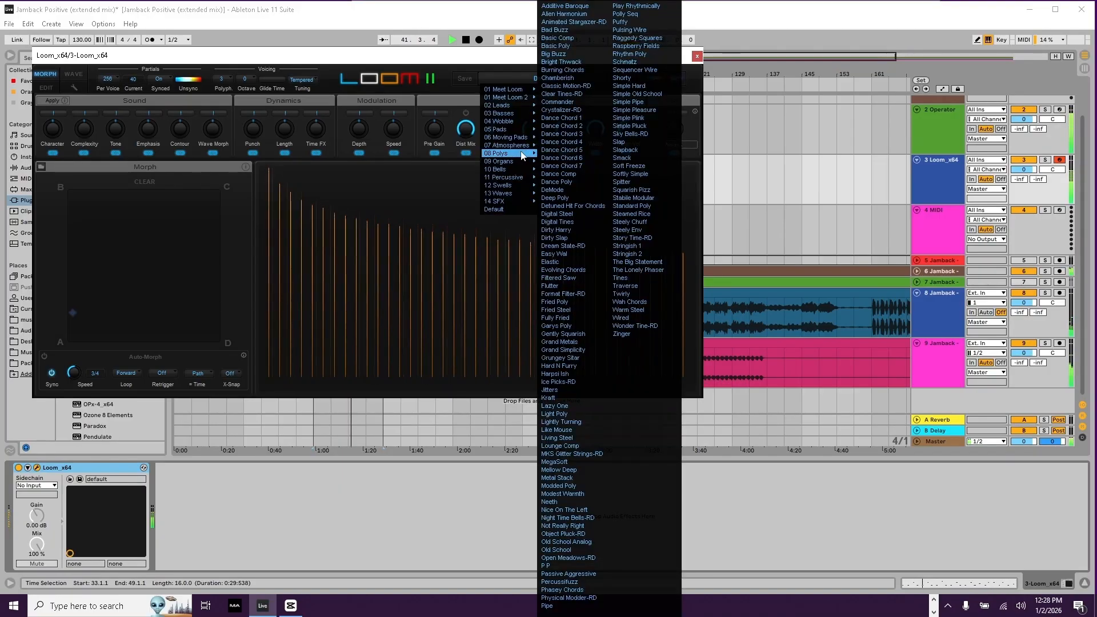
left_click(557, 549)
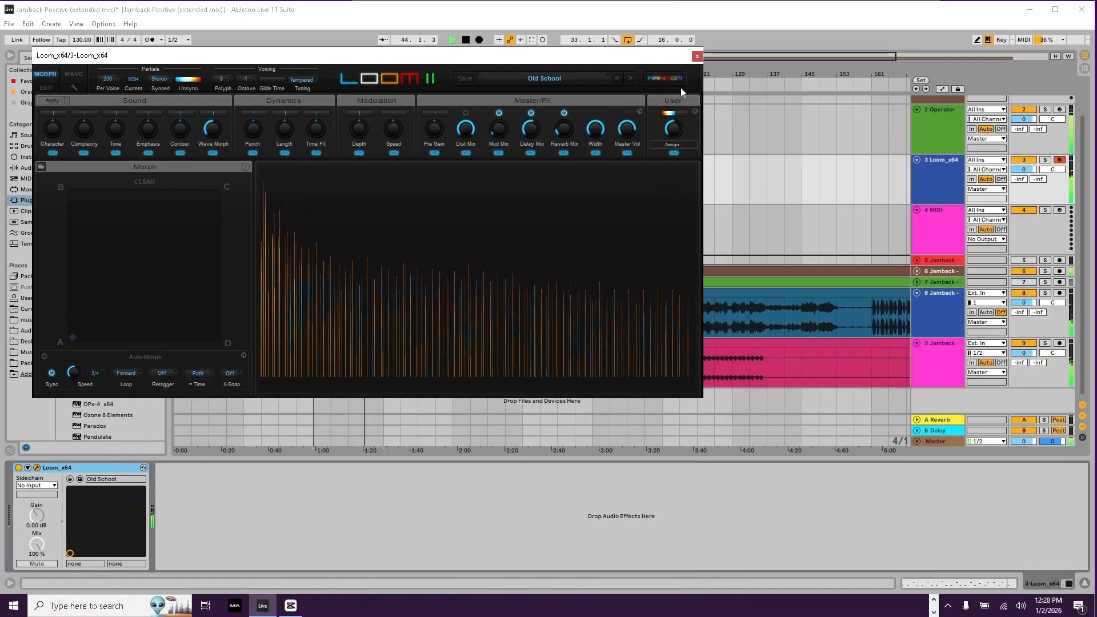
Step: Audition the Polys presets preceding Old School one by one, from Object Pluck-RD back to Mellow Deep
left_click(618, 80)
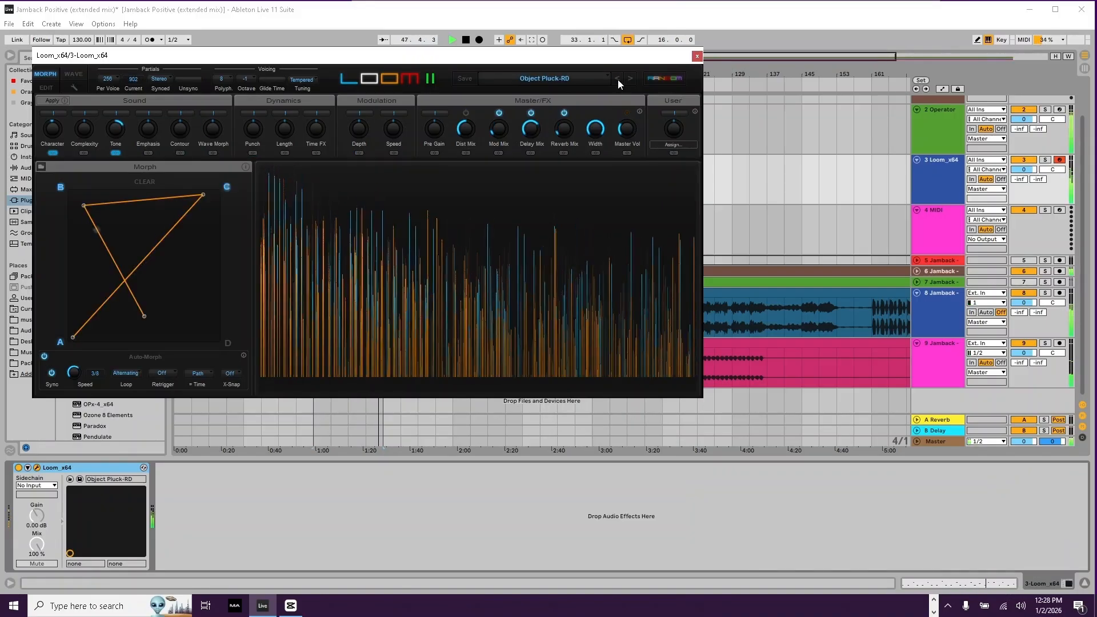
left_click(618, 80)
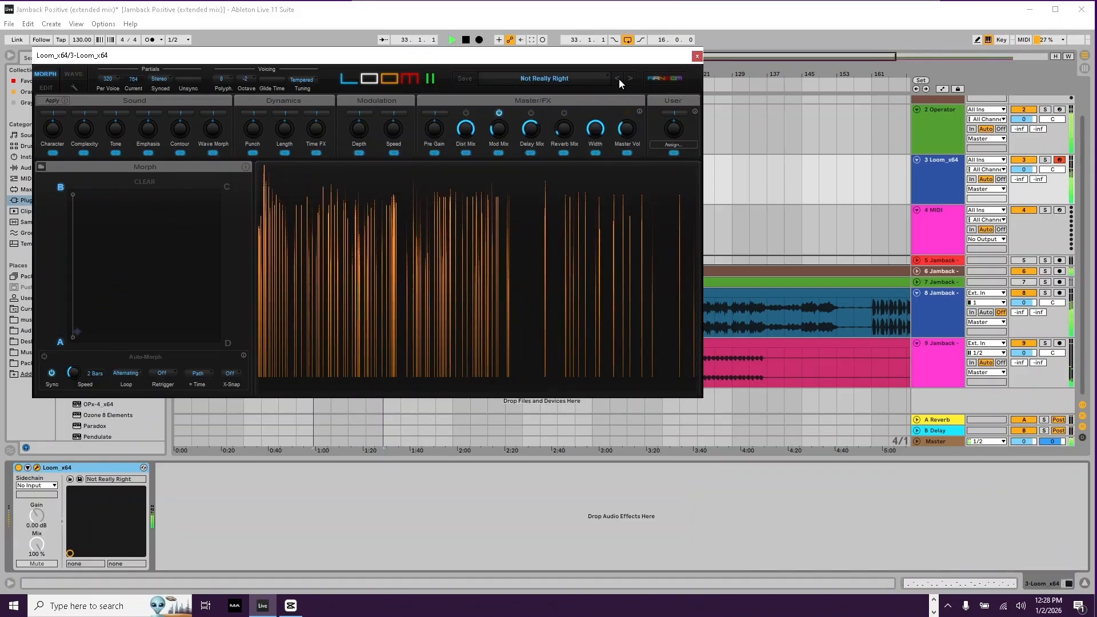
left_click(618, 79)
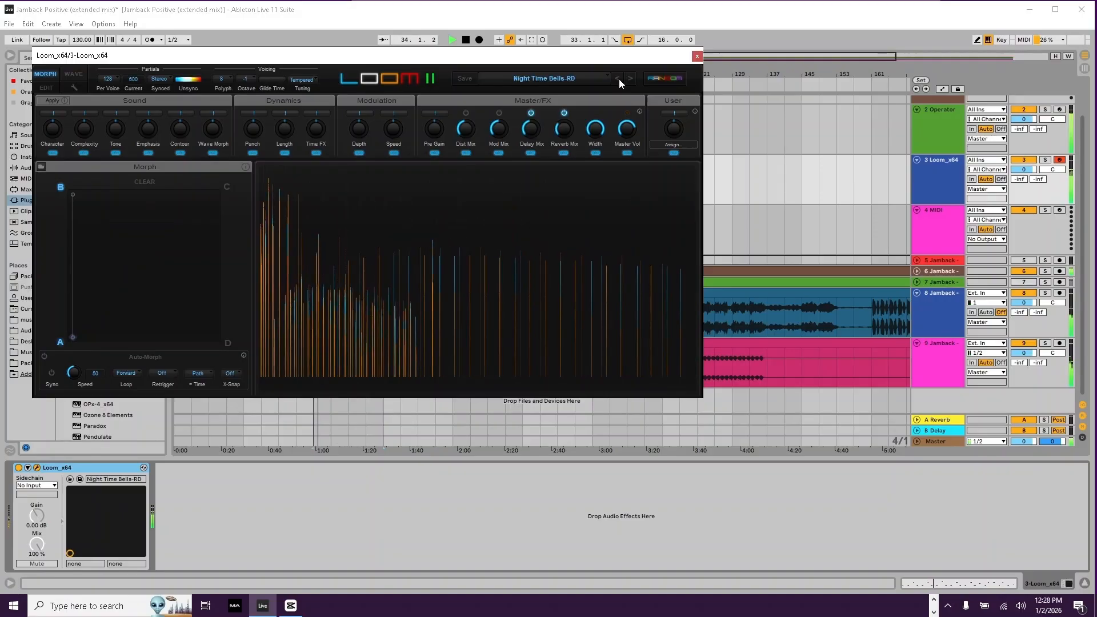
left_click(619, 79)
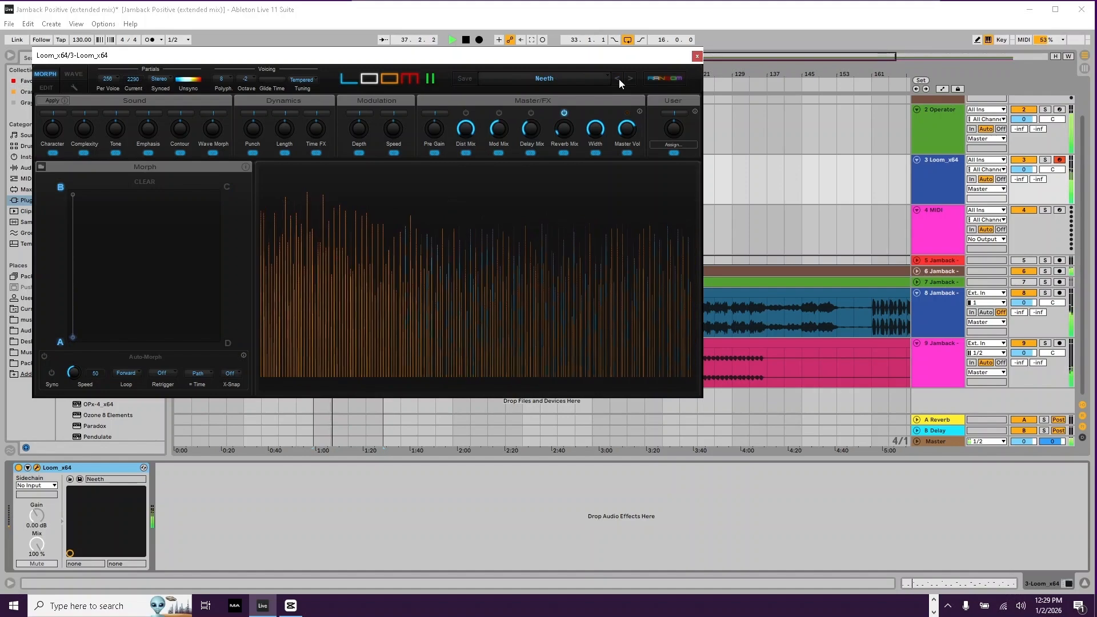
left_click(619, 79)
left_click(619, 79)
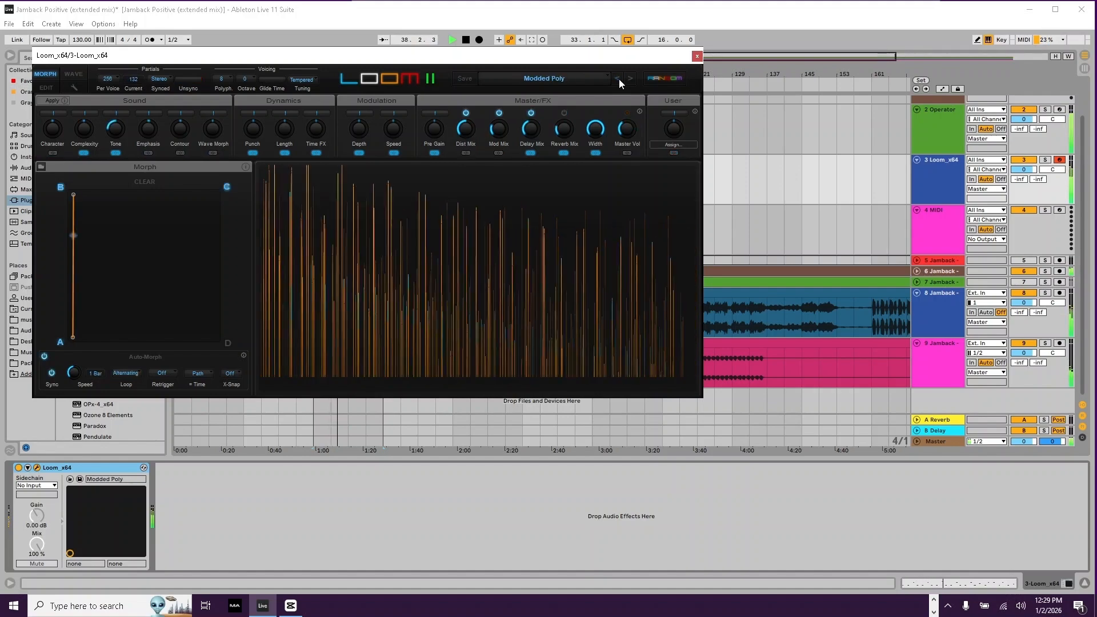
left_click(619, 79)
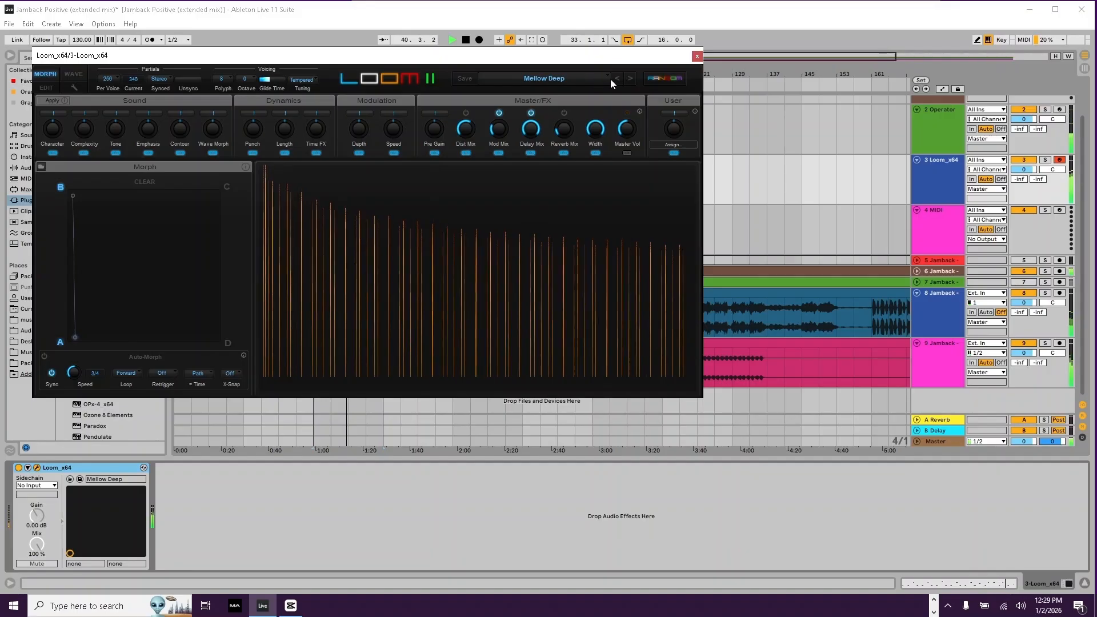
Step: Load the Old School Analog preset from Polys, and audition the presets before it back to Night Time Bells-RD
left_click(581, 78)
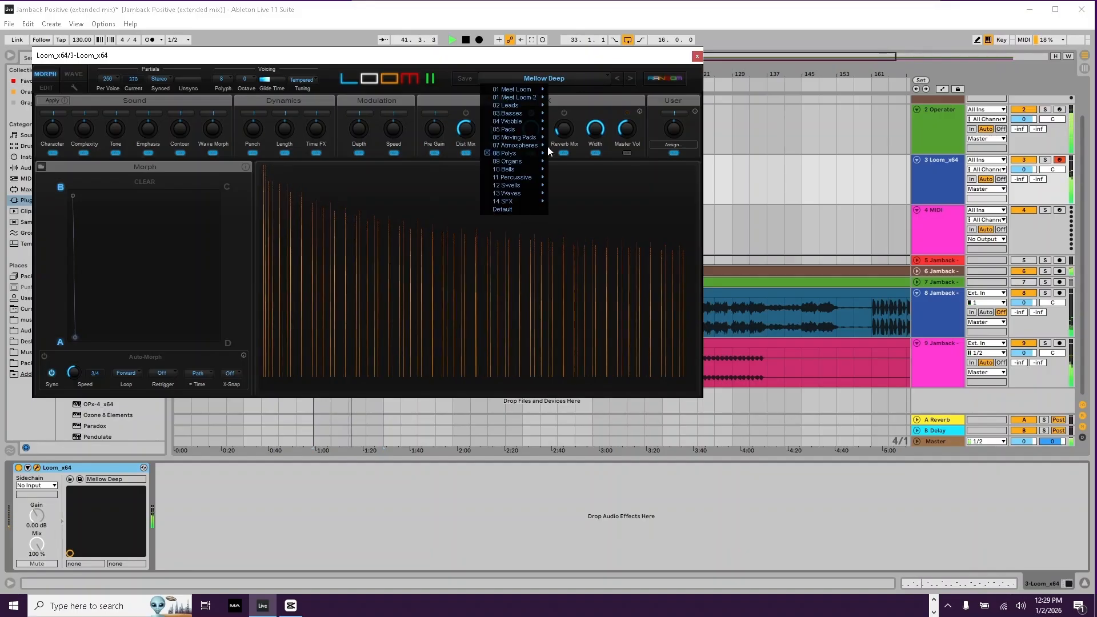
mouse_move(531, 156)
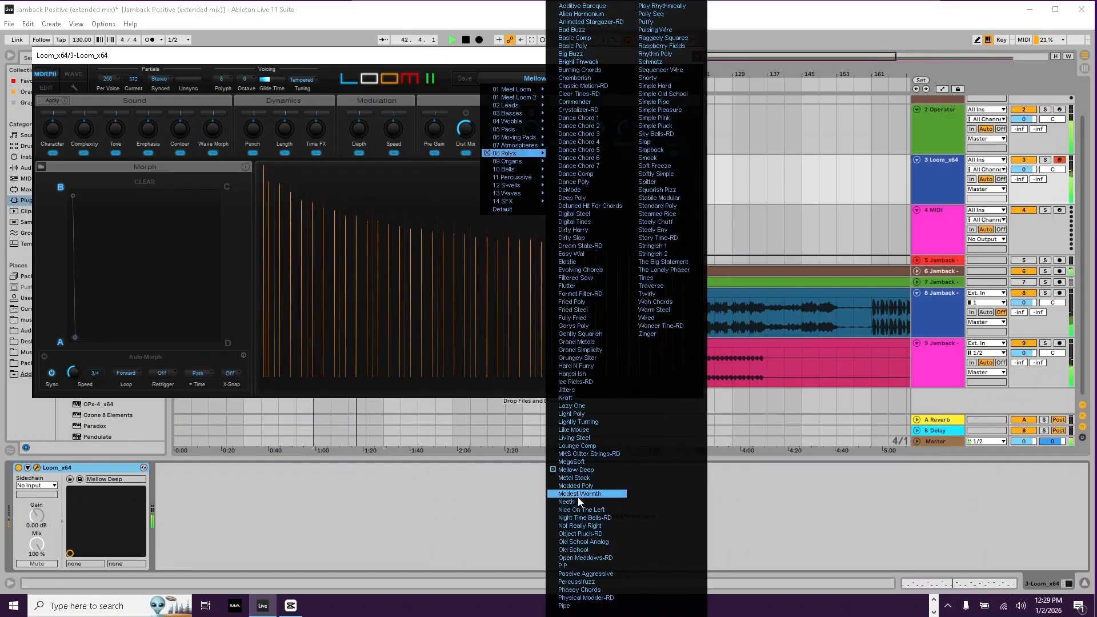
left_click(582, 542)
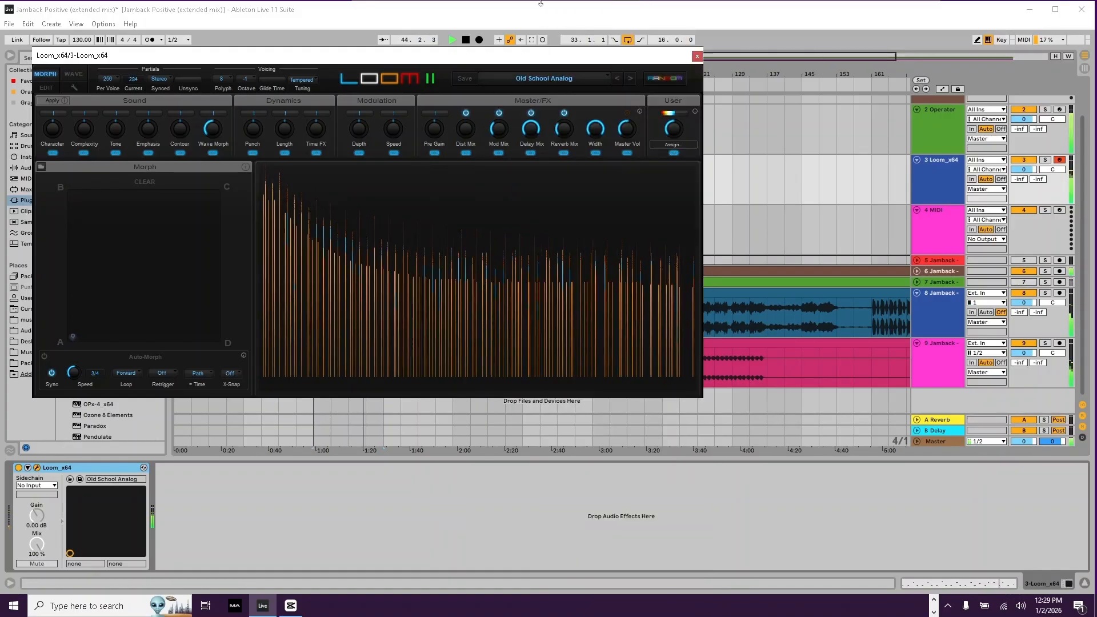
left_click(624, 77)
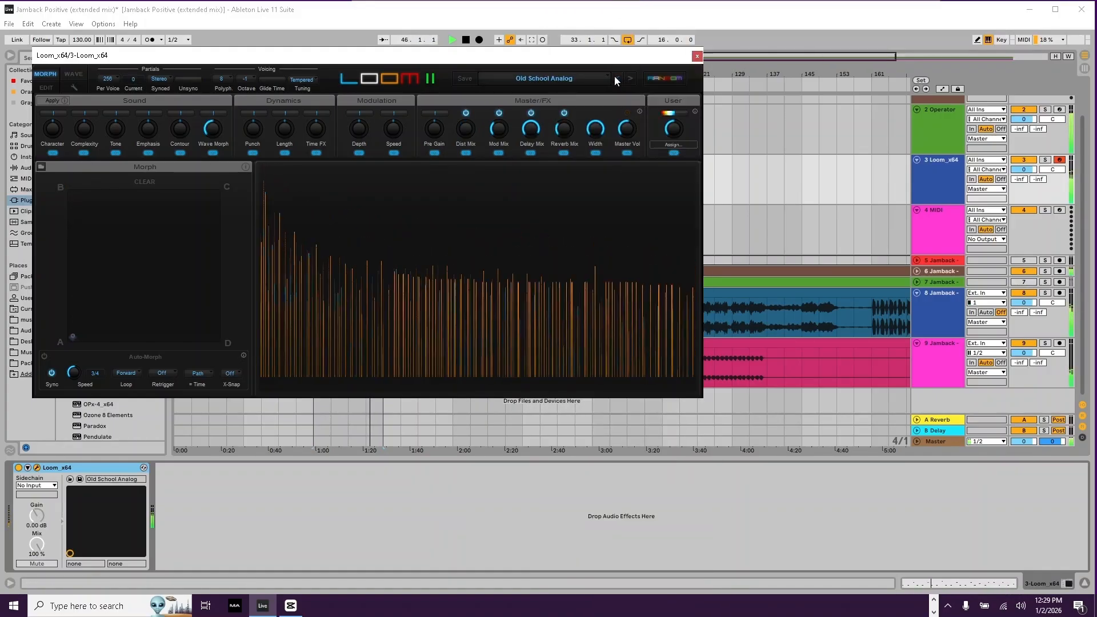
left_click(614, 78)
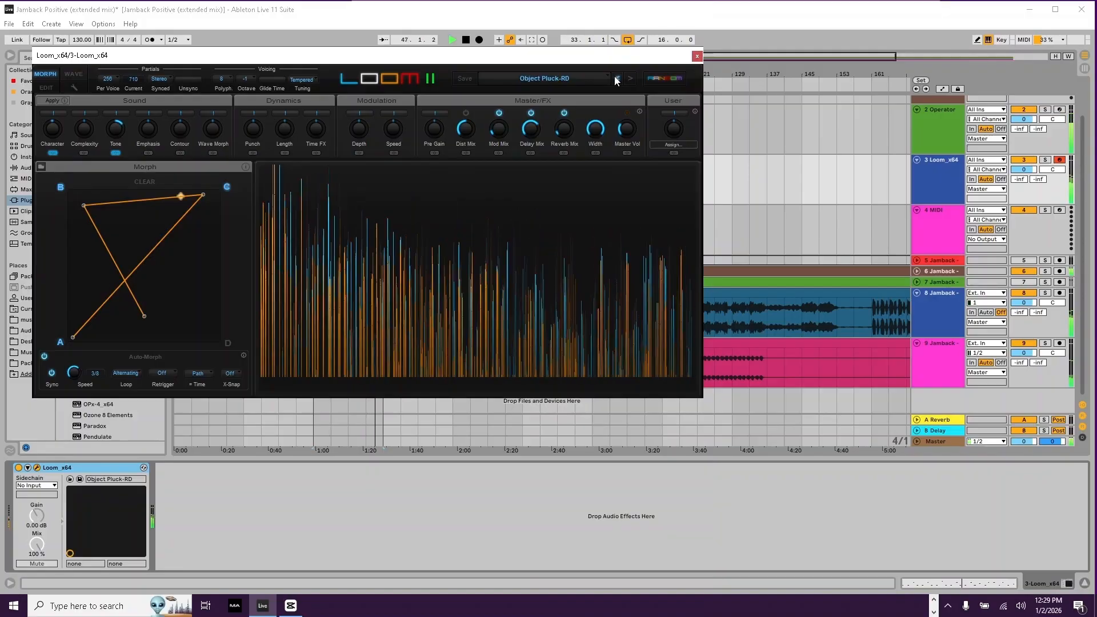
left_click(615, 76)
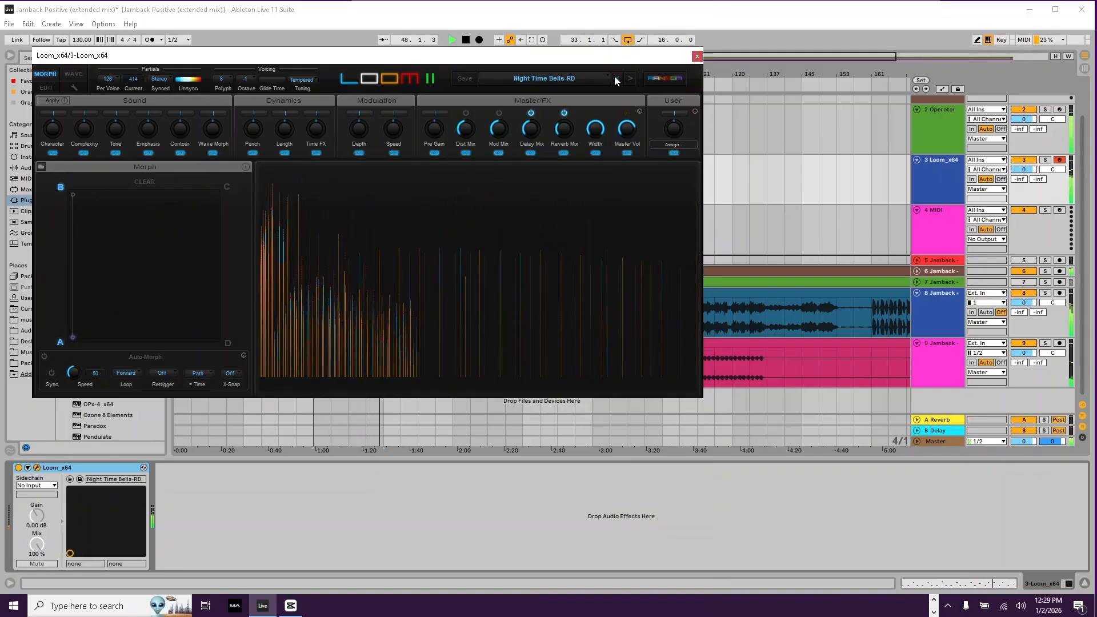
Step: Step through the neighbouring Polys presets and settle on Old School
left_click(614, 77)
left_click(630, 77)
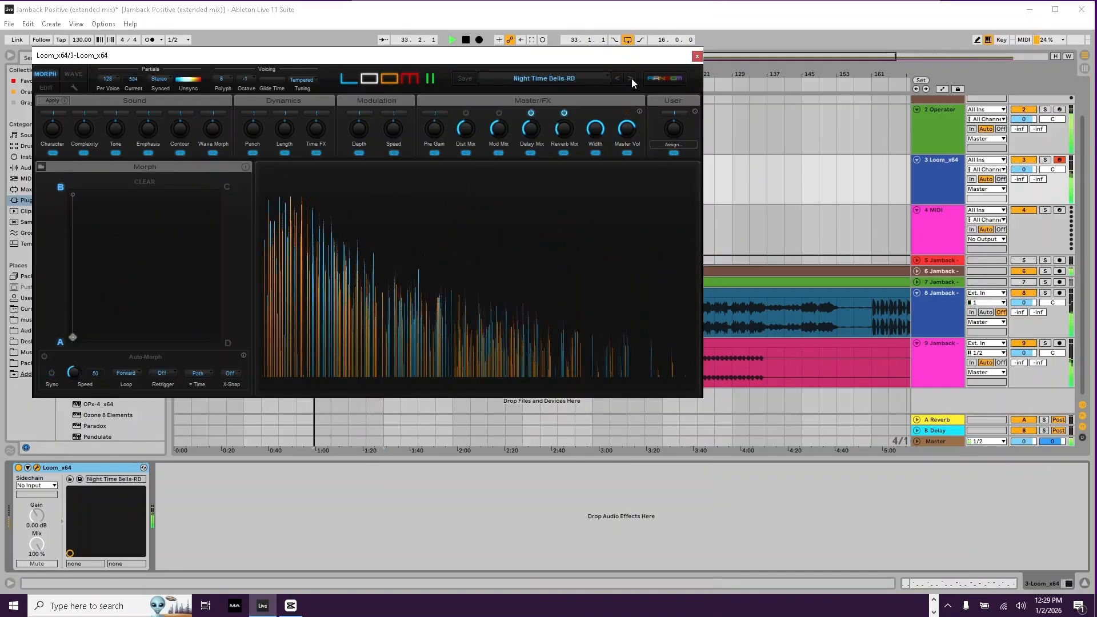
left_click(632, 77)
left_click(632, 78)
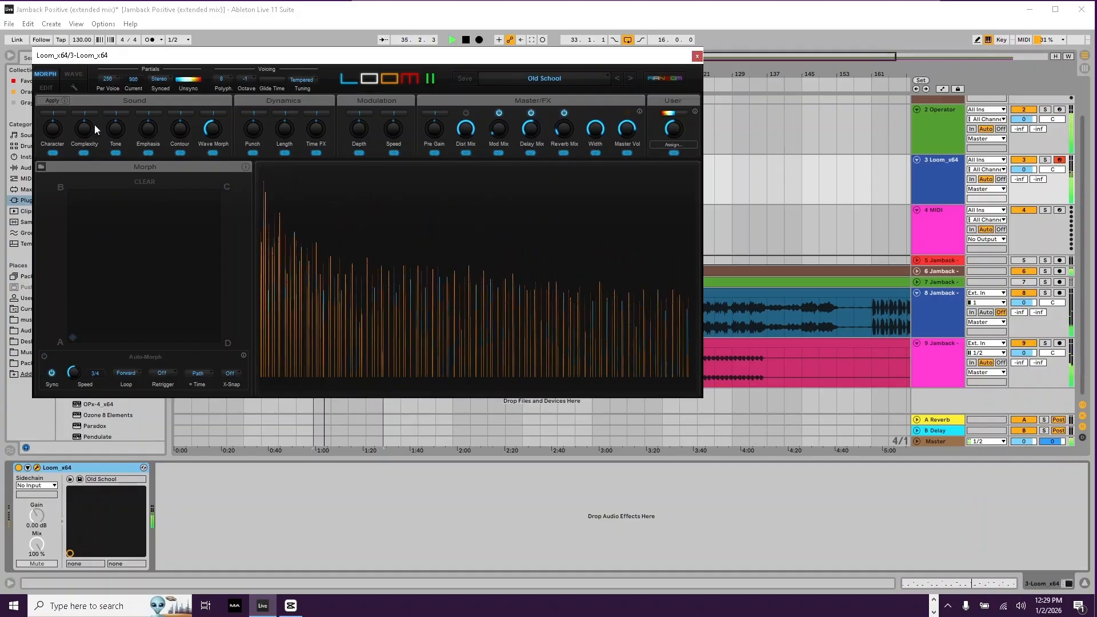
Step: Show Loom's edit page, lower Envelope 1's sustain to the minimum, and adjust its release point
left_click(46, 87)
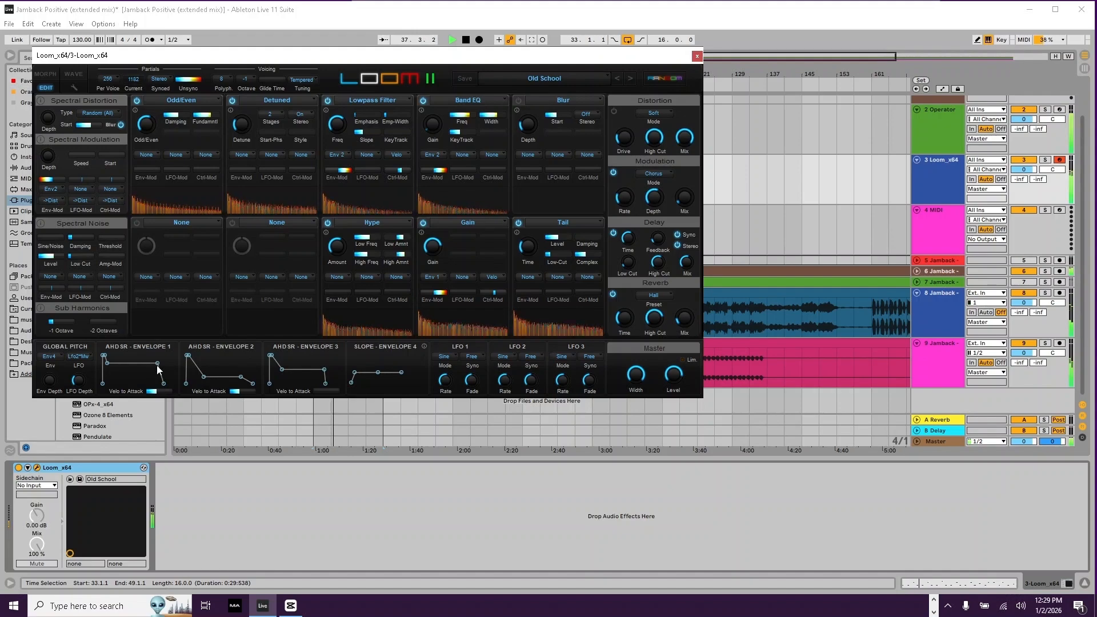
left_click_drag(156, 364, 97, 436)
left_click_drag(166, 384, 166, 384)
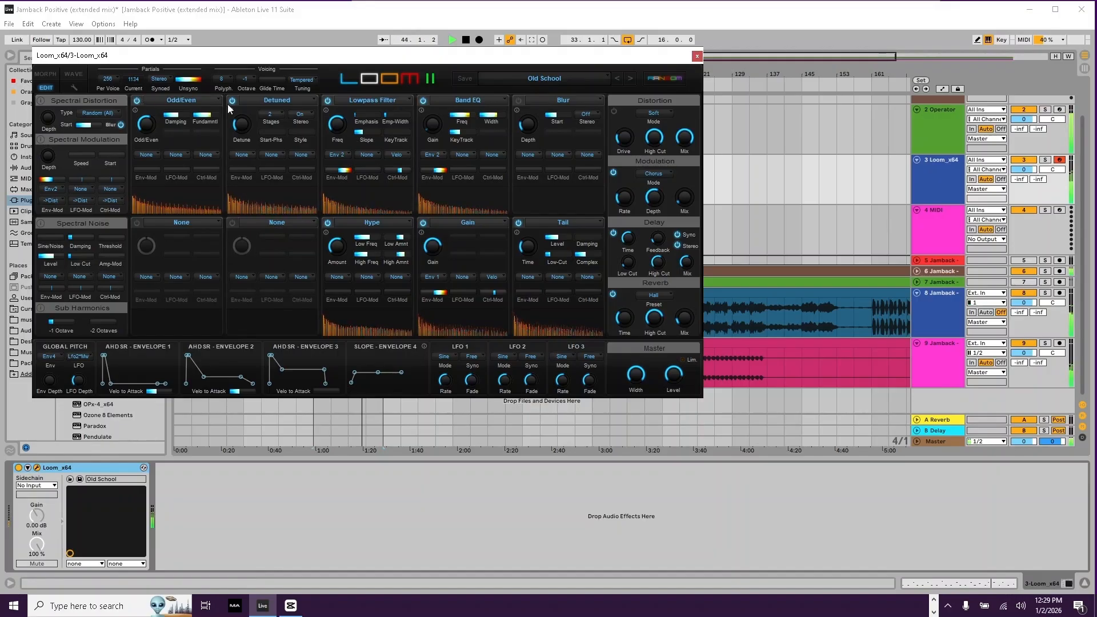
Step: Shape Loom's lowpass filter by adjusting its frequency, setting its envelope depth to +100 %, and lowering Envelope 2's sustain to the minimum
left_click_drag(338, 133, 338, 143)
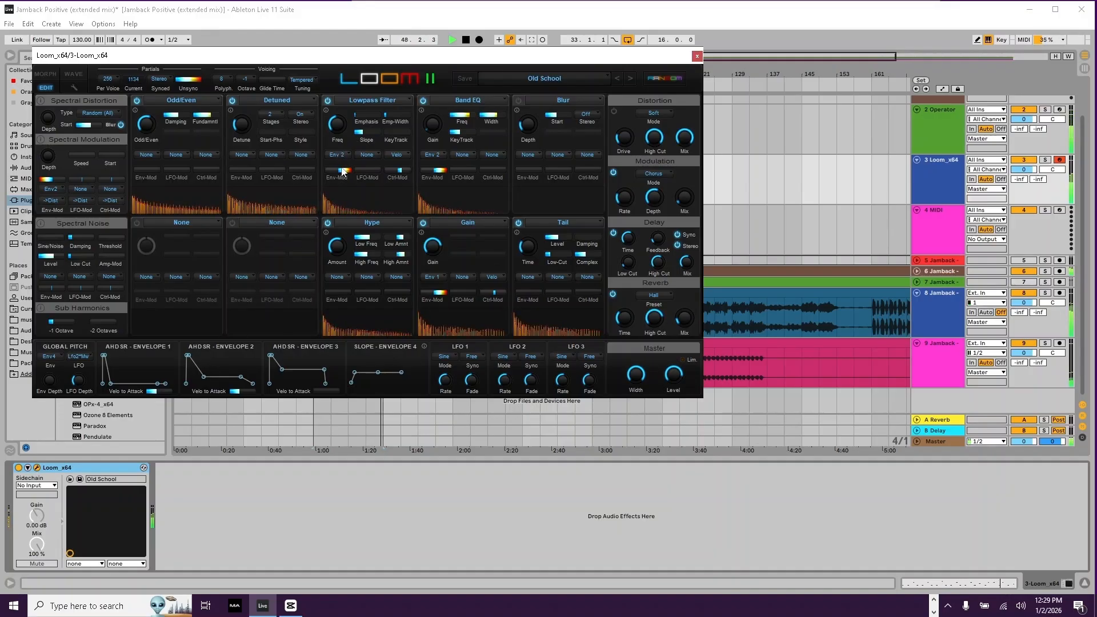
mouse_move(346, 172)
left_mouse_down()
mouse_move(337, 171)
mouse_move(349, 172)
left_mouse_up()
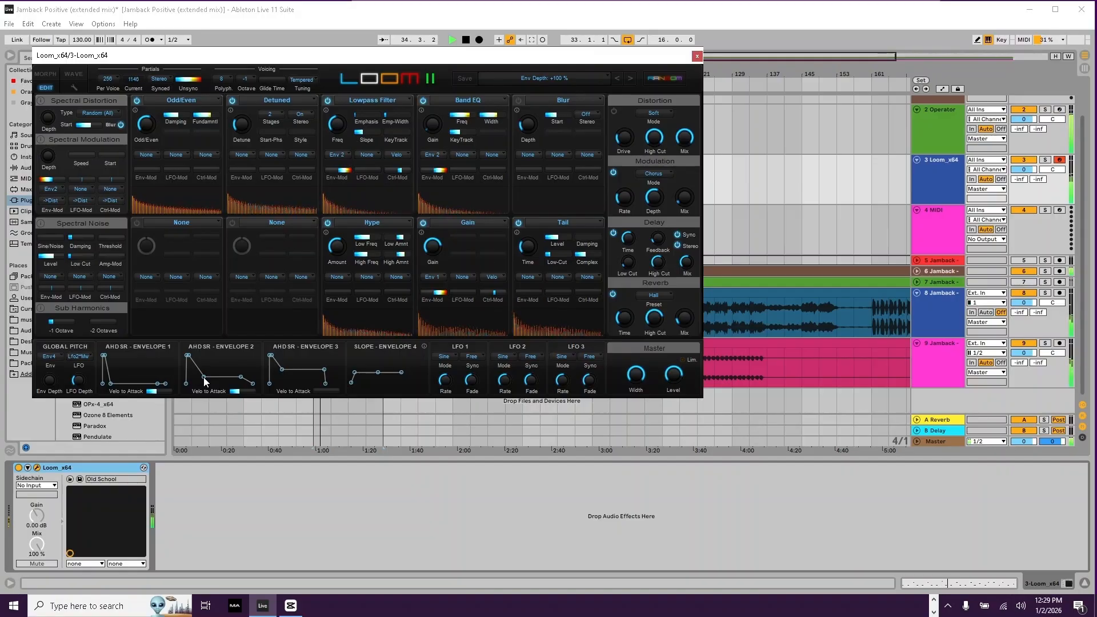
left_click_drag(204, 377, 209, 439)
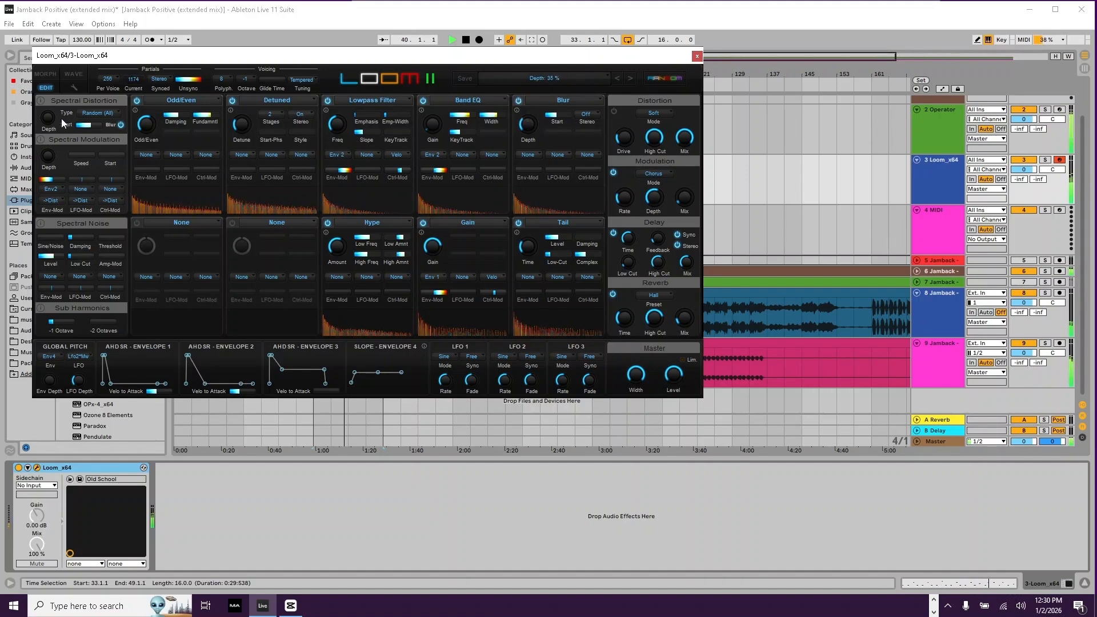
Step: Set Loom's Spectral Distortion to the To Octaves type with start 100 % and depth 42 %, and close the plug-in window
left_click_drag(48, 72, 54, 43)
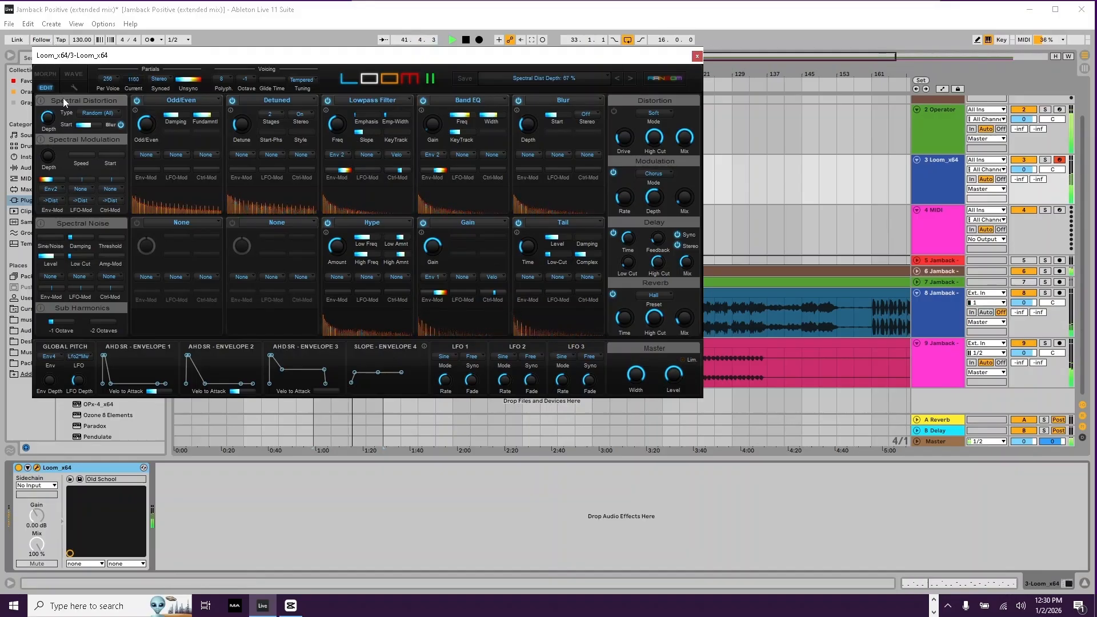
left_click(103, 114)
left_click(105, 169)
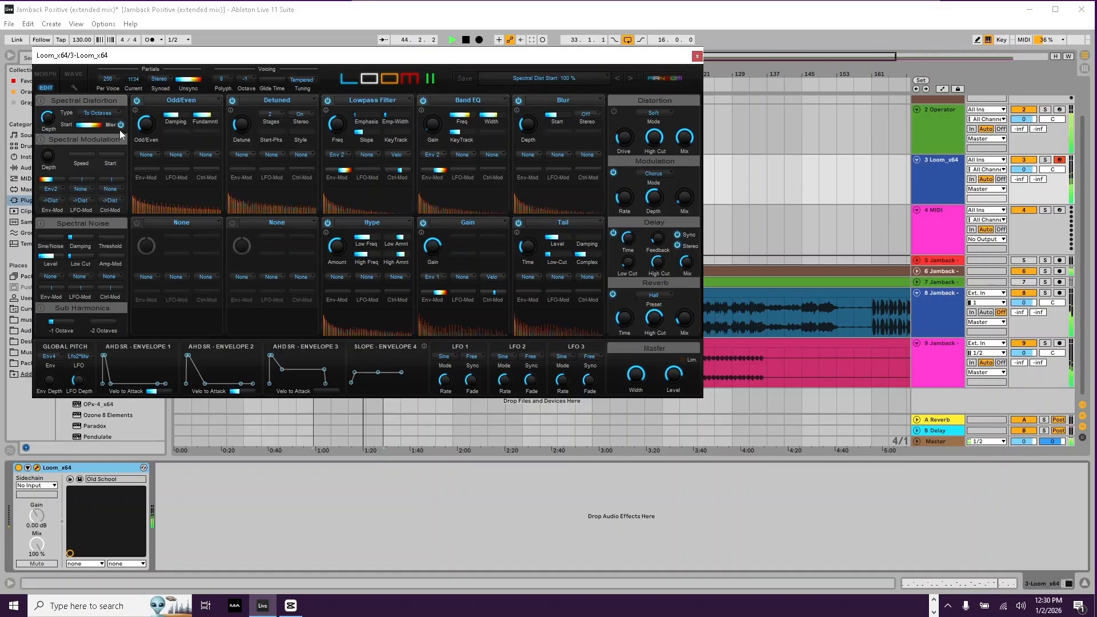
left_click_drag(53, 72, 53, 148)
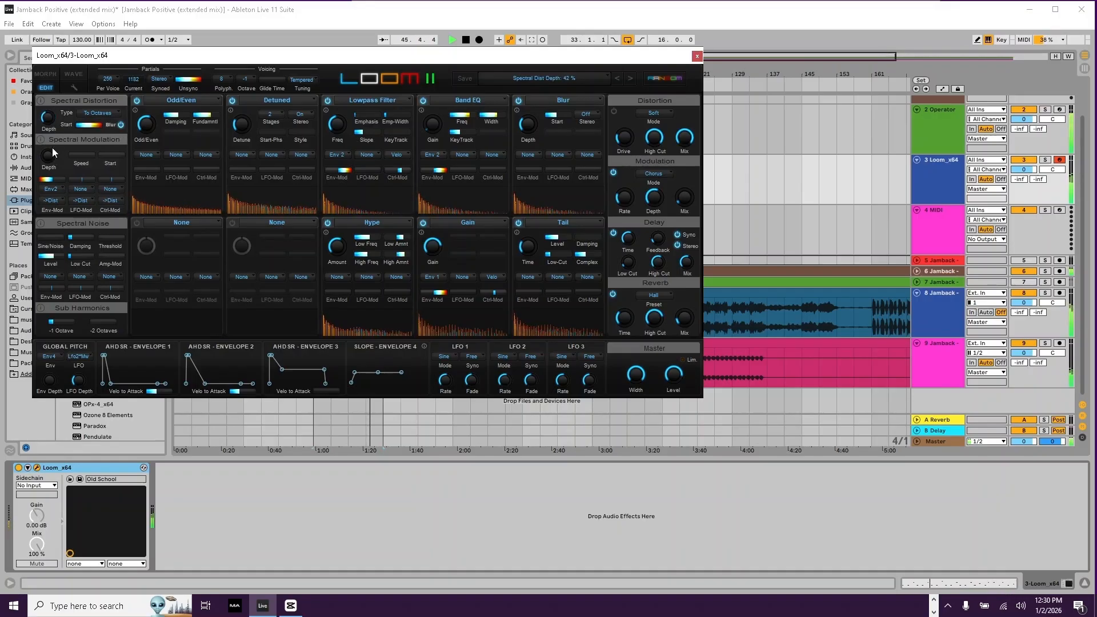
left_click(697, 55)
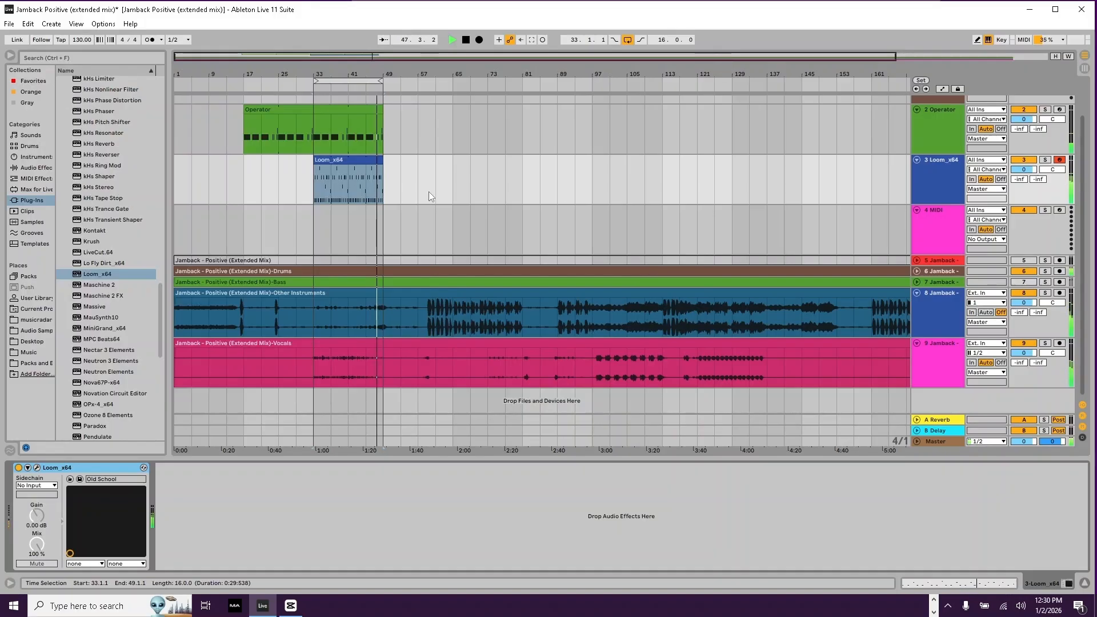
Step: Solo the Loom track and add the Flatline preset of Multiband Dynamics after Loom
left_click(1045, 159)
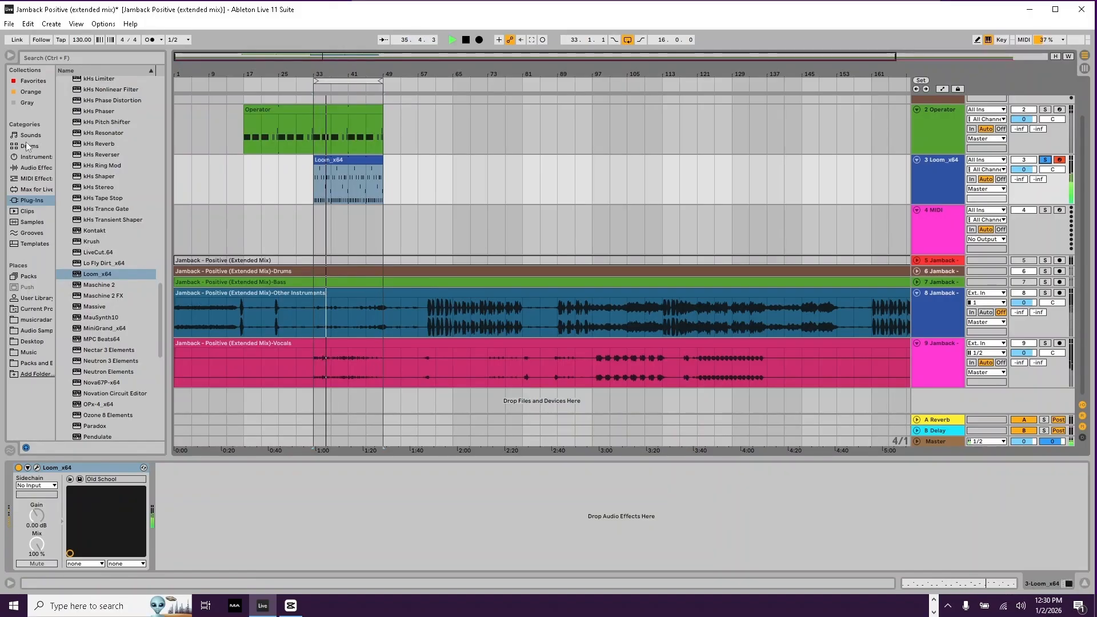
left_click(34, 168)
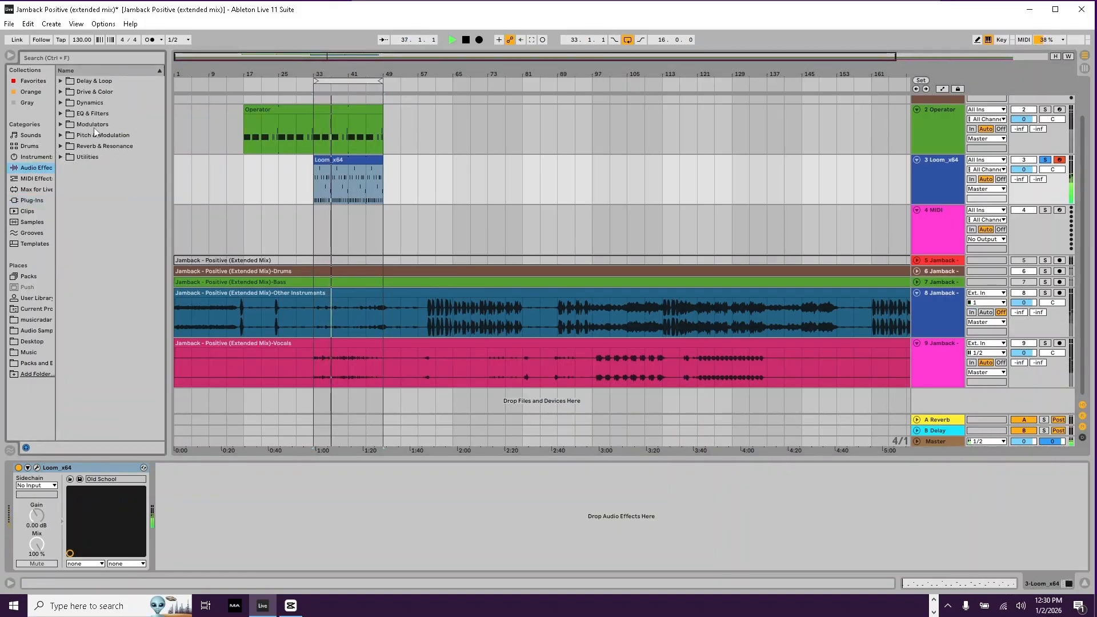
left_click(60, 103)
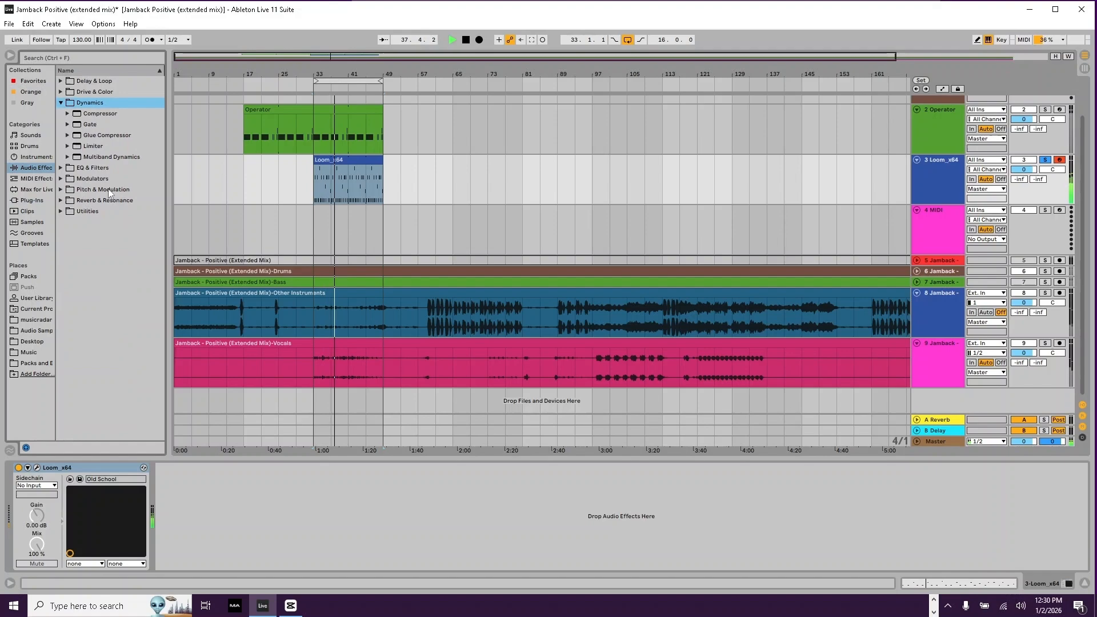
left_click(76, 156)
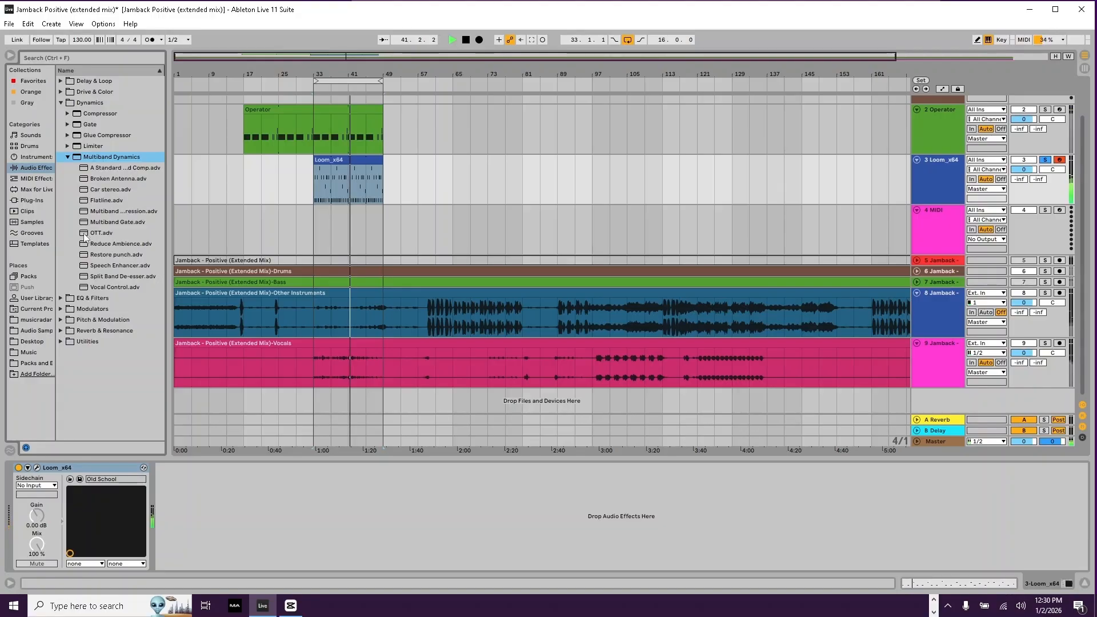
left_click_drag(91, 200, 168, 504)
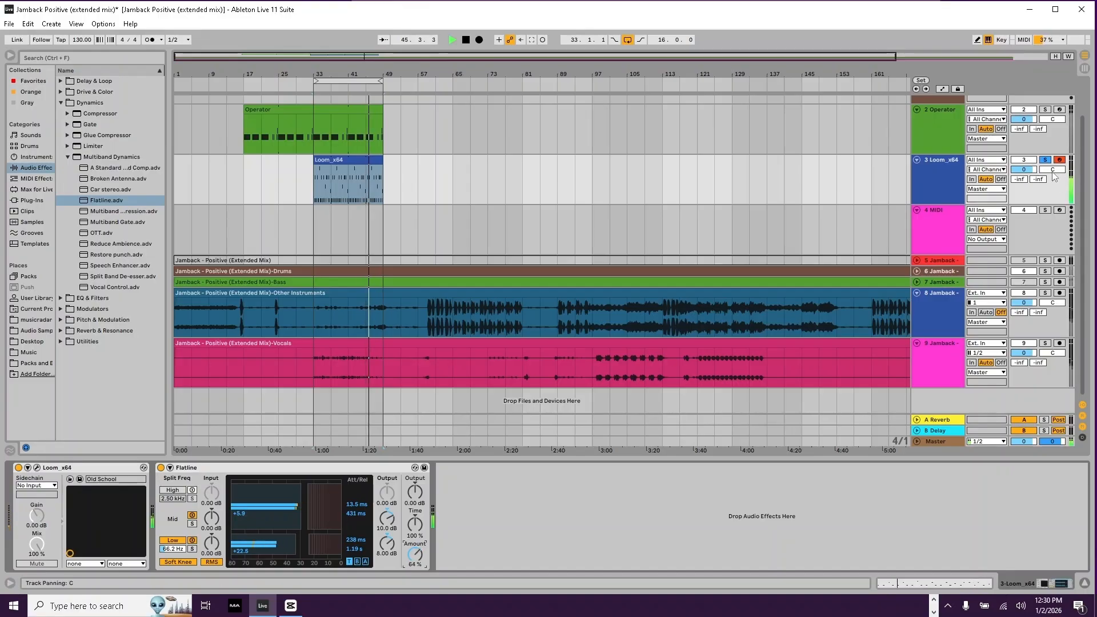
Step: Unsolo the Loom track and play the arrangement from bar 17
key("space")
left_click(246, 172)
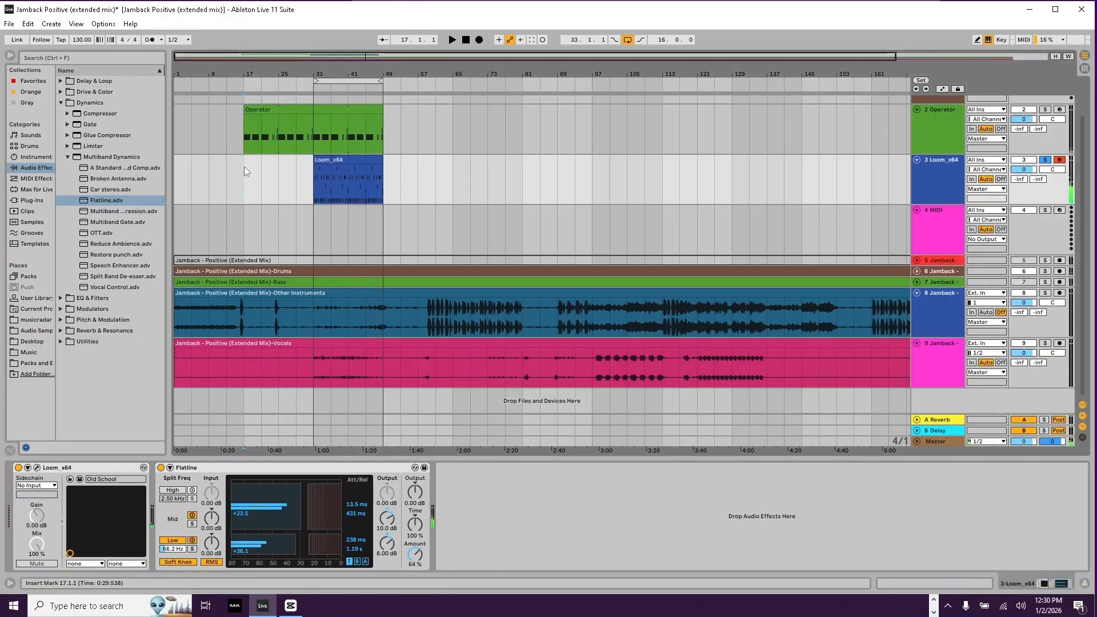
left_click(1045, 160)
key("space")
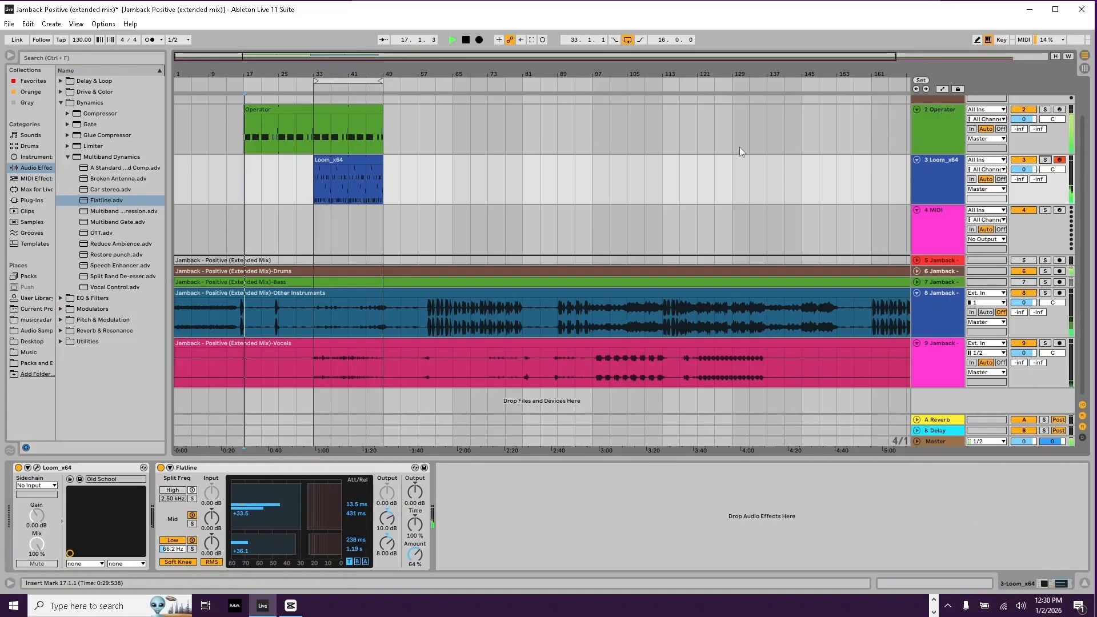
Step: Duplicate the Operator track, and place only a 16-bar section of the copy's clip at bar 49
left_click(948, 109)
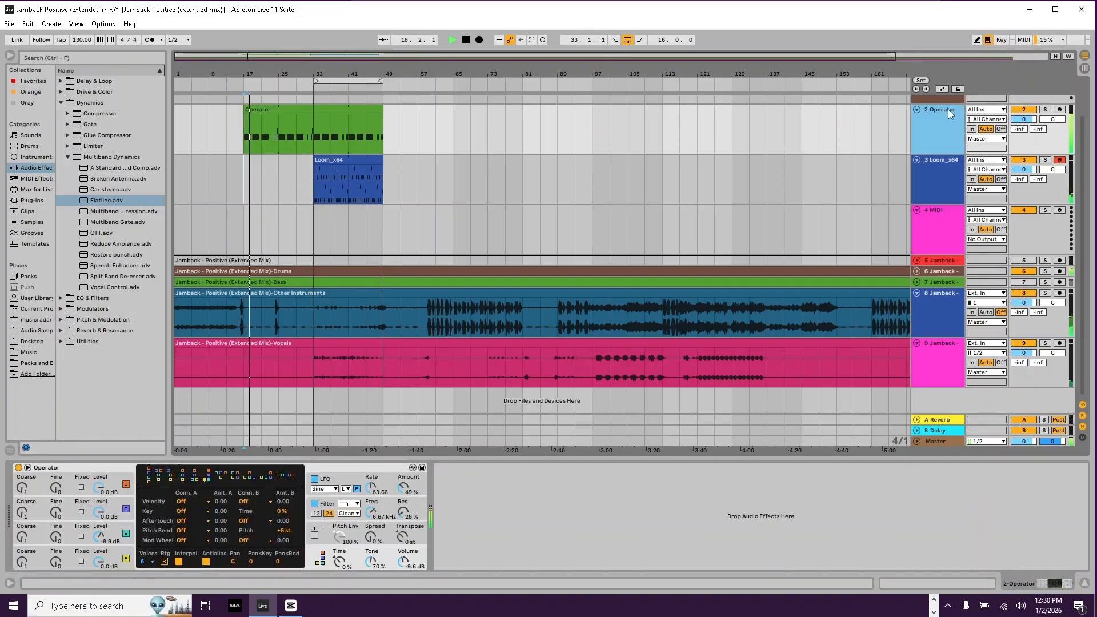
scroll(579, 178, "up", 2)
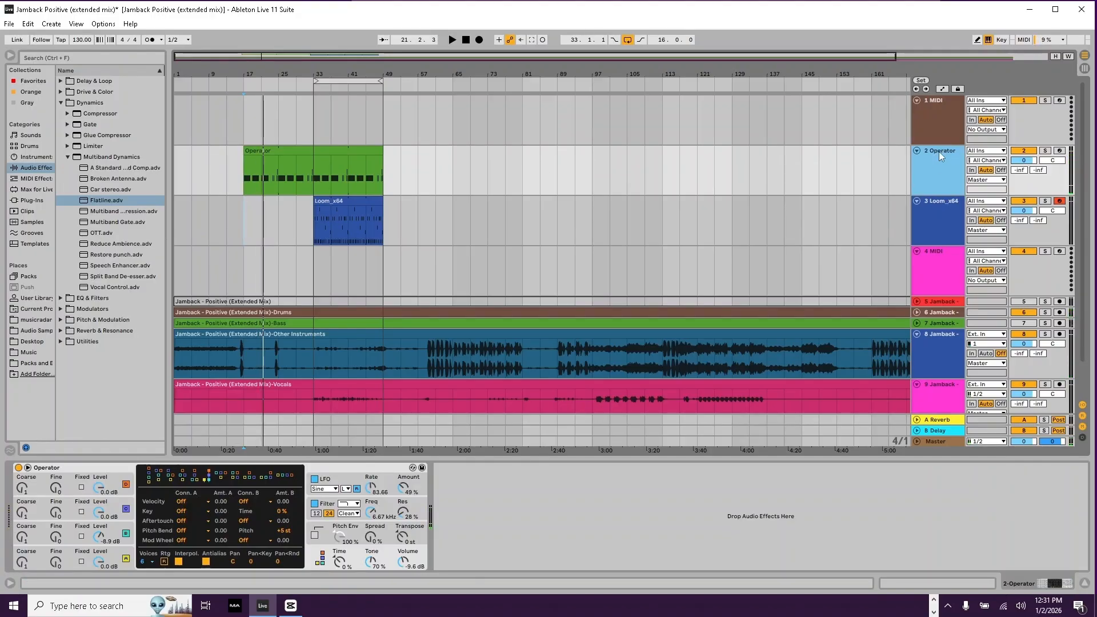
key("ctrl+d")
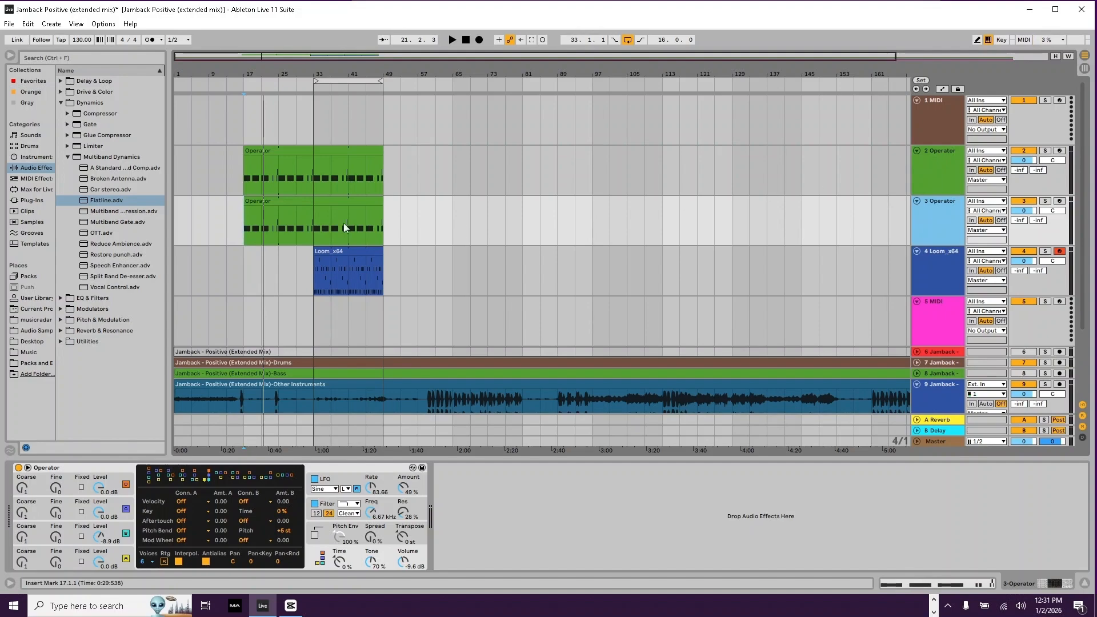
left_click_drag(244, 207, 409, 203)
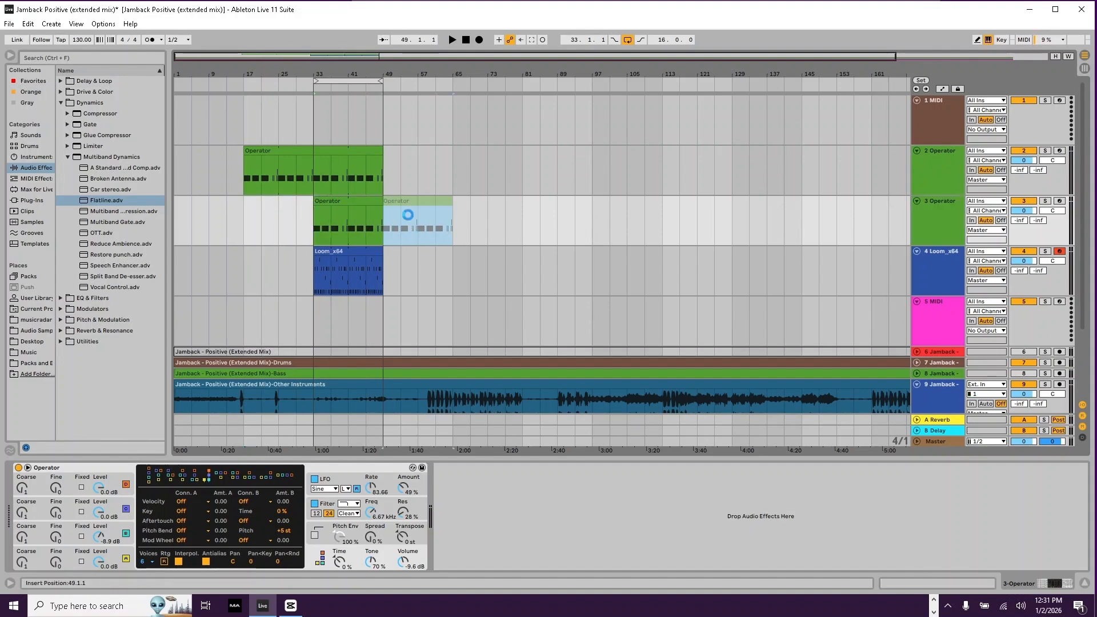
Step: Play the duplicated Operator track's clip from bar 49 to audition it
key("space")
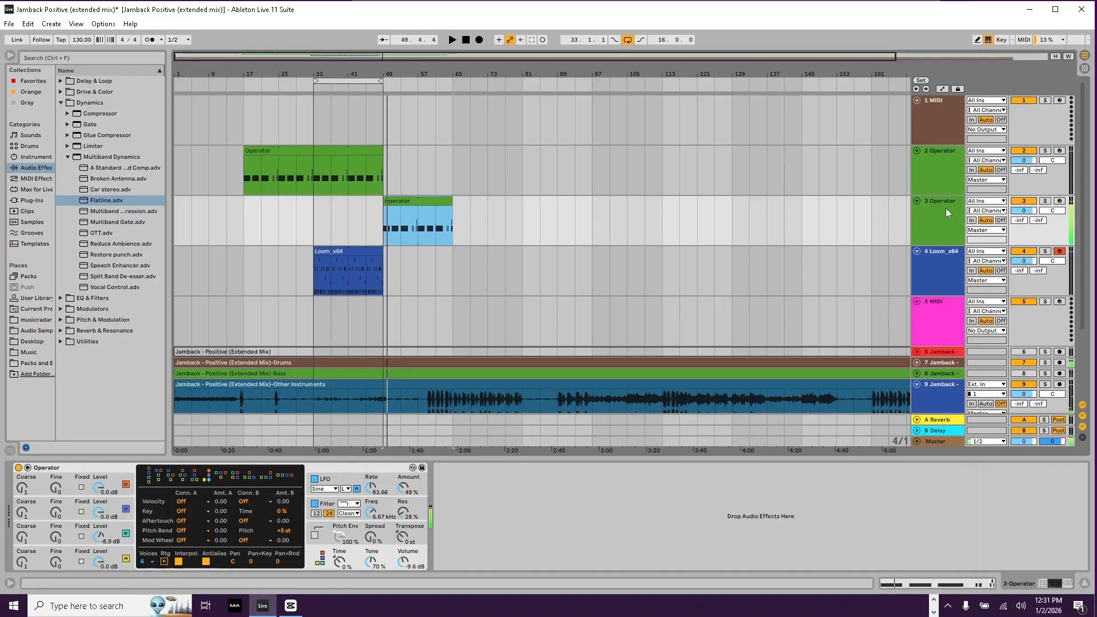
left_click(941, 207)
key("space")
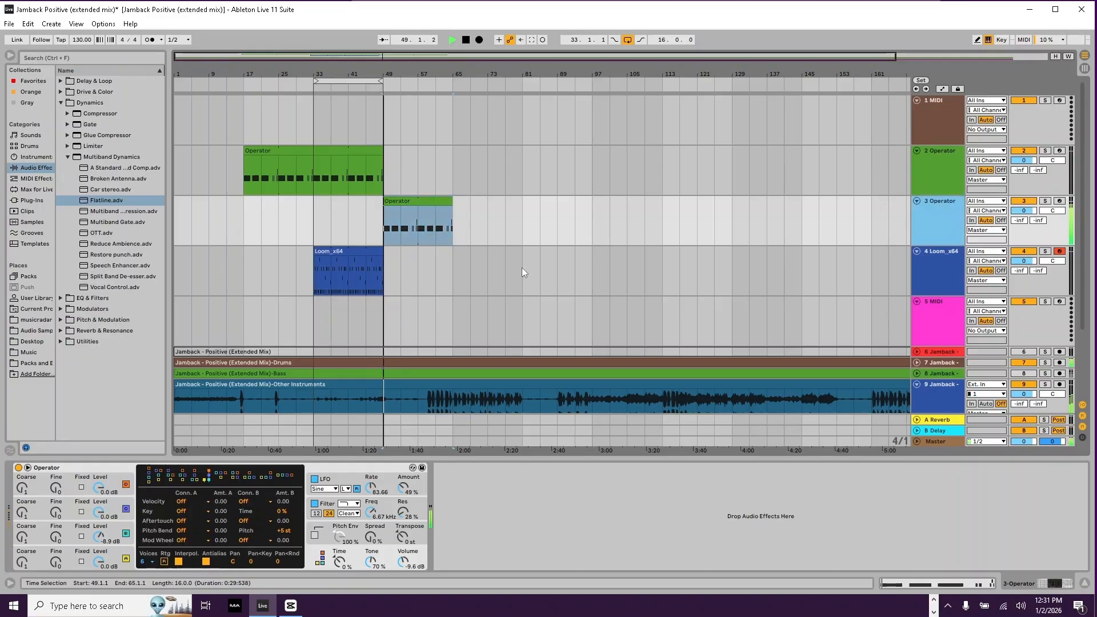
key("space")
Step: Replace the duplicated track's Operator with the Massive plug-in and briefly play it from bar 49
left_click(413, 469)
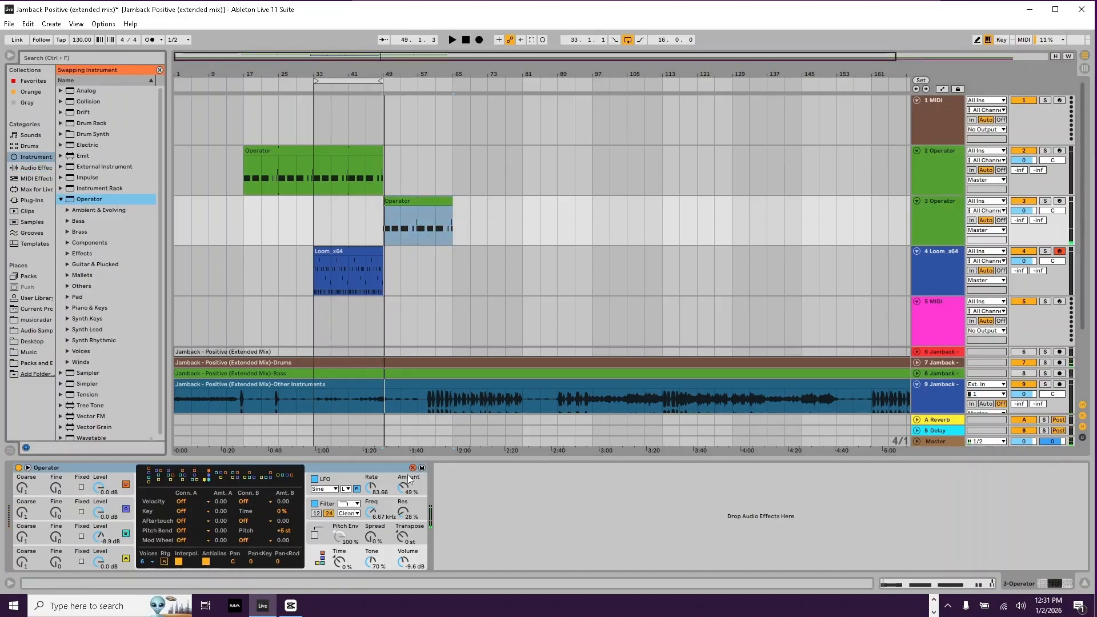
left_click(36, 201)
scroll(123, 323, "down", 3)
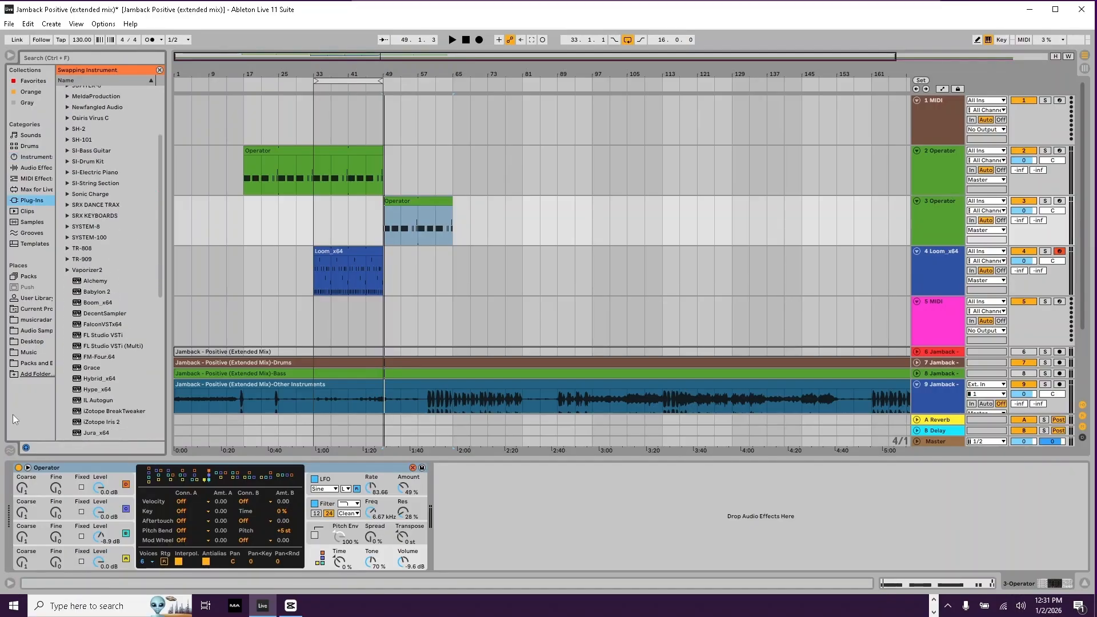
scroll(97, 278, "down", 3)
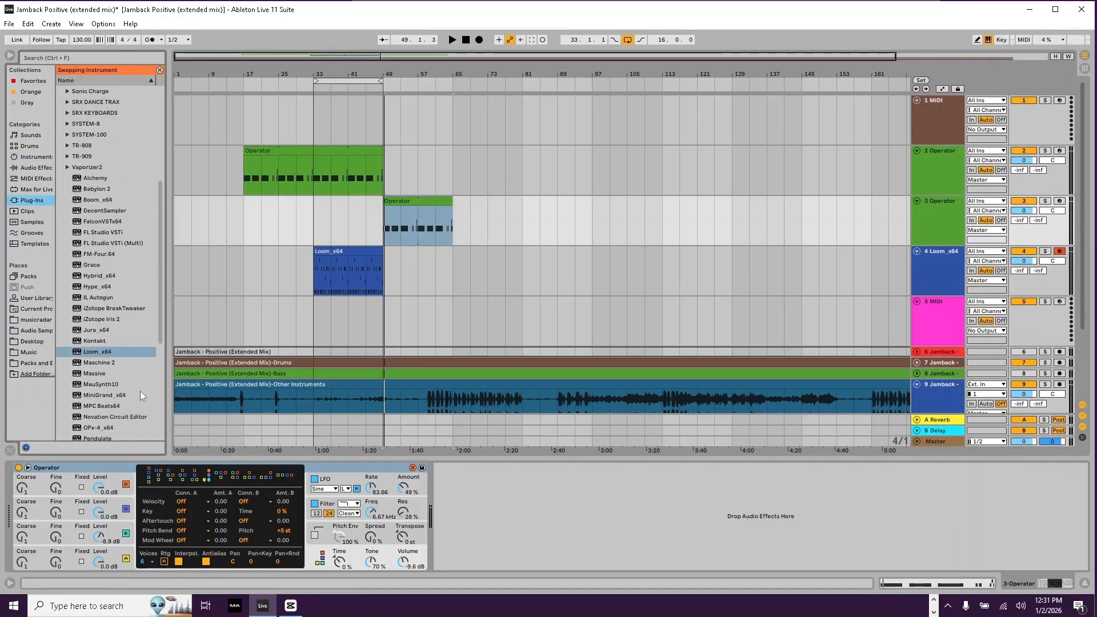
left_click(85, 374)
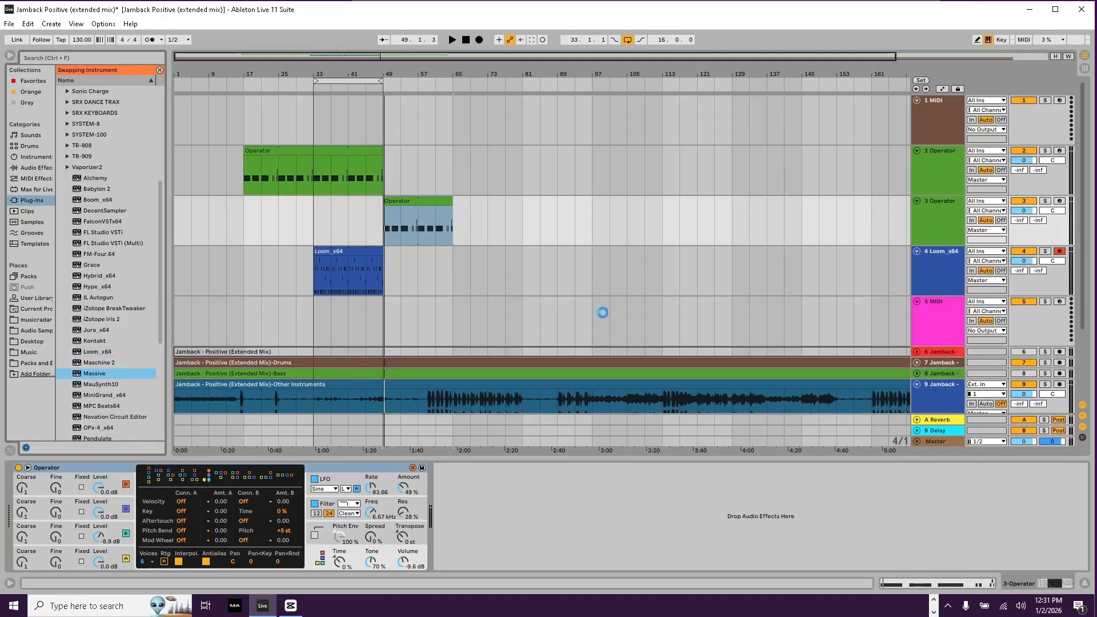
key("space")
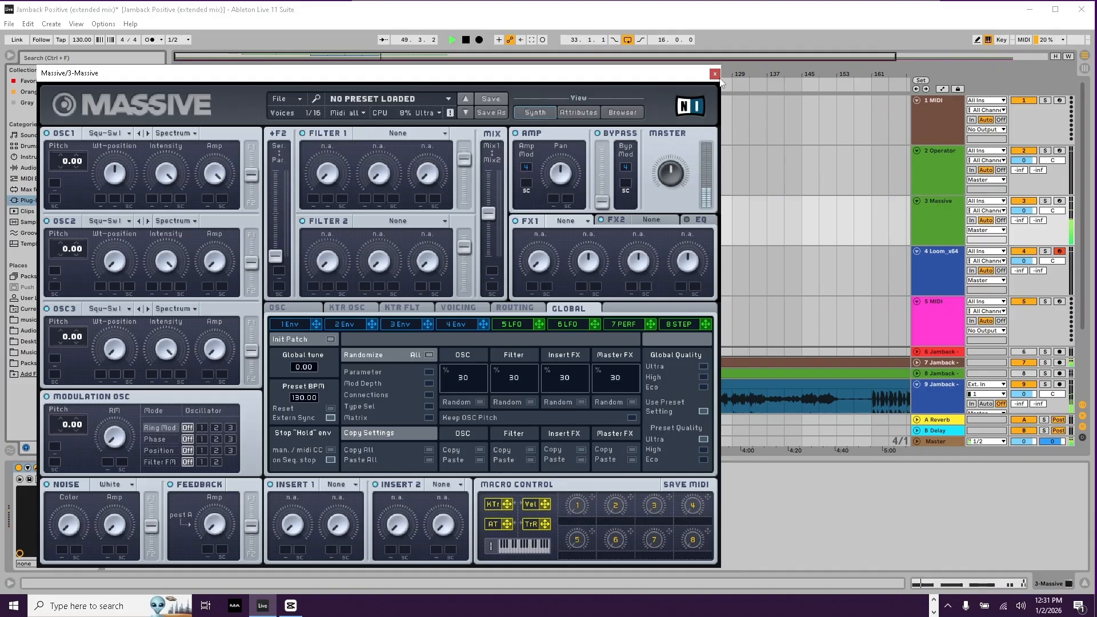
key("space")
Step: Filter Massive's sound browser by Bass, load and audition the Gummy Bass preset, and close the plug-in window
left_click(622, 113)
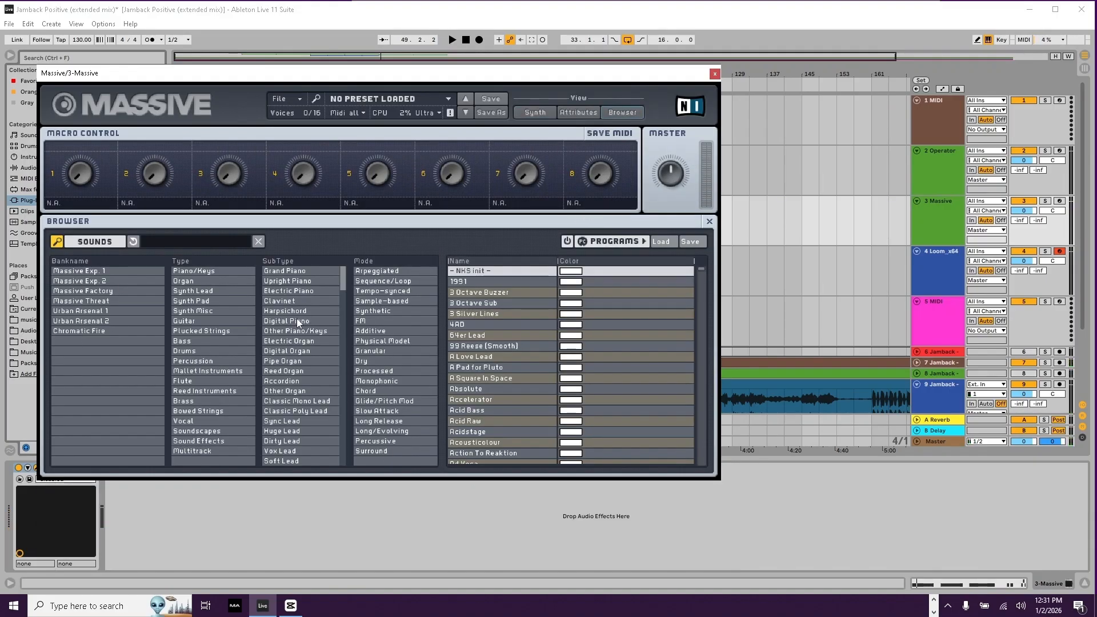
left_click(185, 341)
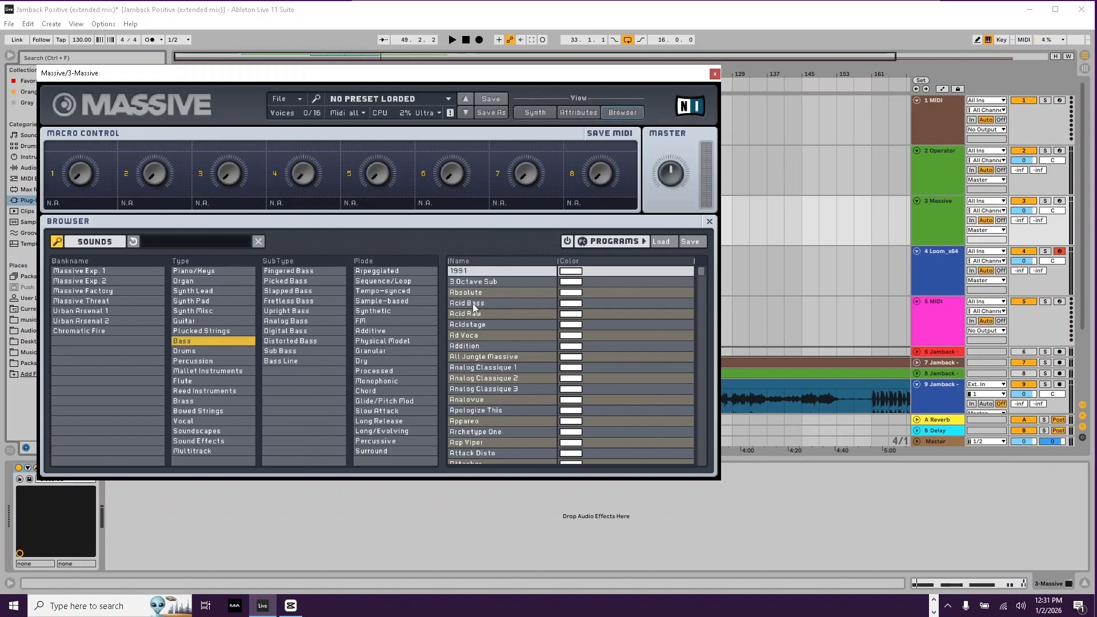
scroll(686, 271, "down", 1)
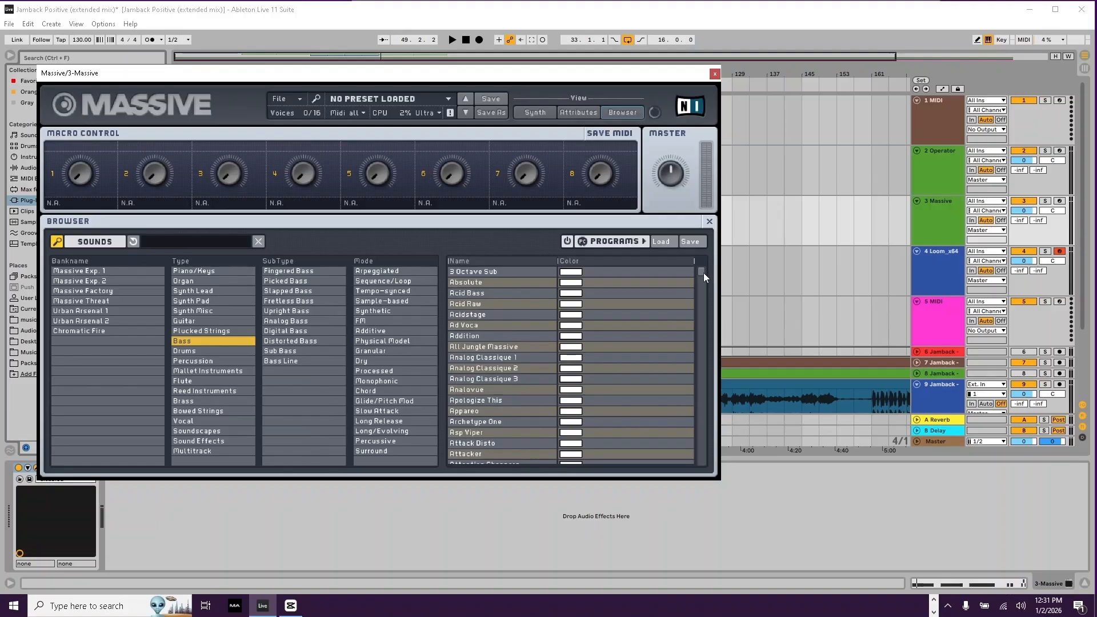
left_click_drag(704, 273, 701, 351)
left_click(460, 328)
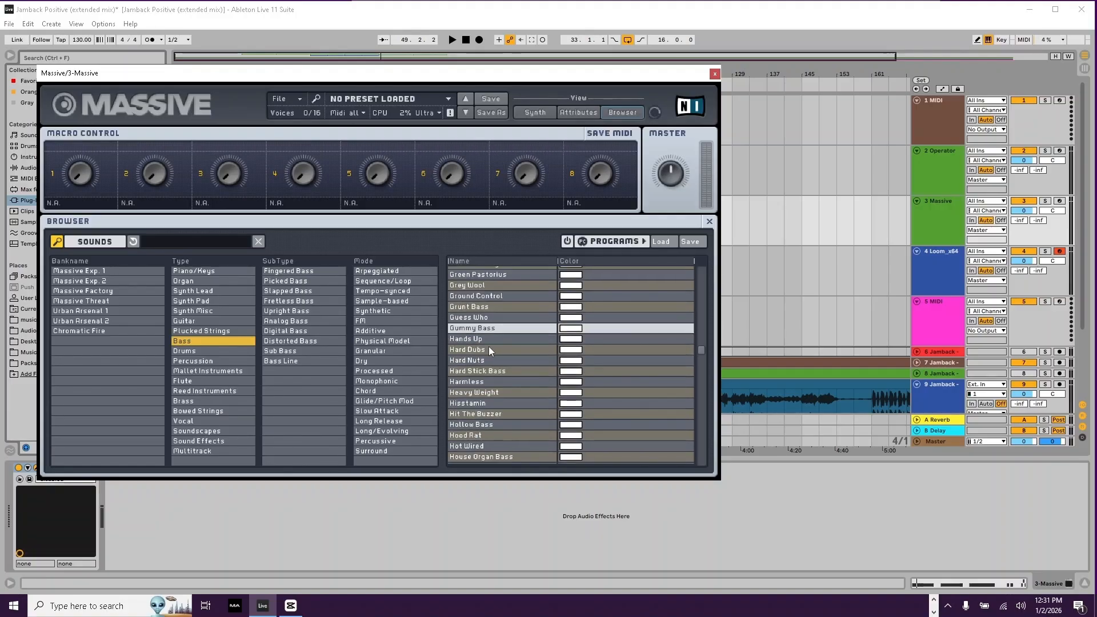
key("space")
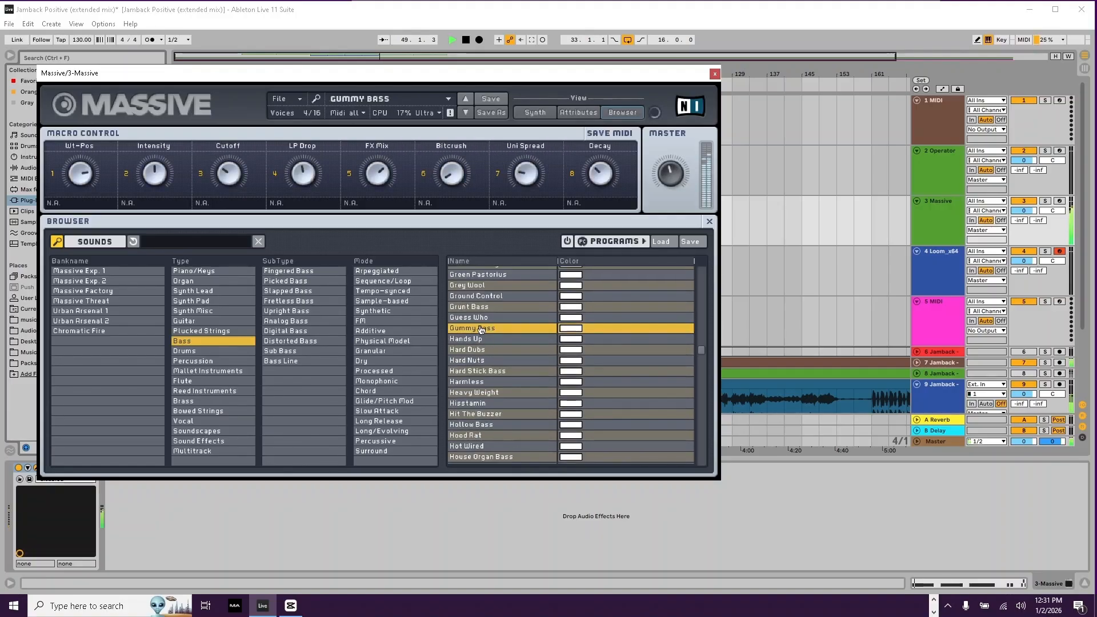
key("space")
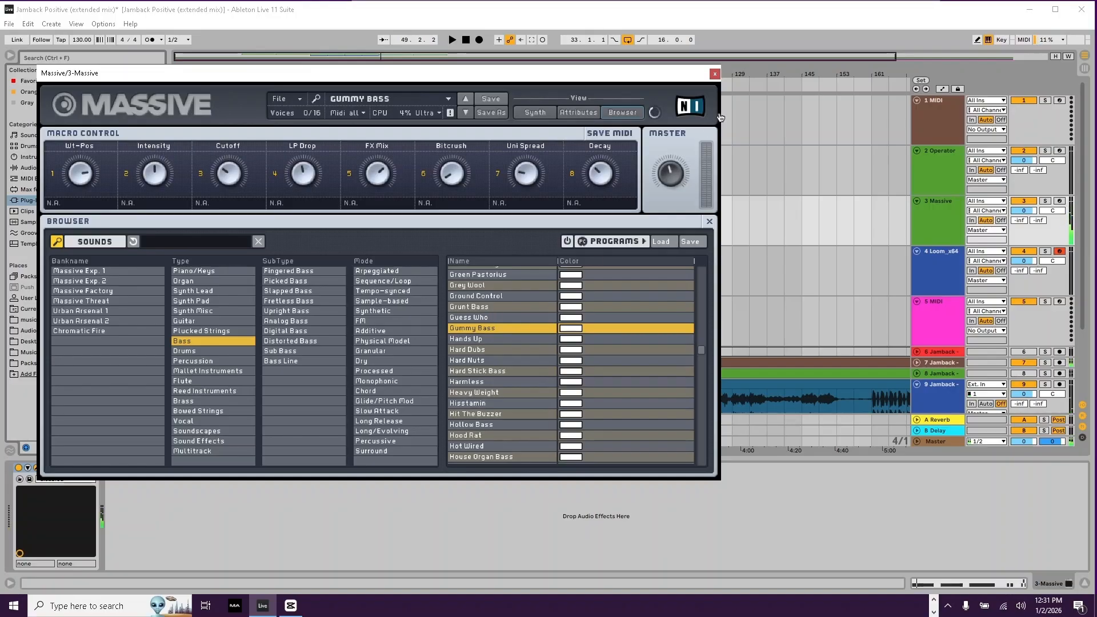
left_click(715, 74)
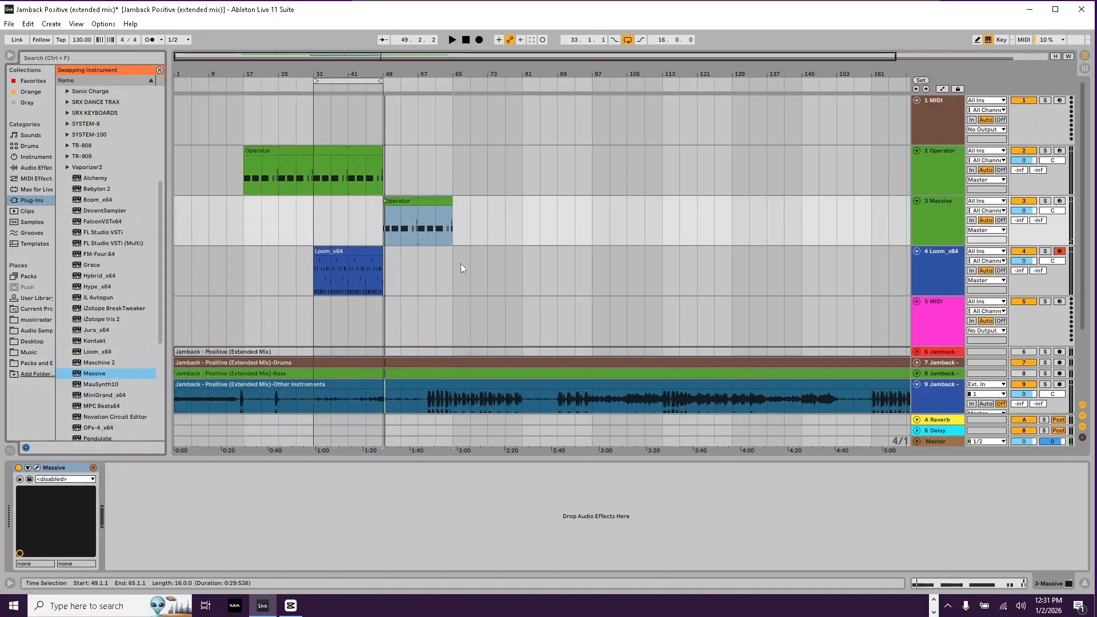
Step: Transpose all notes in the Massive track's clip at bar 49 up one octave
left_click(427, 201)
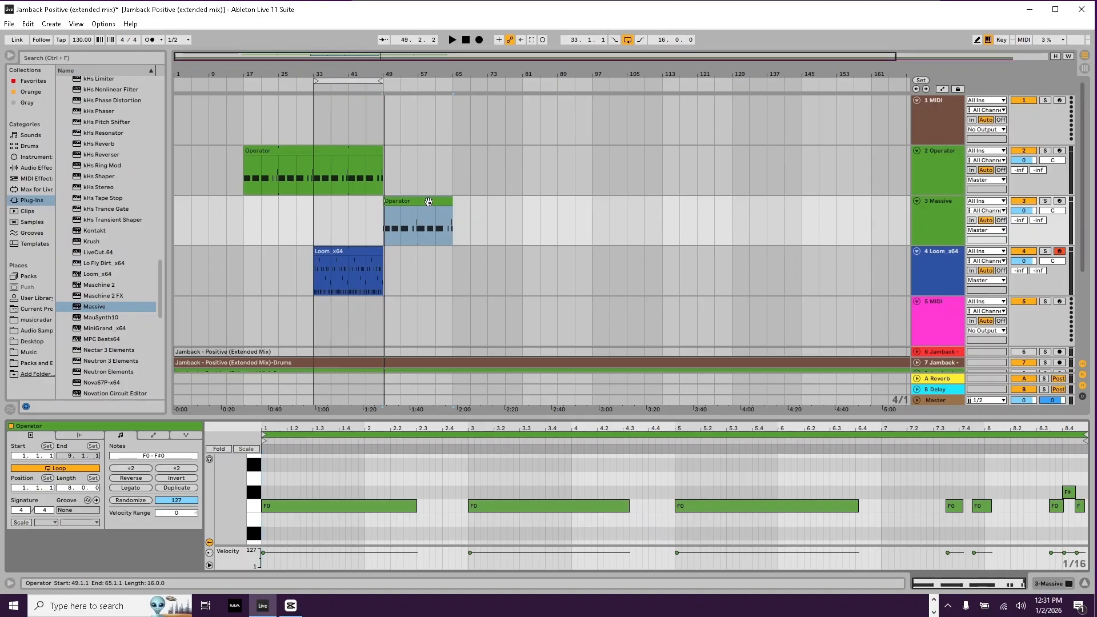
key("ctrl+a")
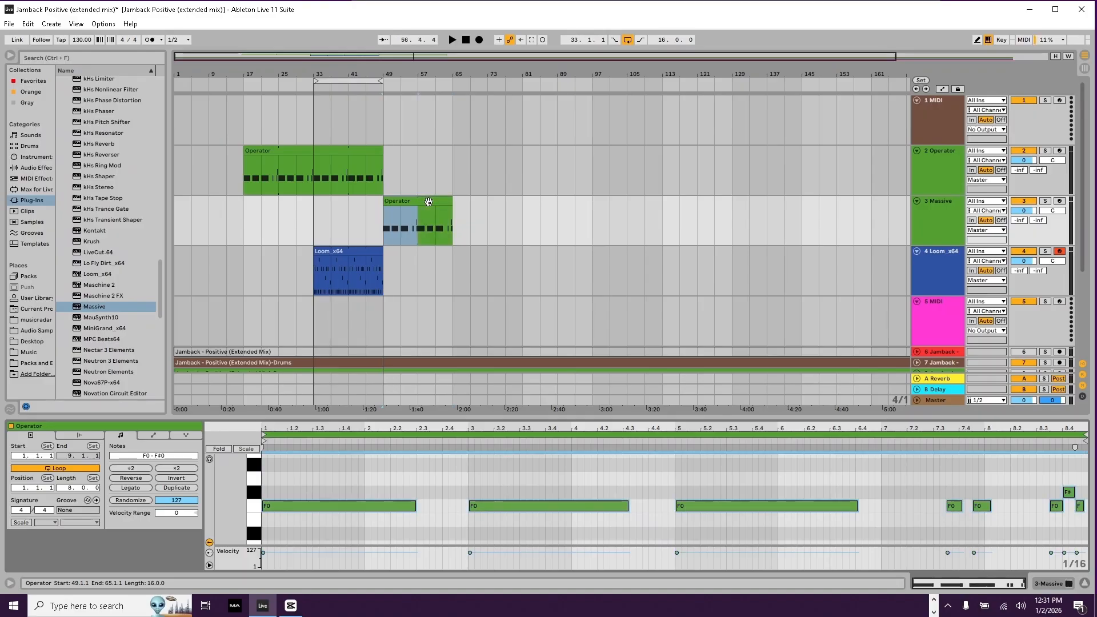
key("shift+Up")
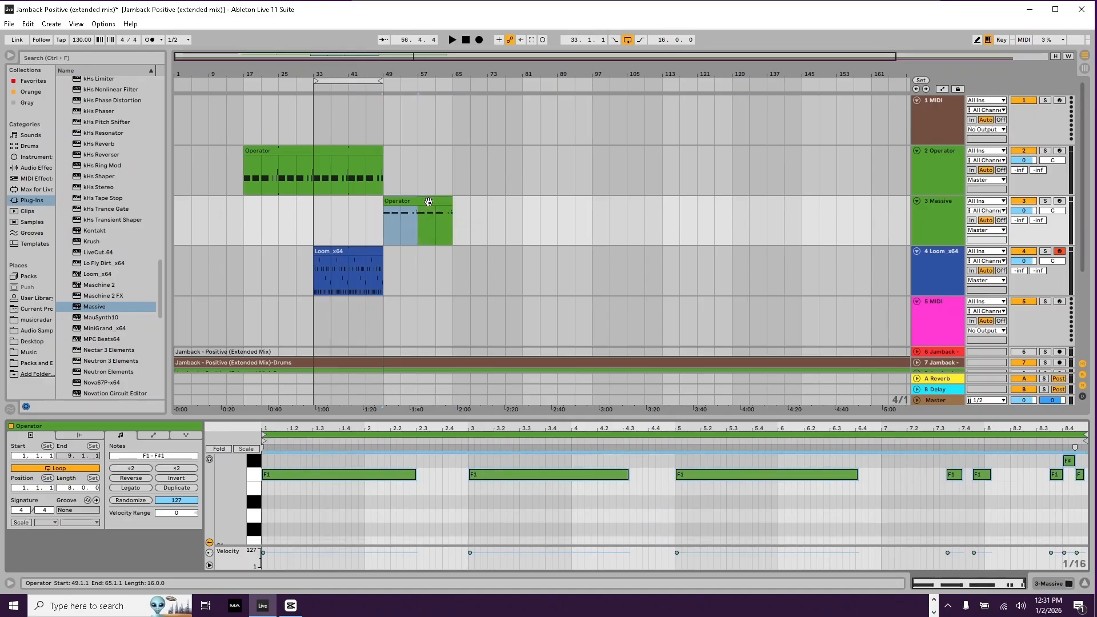
Step: Play the Massive track's clip from bar 49 and transpose its notes up one more octave to F2
key("space")
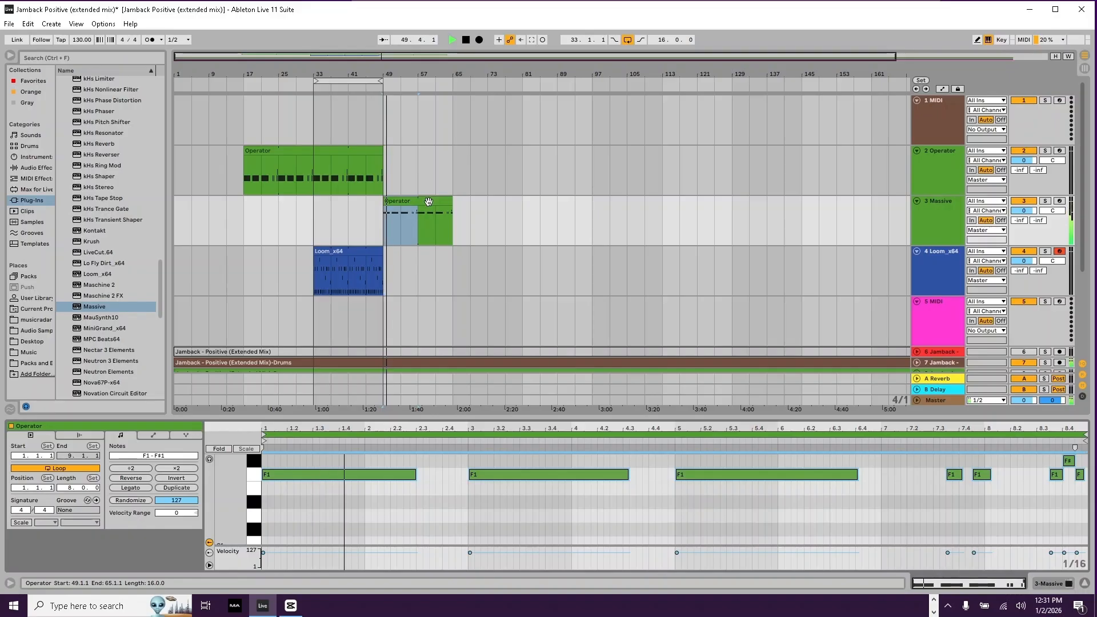
key("shift+Up")
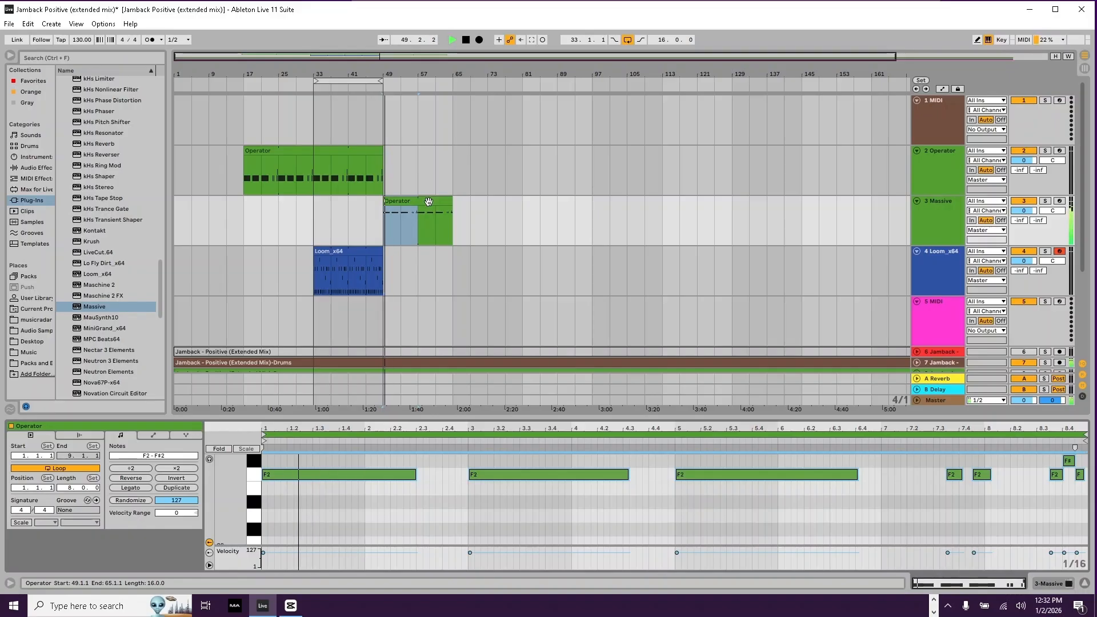
Step: Audition Massive's Guitar Synth, Guess Who and Grunt Bass presets, return to Guess Who, and close the plug-in window
key("shift+Tab")
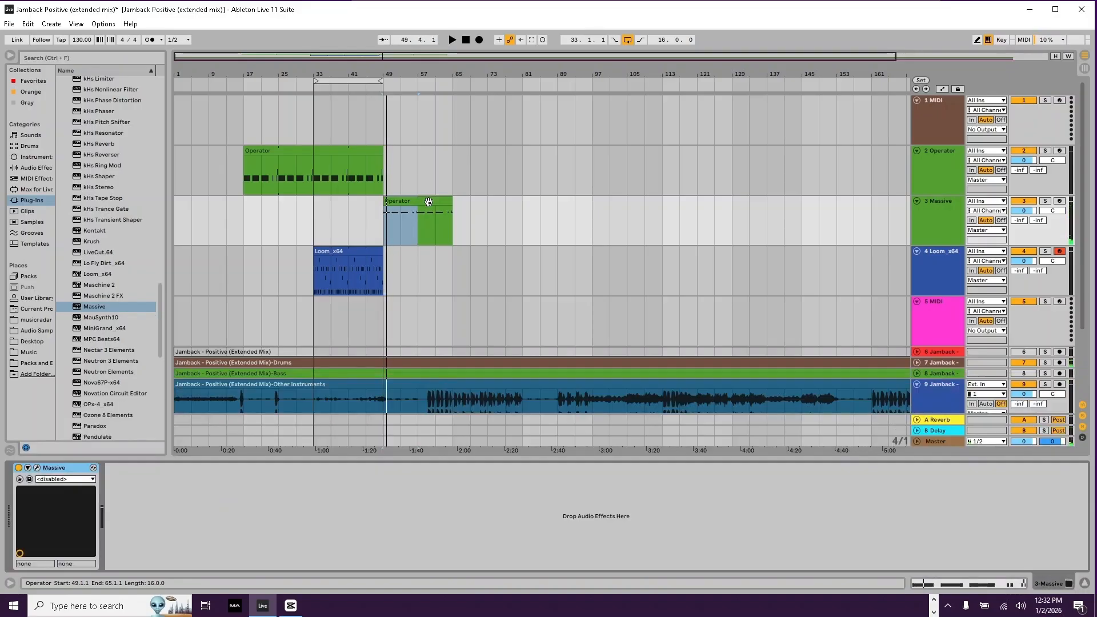
left_click(36, 467)
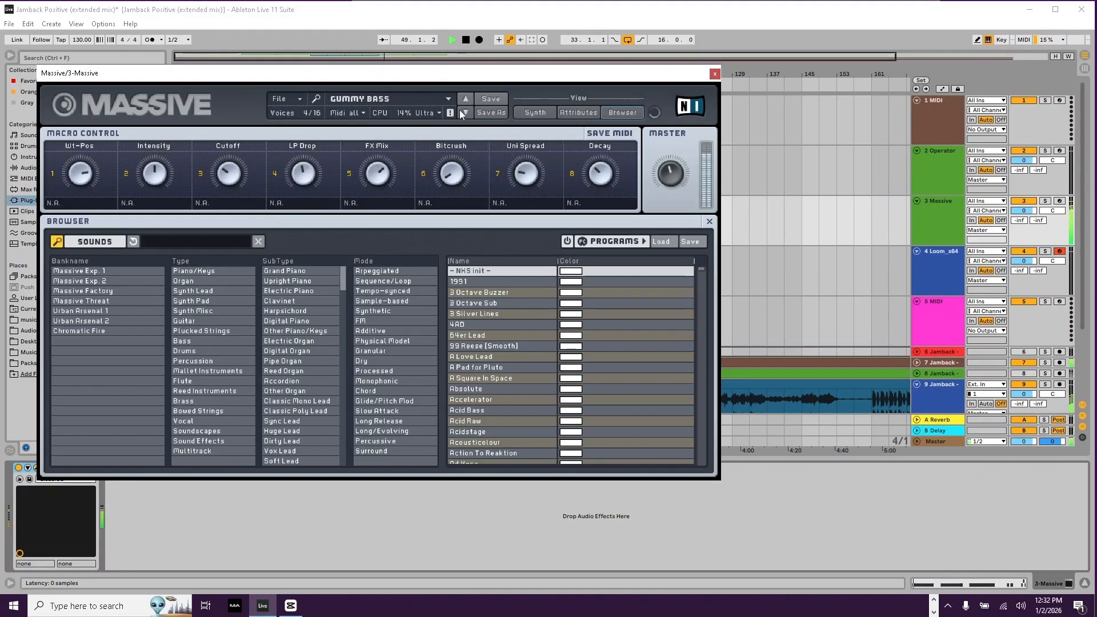
left_click(465, 98)
key("space")
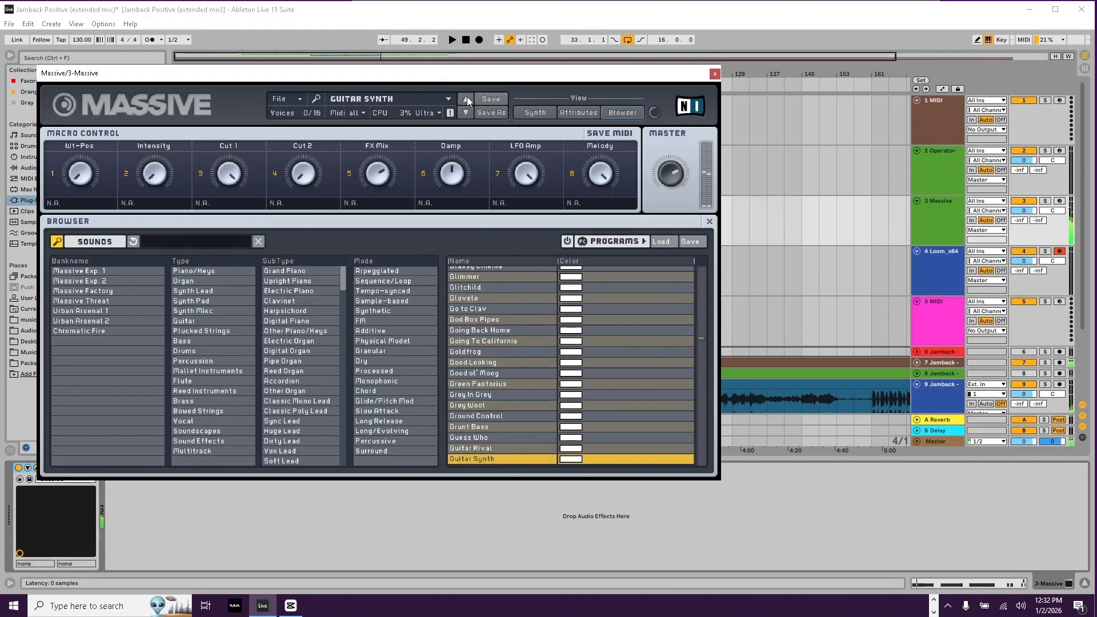
left_click(467, 98)
left_click(467, 99)
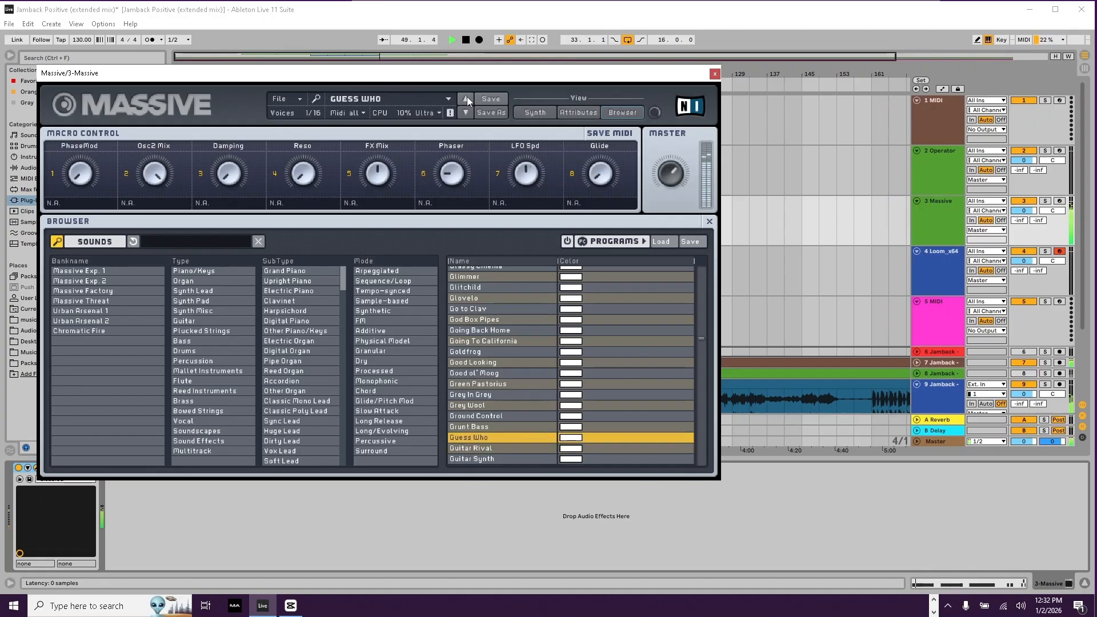
key("space")
left_click(467, 99)
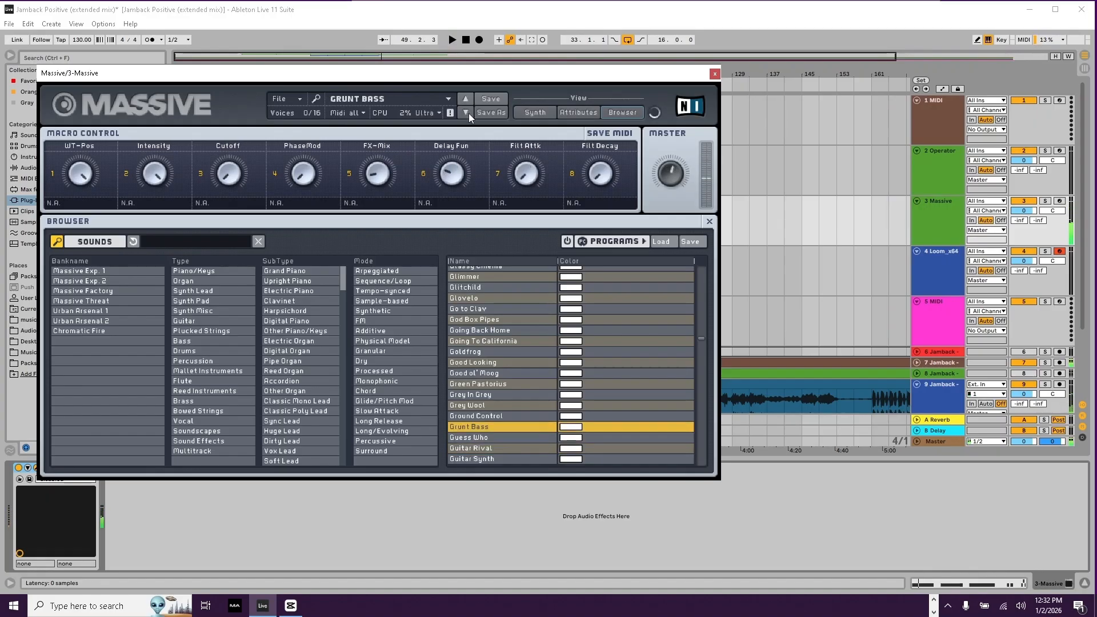
left_click(467, 113)
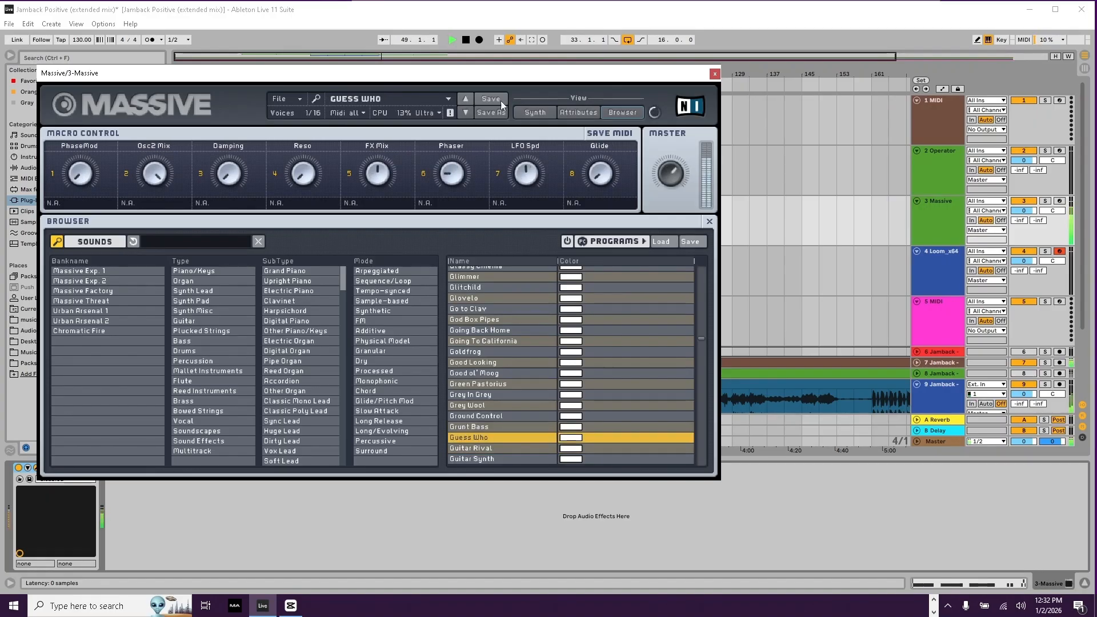
left_click(715, 74)
Step: Transpose all notes in the Massive track's clip down one octave to F1 and play it from bar 49
double_click(439, 202)
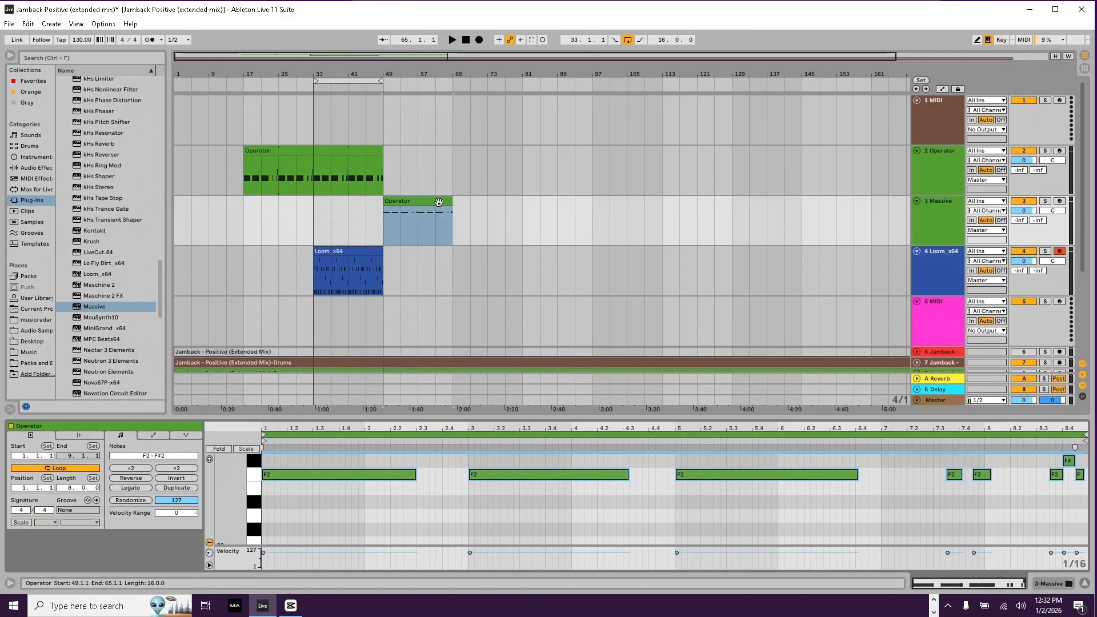
key("shift+Down")
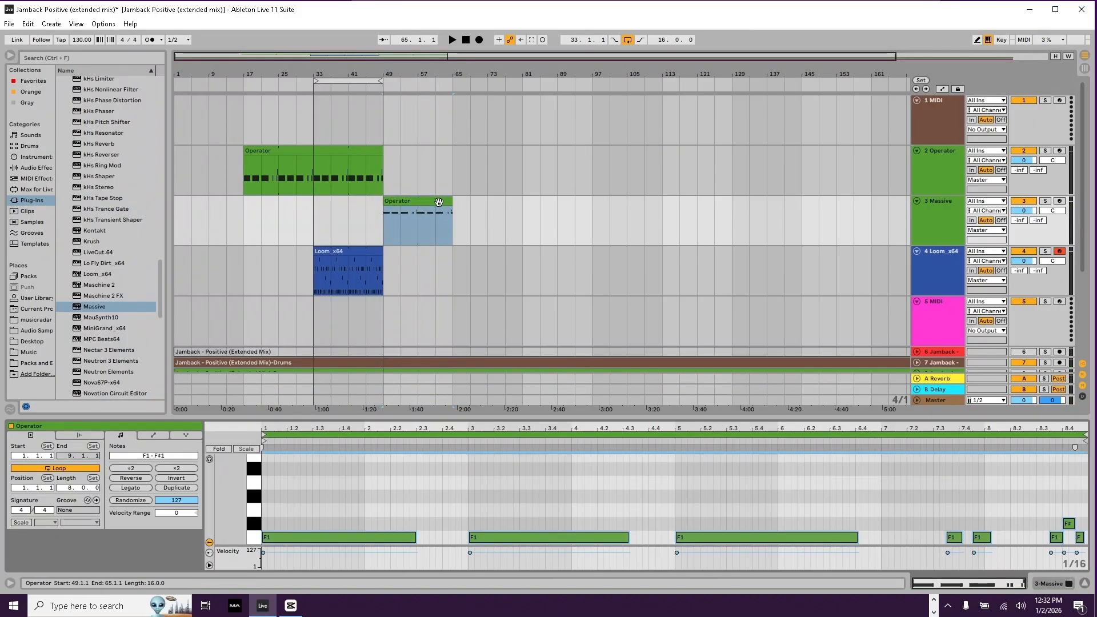
key("space")
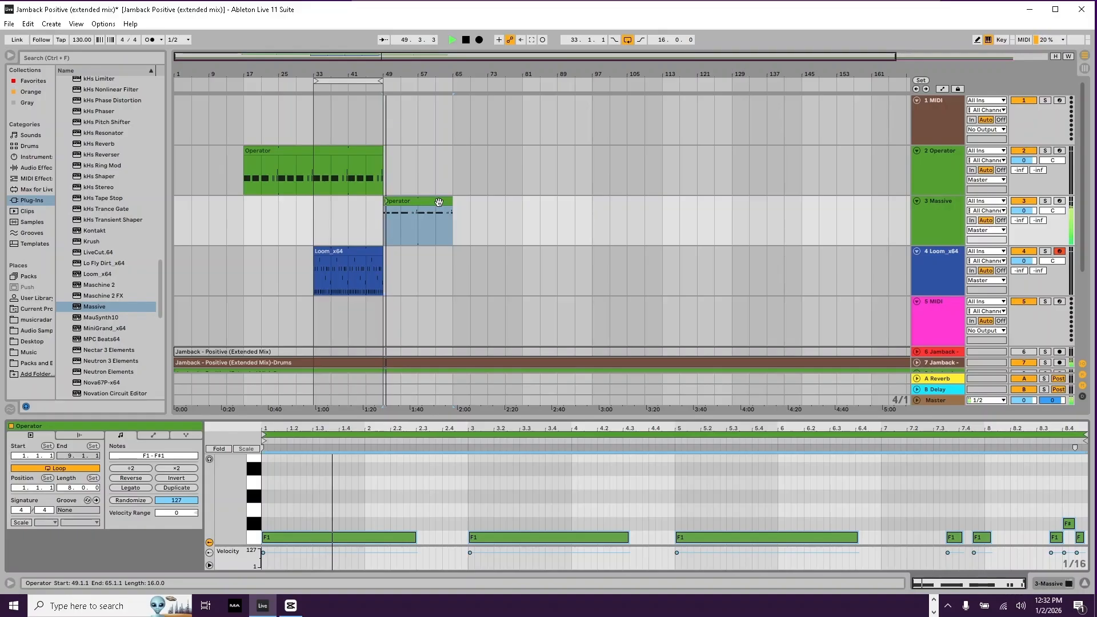
left_click(412, 218)
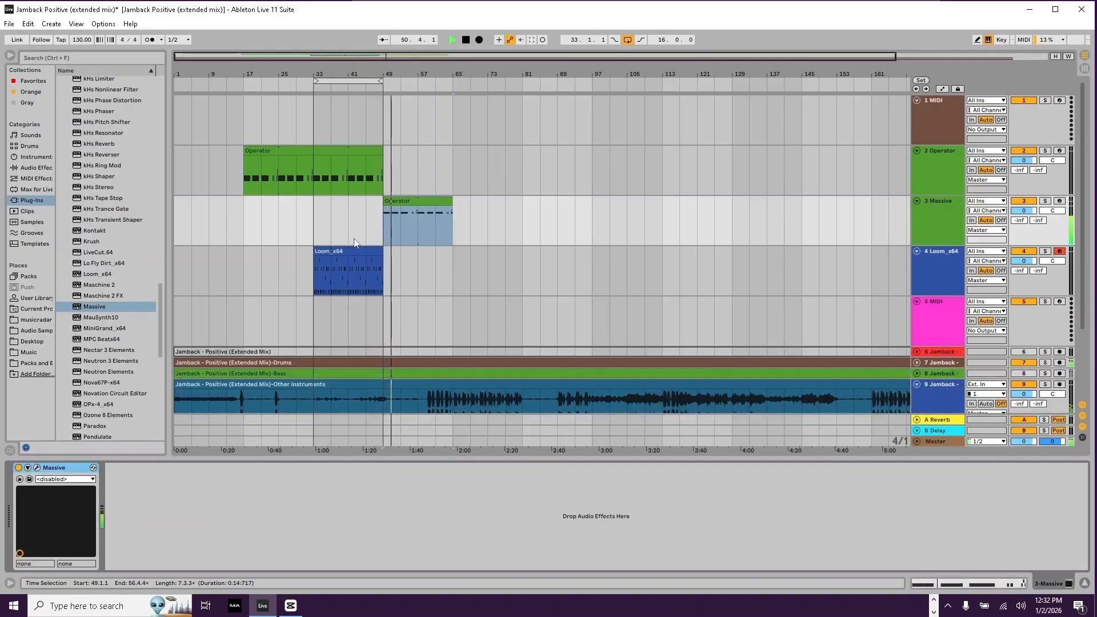
Step: Audition Massive's neighbouring presets from Grunt Bass onward during playback, load Hard Dubs, and close the plug-in window
left_click(37, 468)
left_click(467, 101)
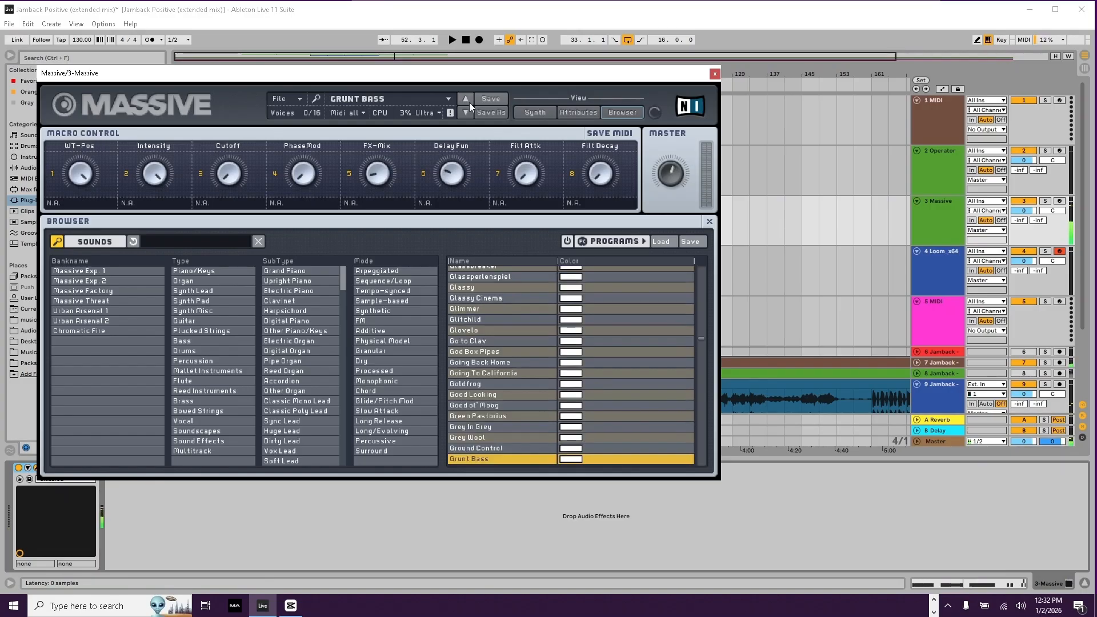
left_click(466, 112)
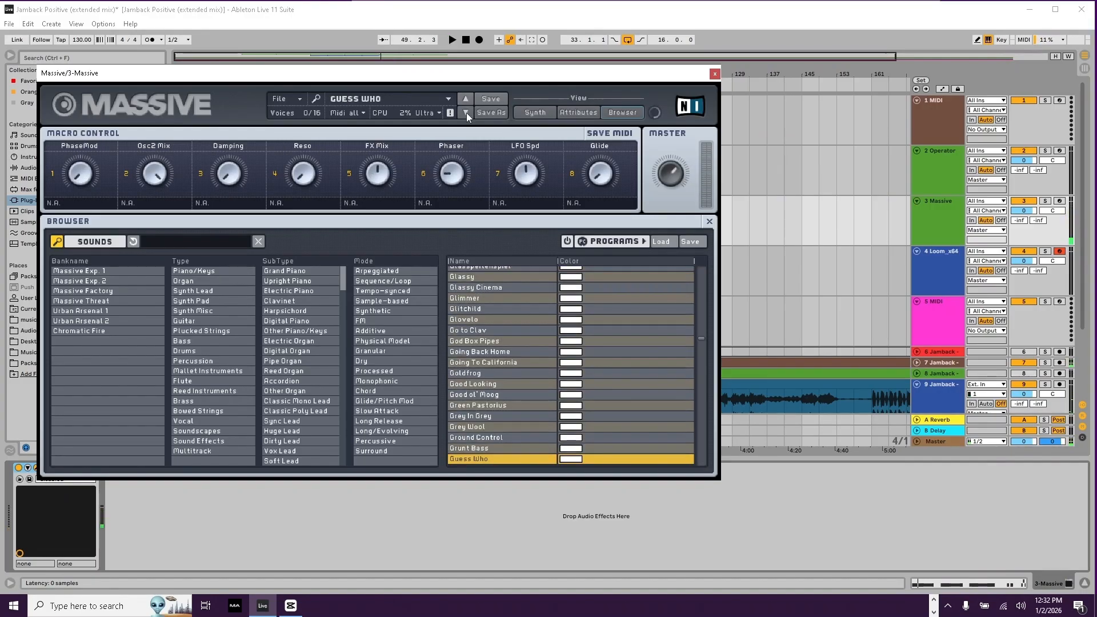
left_click(467, 112)
key("space")
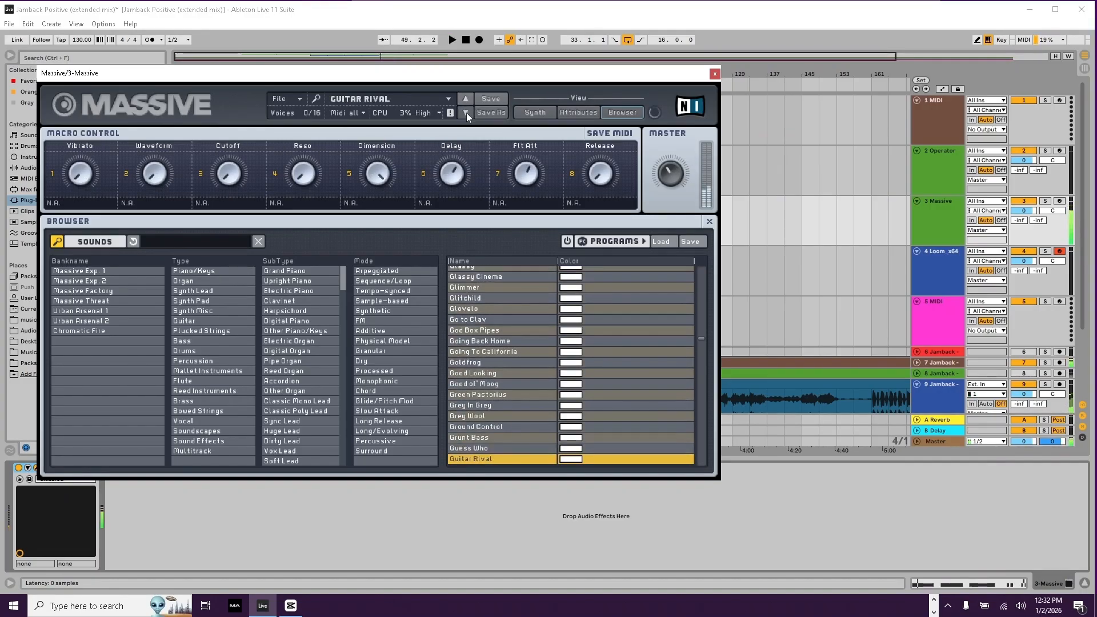
left_click(466, 112)
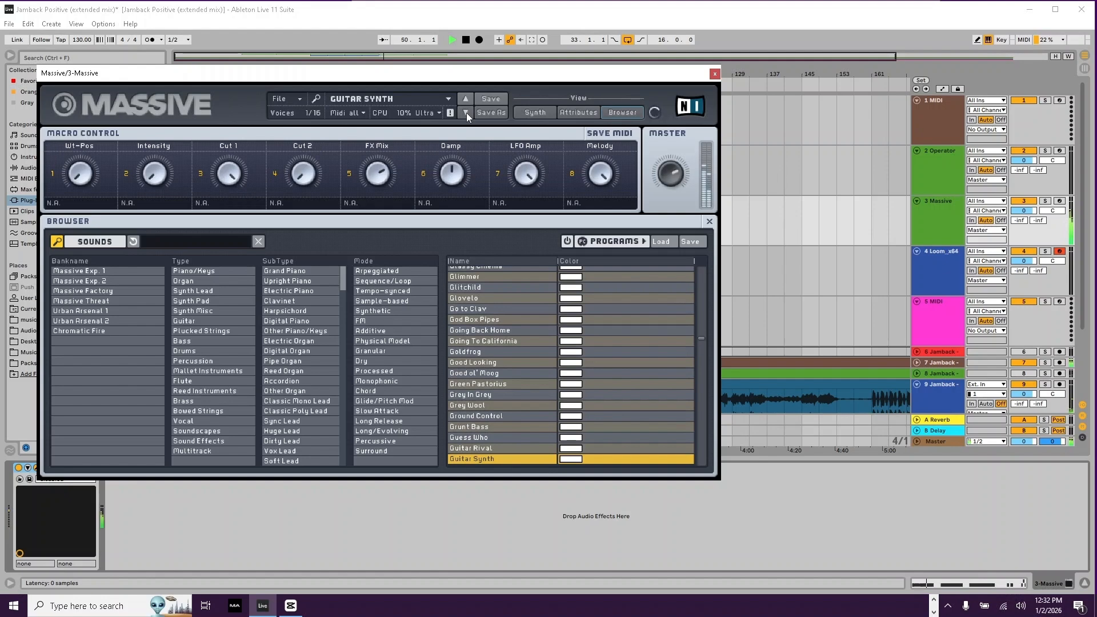
left_click(466, 112)
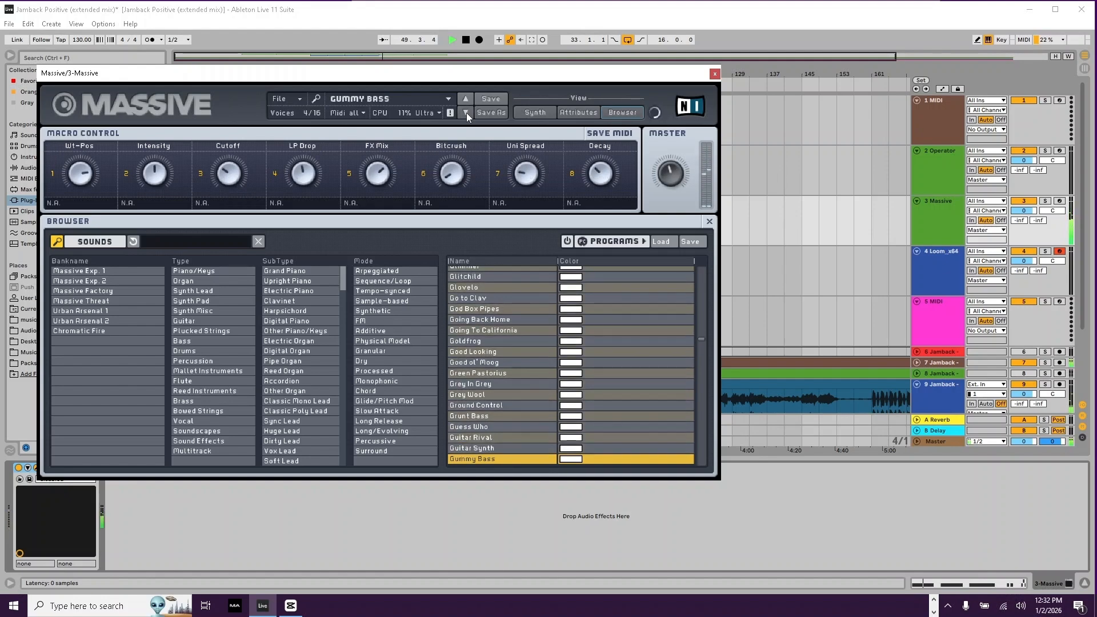
left_click(467, 112)
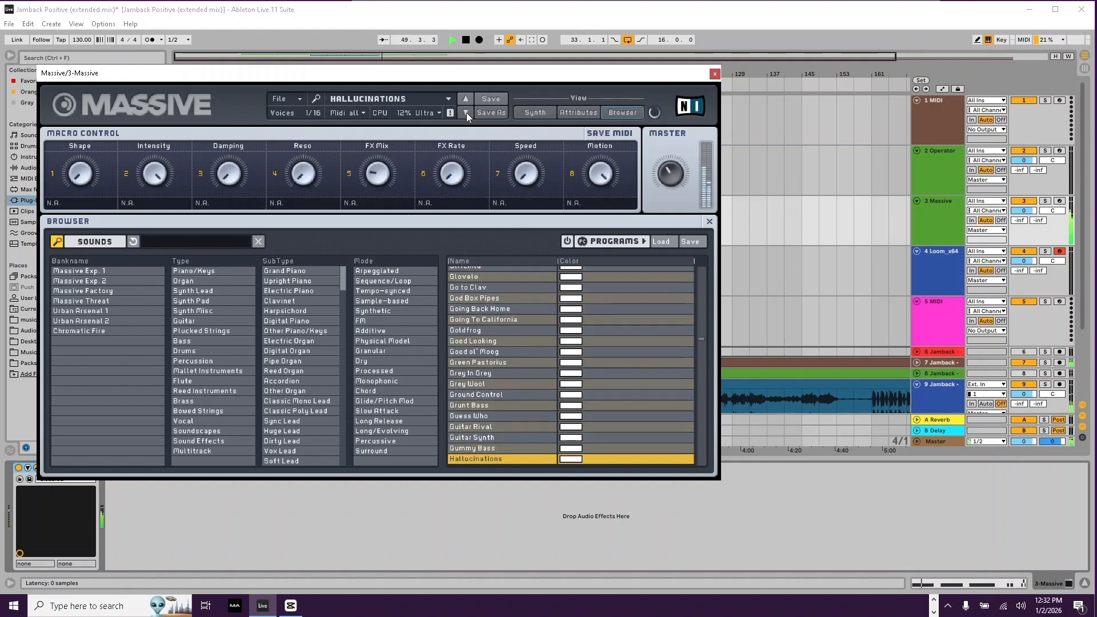
left_click(467, 112)
left_click(466, 112)
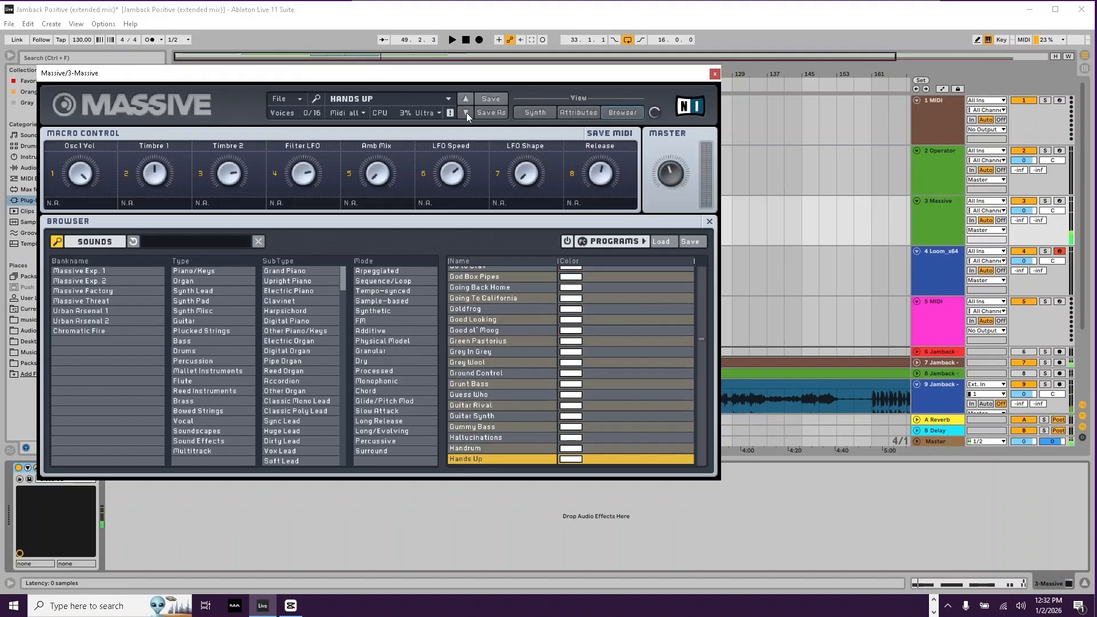
left_click(466, 112)
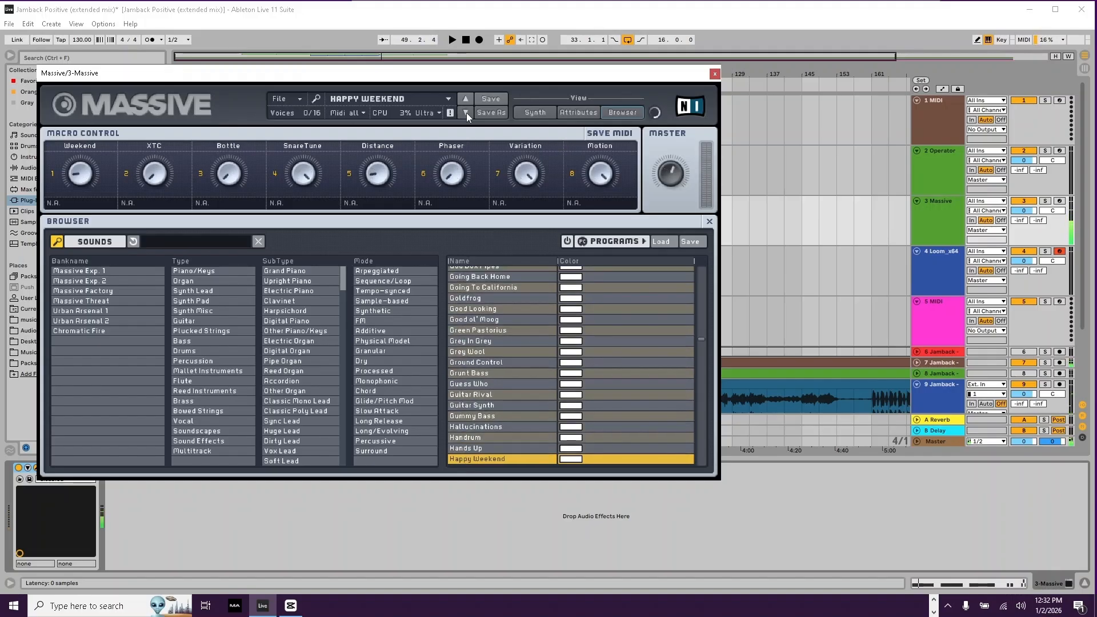
left_click(466, 112)
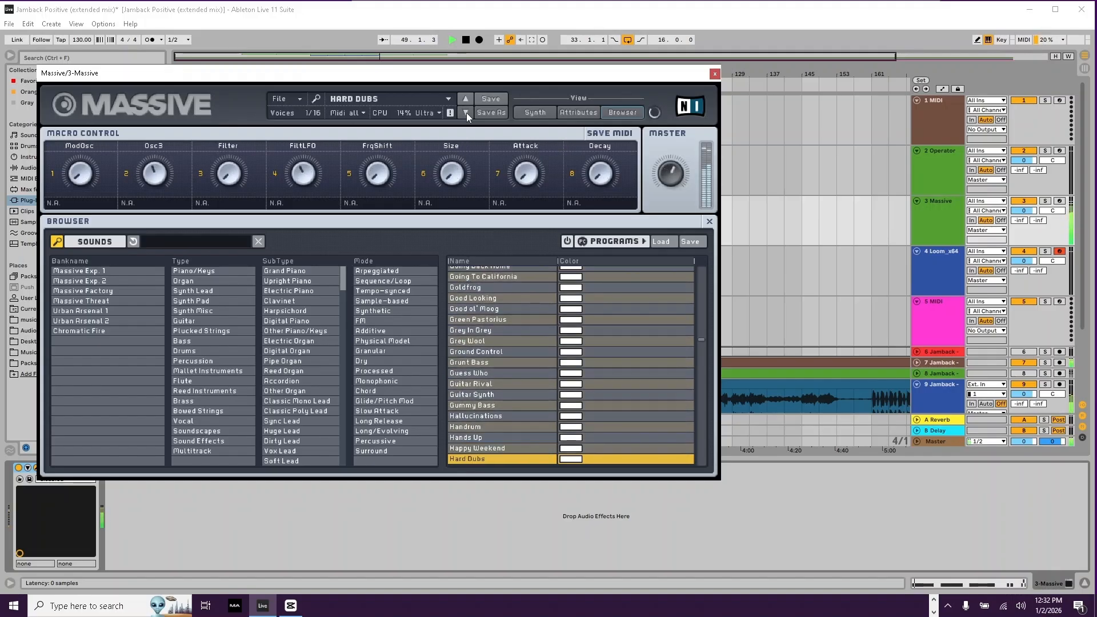
key("space")
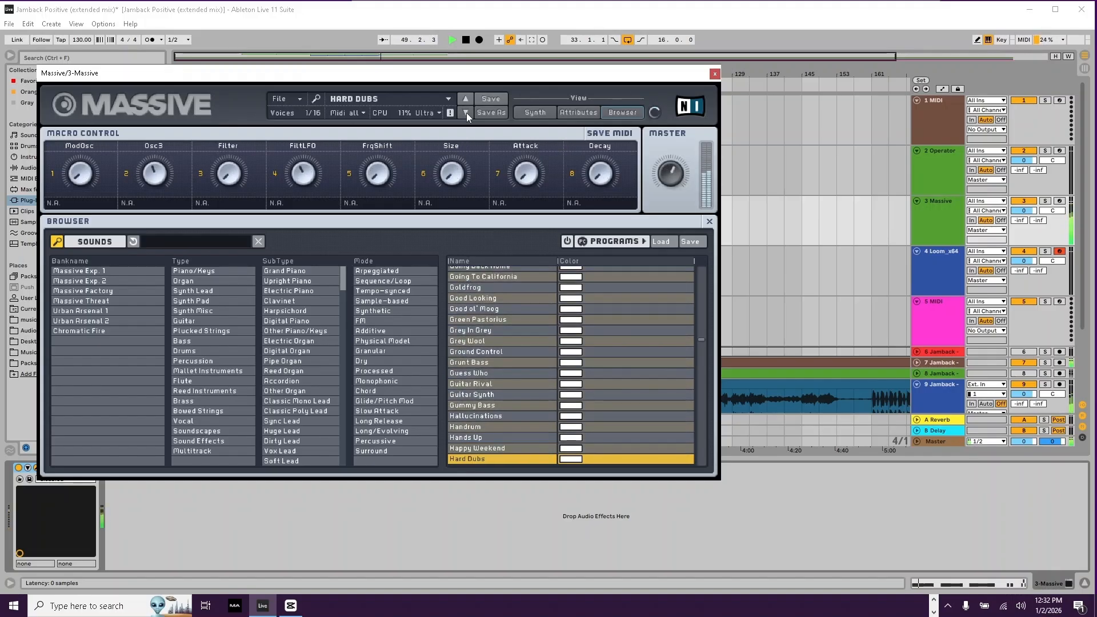
left_click(713, 75)
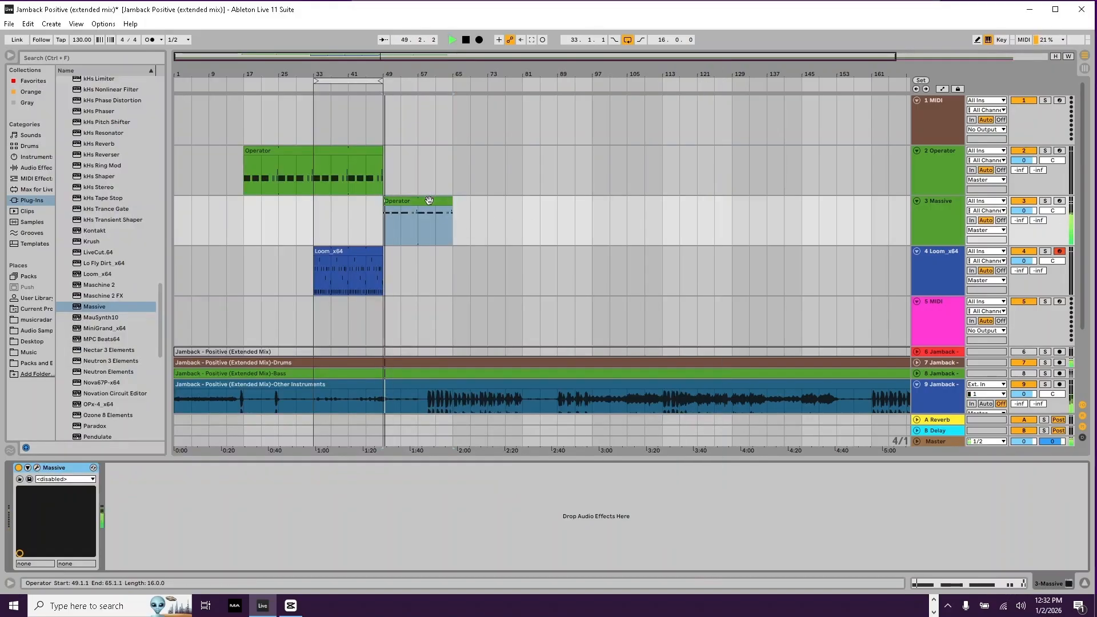
Step: Extend the Massive track's clip back to start at bar 33 and play the arrangement from bar 17
key("space")
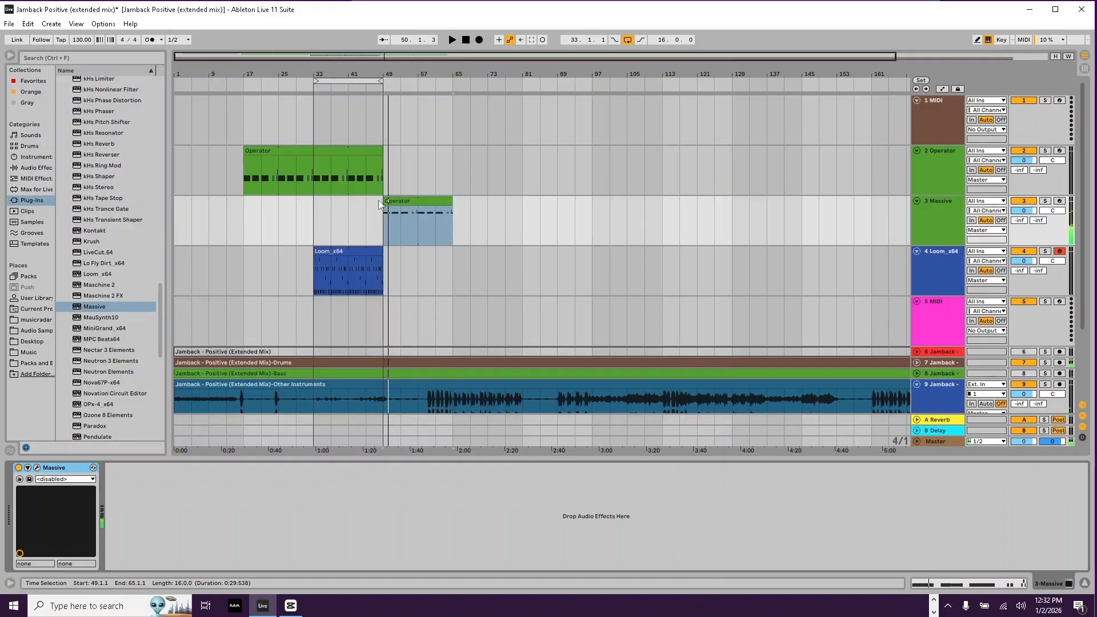
left_click_drag(382, 204, 313, 206)
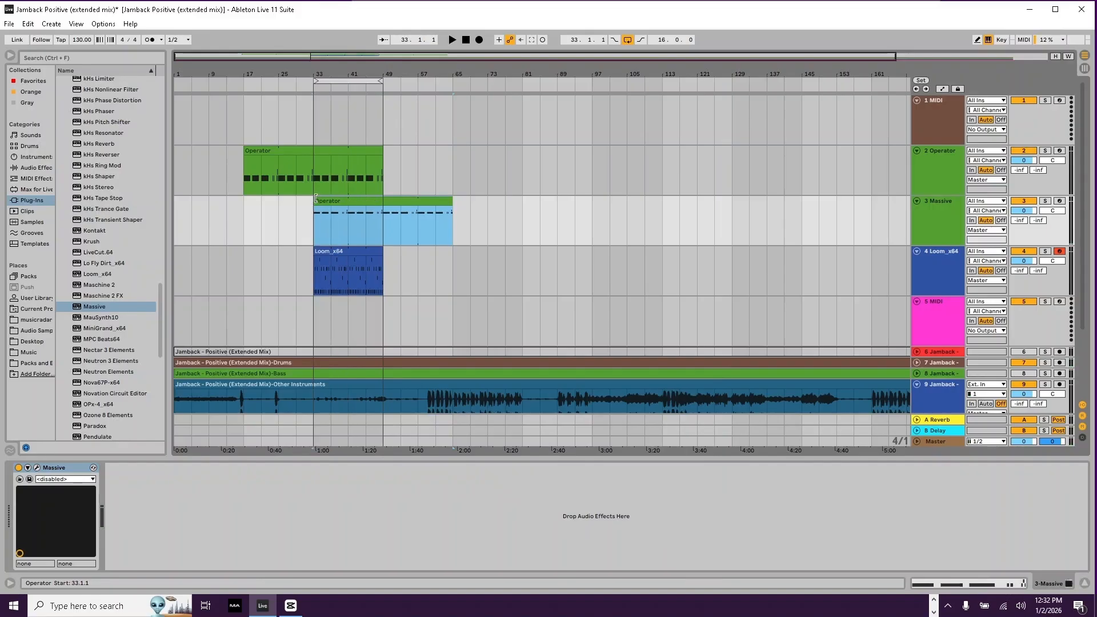
left_click(251, 210)
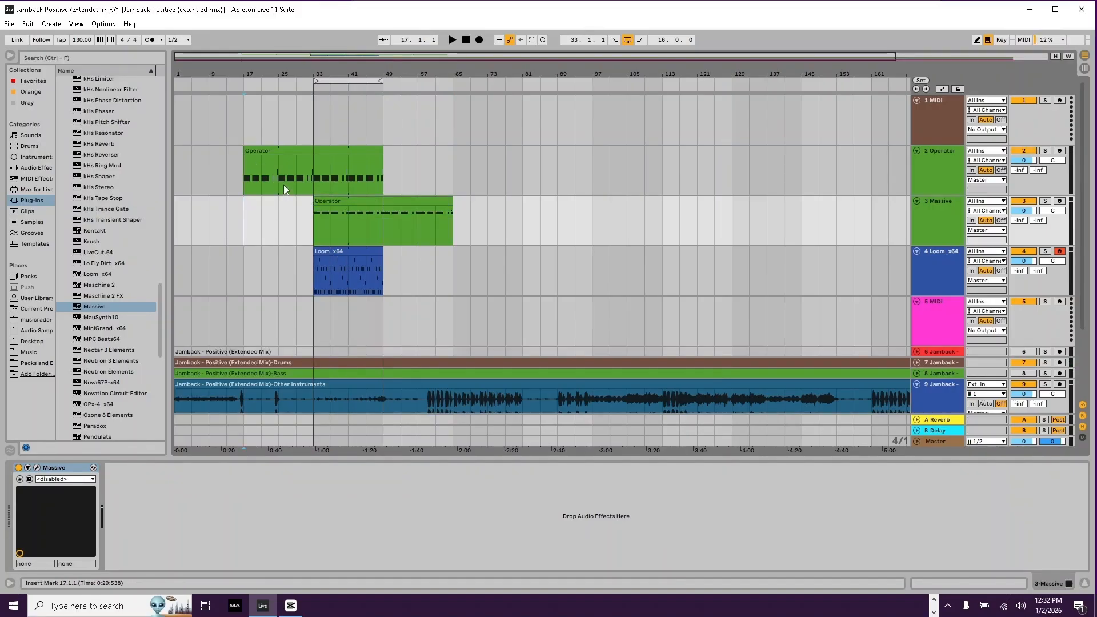
key("space")
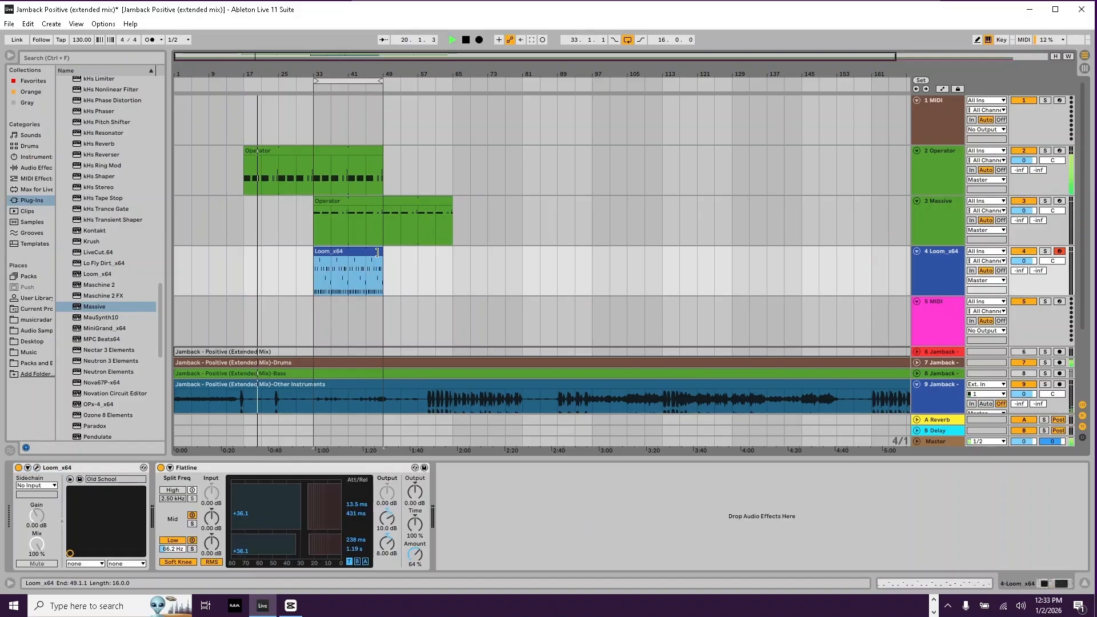
Step: Duplicate the Loom_x64 clip after the original and trim the copy's start to bar 57
left_click(377, 252)
key("ctrl+d")
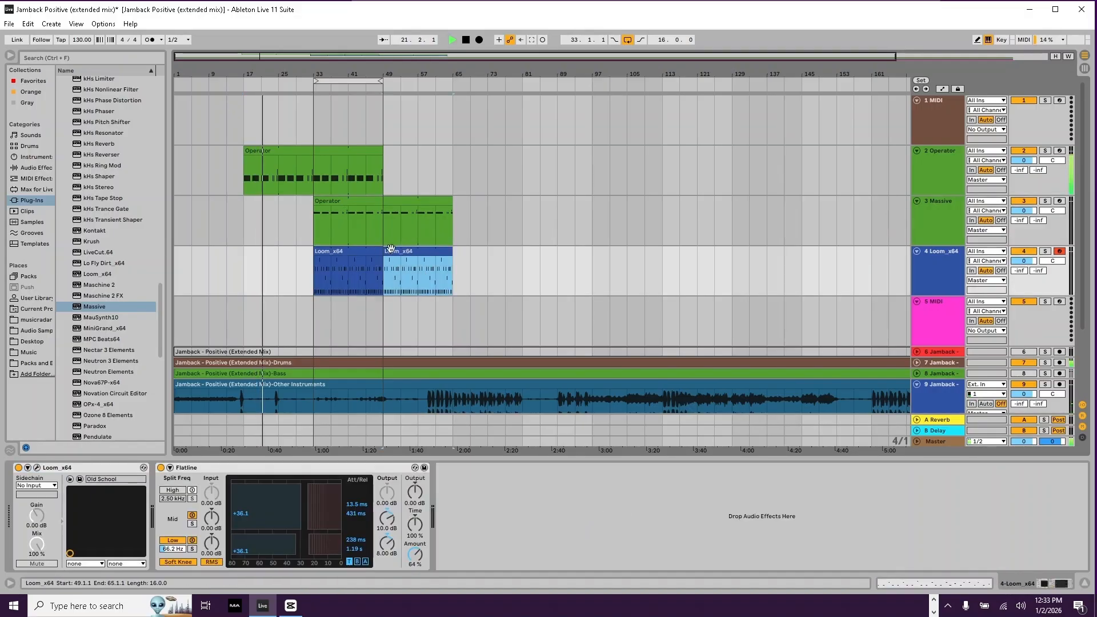
left_click_drag(383, 252, 419, 254)
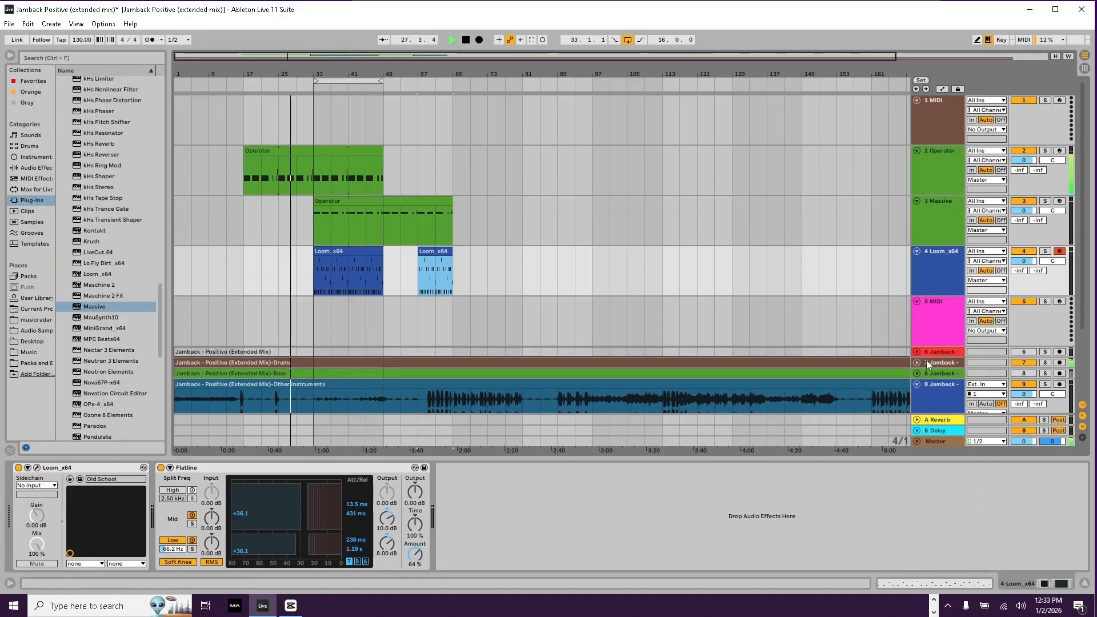
Step: Review the MIDI parts against the stem tracks during playback and save the Live set
scroll(870, 312, "down", 2)
scroll(857, 309, "down", 2)
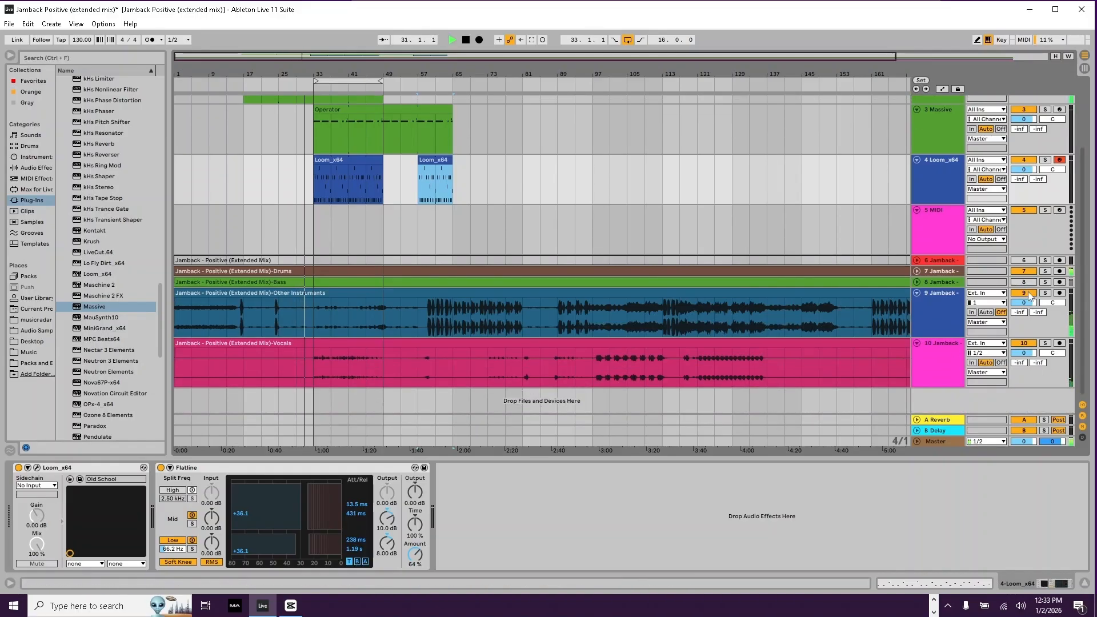
scroll(620, 228, "up", 4)
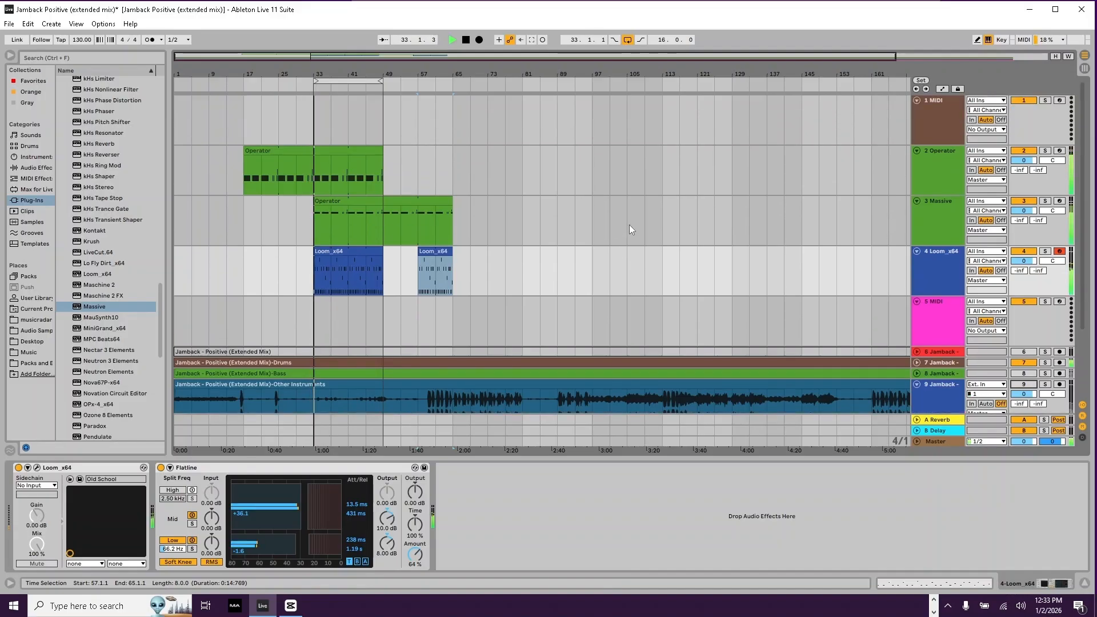
scroll(637, 218, "down", 1)
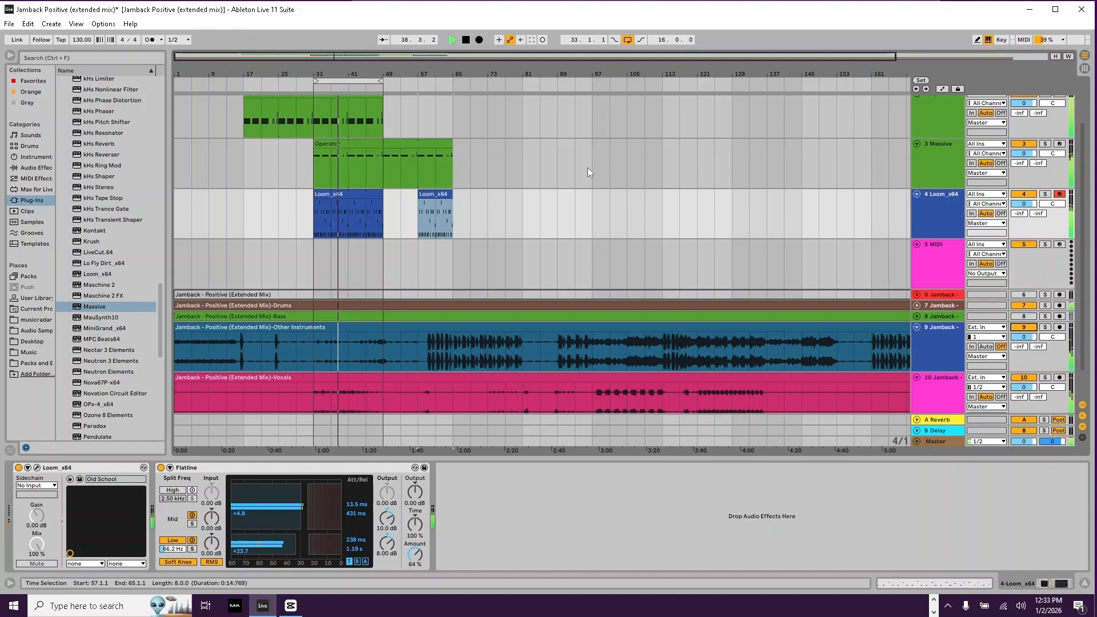
scroll(590, 168, "up", 1)
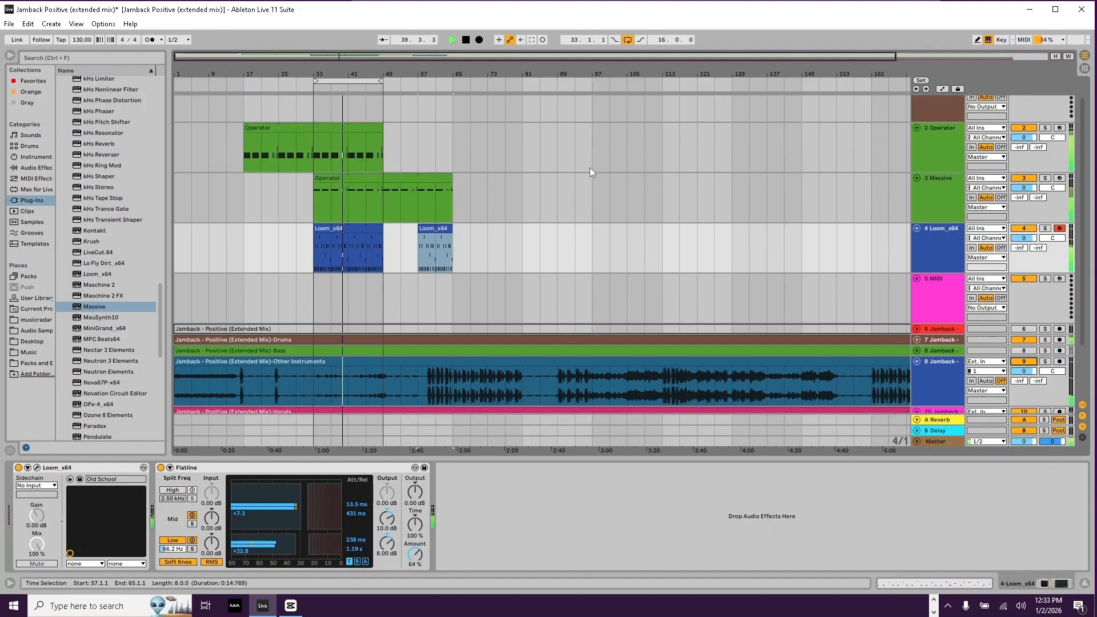
key("ctrl+s")
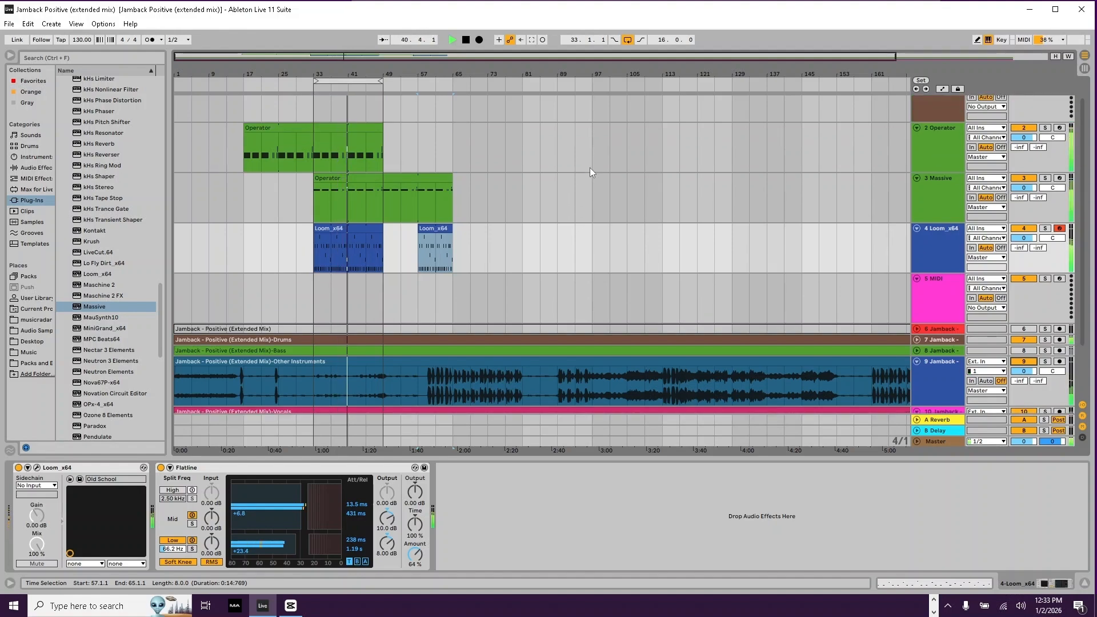
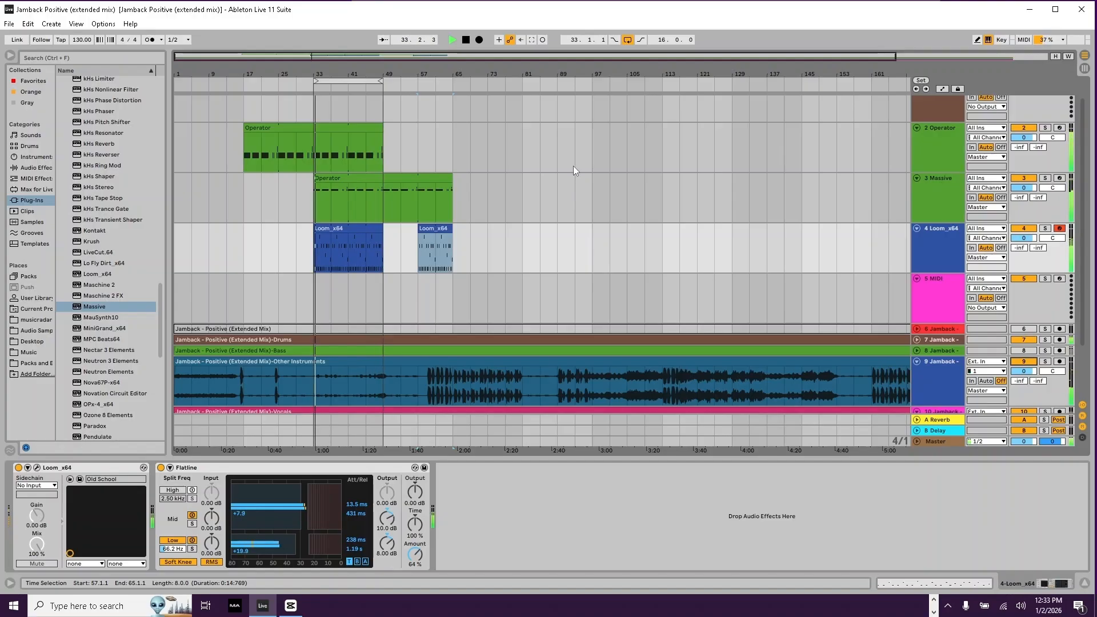
Step: Turn off arrangement looping, set the insert marker at bar 45, and extend the second Loom_x64 clip's start back to bar 53
left_click(627, 40)
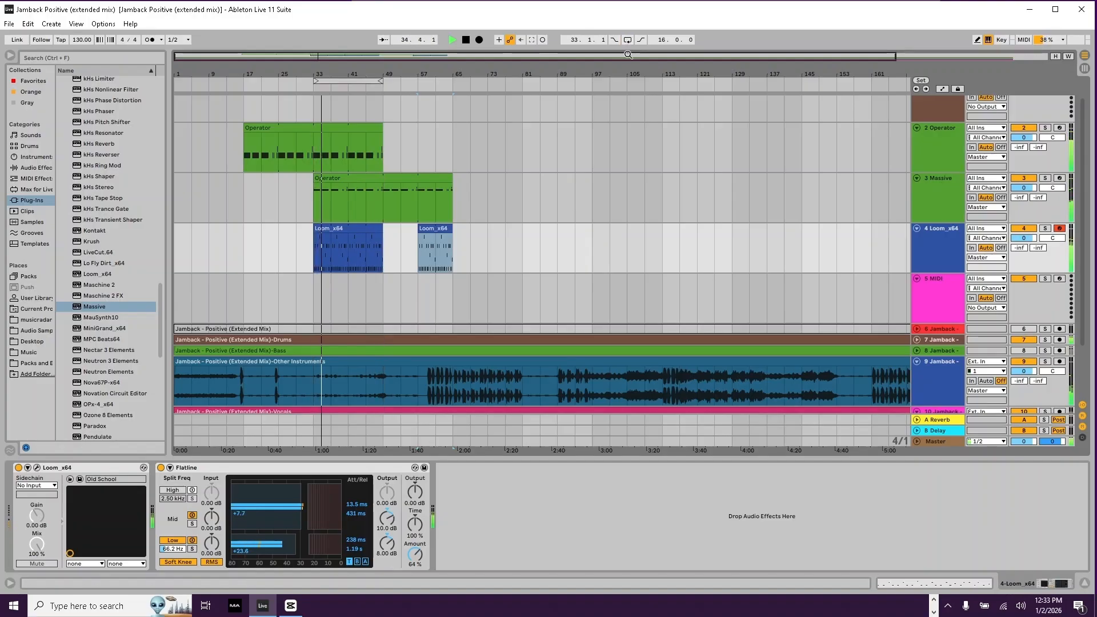
left_click(369, 204)
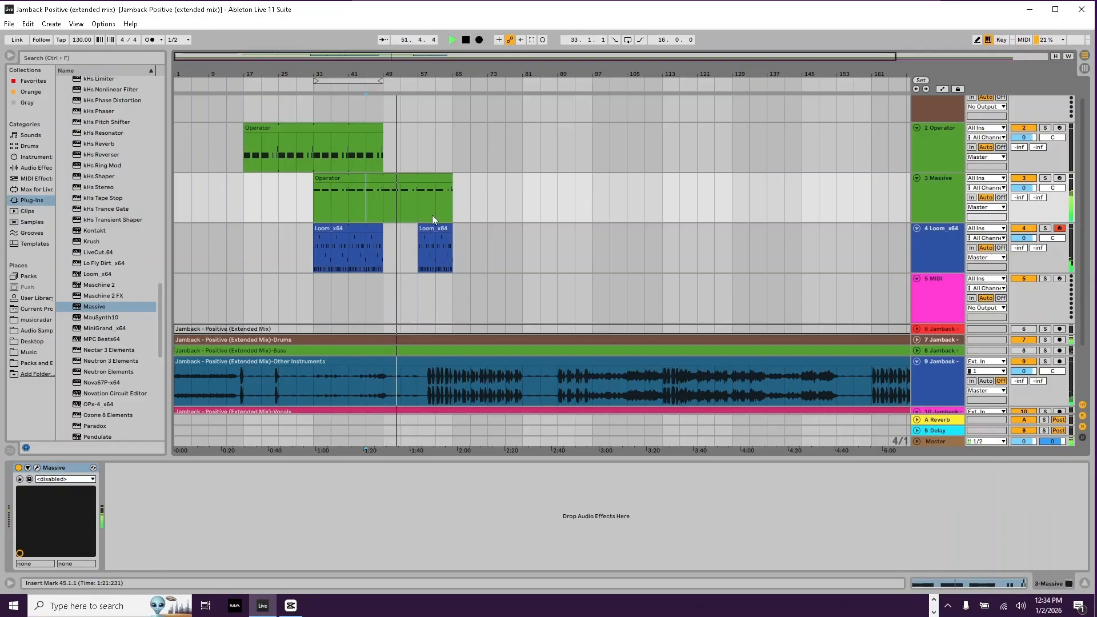
left_click_drag(418, 228, 401, 229)
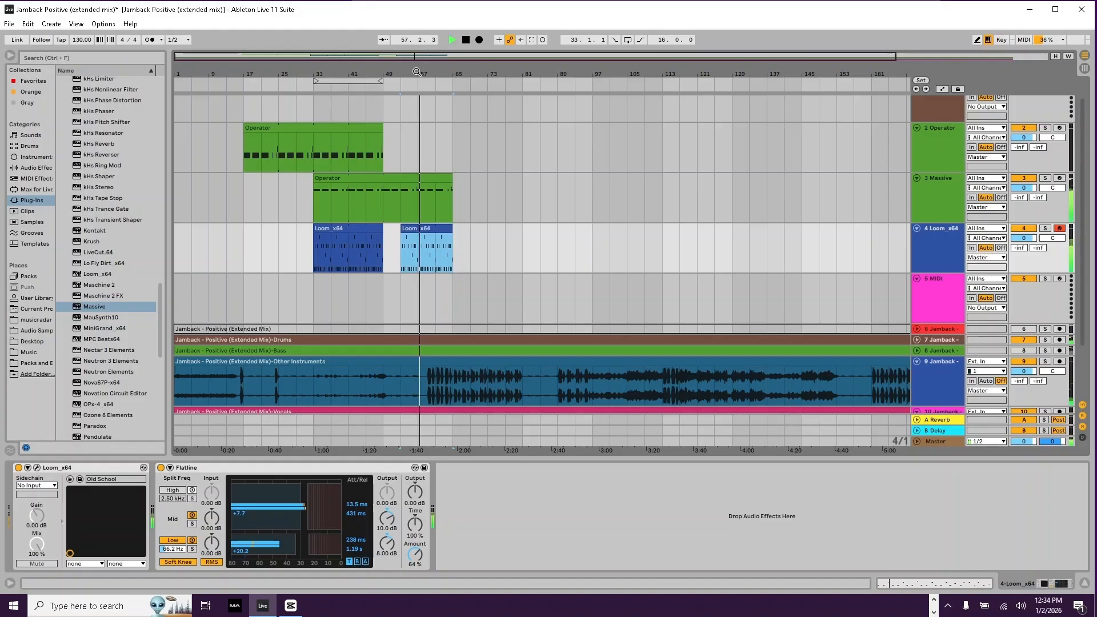
Step: Try extending the Massive track's clip to bar 69, unfold the Drums stem track, and trim the clip's end back to bar 65
left_click_drag(417, 72, 422, 100)
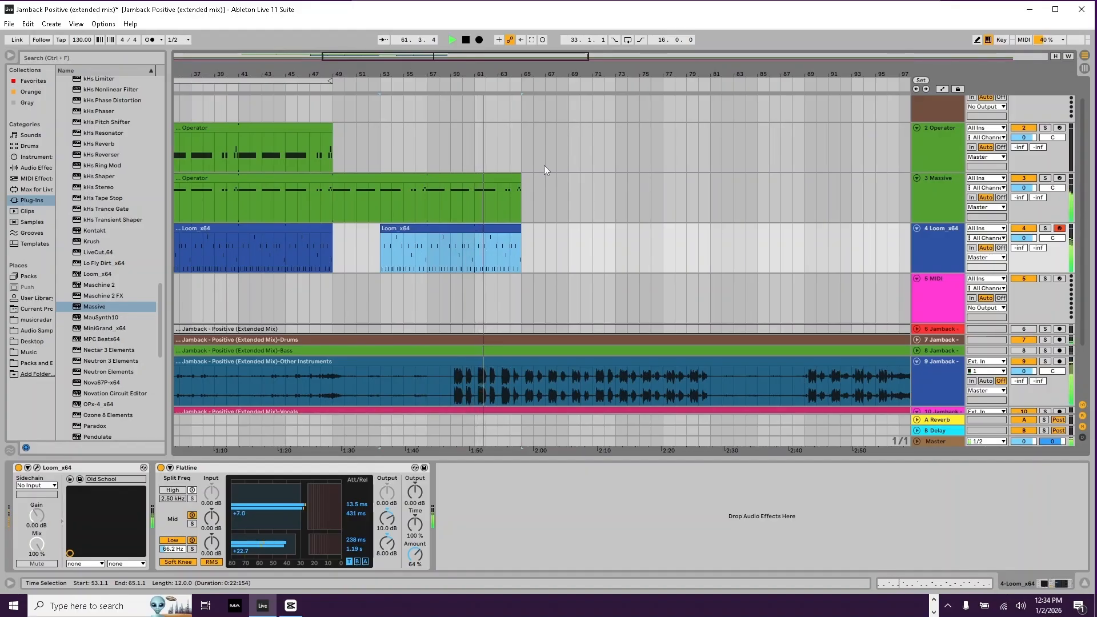
left_click_drag(520, 178, 570, 185)
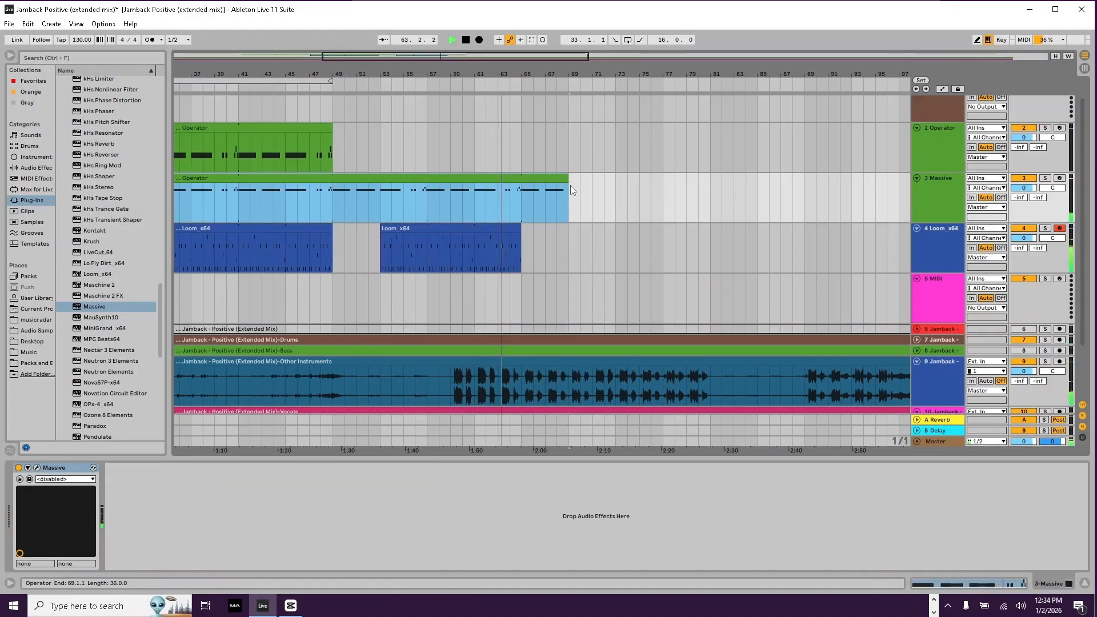
left_click(917, 340)
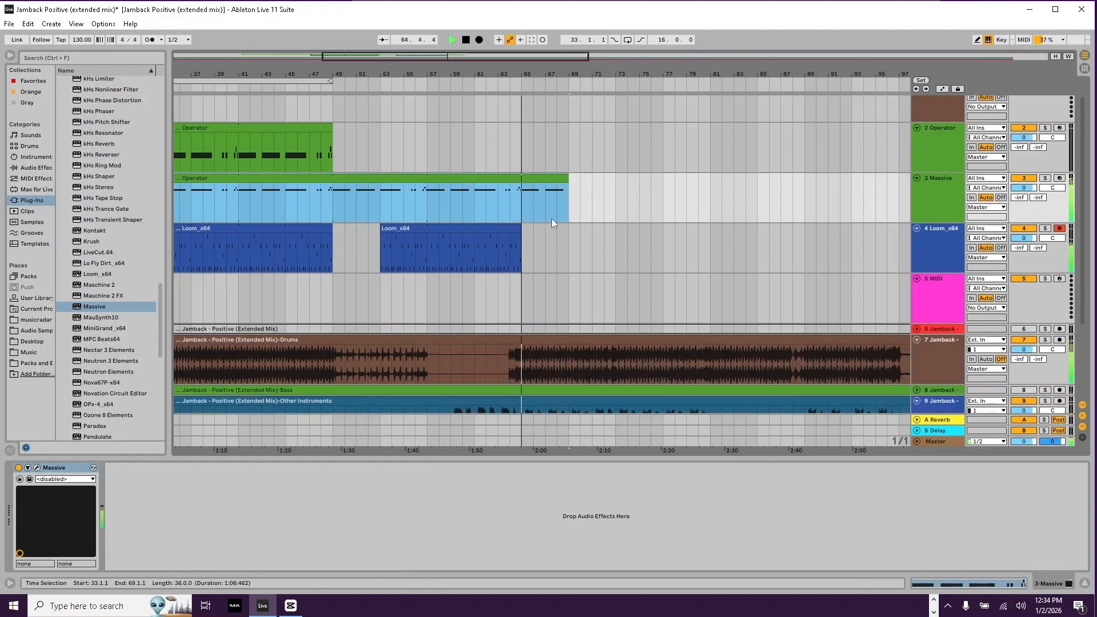
left_click_drag(565, 178, 522, 178)
Step: Duplicate the Operator track's clip, move the copy to start at bar 65, and play the arrangement from there
left_click(525, 147)
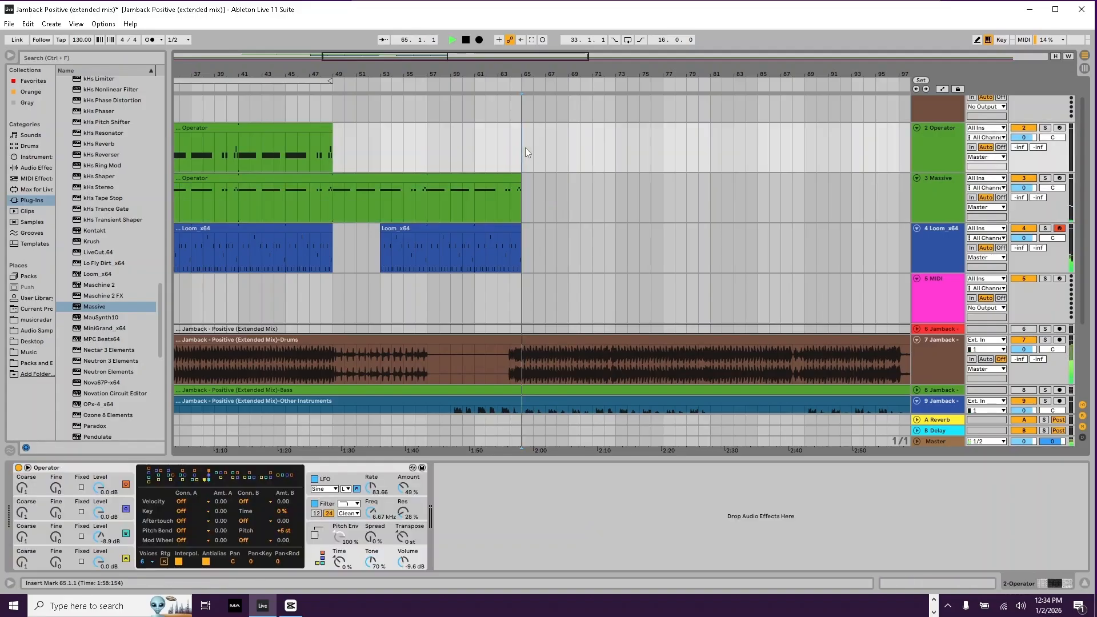
key("space")
left_click(281, 127)
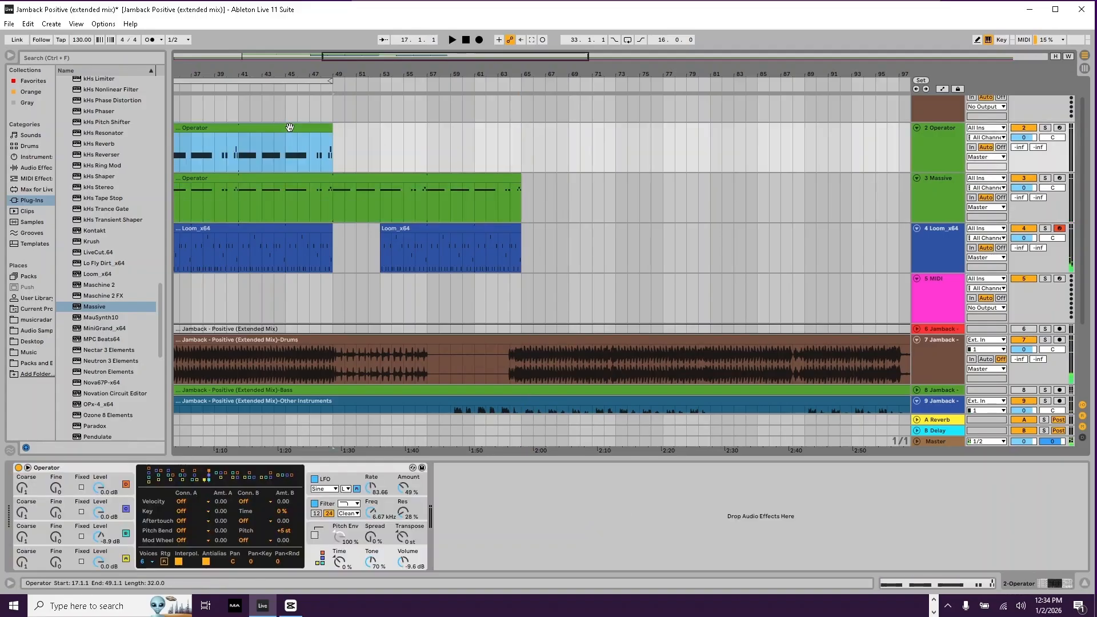
key("ctrl+d")
left_click_drag(387, 127, 584, 144)
key("space")
left_click_drag(485, 66, 395, 49)
Step: Recolour the Massive track and its clip to pale yellow-green
right_click(366, 180)
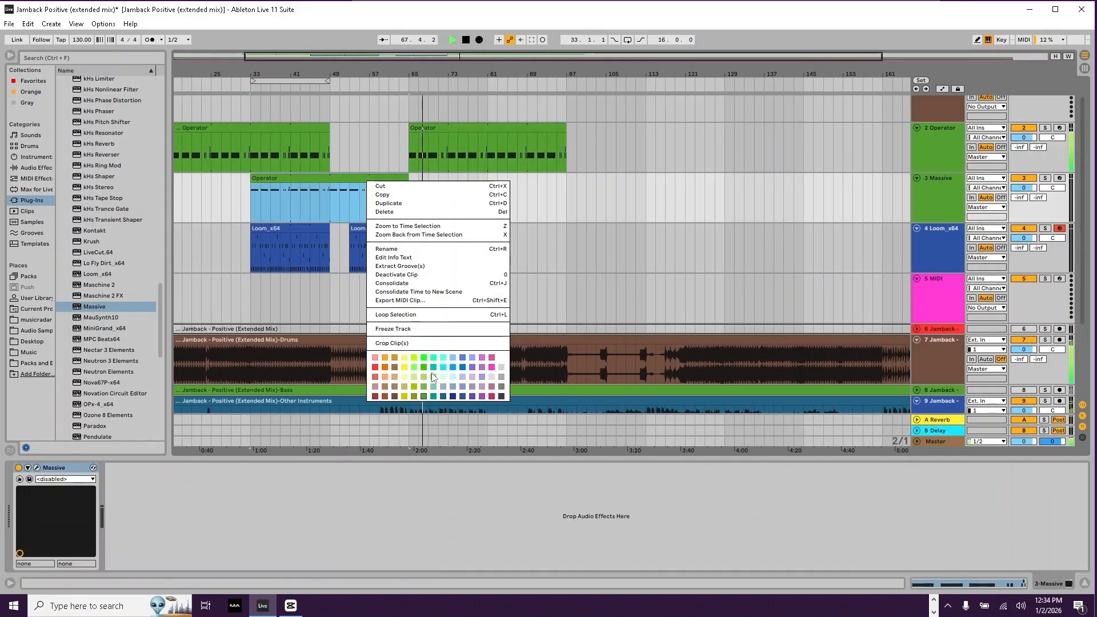
key("Escape")
right_click(929, 200)
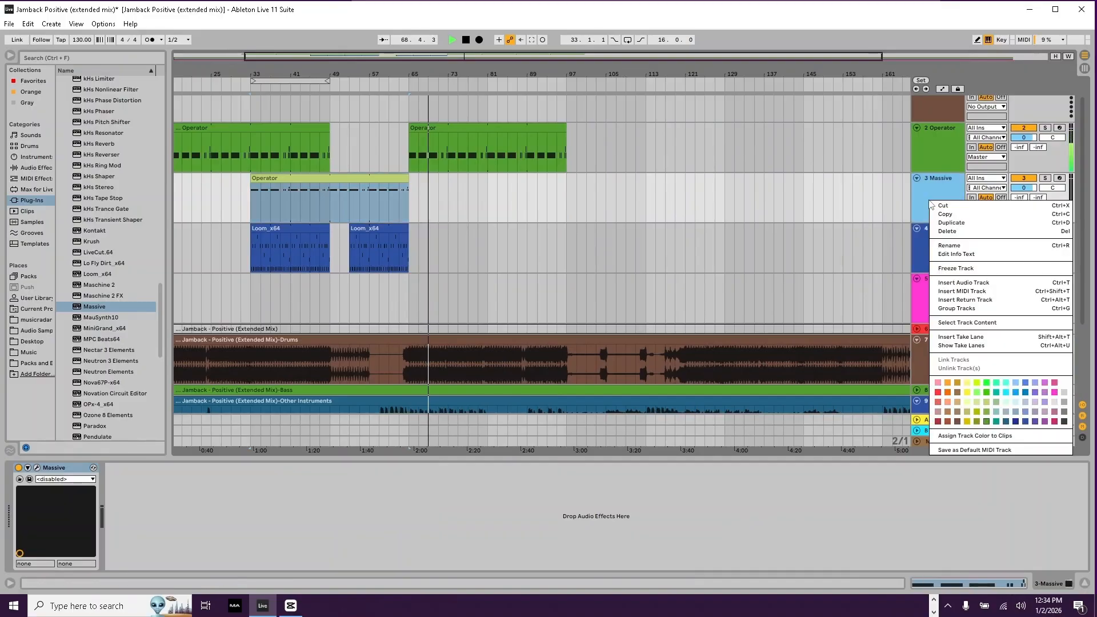
left_click(980, 403)
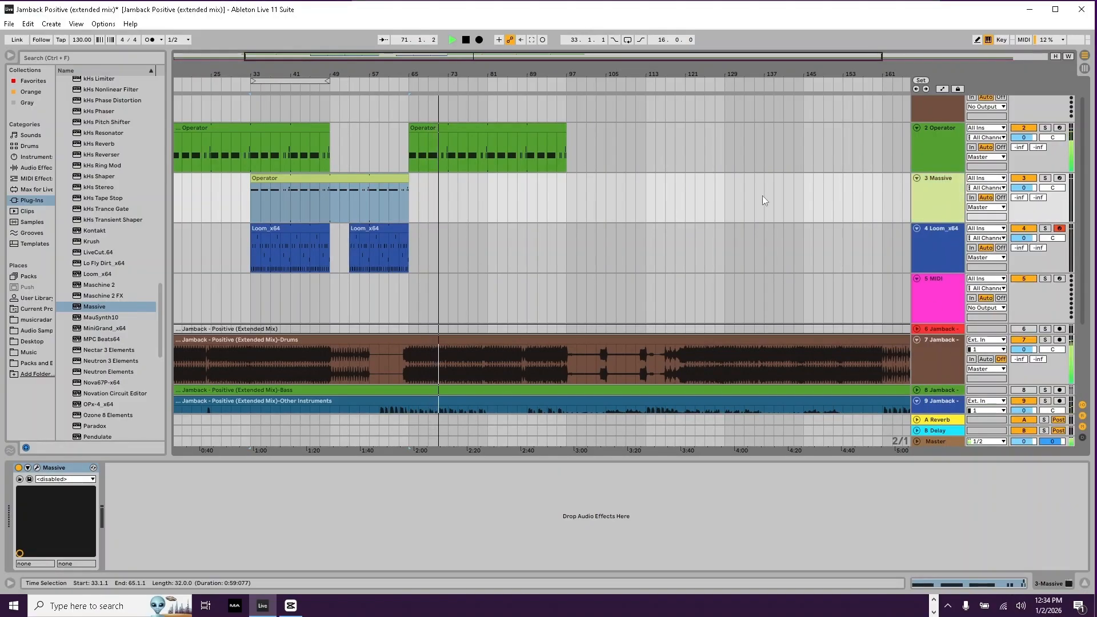
Step: Save the set and listen to the arrangement from bar 33 and from the Operator clip at bar 65
key("ctrl+s")
key("space")
key("space")
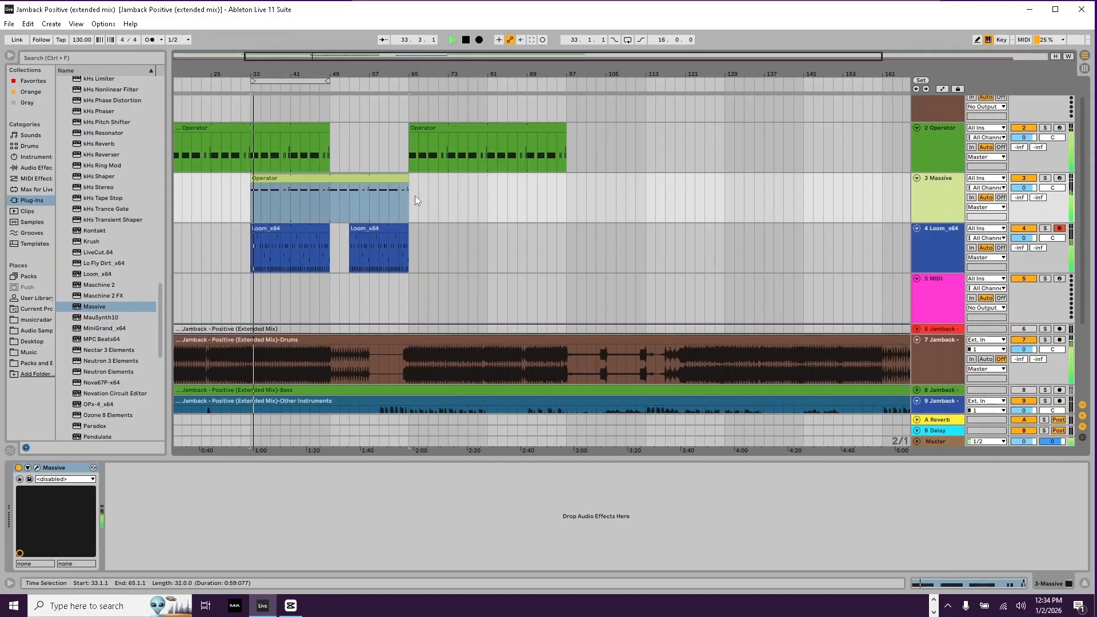
left_click(417, 142)
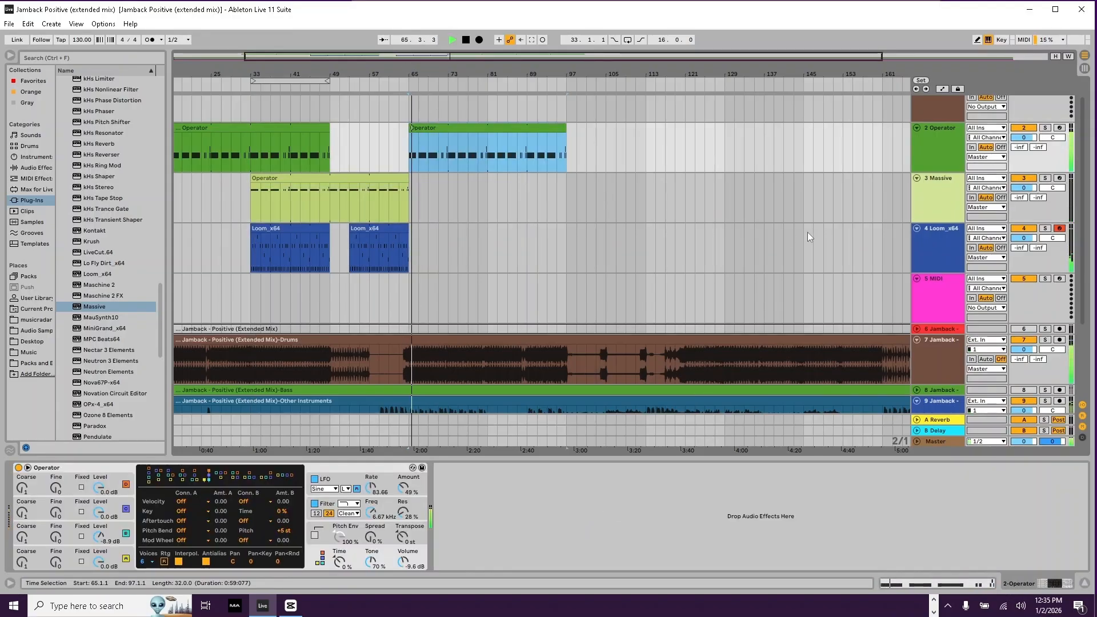
key("space")
Step: Duplicate the Loom_x64 track and colour the new track cyan
left_click(933, 230)
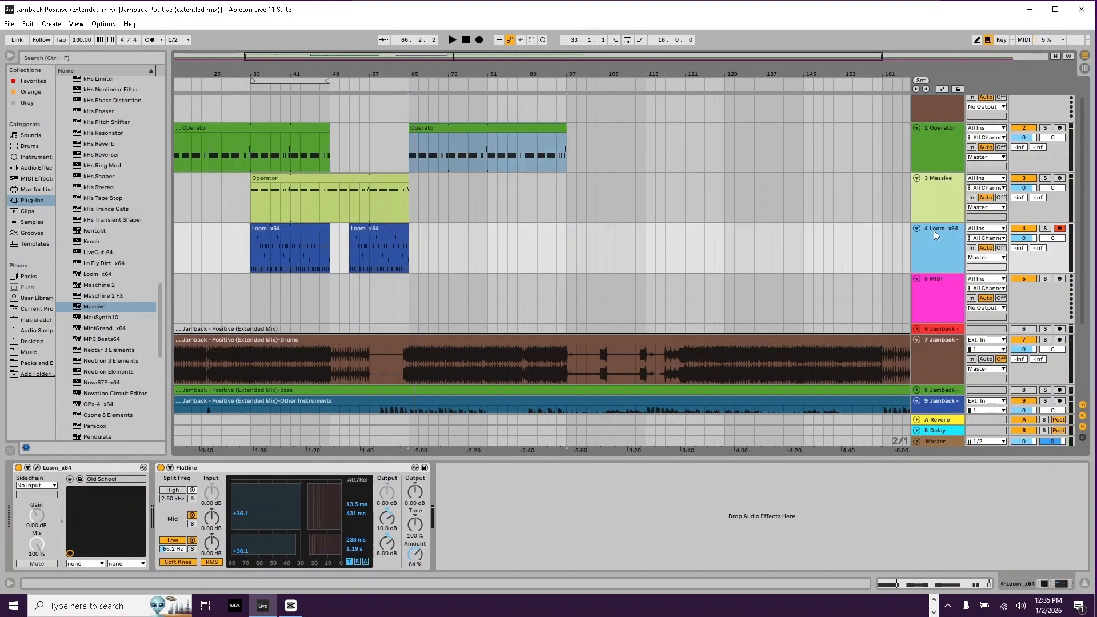
key("ctrl+d")
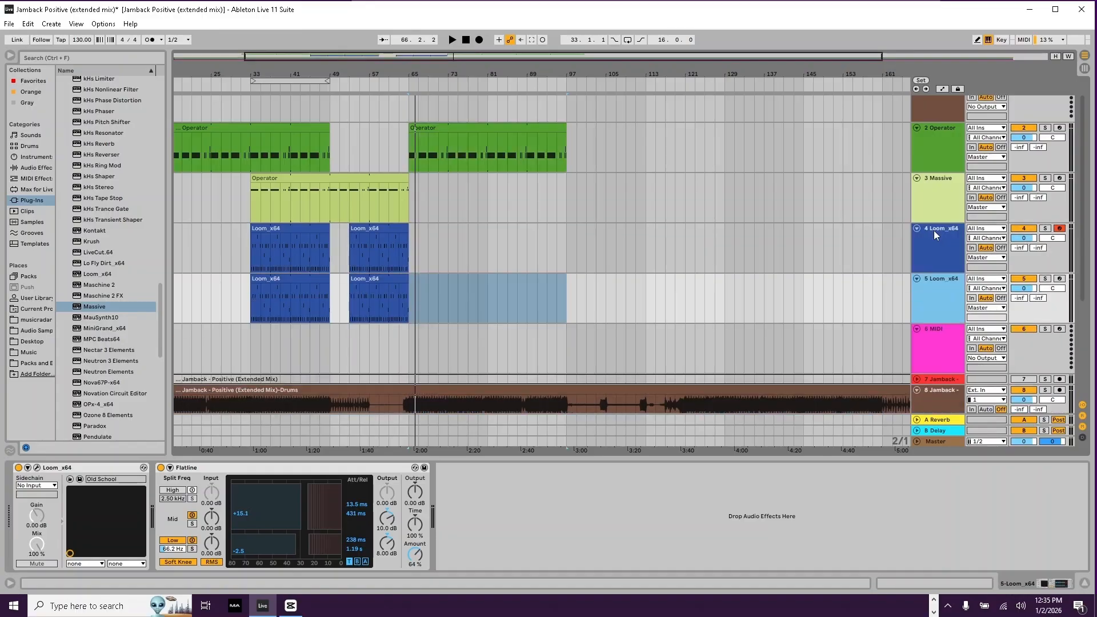
right_click(935, 287)
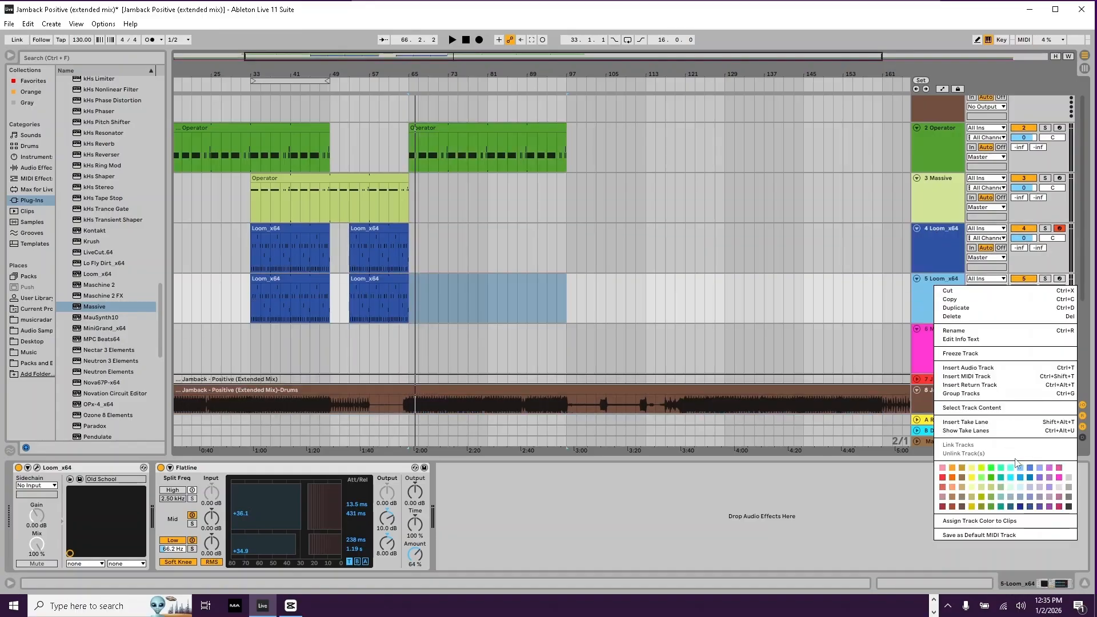
left_click(1013, 480)
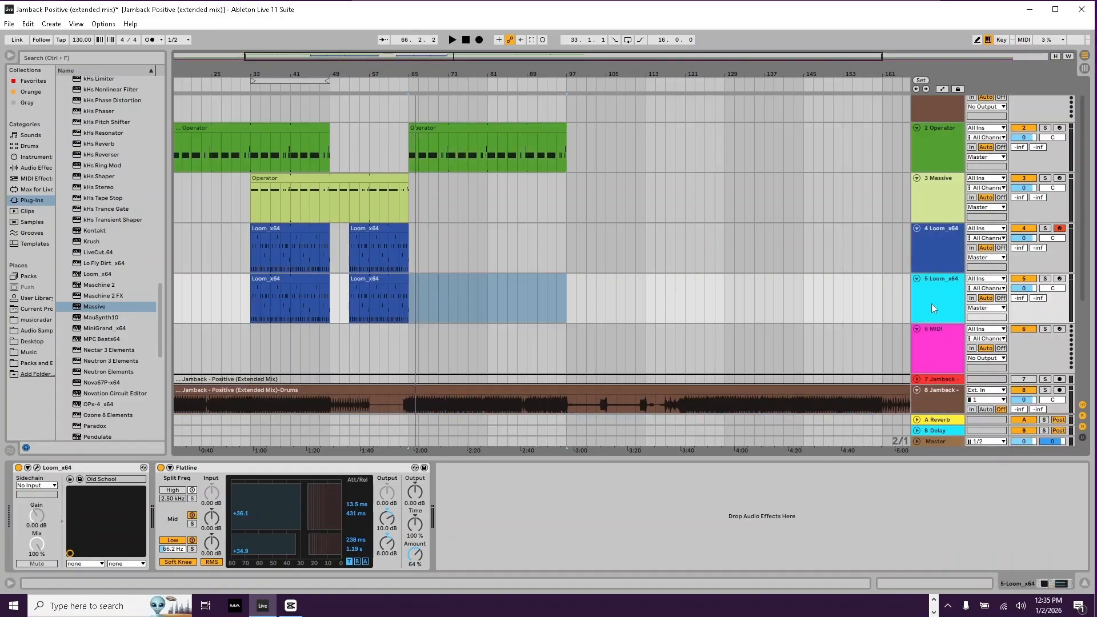
Step: Colour the clip at bar 53 on the duplicated Loom_x64 track cyan
left_click(399, 278)
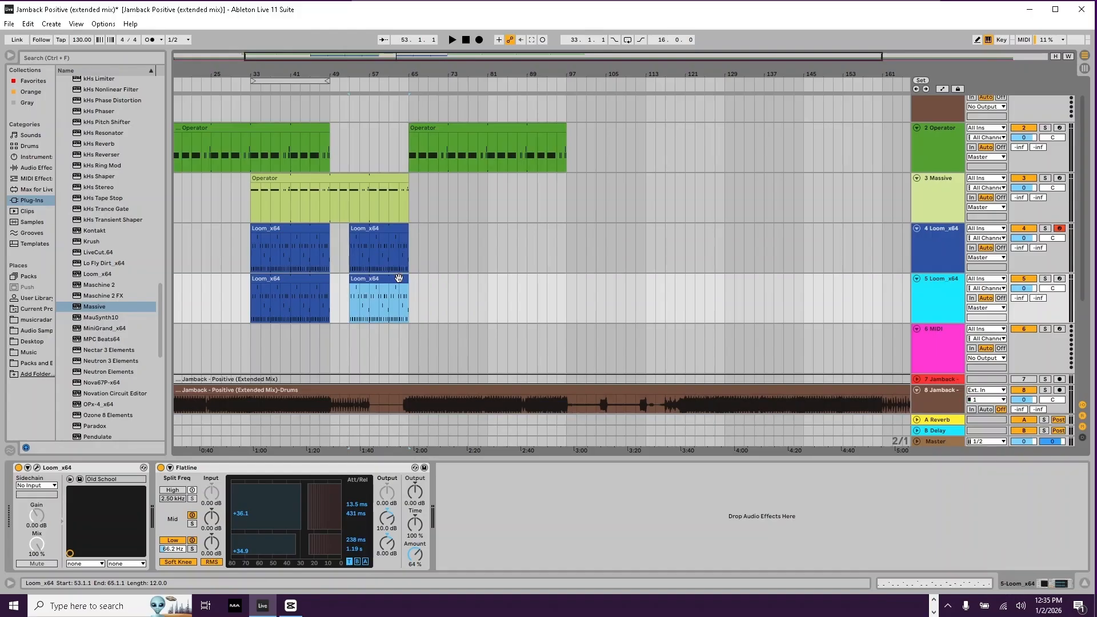
right_click(399, 278)
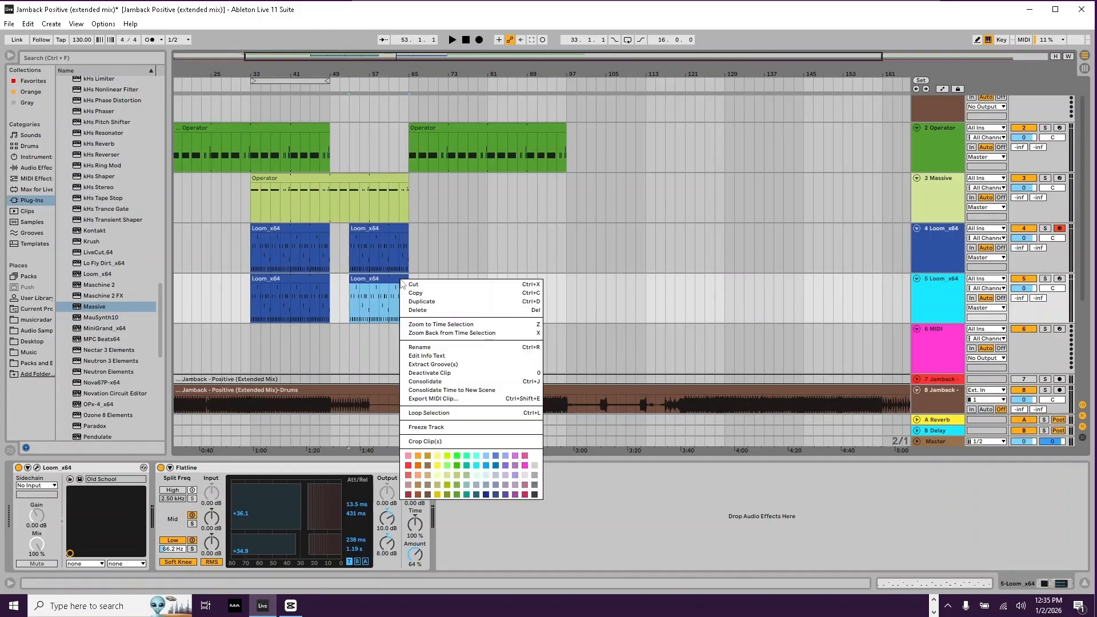
left_click(478, 468)
Step: Move the cyan clip to start at bar 65 and delete the blue clip at bar 33 on the duplicated track
left_click_drag(396, 281, 455, 281)
left_click(322, 278)
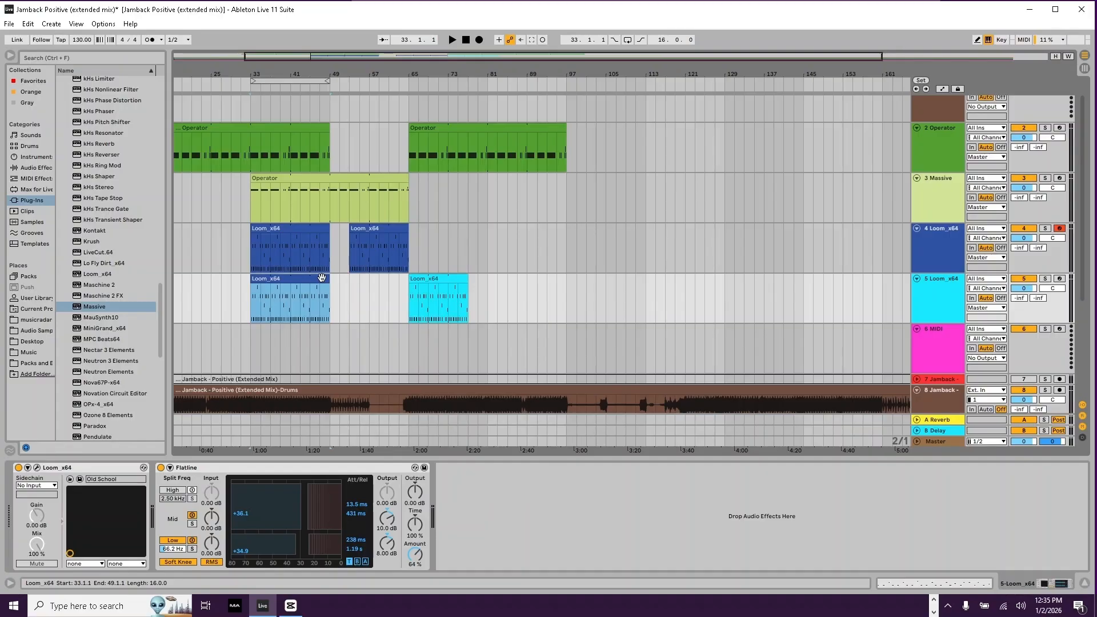
key("Delete")
Step: Open the cyan clip's notes and lengthen all of them together to nearly a quarter note each
double_click(430, 278)
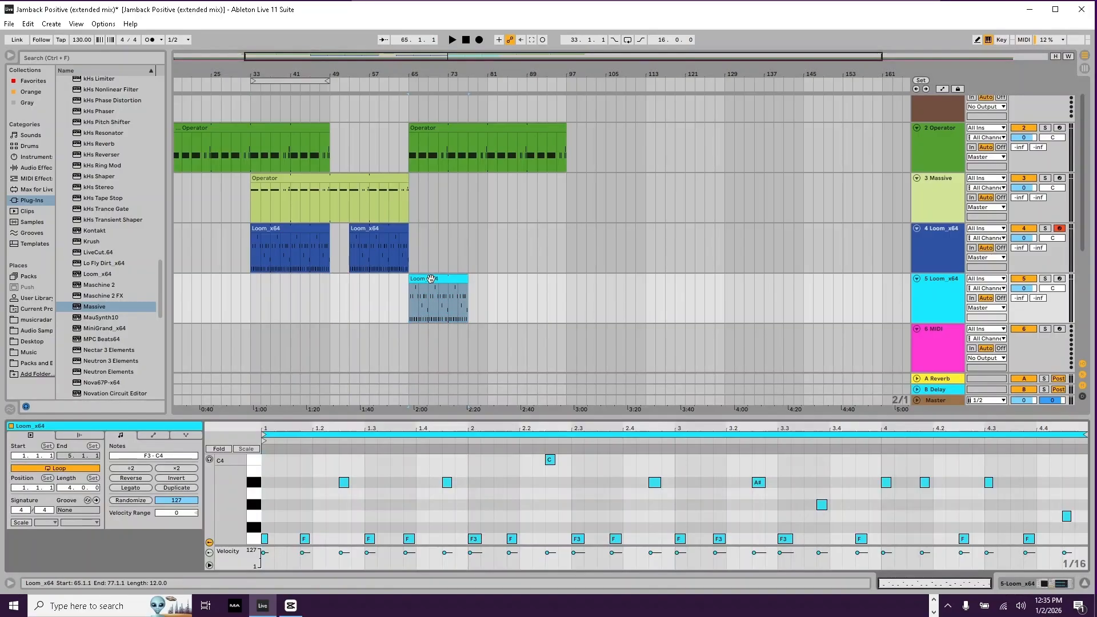
left_click(322, 482)
key("ctrl+a")
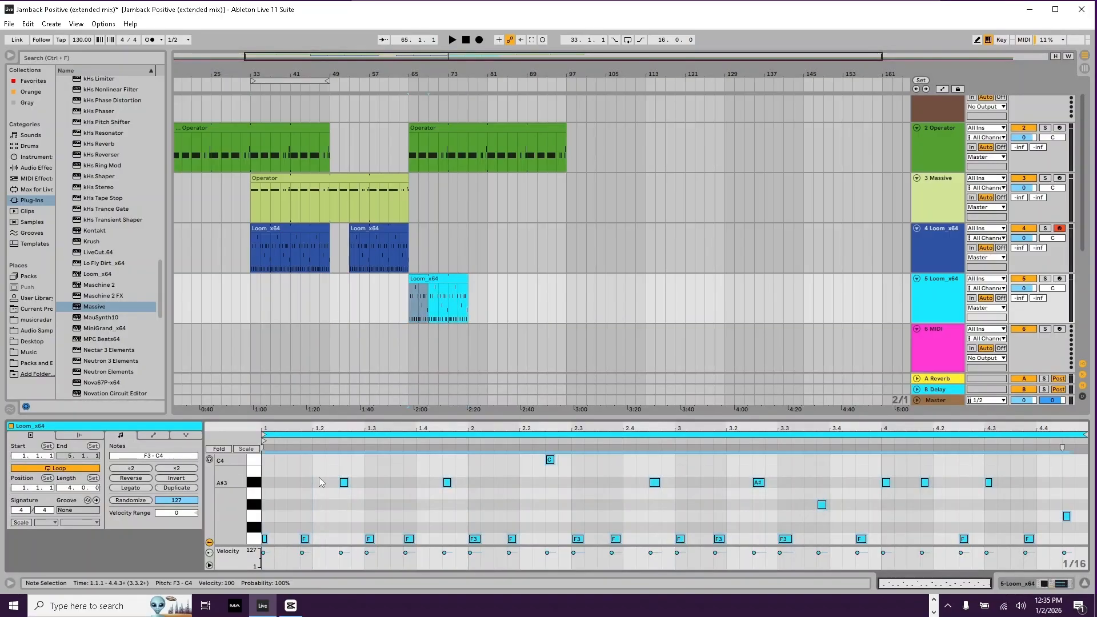
left_click_drag(346, 485, 386, 490)
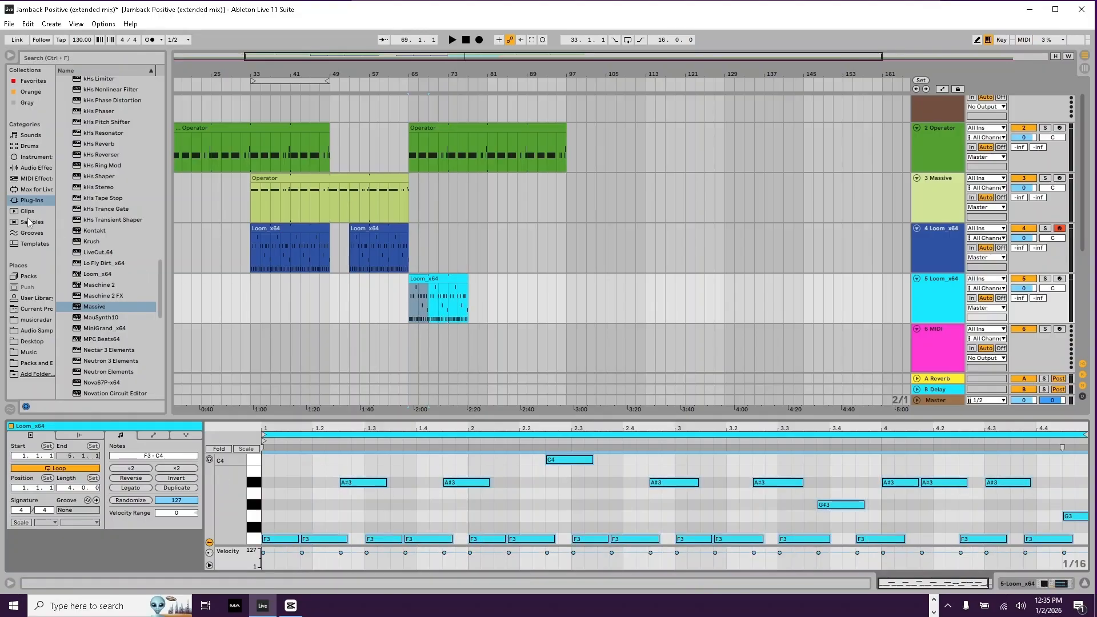
Step: Add the Arpeggiator MIDI effect to track 5 and switch off its Flatline device while auditioning the clip
left_click(34, 179)
left_click(70, 83)
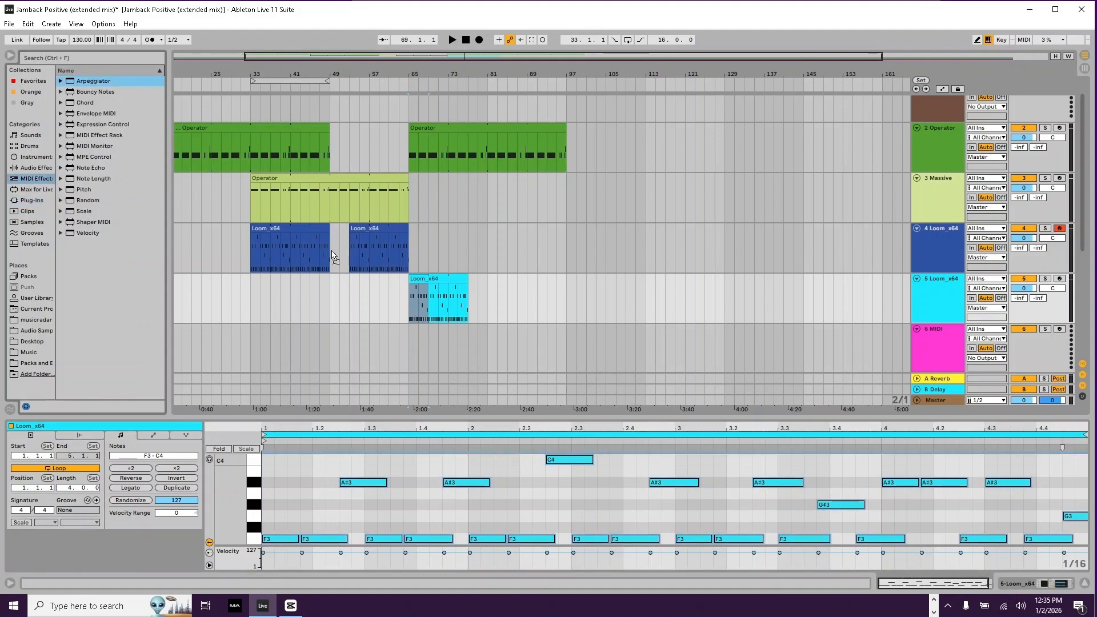
left_click_drag(404, 280, 412, 288)
key("space")
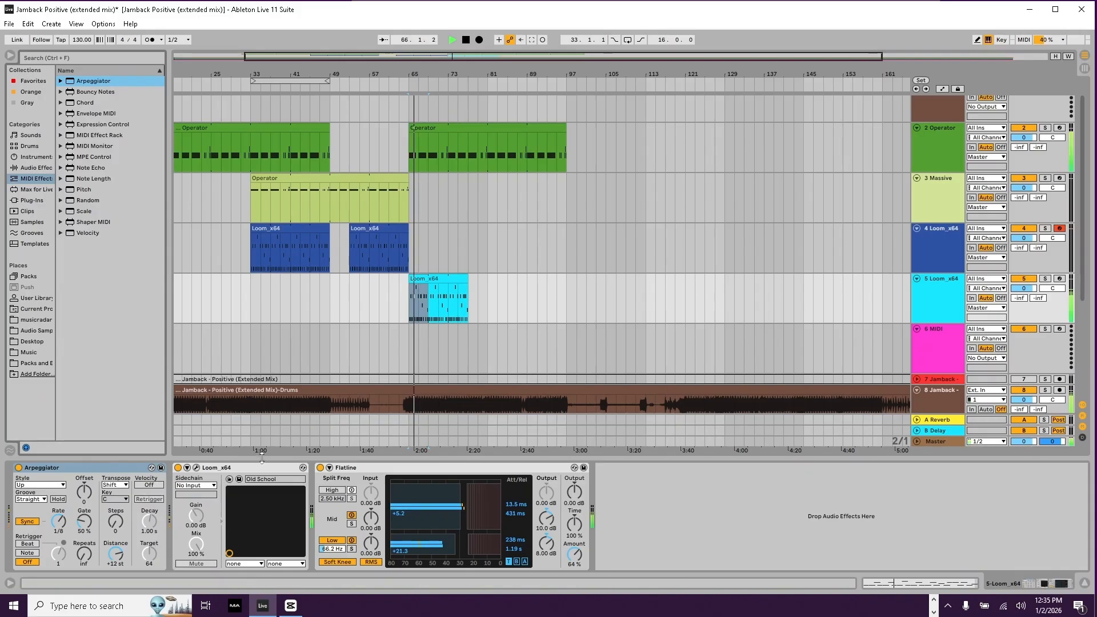
left_click(320, 467)
key("space")
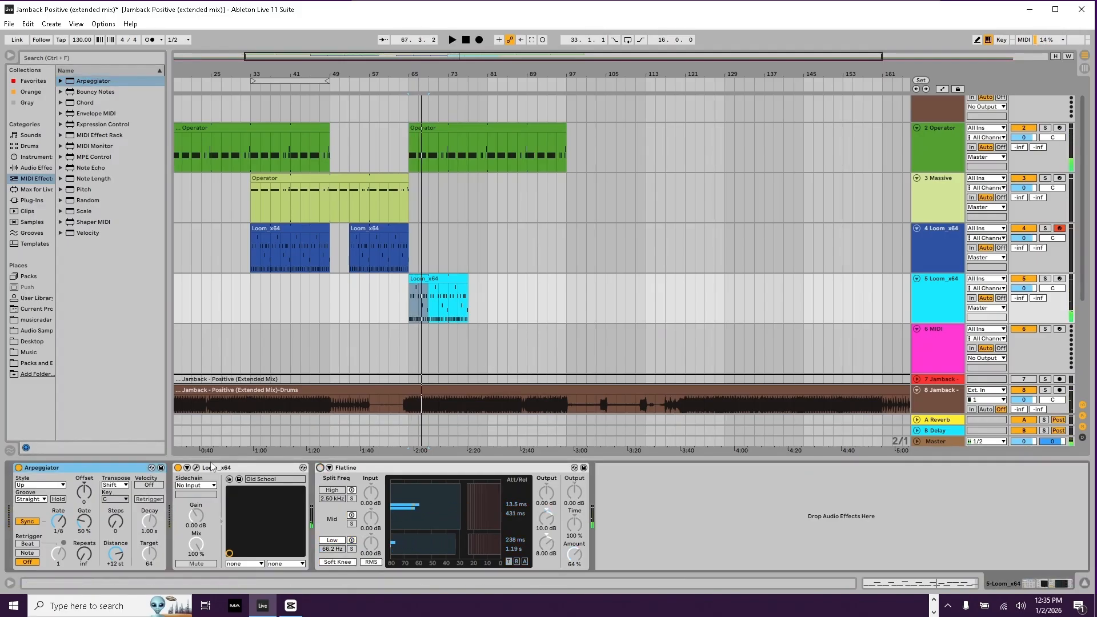
Step: Swap track 5's Loom_x64 instrument for the bridged Alchemy AE.64 plug-in and move its window clear of the browser
left_click(303, 468)
scroll(92, 115, "up", 5)
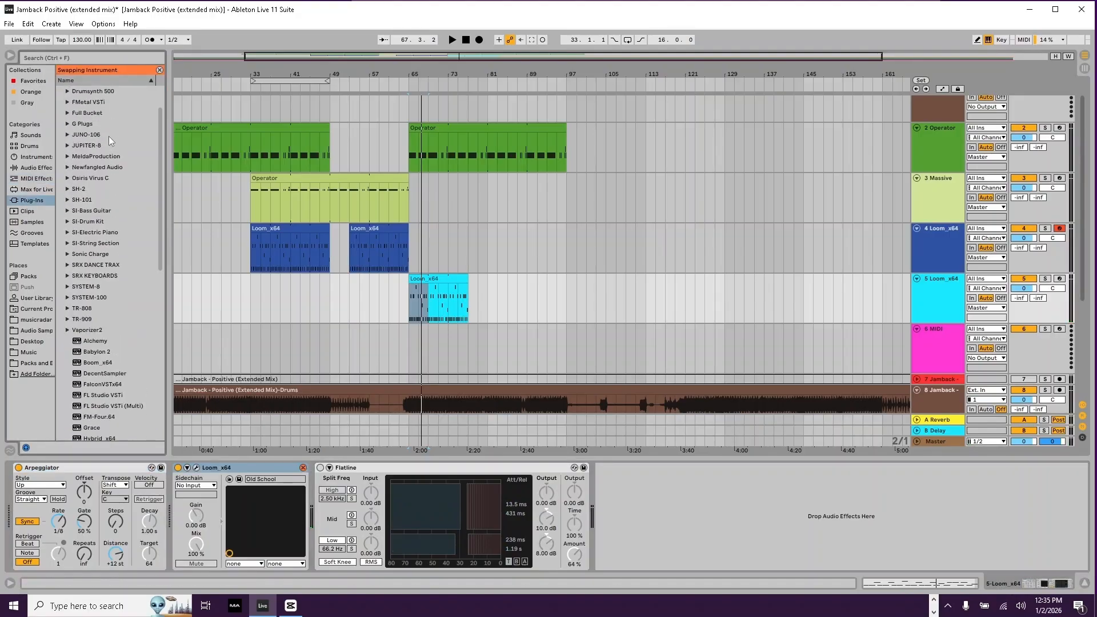
left_click(67, 112)
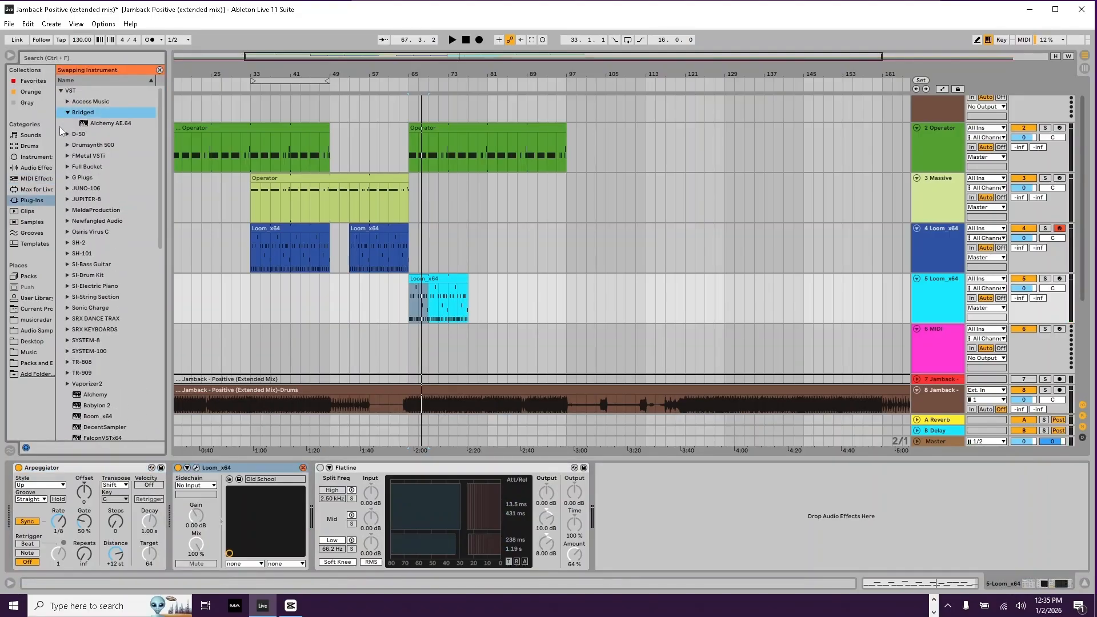
double_click(86, 124)
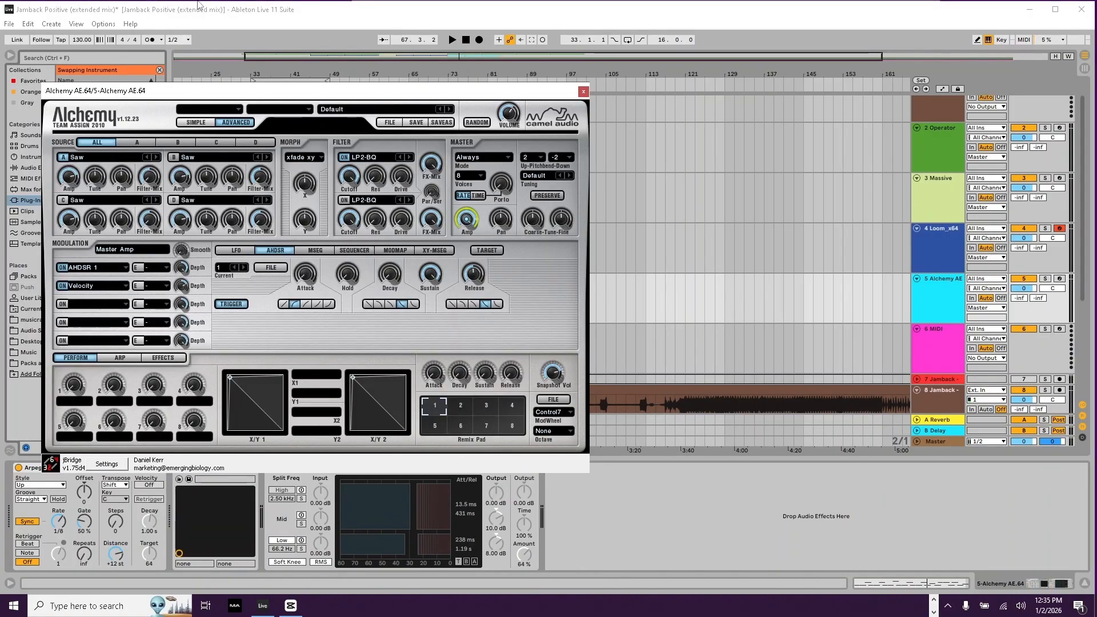
left_click_drag(273, 96, 542, 76)
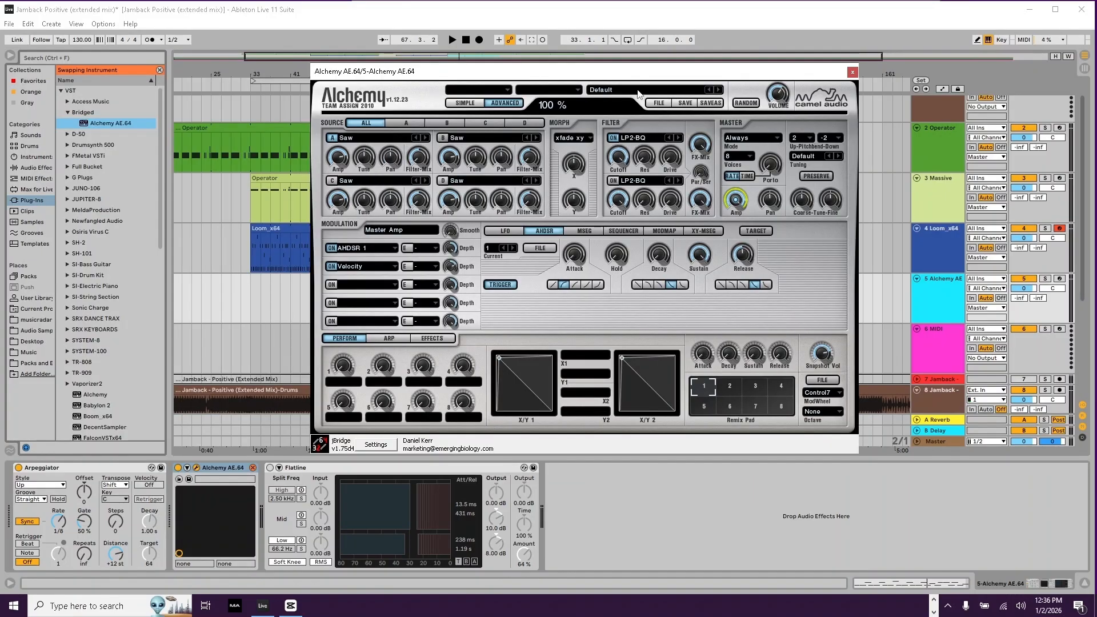
Step: Load Alchemy's Arpeggiated preset Polynesian Arp Morph, audition it, and leave the plug-in window and instrument swapping
left_click(640, 90)
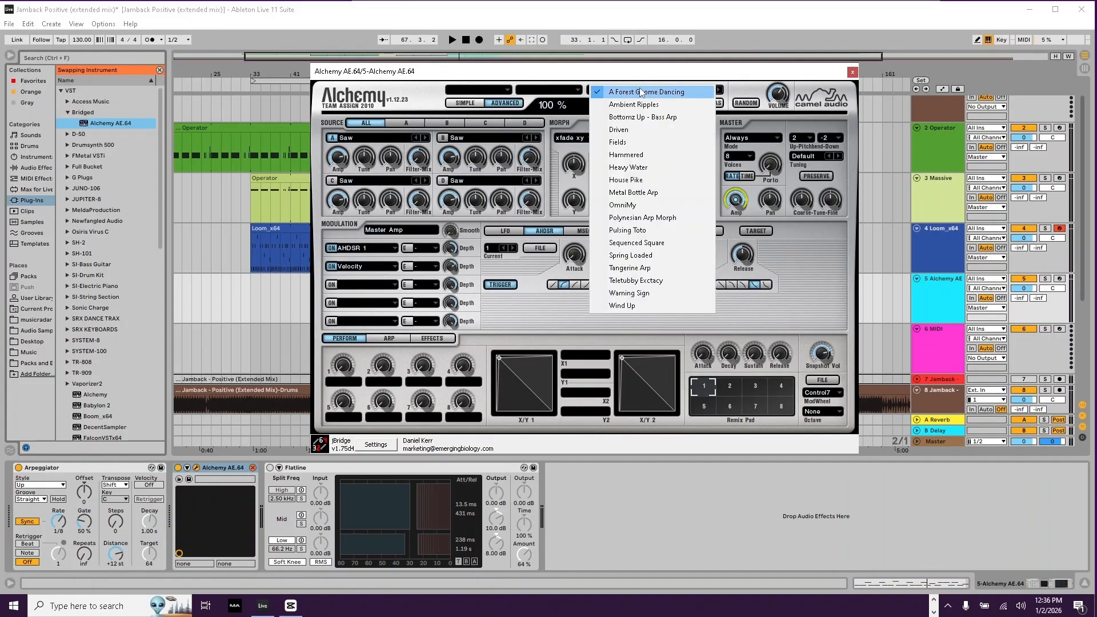
left_click(549, 90)
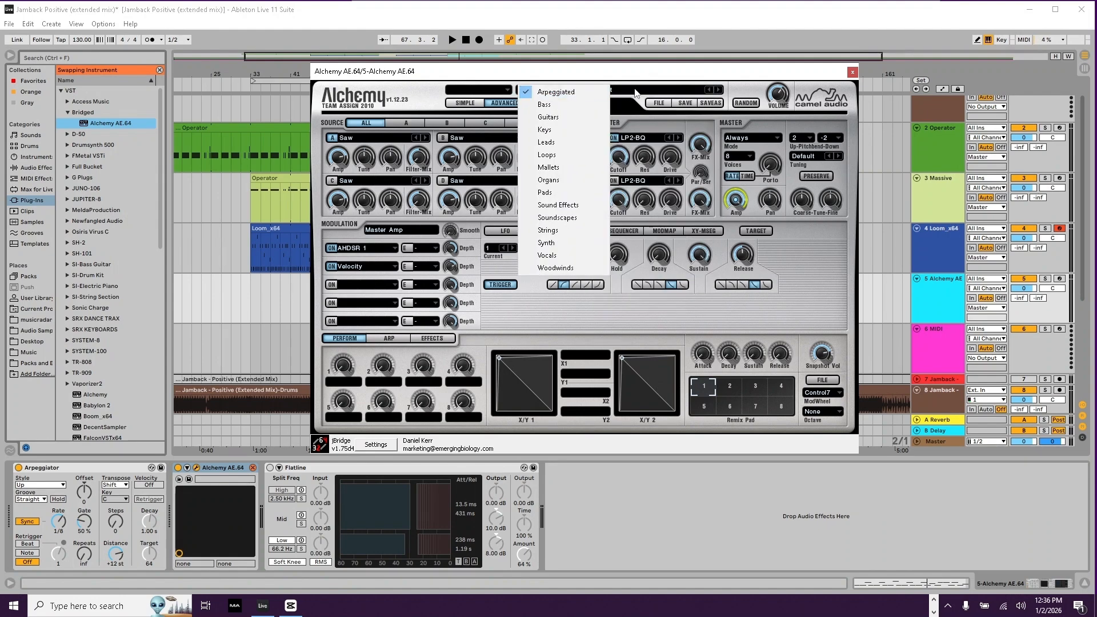
left_click(635, 94)
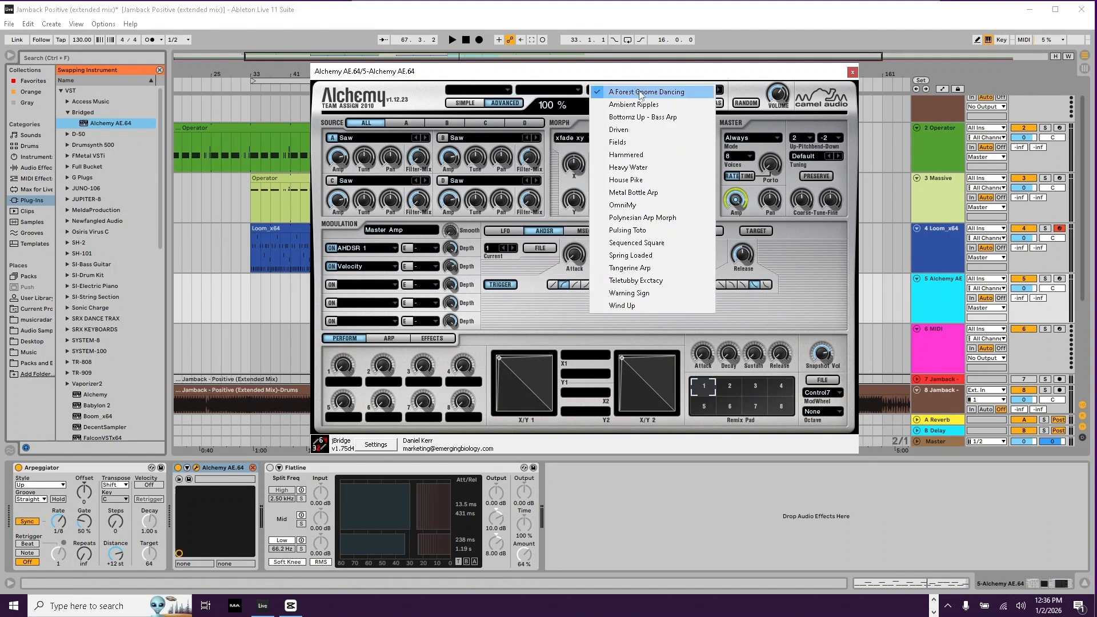
left_click(657, 218)
left_click(745, 12)
key("space")
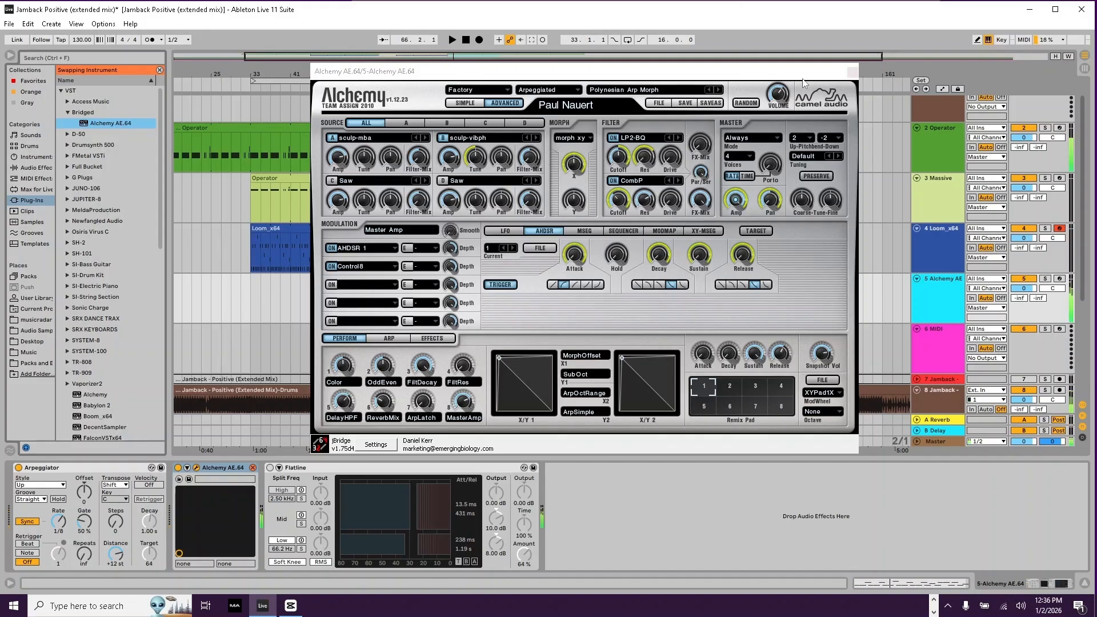
key("space")
left_click(852, 73)
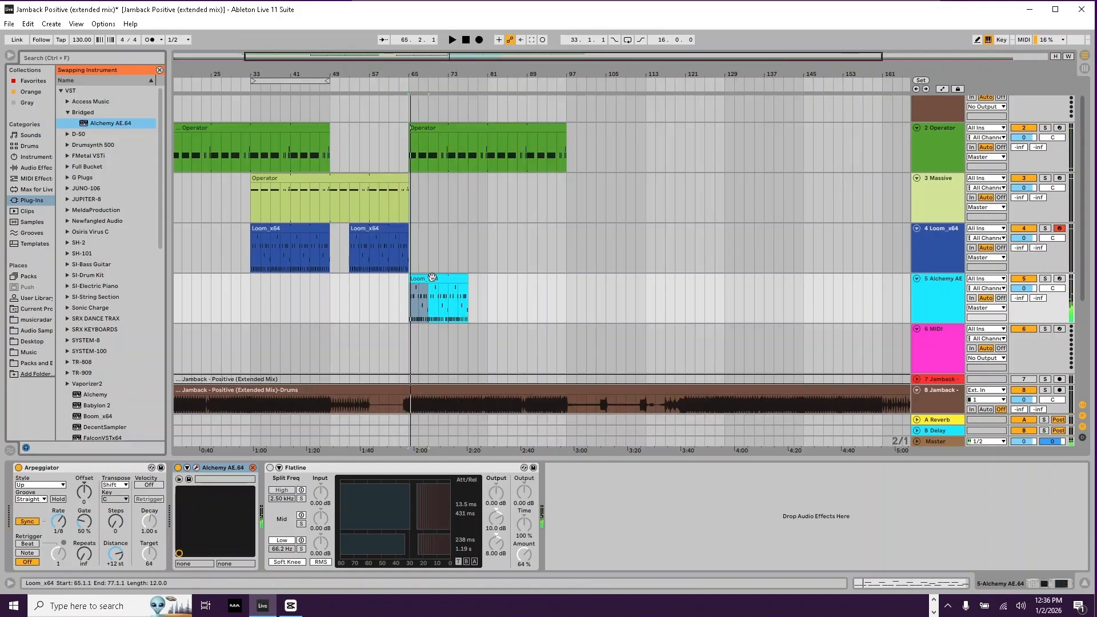
left_click(253, 468)
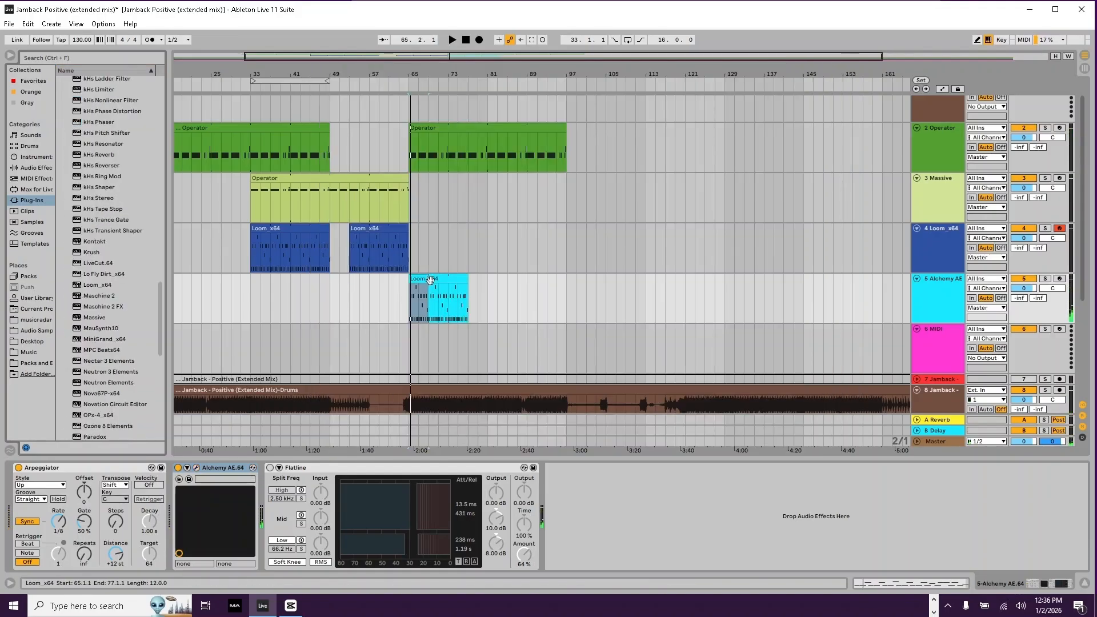
Step: Open the bar 65 clip on the Alchemy track and play the arrangement from there to judge the arpeggiated part
double_click(434, 303)
key("space")
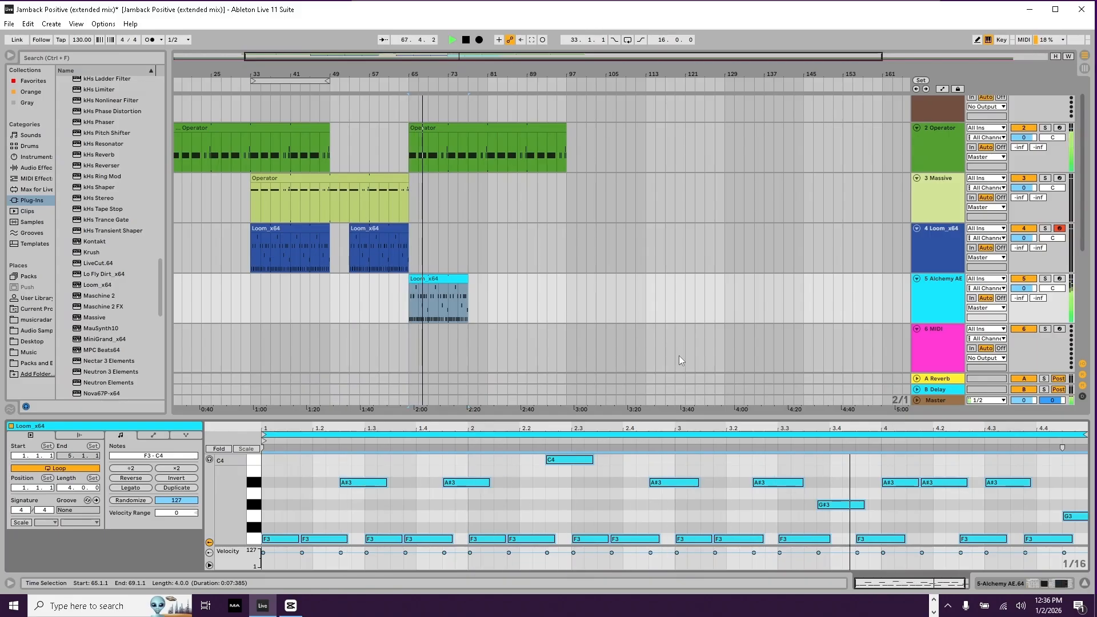
key("space")
key("space")
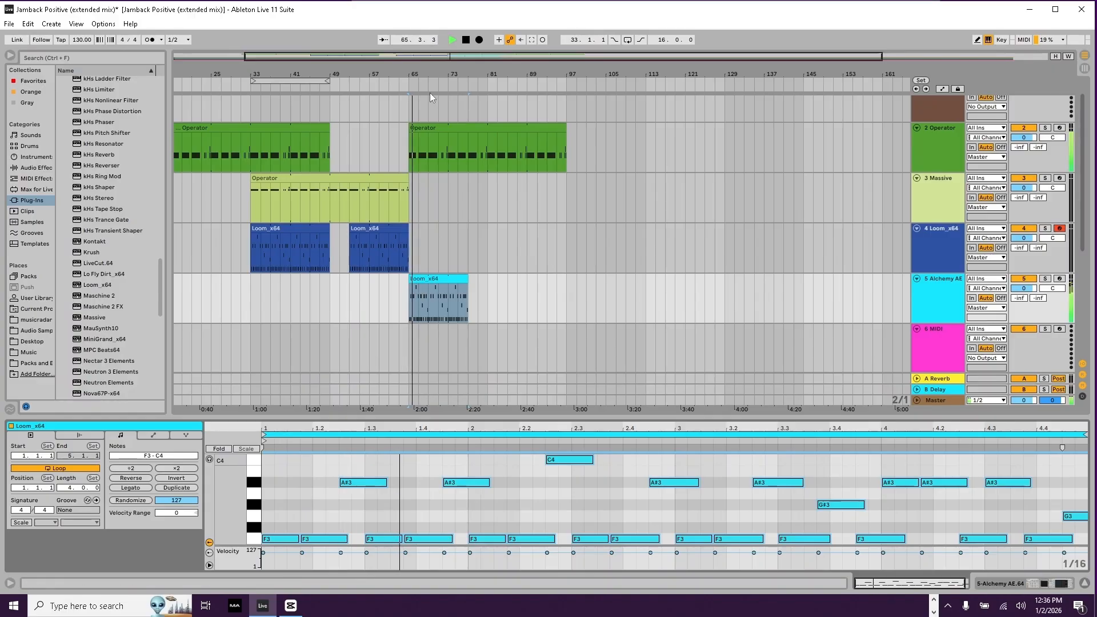
scroll(547, 79, "up", 5)
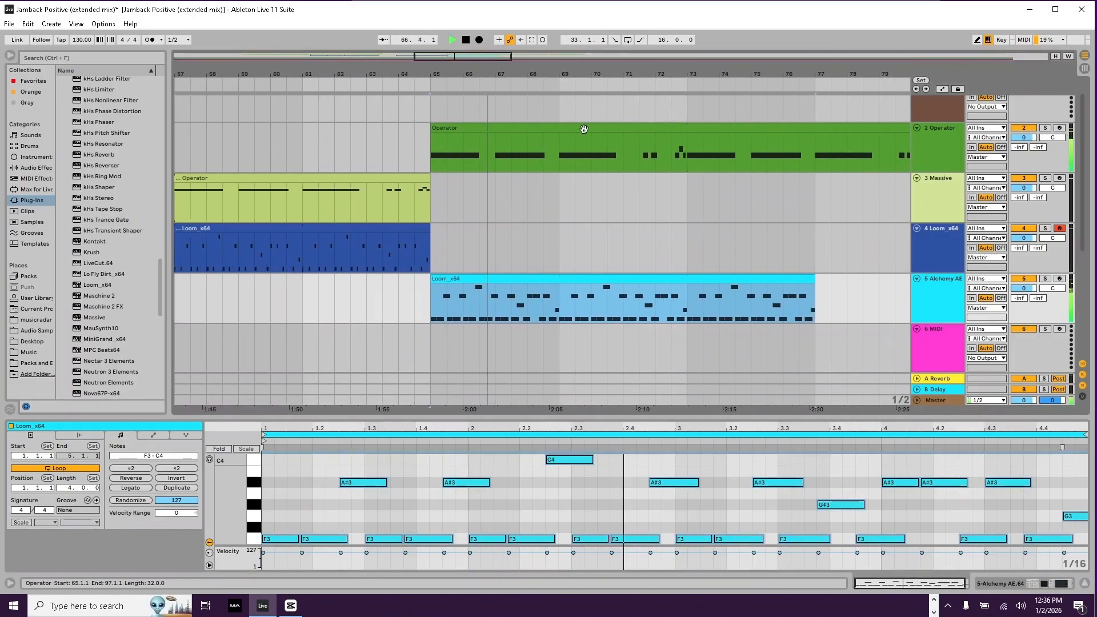
key("space")
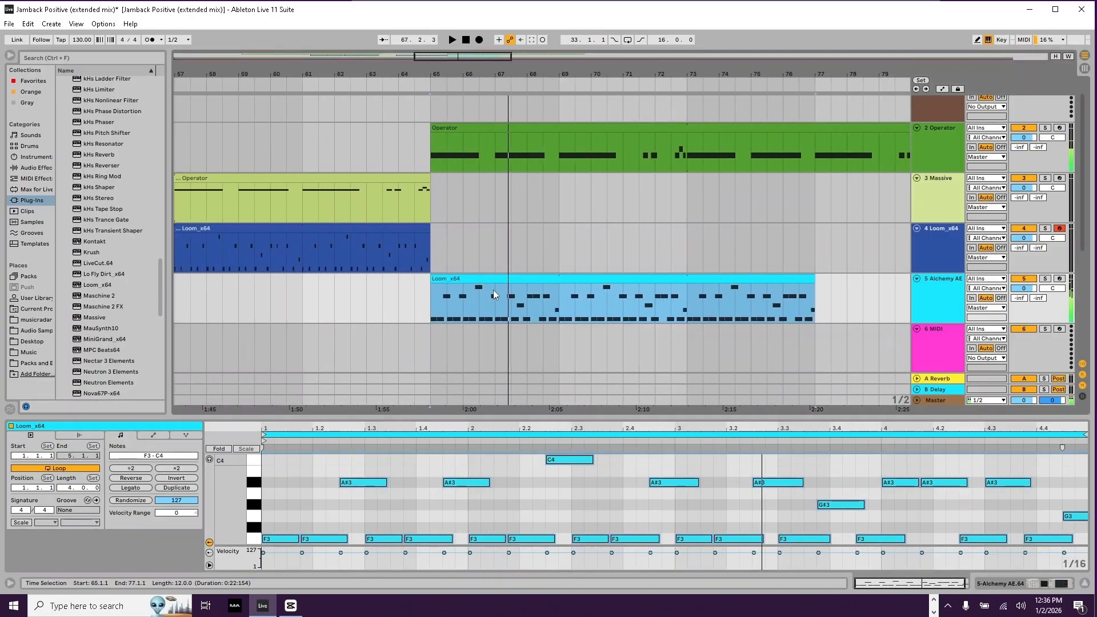
Step: Duplicate bars 65 to 67 of the Alchemy clip onto the next two bars and trim the last clip to end at bar 73
left_click_drag(495, 295, 424, 287)
key("ctrl+d")
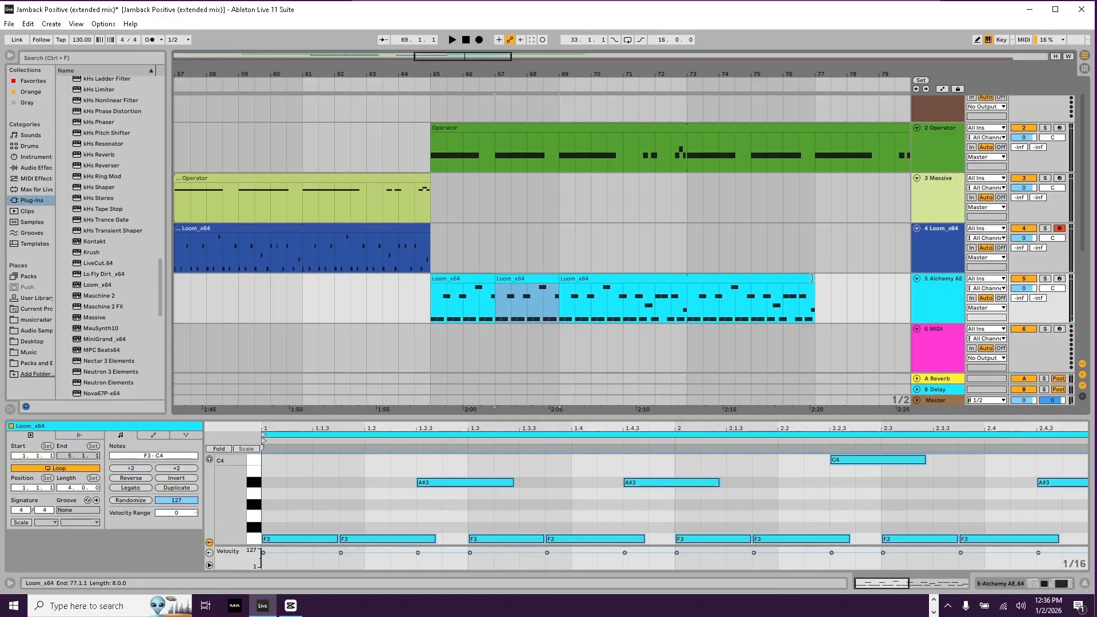
left_click_drag(812, 278, 687, 278)
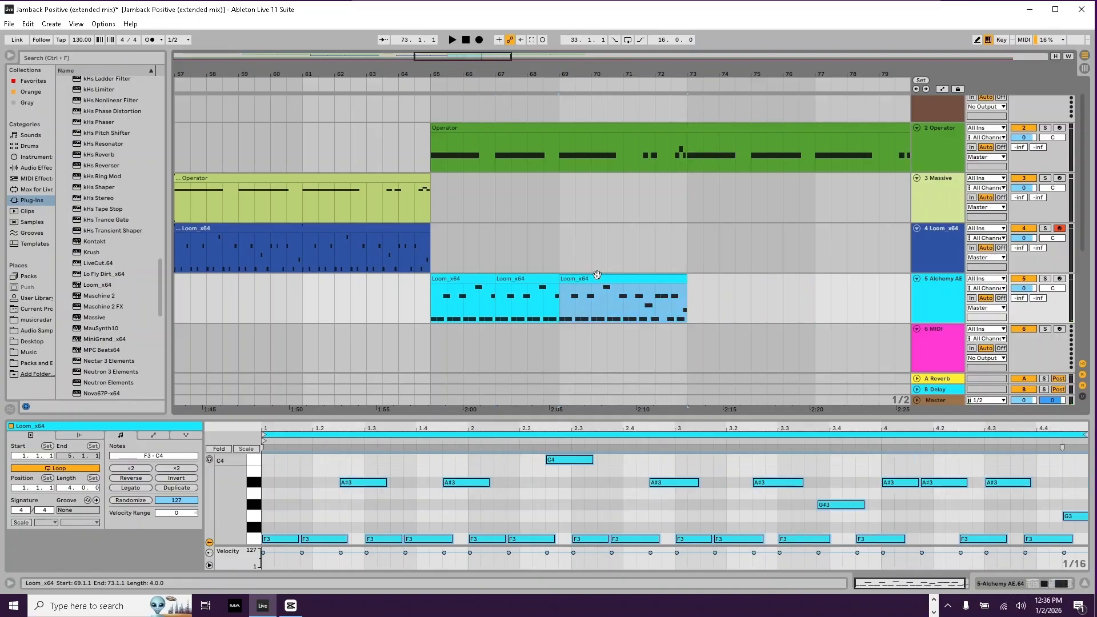
Step: Consolidate the three Alchemy track clips between bars 65 and 73 into one clip and turn on its loop
left_click(476, 277, "shift")
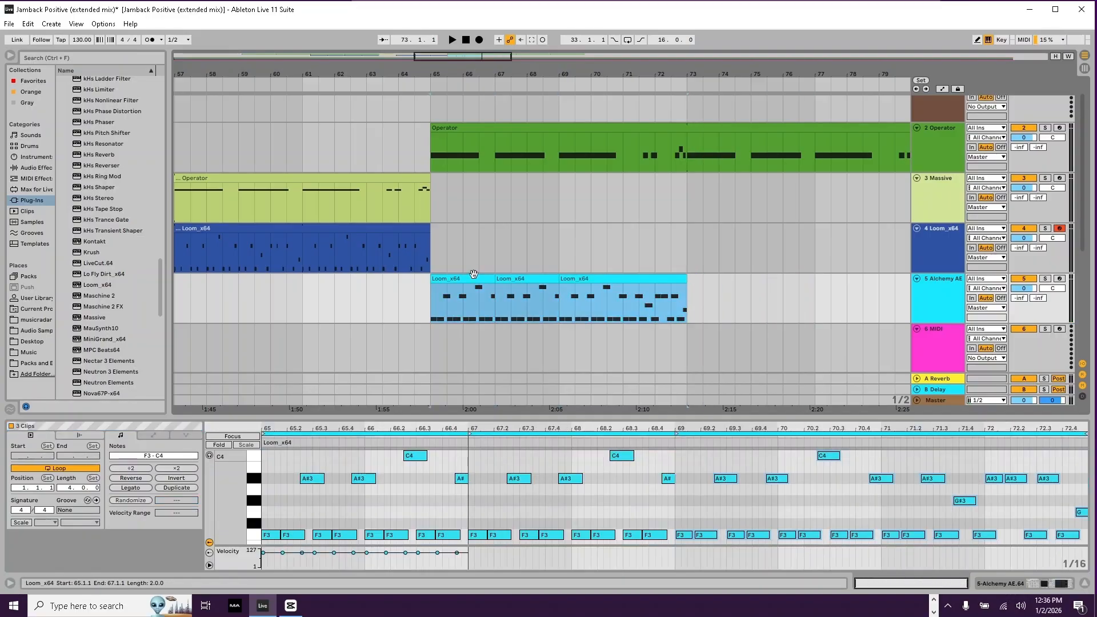
key("ctrl+j")
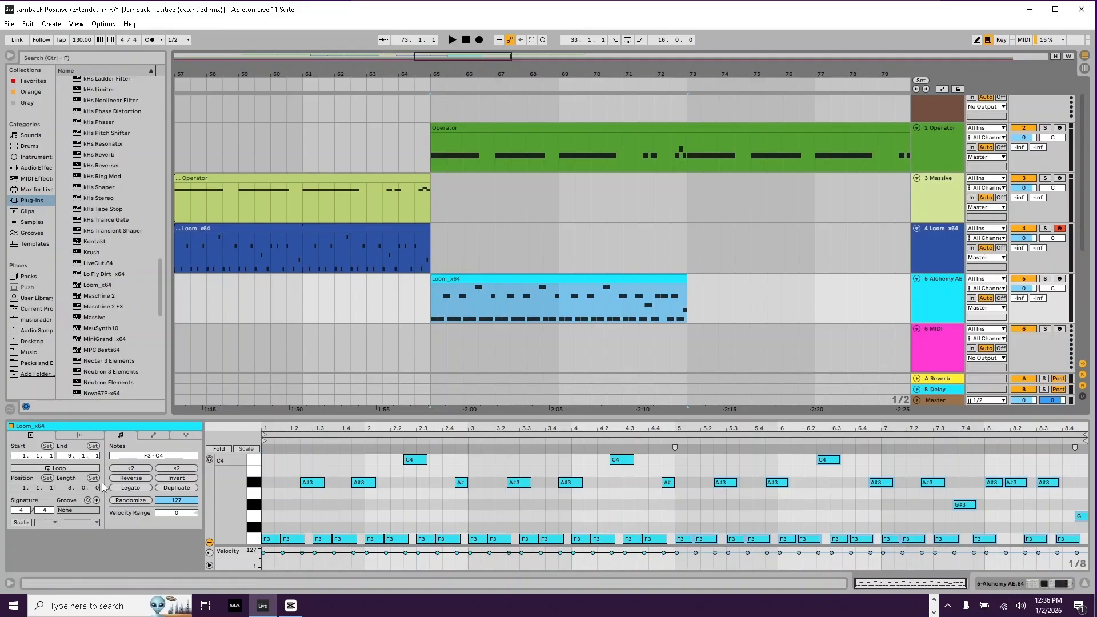
left_click(82, 471)
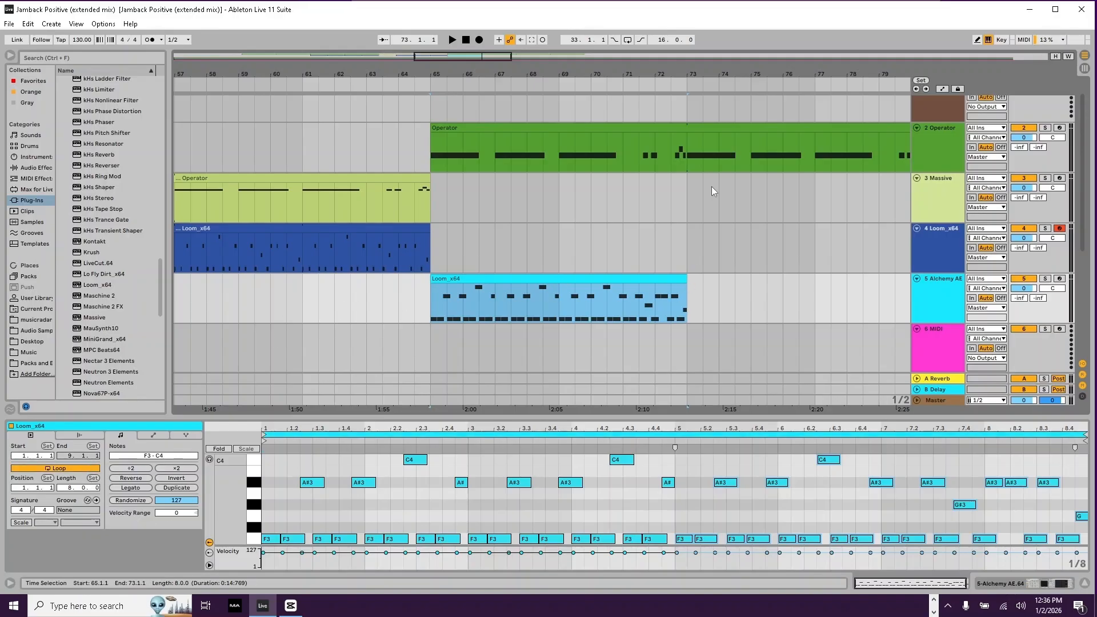
left_click_drag(713, 69, 713, 52)
scroll(530, 276, "right", 5)
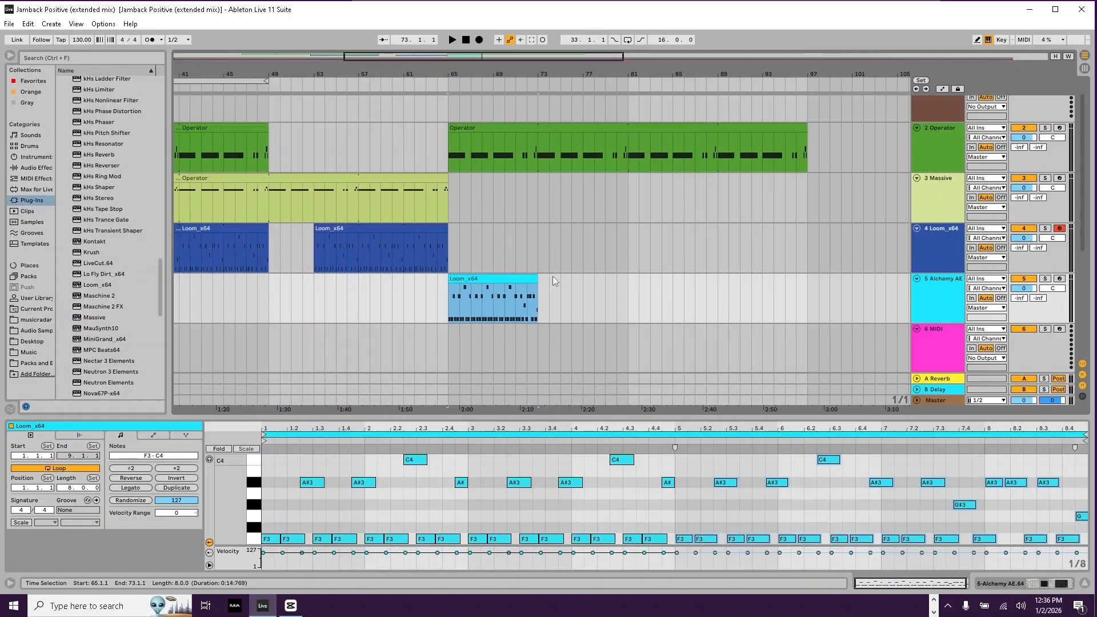
Step: Extend the looped clip on the Alchemy track to bar 97, play it from bar 65, and show the track's devices
left_click_drag(535, 278, 798, 292)
key("space")
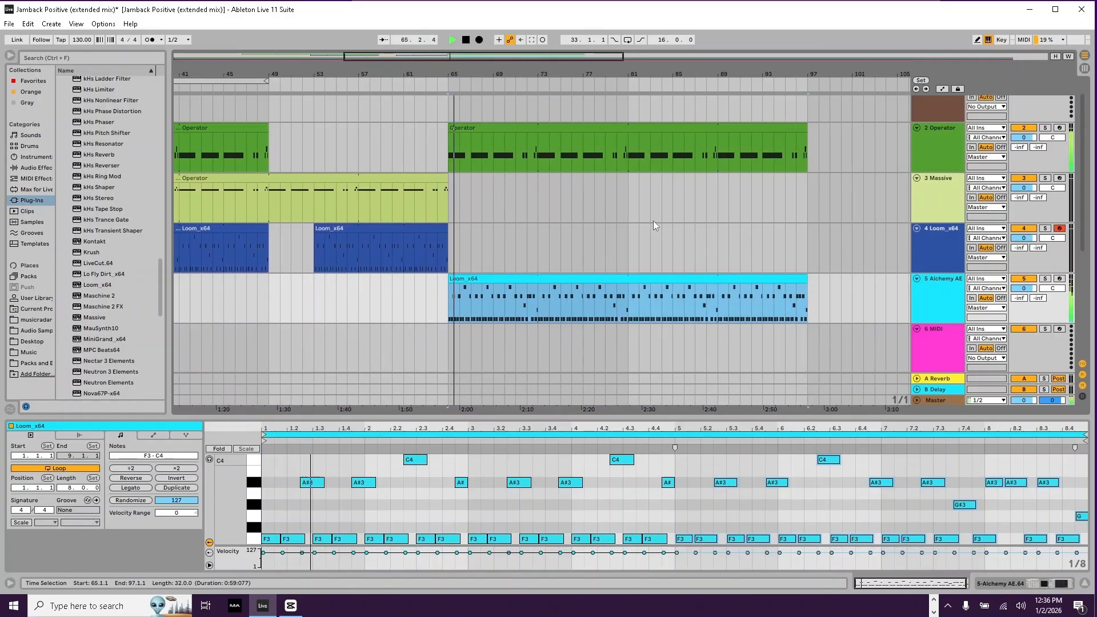
key("shift+Tab")
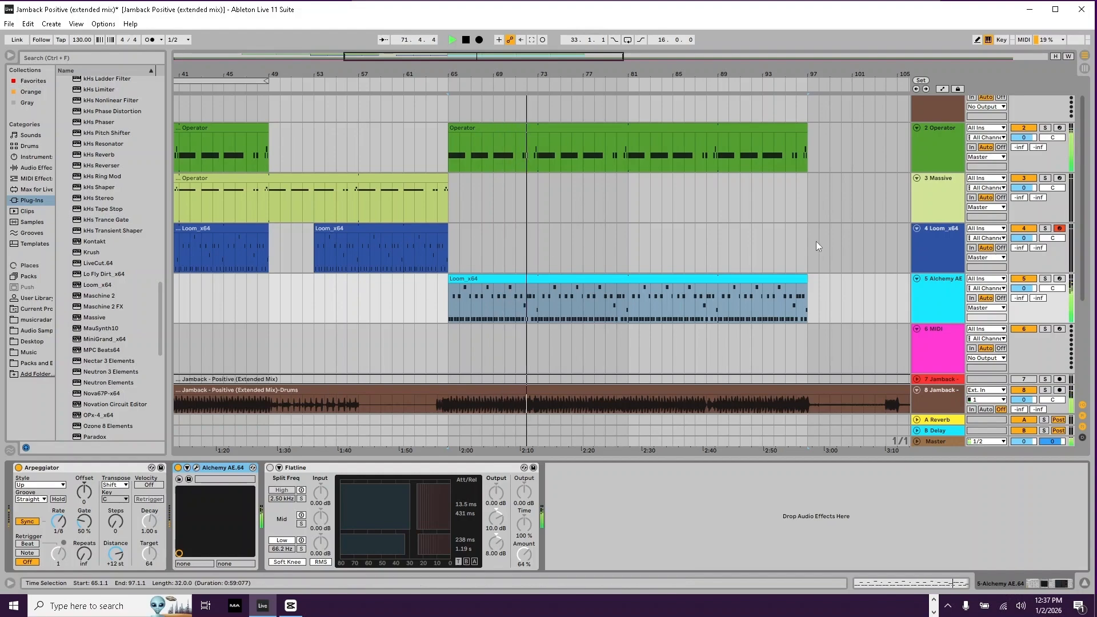
Step: Solo the reference song's Other Instruments stem during playback to compare it with the Alchemy part
scroll(765, 245, "down", 5)
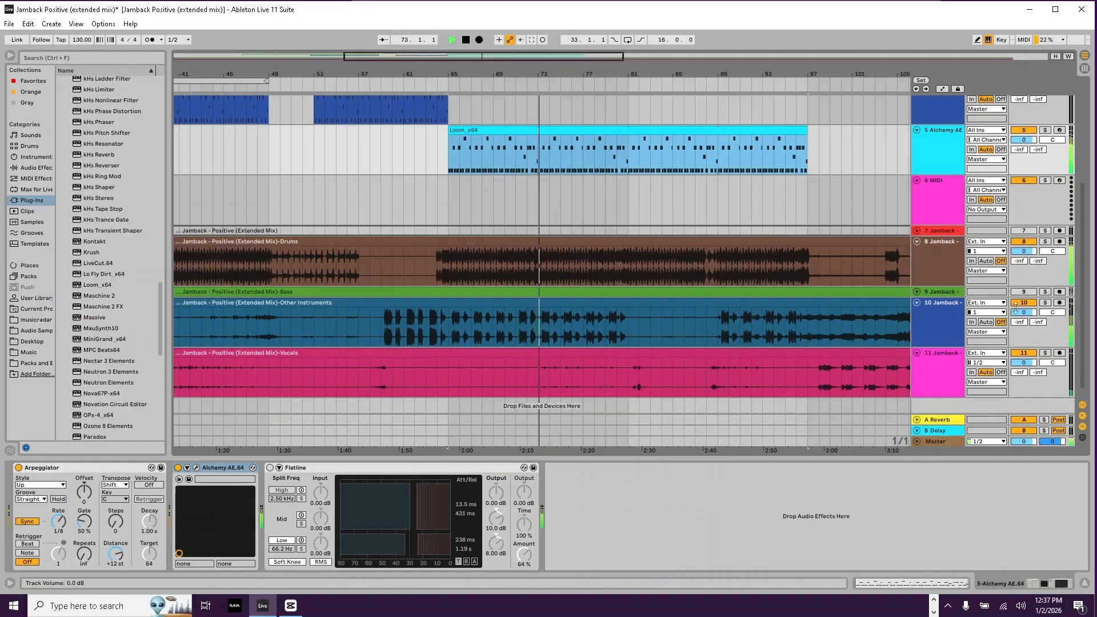
left_click(717, 158)
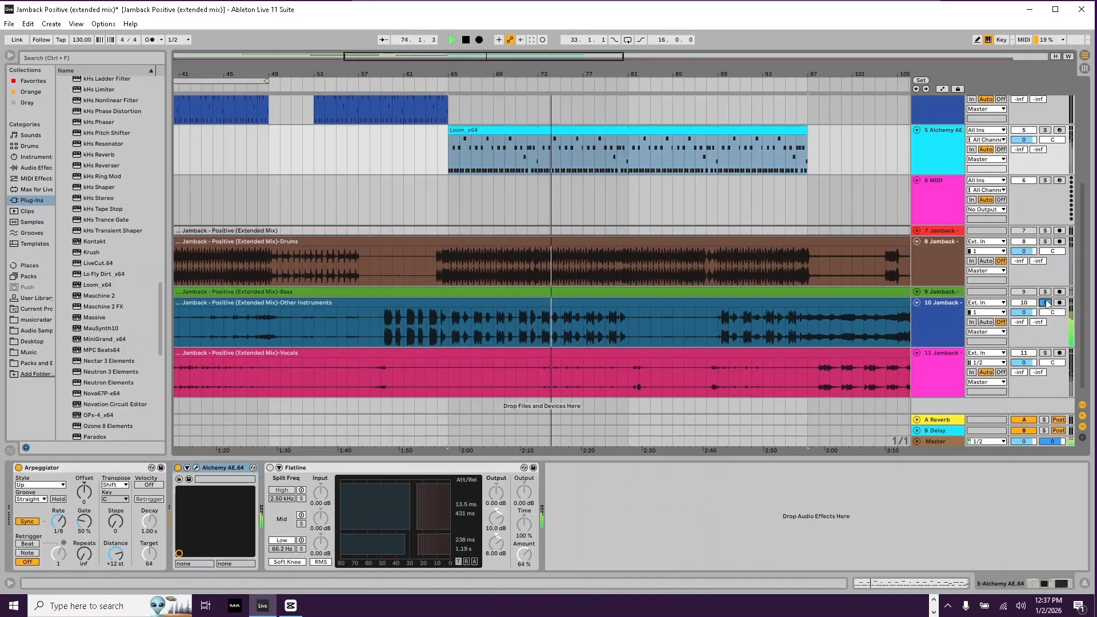
scroll(666, 175, "up", 3)
scroll(667, 175, "up", 3)
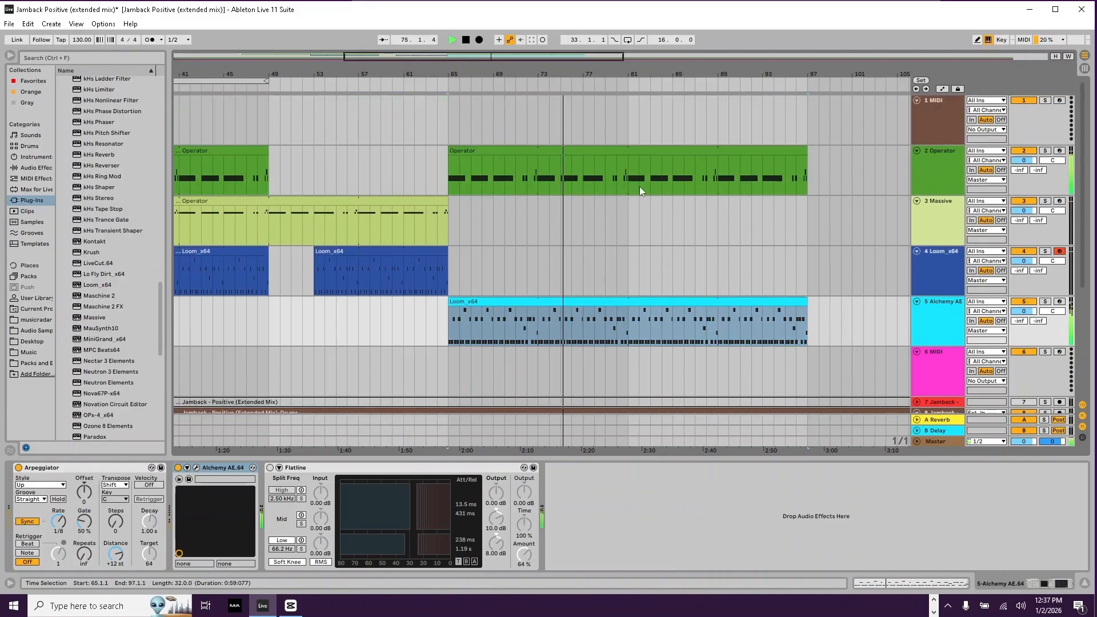
Step: Replay the arrangement from bar 65, check the Alchemy clip's notes, and return to the track's devices
key("space")
key("space")
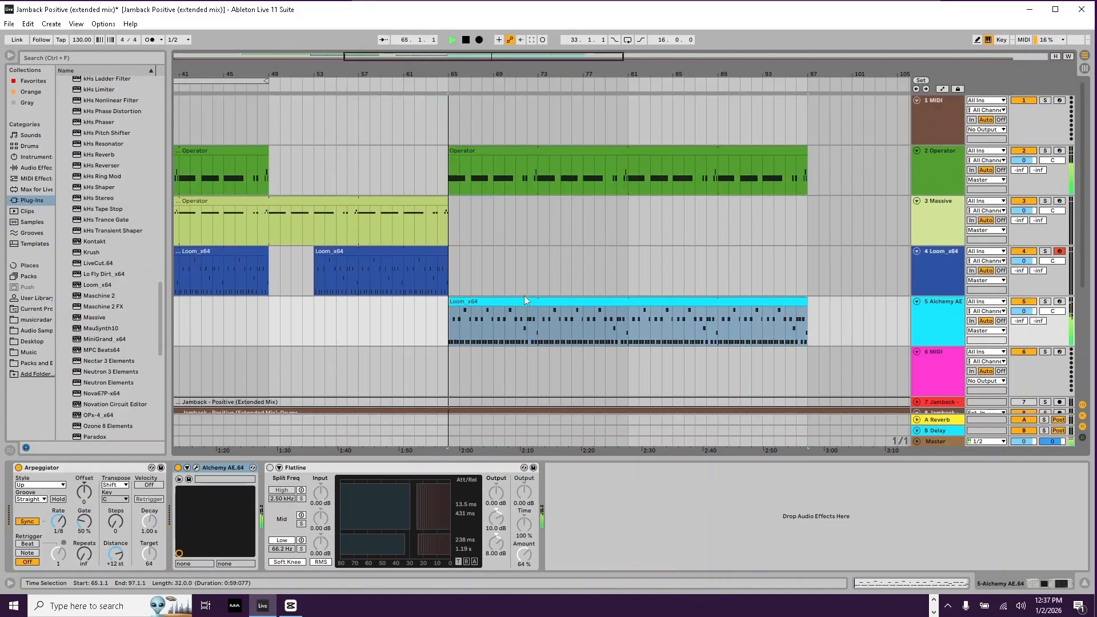
double_click(483, 306)
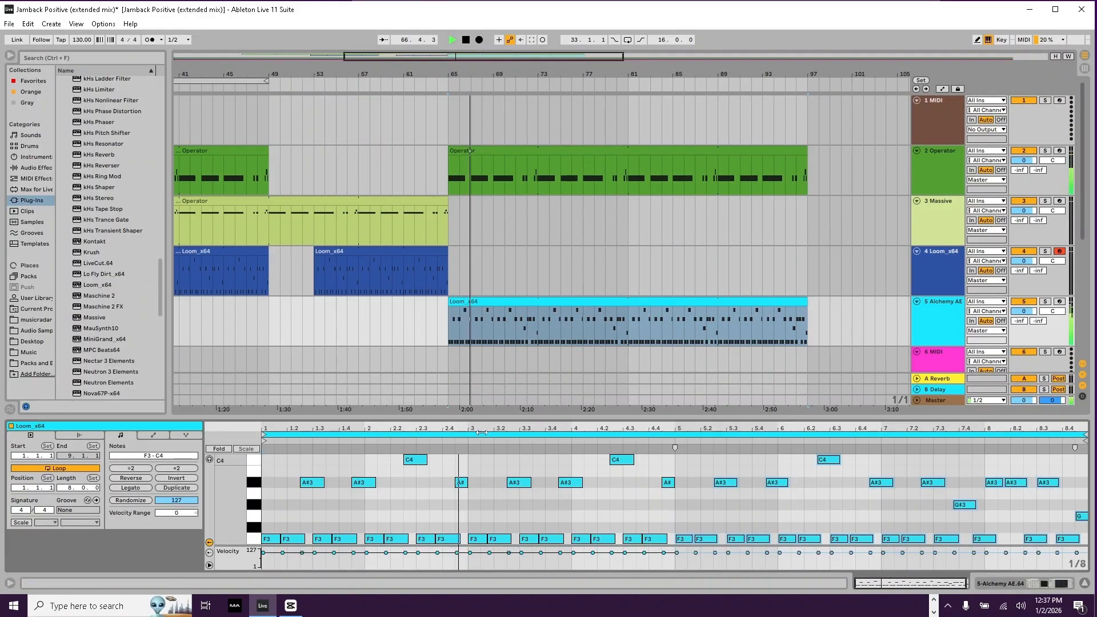
key("shift+Tab")
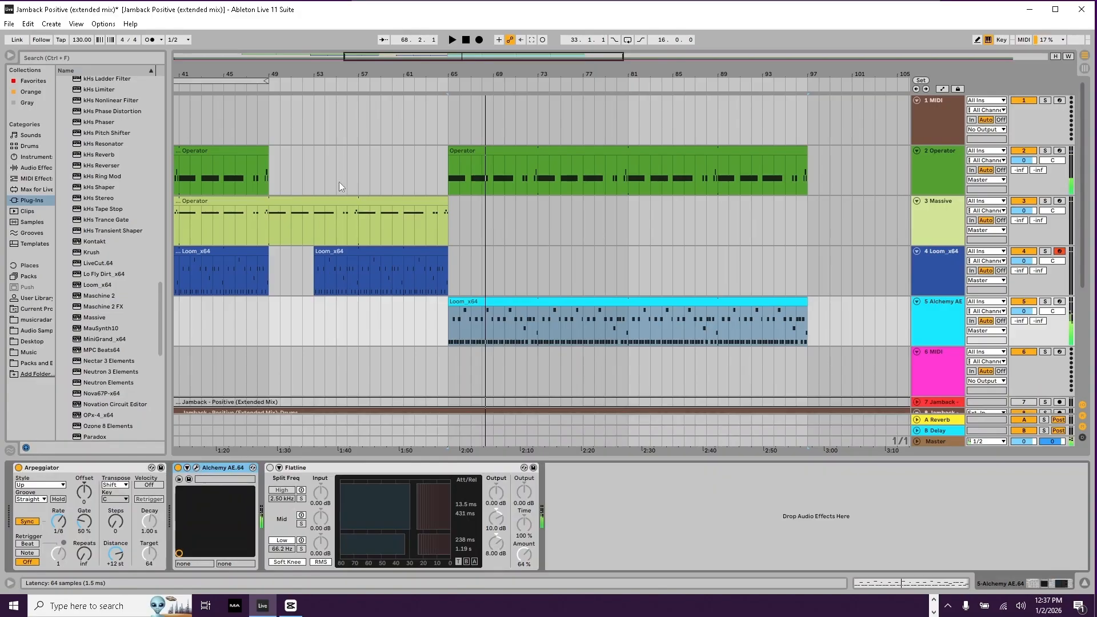
Step: Open Alchemy's plug-in window, audition further Arpeggiated presets against the arrangement, and load Tangerine Arp
key("ctrl+alt+p")
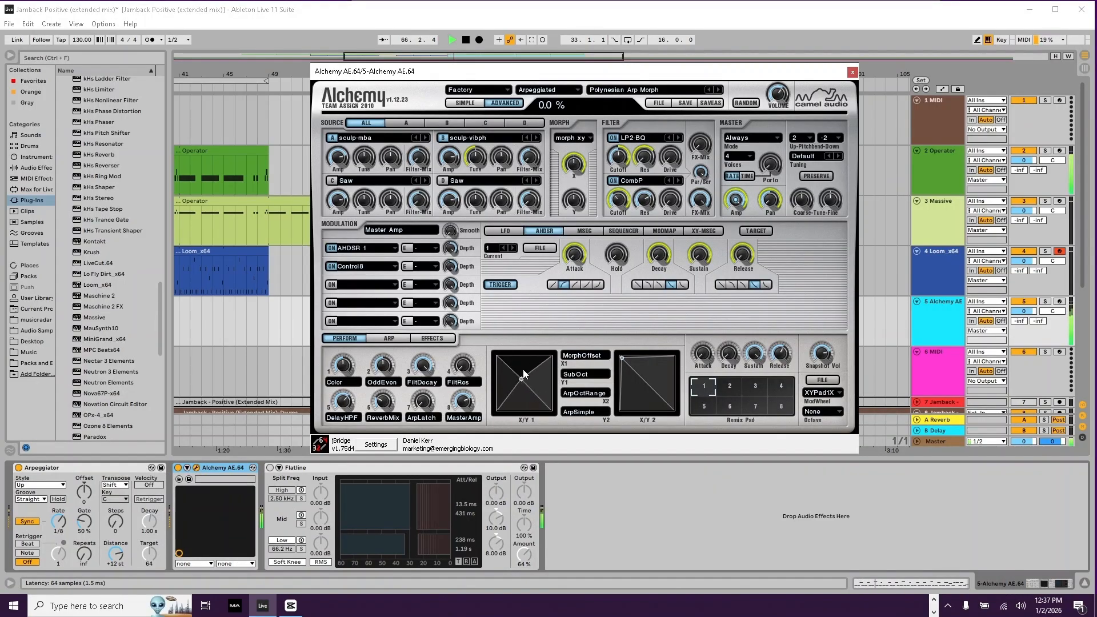
key("space")
left_click(719, 89)
key("space")
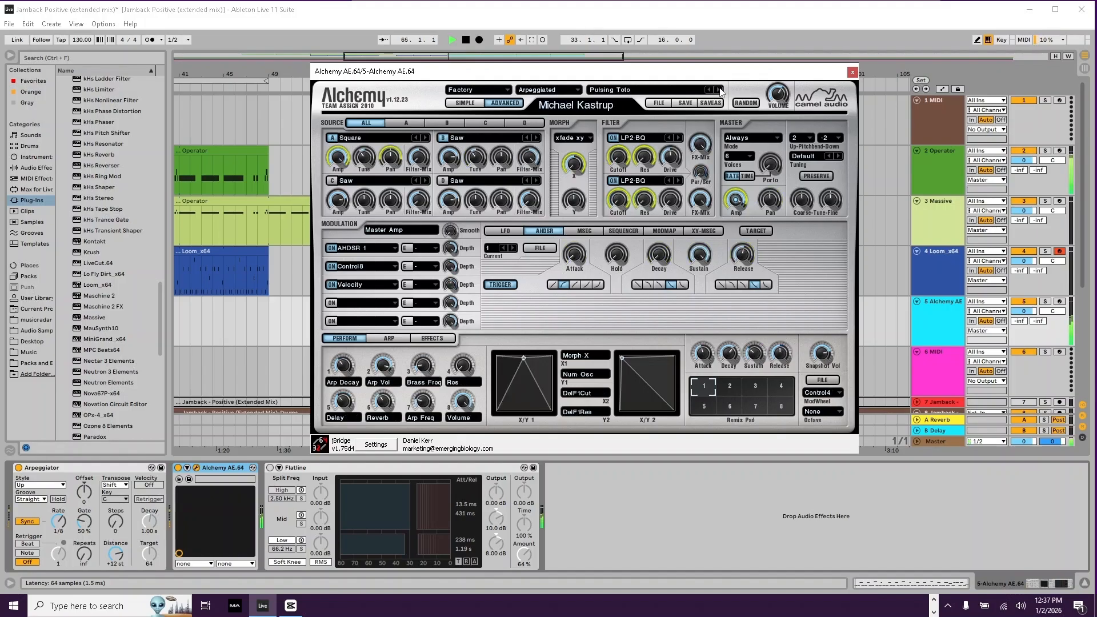
left_click(719, 90)
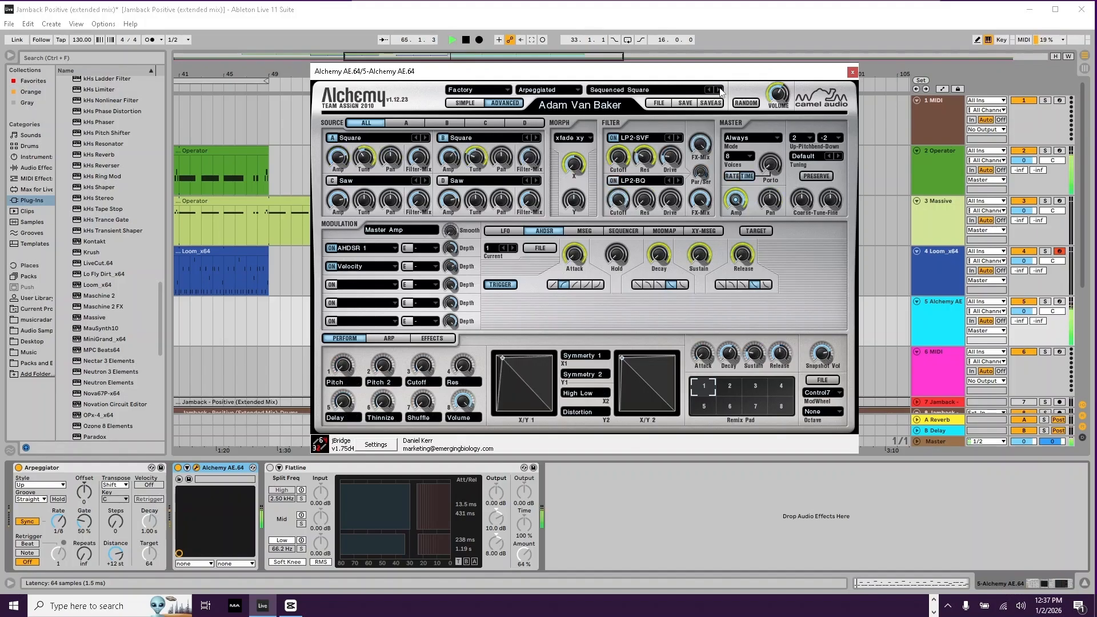
left_click(718, 90)
key("space")
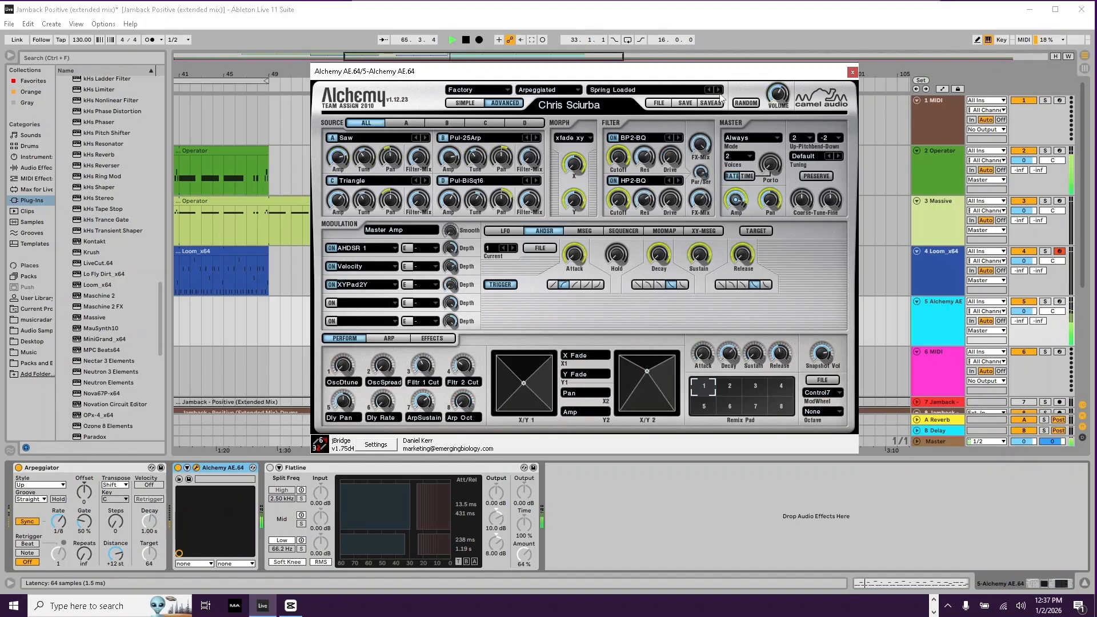
left_click(719, 90)
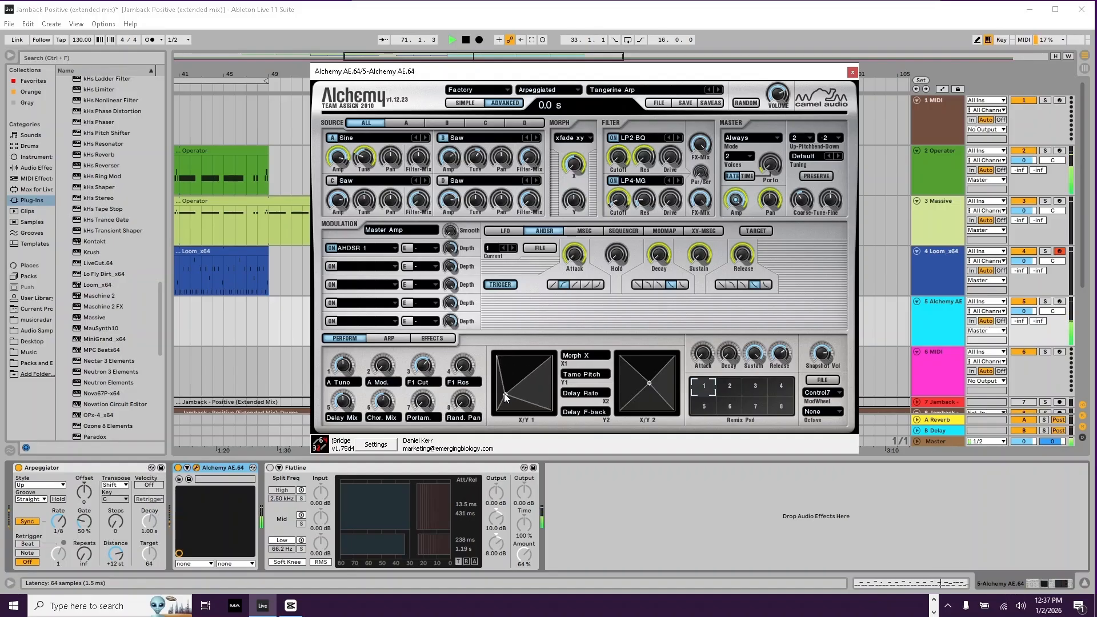
Step: Move Alchemy's X/Y 1 pad point to the upper centre, clear the AHDSR 1 release modulation, and set release to about 0.039 s
left_click_drag(504, 393, 524, 363)
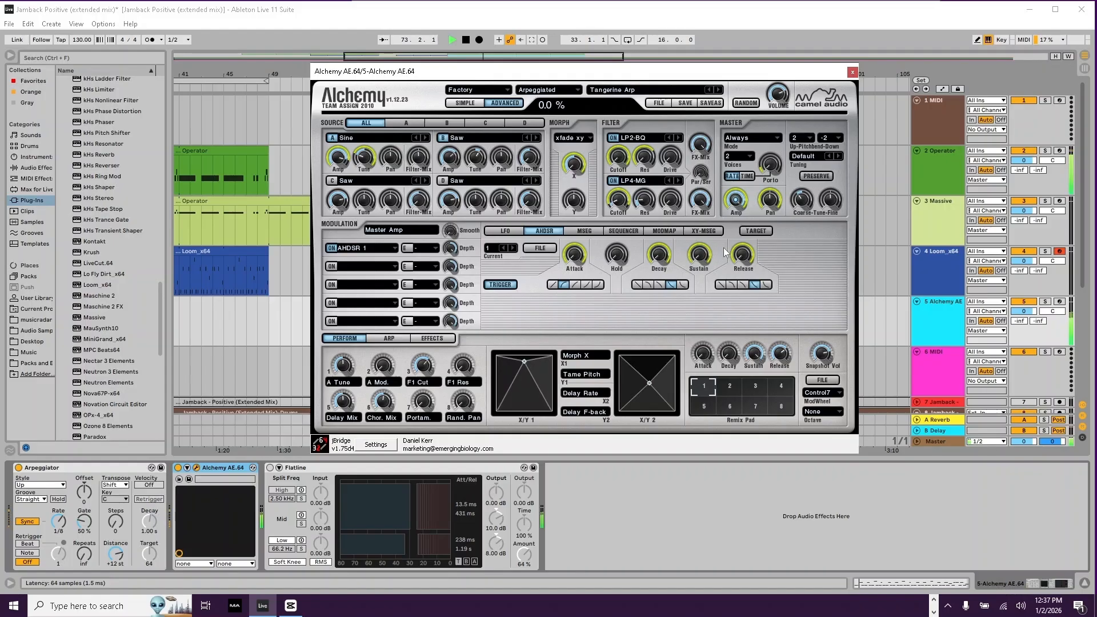
right_click(741, 255)
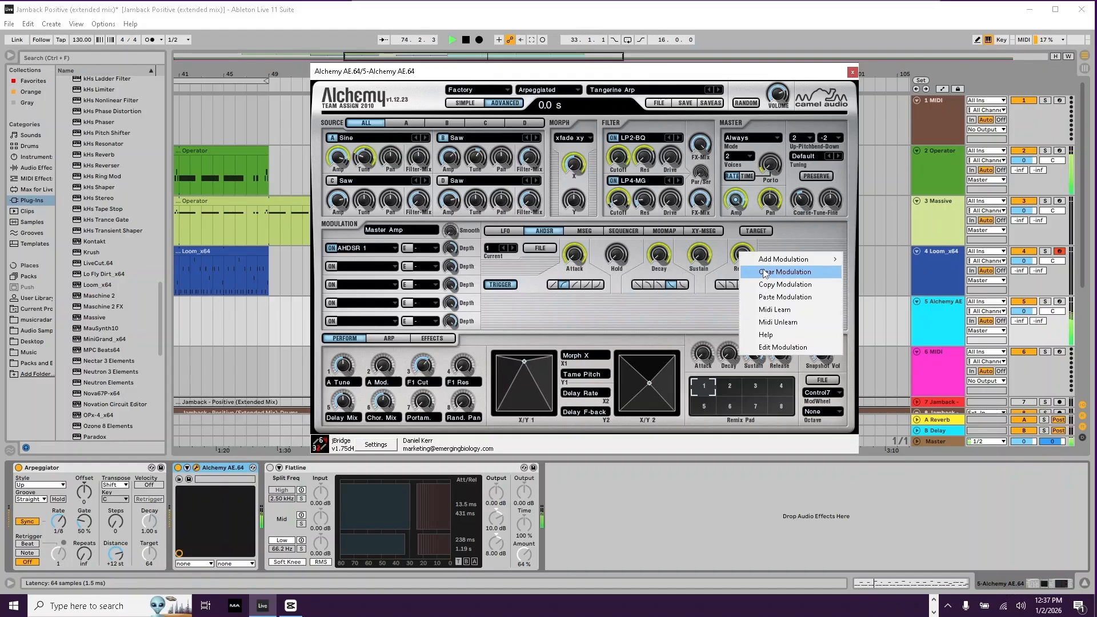
left_click(764, 272)
left_click_drag(743, 255, 742, 227)
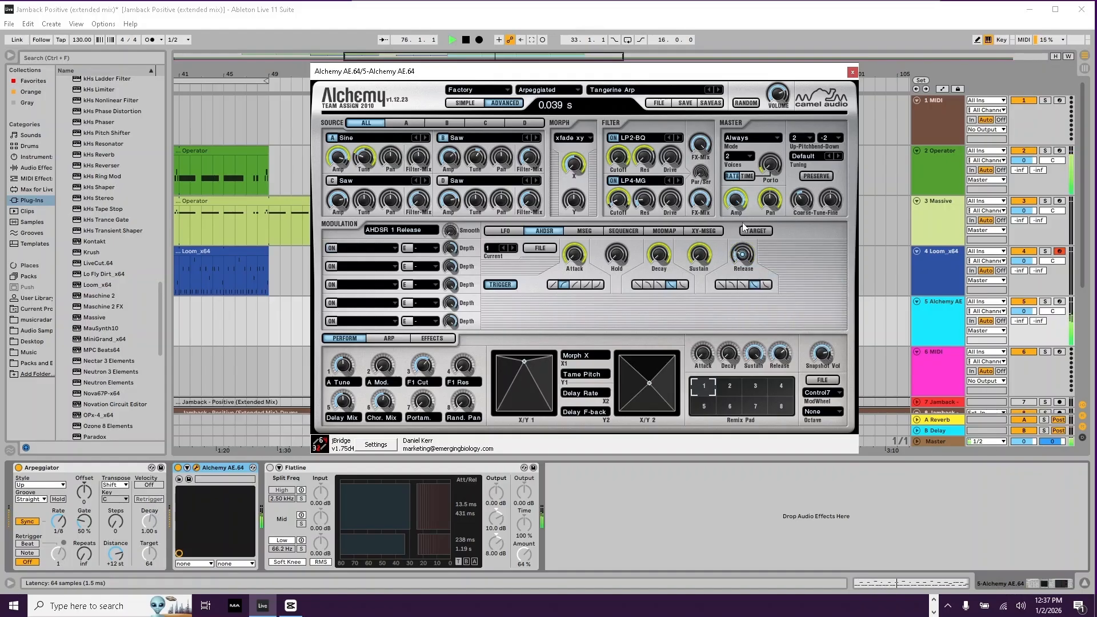
Step: Clear the modulation on AHDSR 1's sustain, decay and attack, and leave the Alchemy window
right_click(702, 254)
left_click(729, 272)
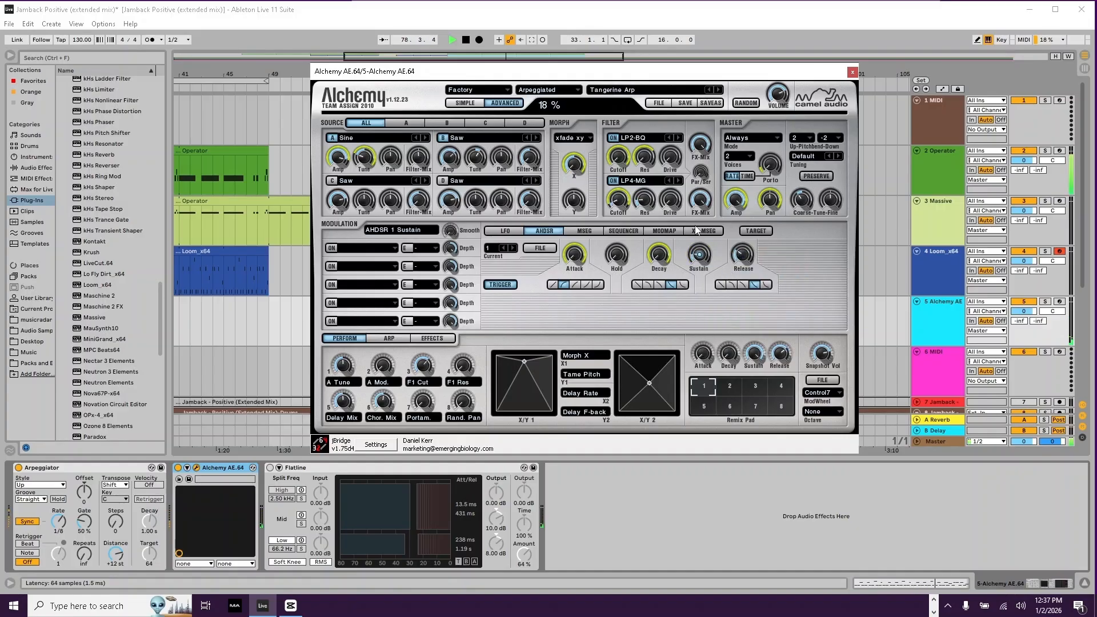
right_click(663, 259)
left_click(677, 272)
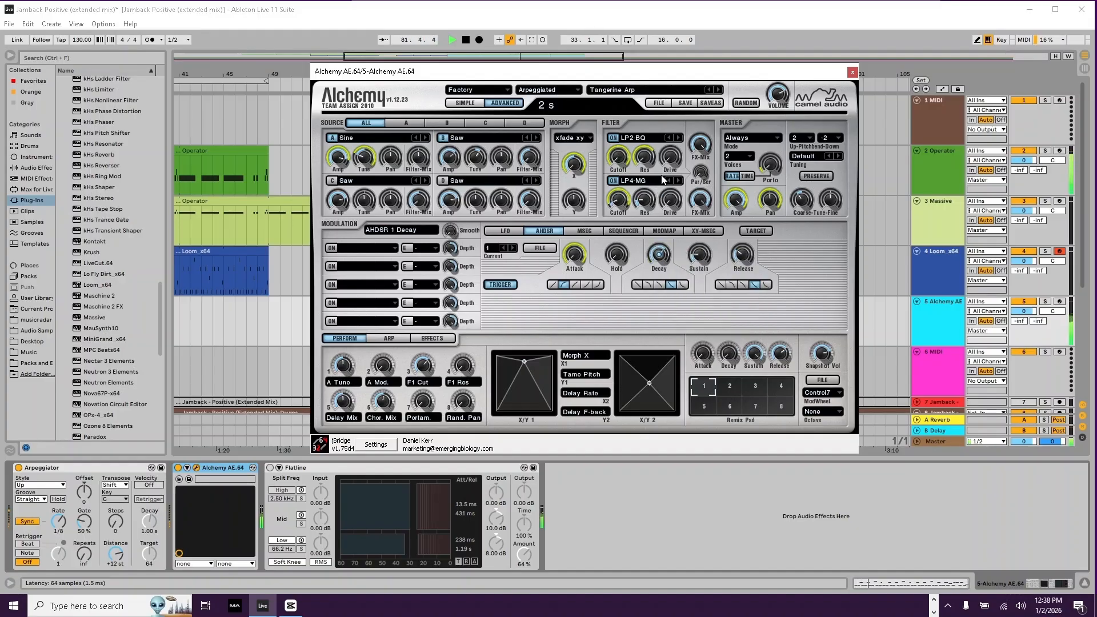
right_click(585, 251)
left_click(608, 274)
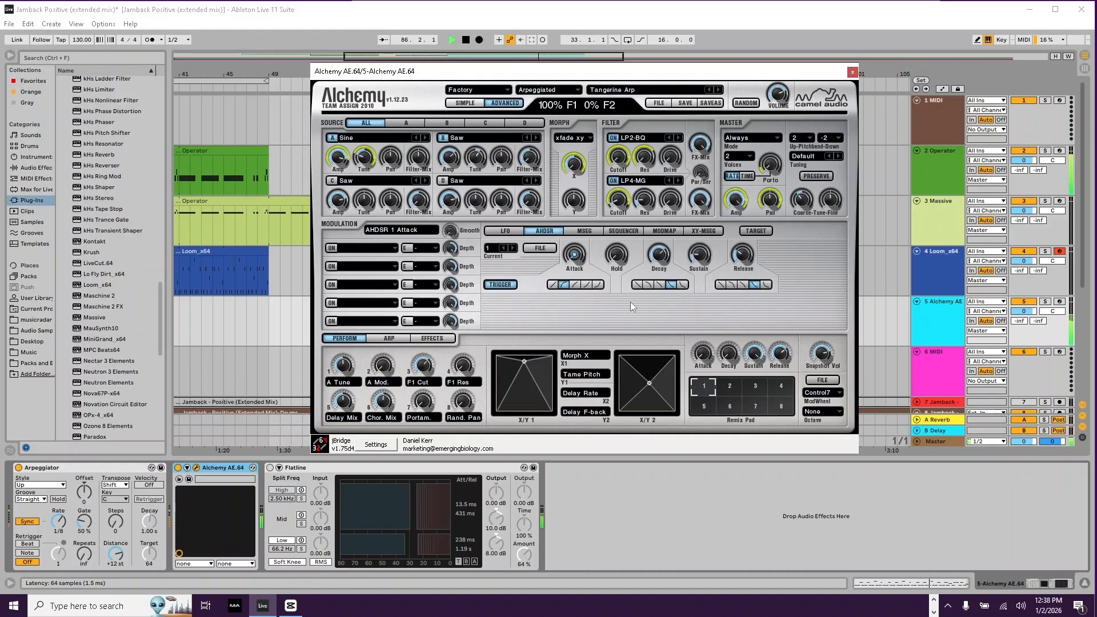
left_click(852, 73)
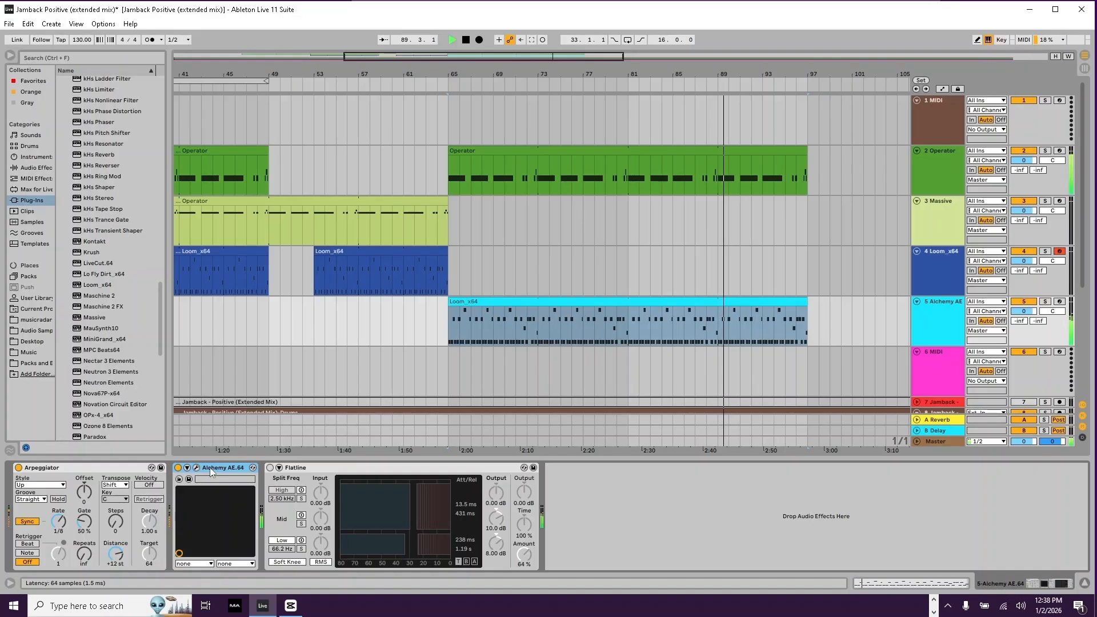
Step: Group Alchemy into an Instrument Rack and add MauSynth10 as a second chain
key("ctrl+g")
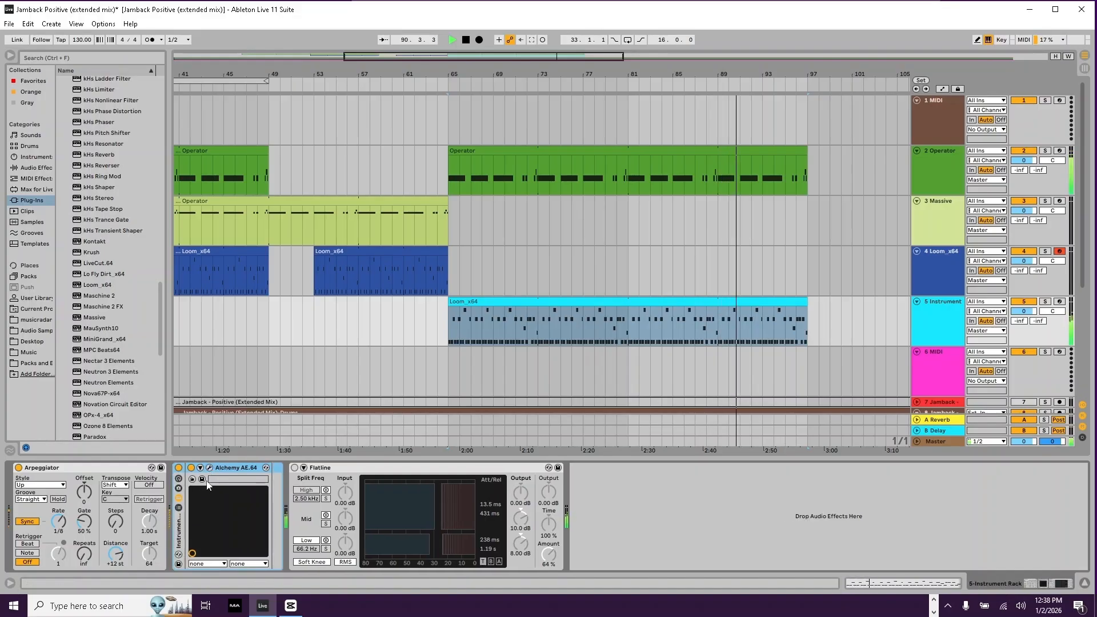
left_click(179, 508)
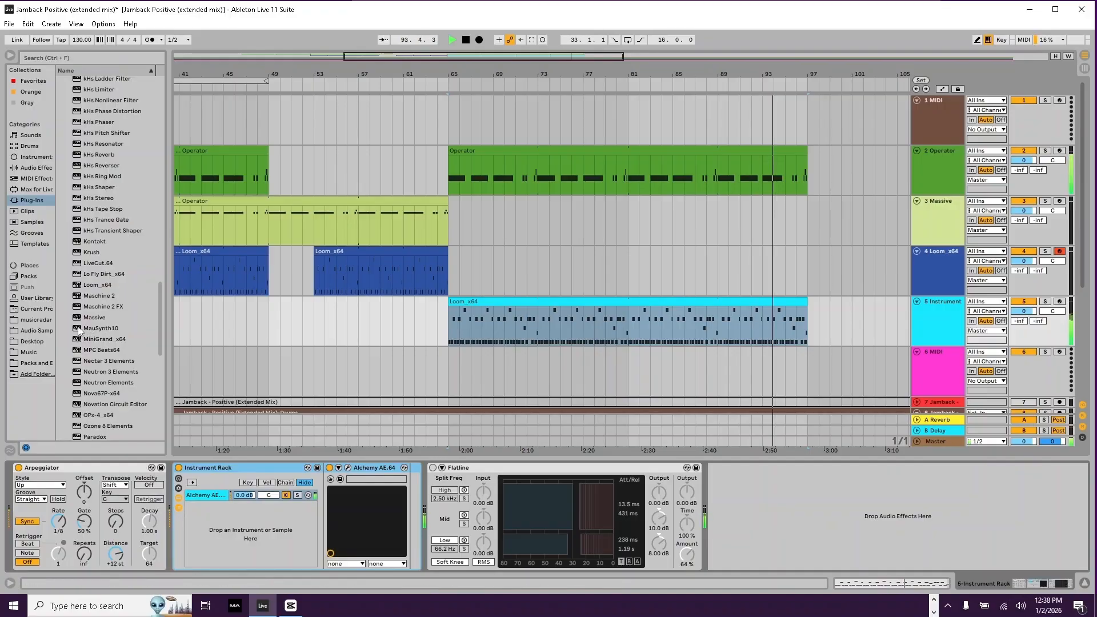
left_click_drag(79, 330, 227, 522)
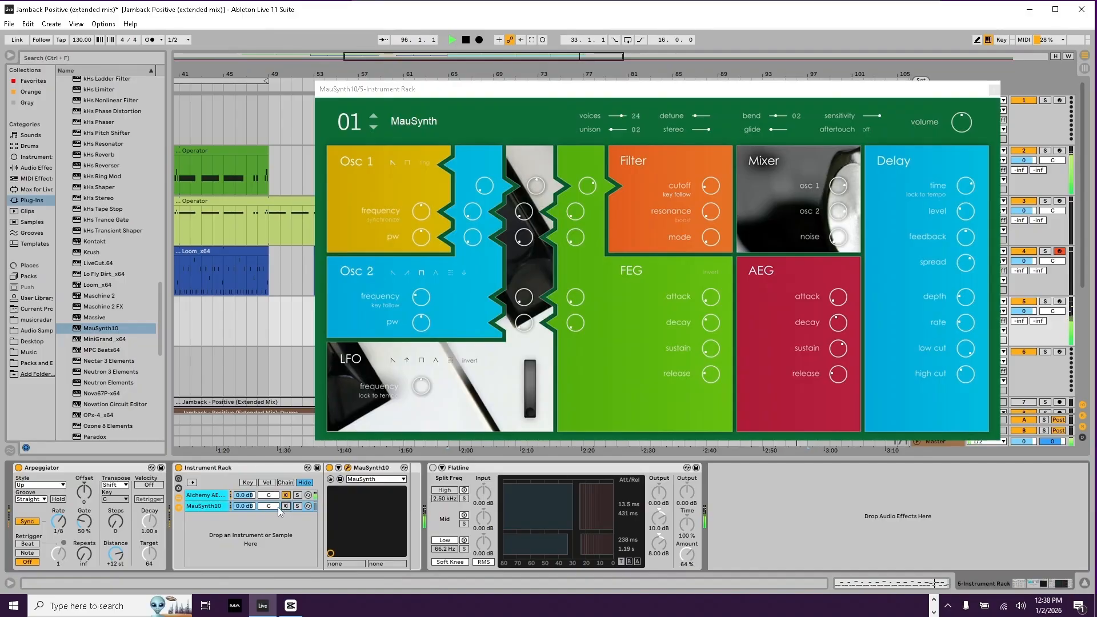
Step: Compare the rack with the MauSynth10 chain on and off, set that chain's volume to -11.0 dB, and dismiss the plug-in window
left_click(286, 507)
left_click(283, 506)
left_click_drag(244, 506, 245, 496)
left_click(994, 90)
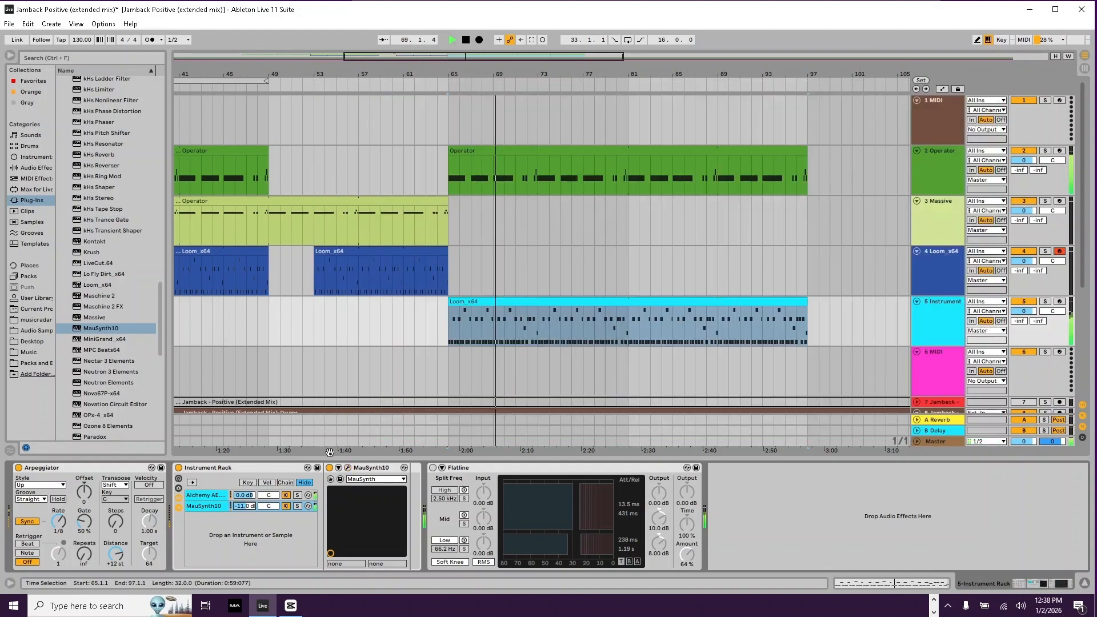
Step: Load MauSynth10's Farty cembalo preset and replay the arrangement from bar 65 to audition it
left_click(363, 480)
scroll(421, 293, "down", 9)
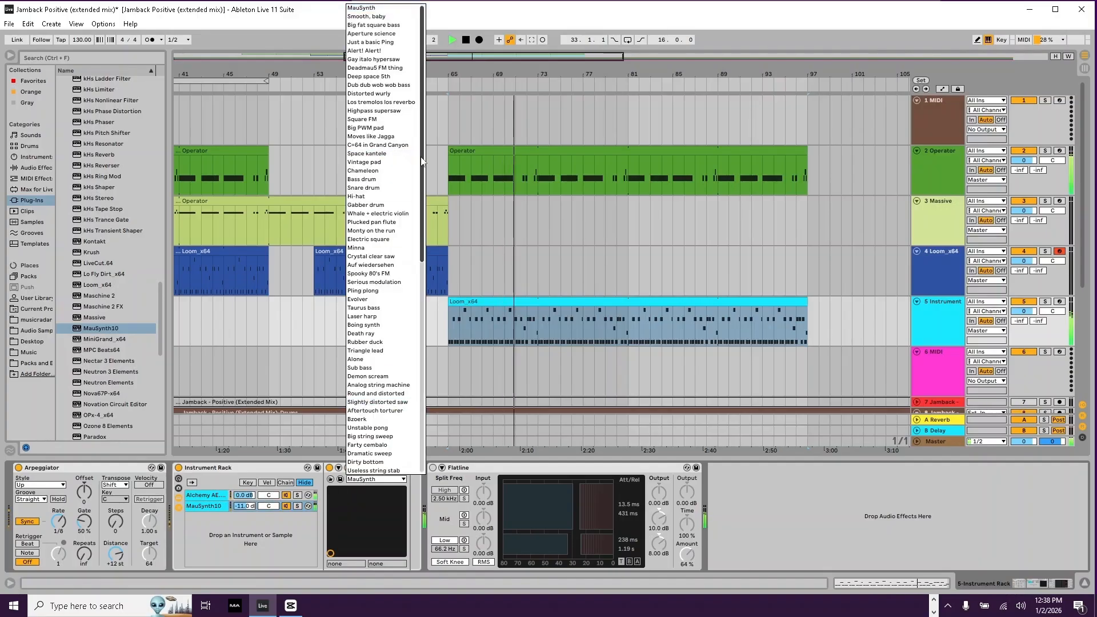
left_click(367, 222)
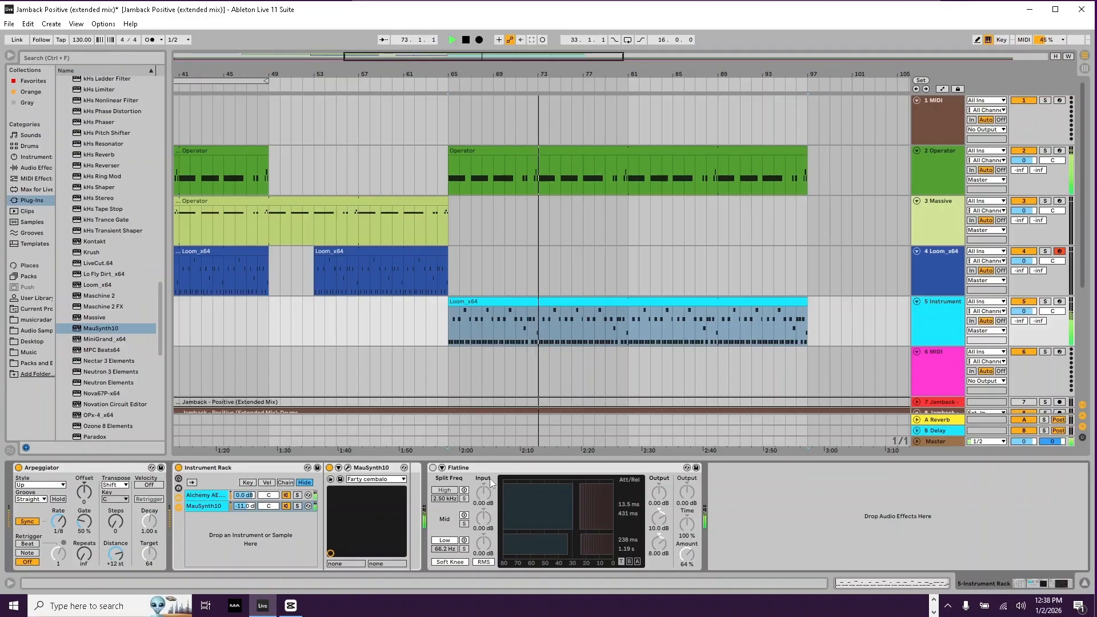
key("space")
key("space")
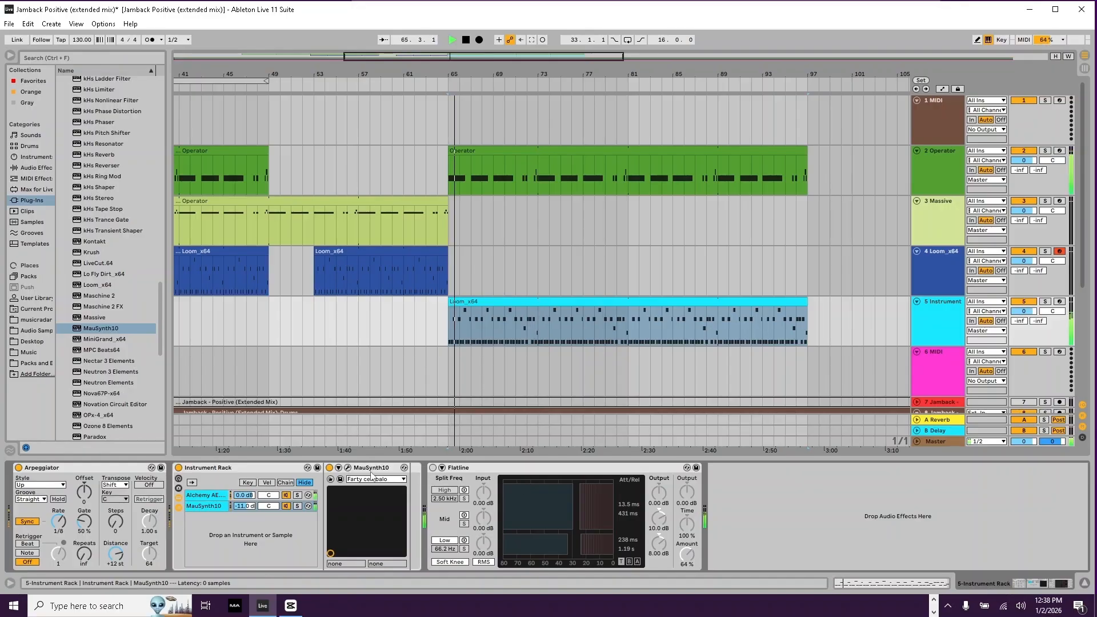
Step: Audition MauSynth10's presets one after another during playback and settle on Evolver
left_click(372, 479)
left_click(373, 480)
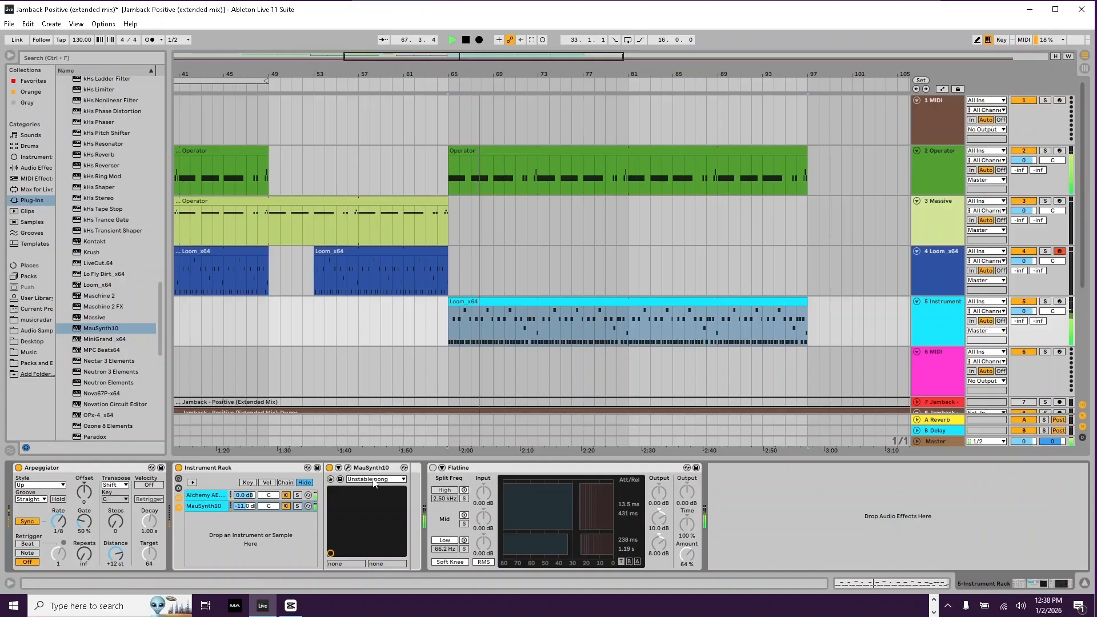
scroll(374, 481, "down", 2)
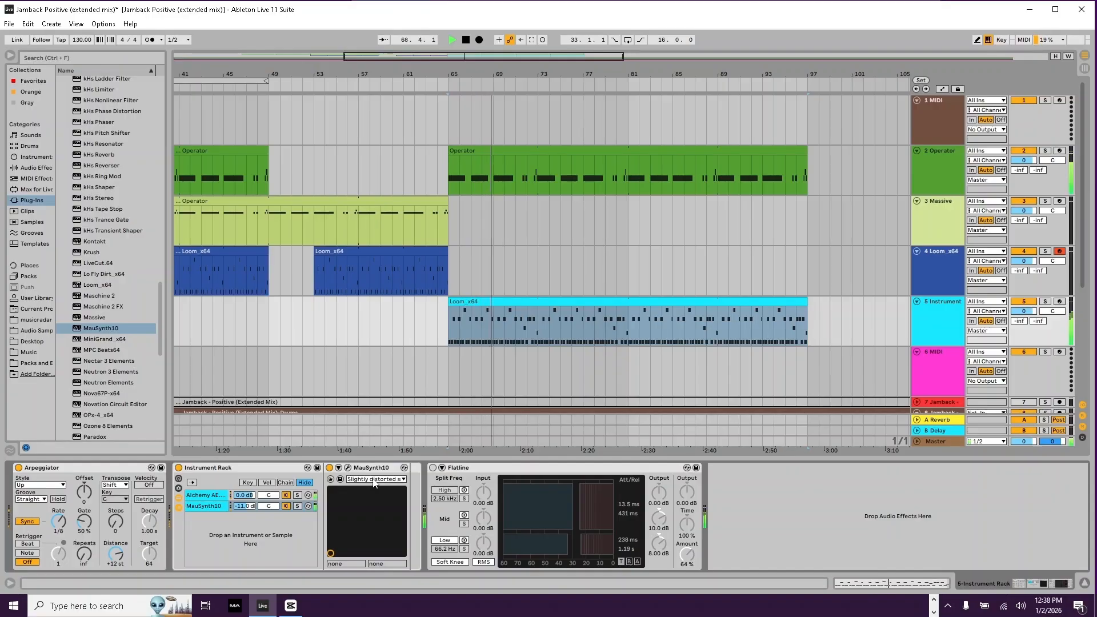
scroll(374, 481, "down", 1)
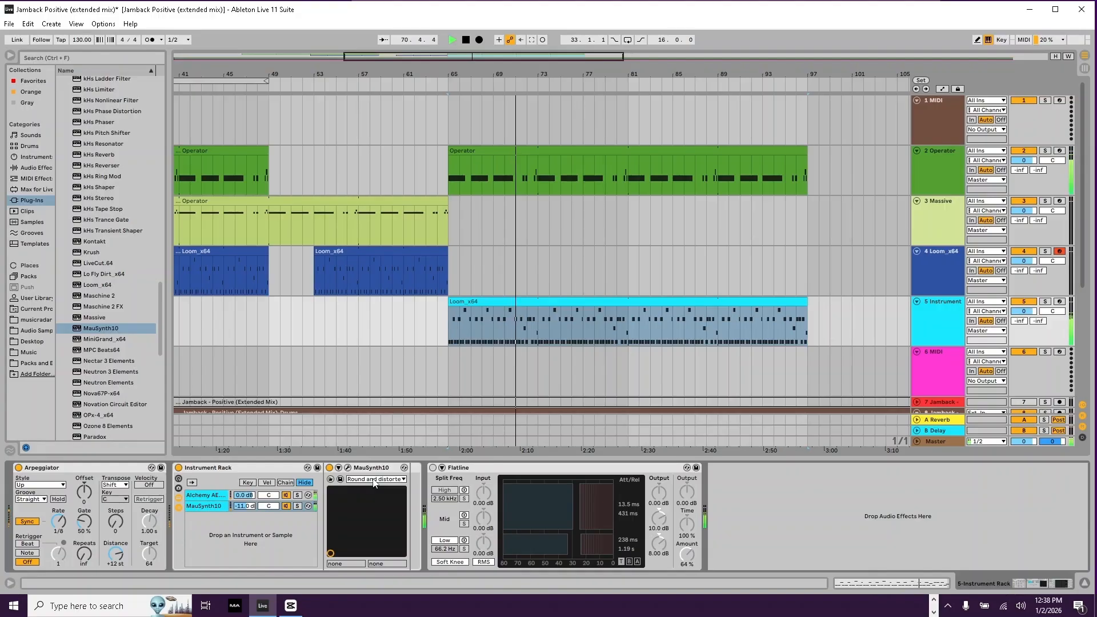
scroll(374, 482, "down", 1)
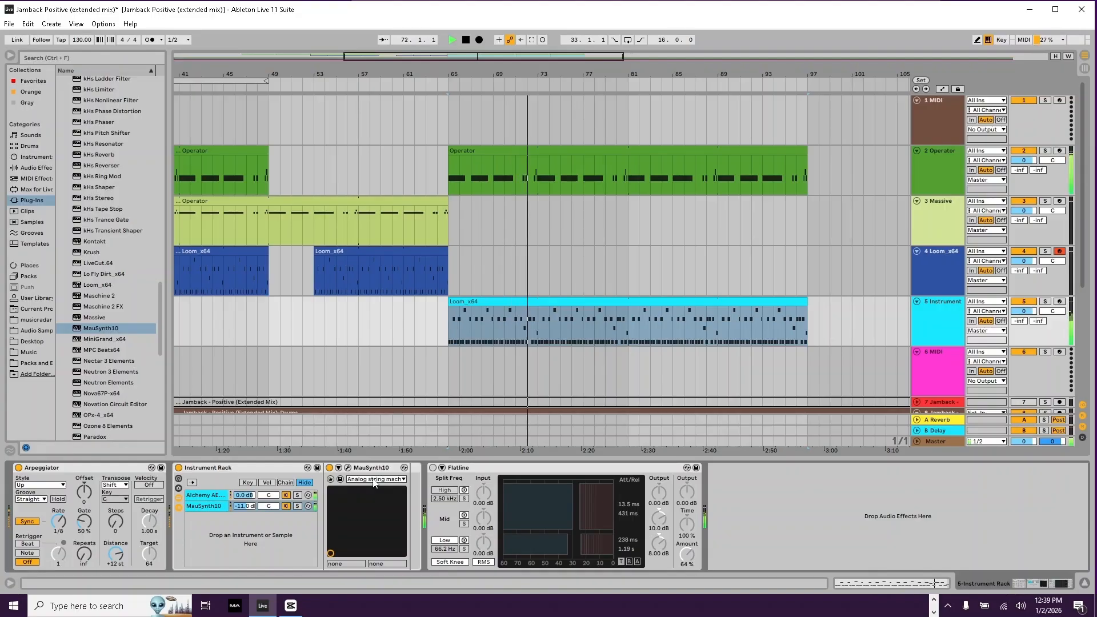
scroll(374, 482, "down", 1)
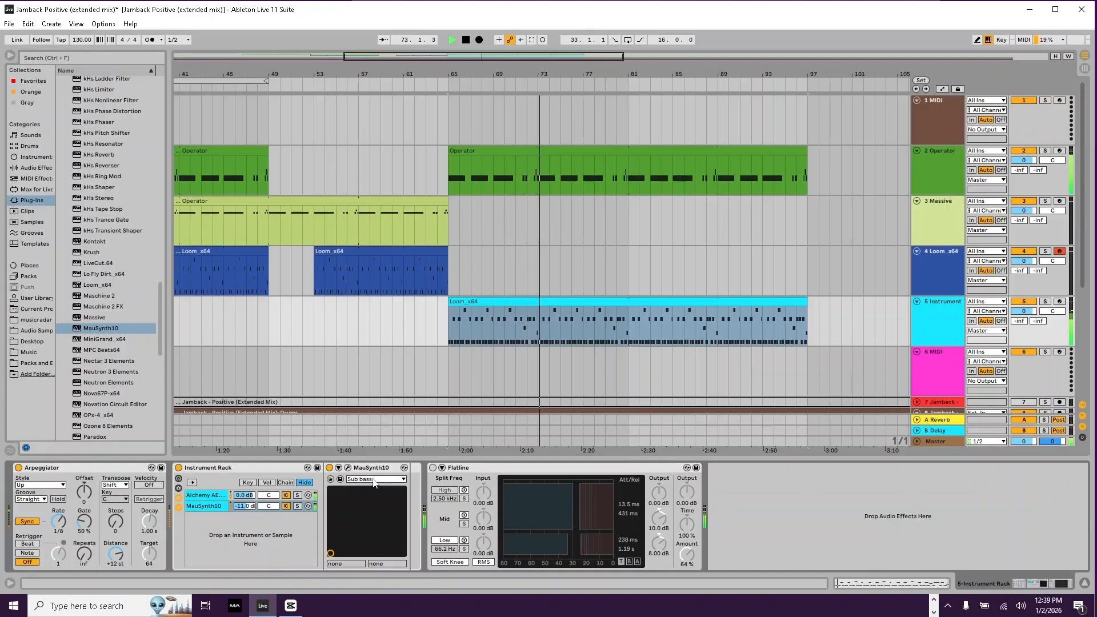
scroll(374, 482, "down", 1)
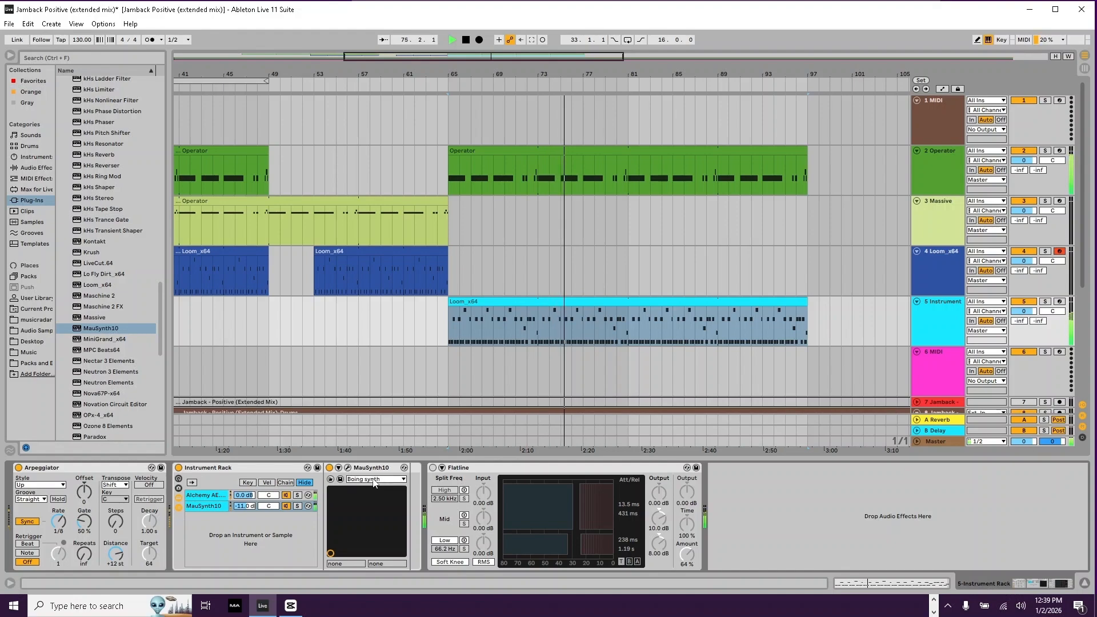
scroll(374, 482, "down", 1)
scroll(374, 481, "down", 1)
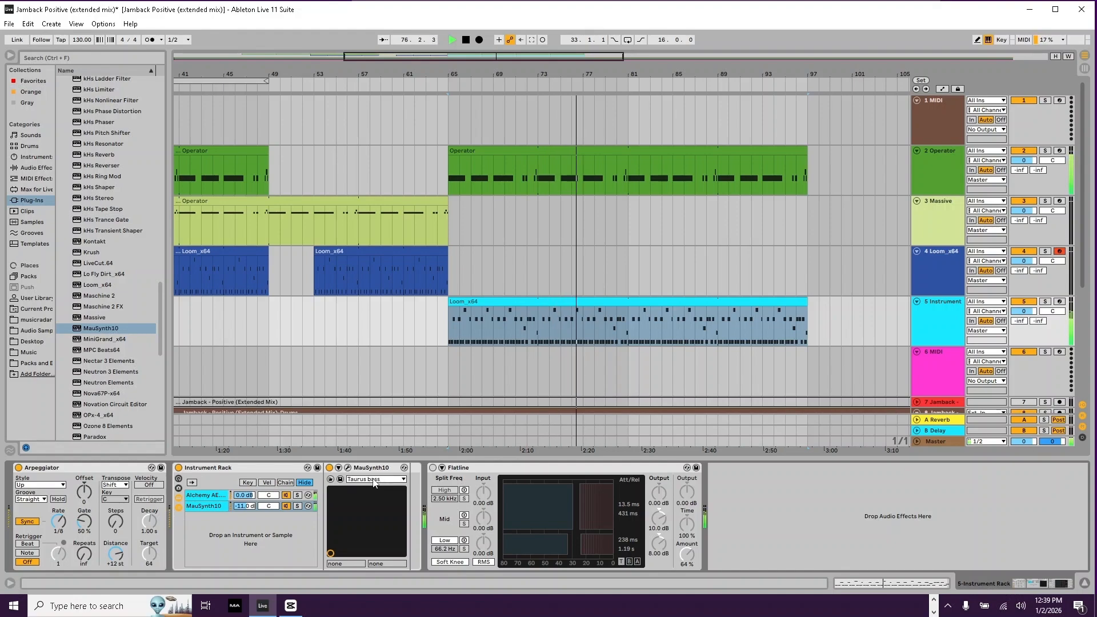
scroll(375, 482, "down", 1)
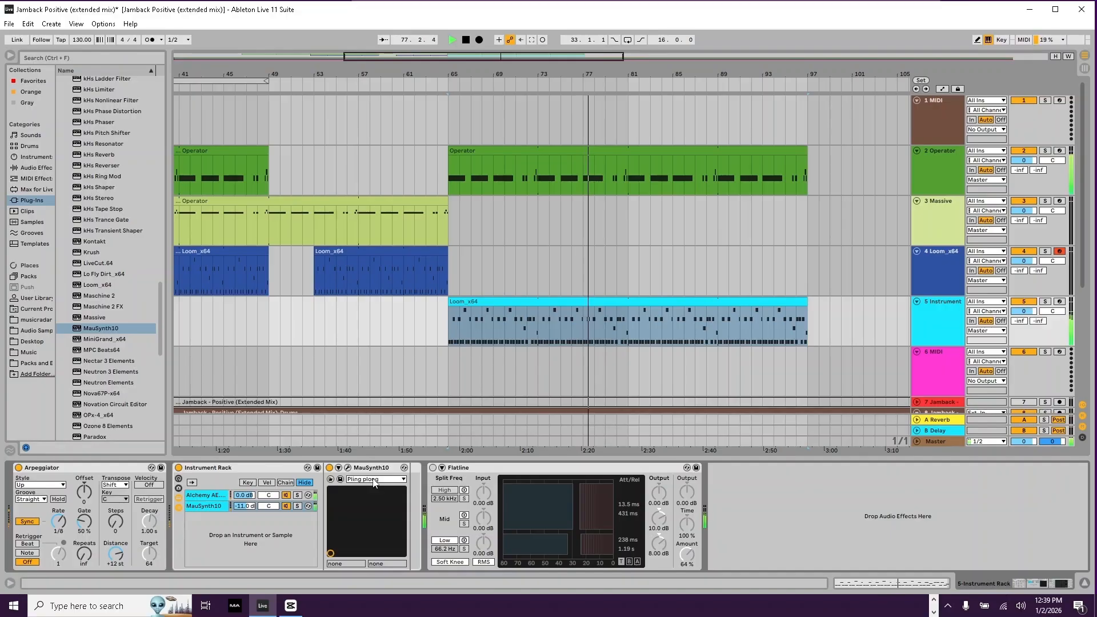
Step: Enable Flatline with its Amount at 82%, lower the Instrument Rack track's volume to -10.8 dB, and stop playback
left_click(439, 474)
left_click(433, 468)
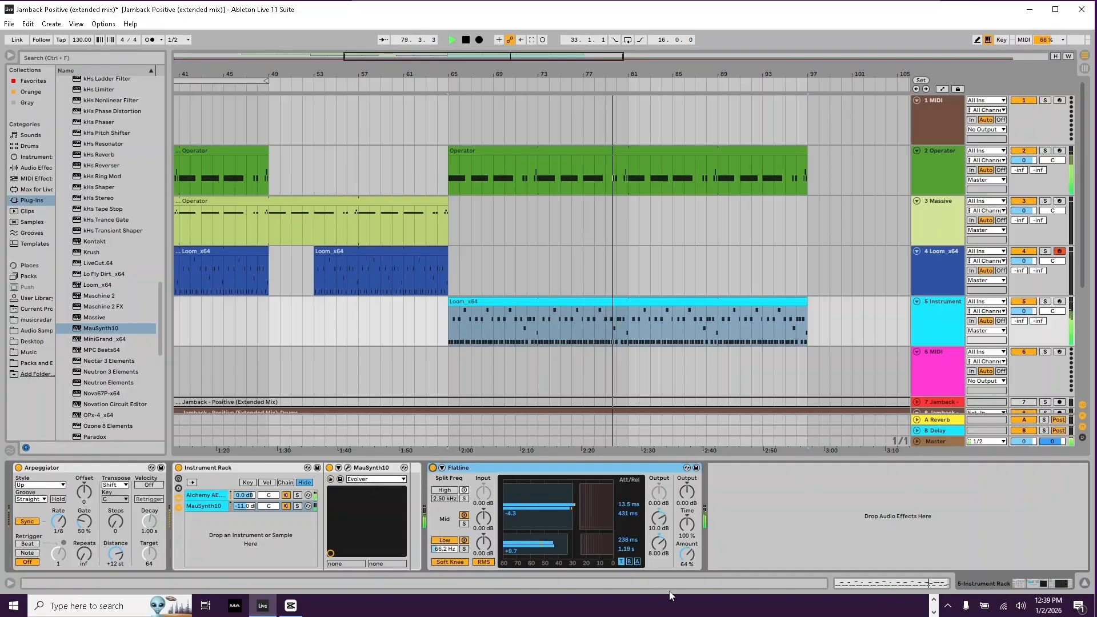
left_click_drag(687, 557, 688, 537)
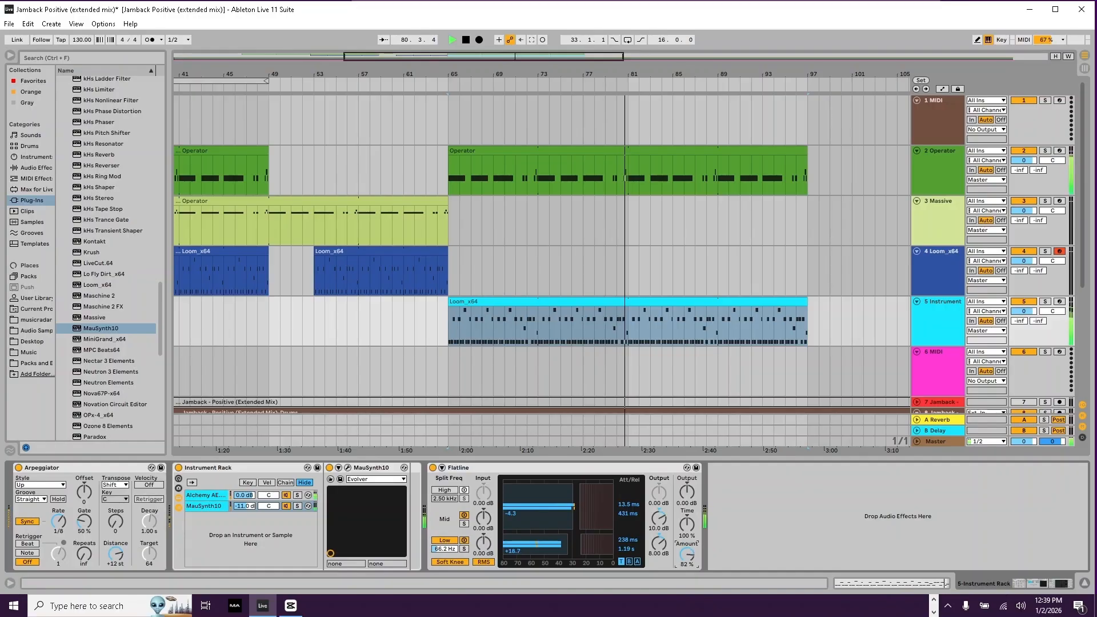
left_click(1024, 311)
mouse_move(1023, 311)
left_mouse_down()
mouse_move(1024, 337)
mouse_move(1024, 326)
left_mouse_up()
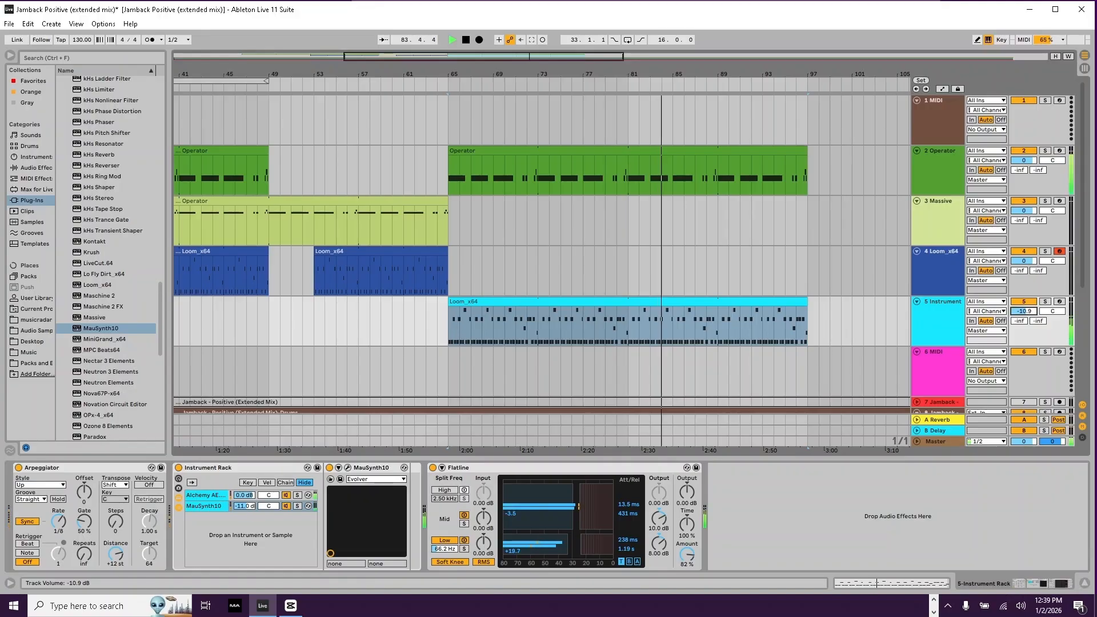
key("space")
Step: Duplicate the Loom_x64 clip at bar 53, move the copy to bar 81, extend it to bar 97, and play it back
left_click(415, 251)
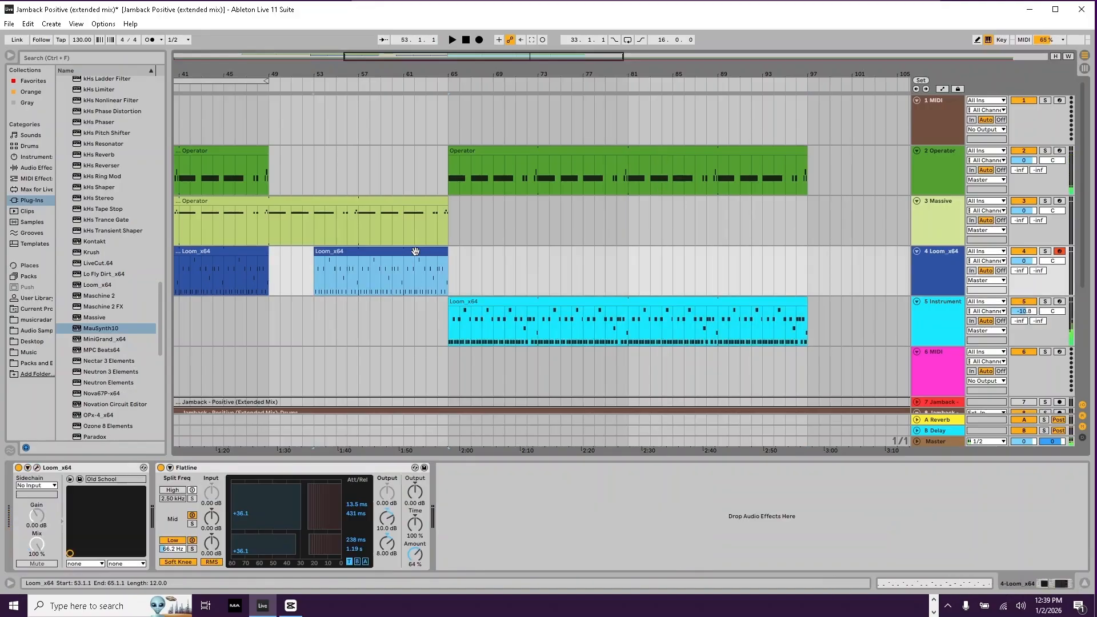
key("ctrl+d")
left_click_drag(501, 251, 688, 259)
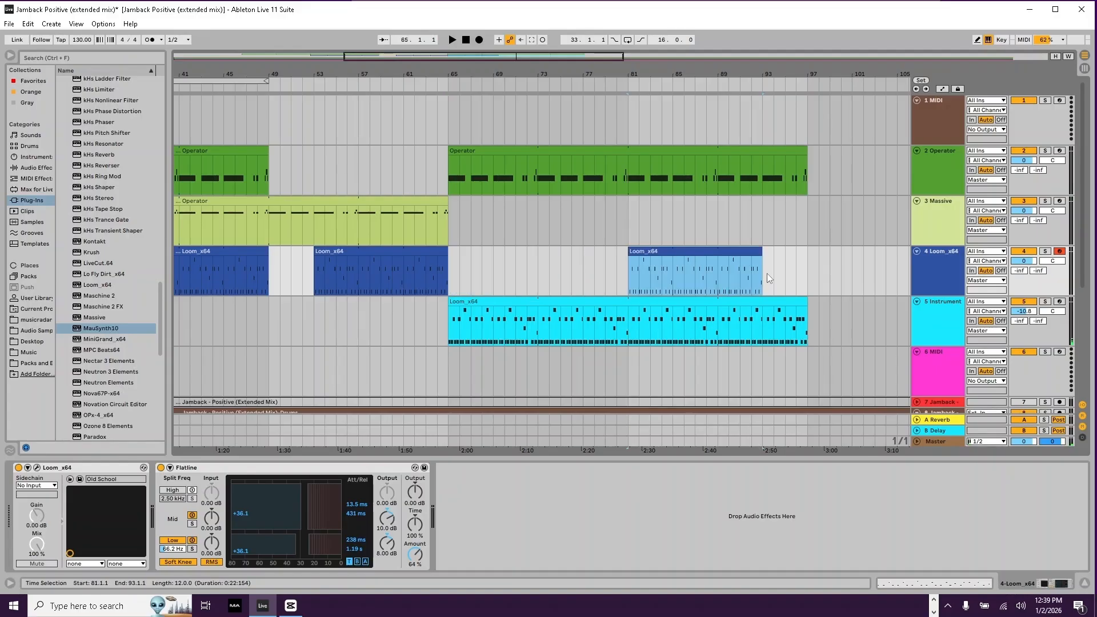
left_click(764, 256)
left_click_drag(762, 252, 802, 250)
key("space")
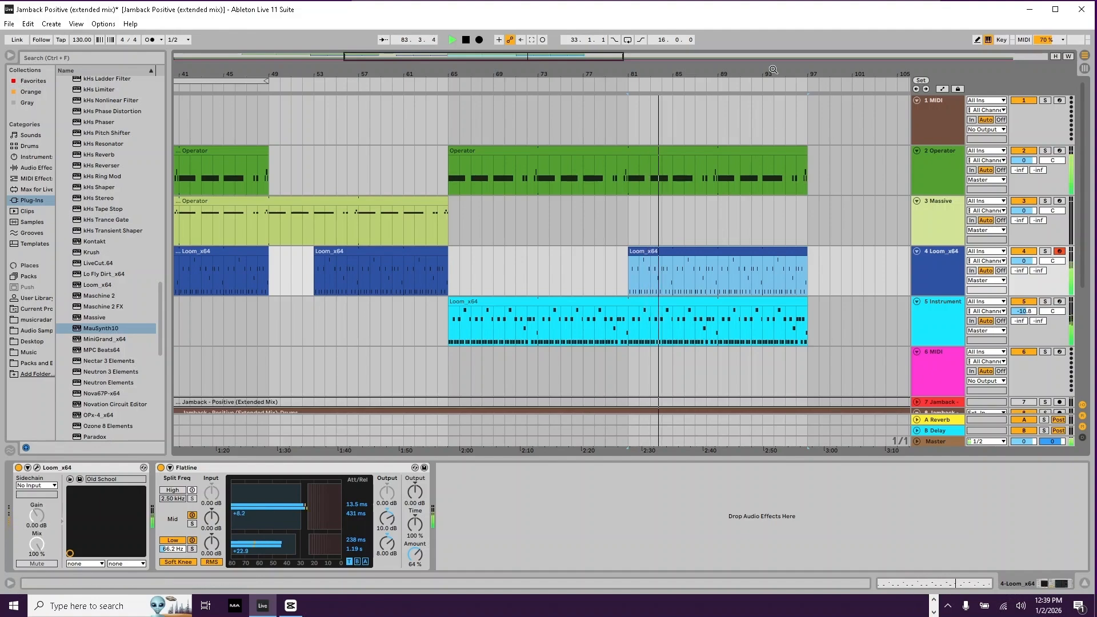
Step: Duplicate the Massive track with its Operator clip and stop playback
left_click_drag(760, 73, 760, 40)
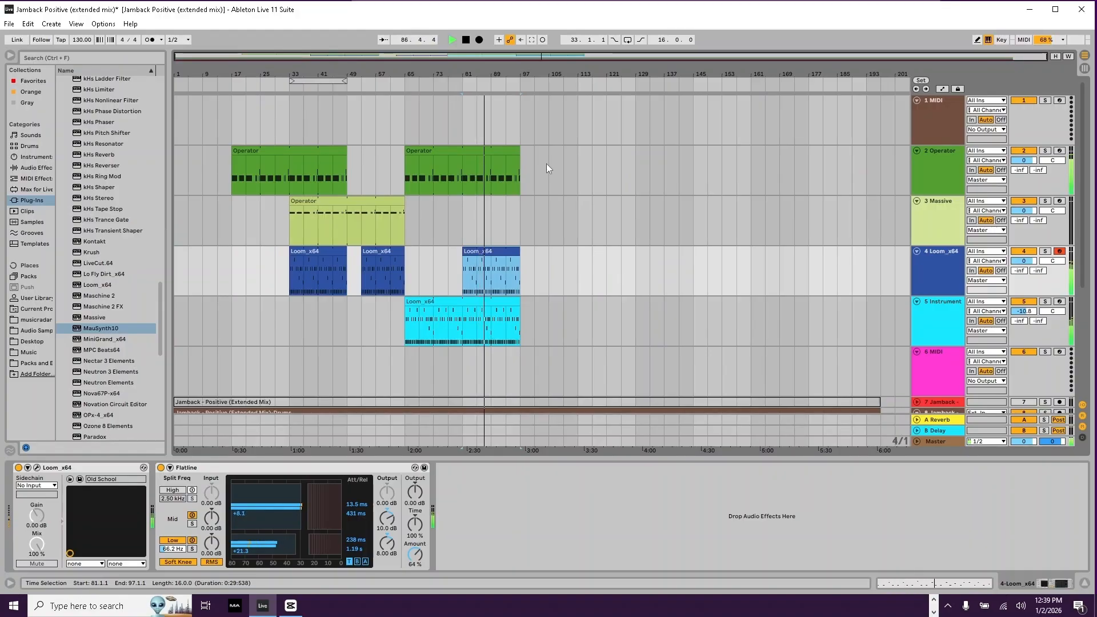
scroll(777, 252, "down", 5)
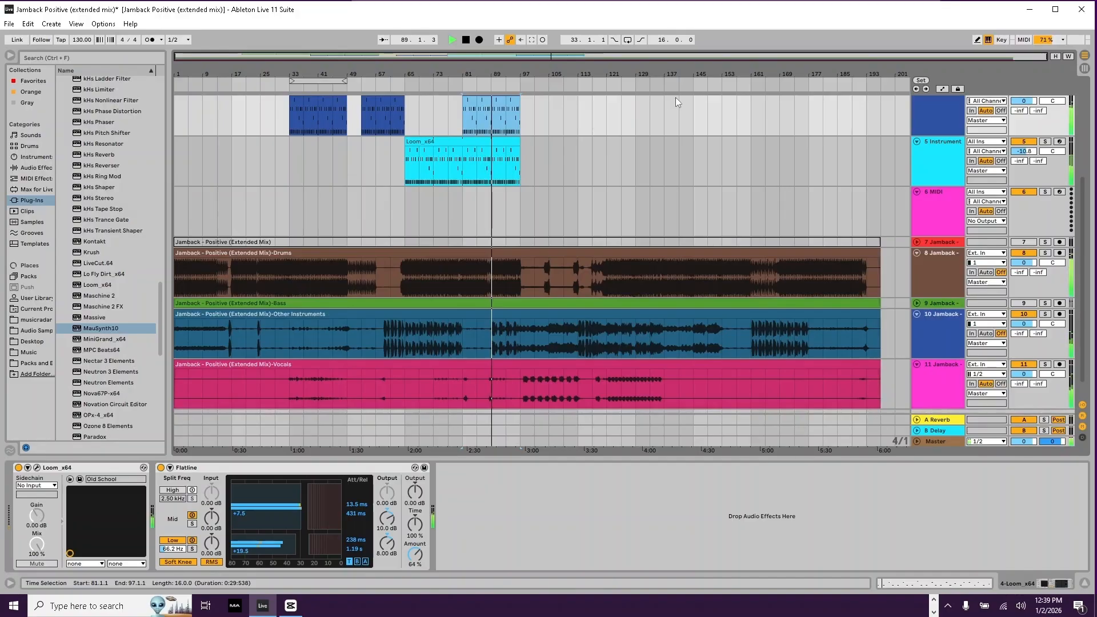
scroll(571, 177, "up", 3)
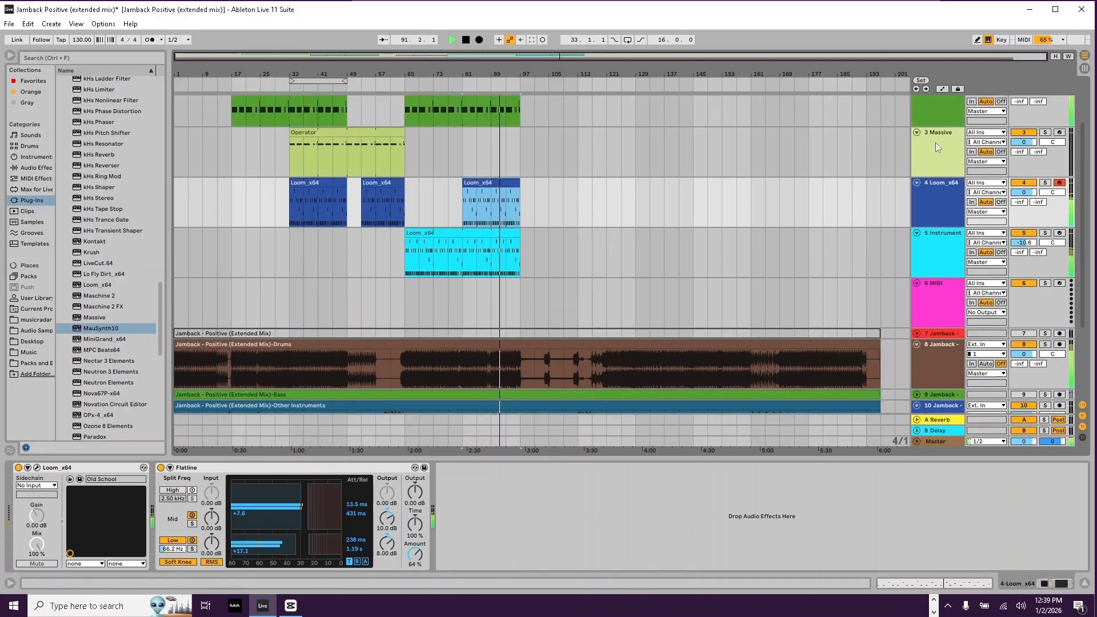
left_click(934, 135)
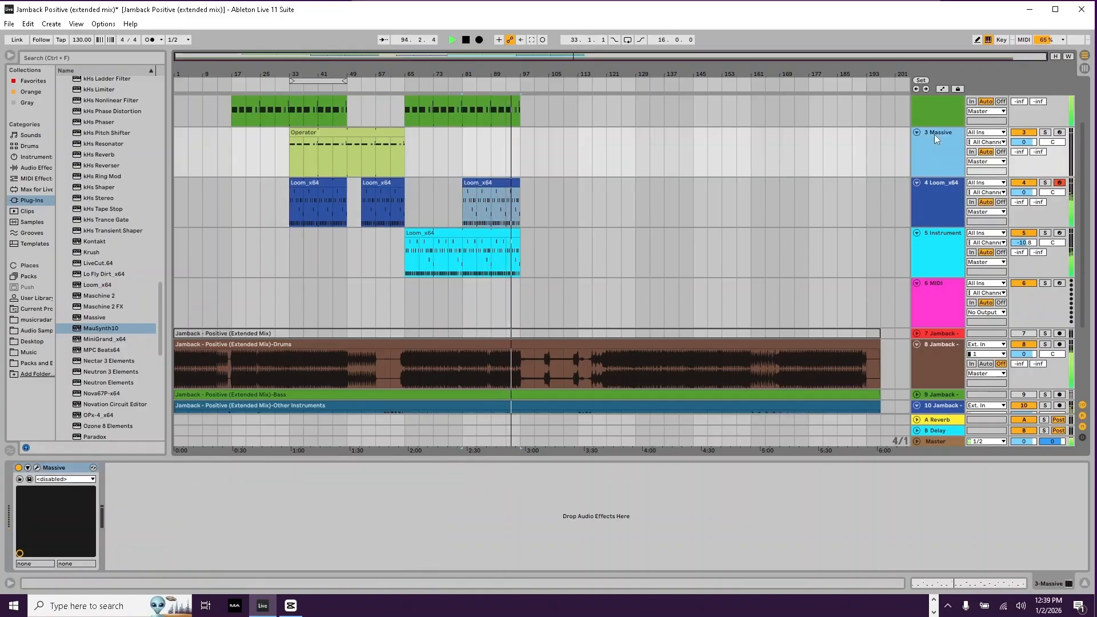
key("ctrl+d")
key("space")
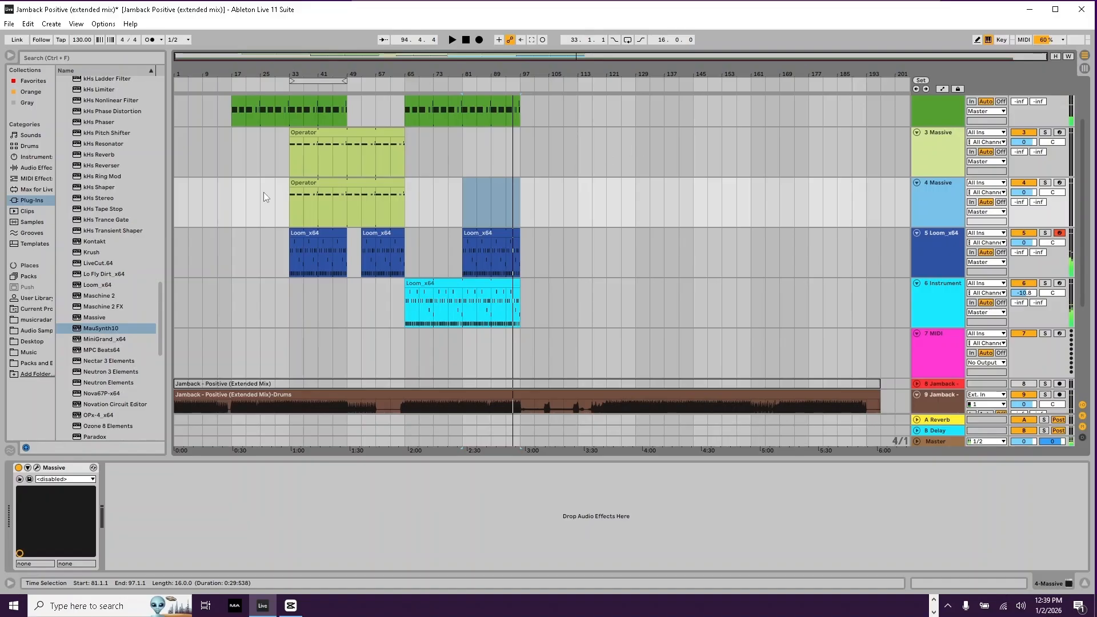
Step: Delete the copied Operator clip from the duplicate Massive track and color that track green
left_click(336, 182)
key("Delete")
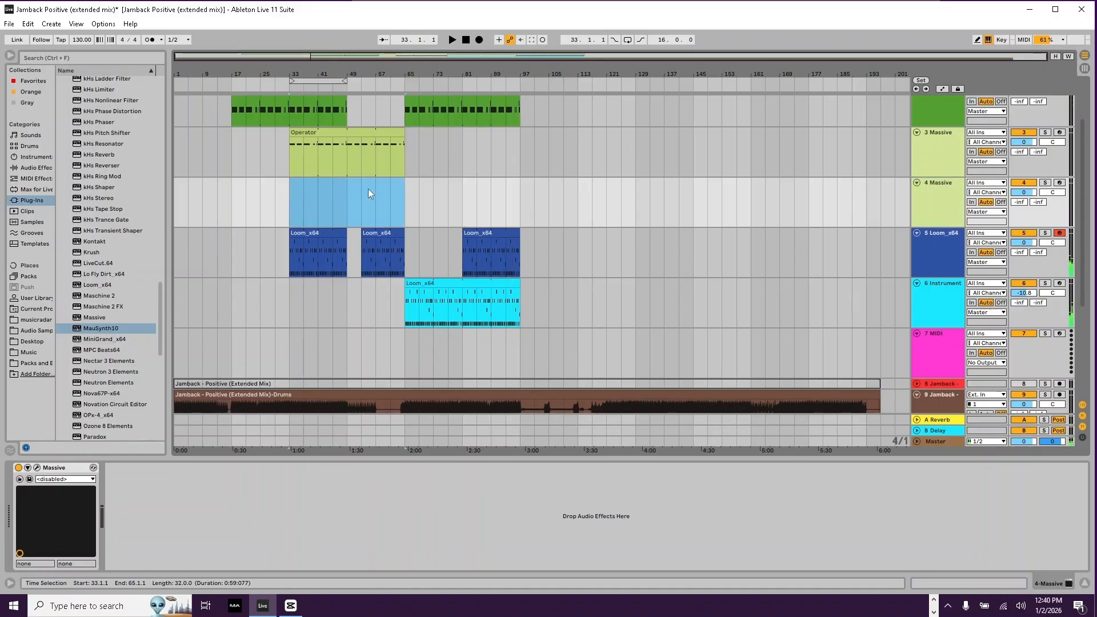
right_click(943, 192)
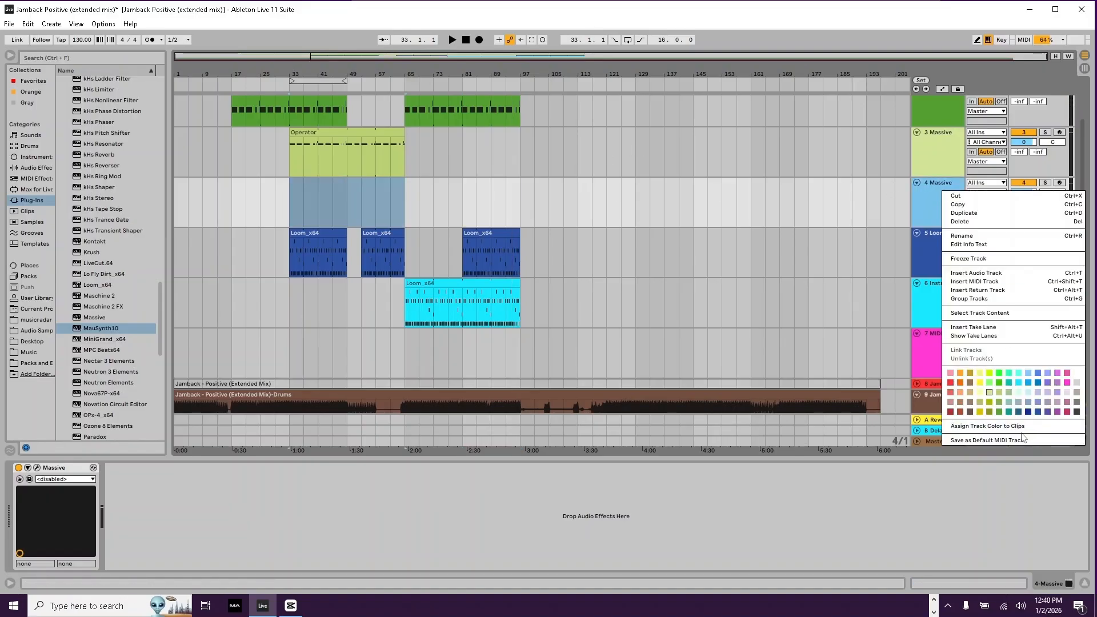
left_click(999, 403)
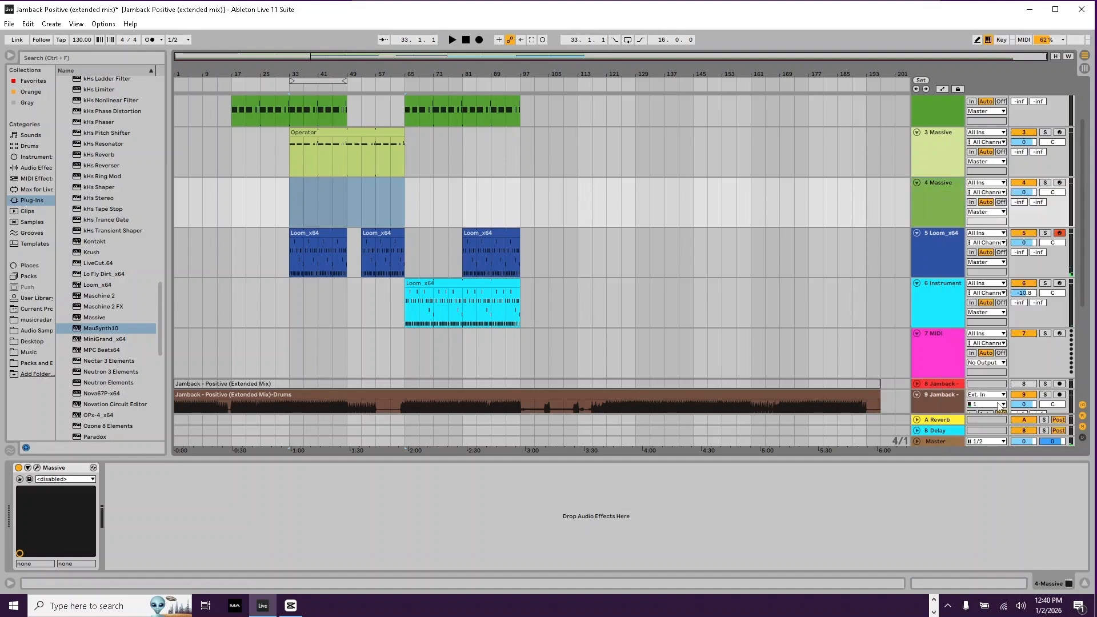
Step: Listen to the arrangement from bar 97, place the insert marker at bar 105 on the new Massive track, and replay from there
key("space")
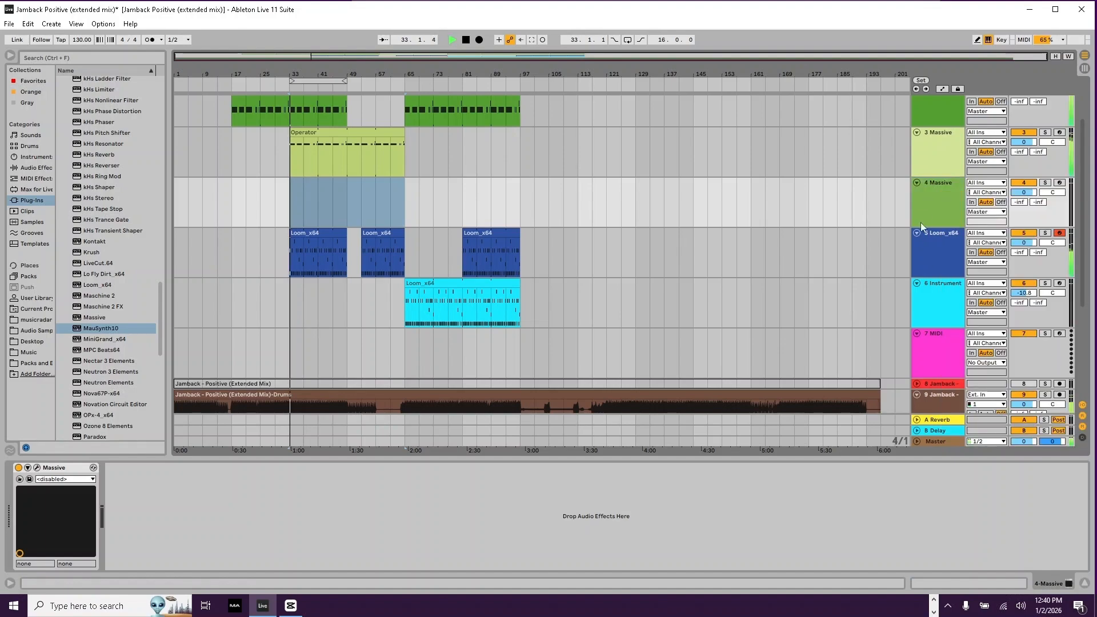
left_click(523, 187)
key("space")
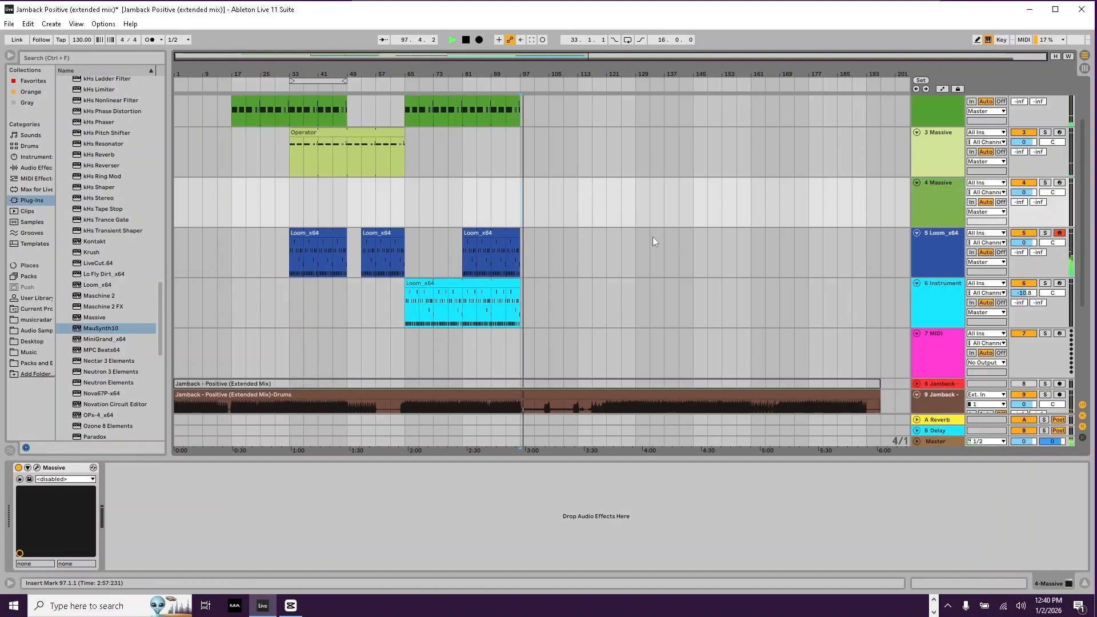
mouse_move(636, 74)
left_mouse_down()
mouse_move(636, 114)
mouse_move(626, 80)
left_mouse_up()
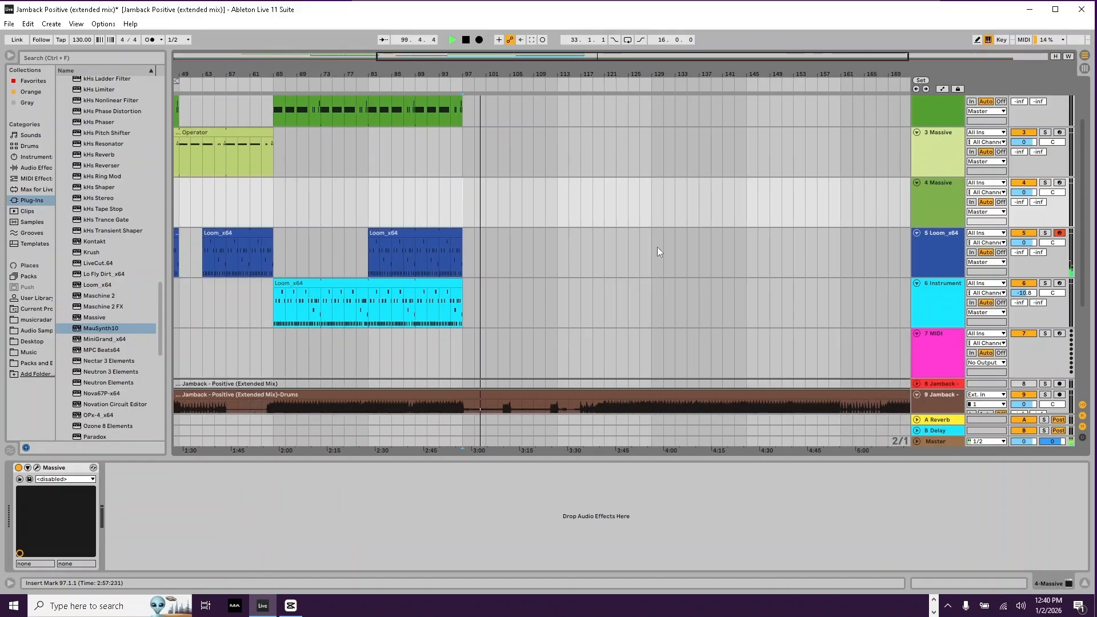
scroll(651, 252, "down", 3)
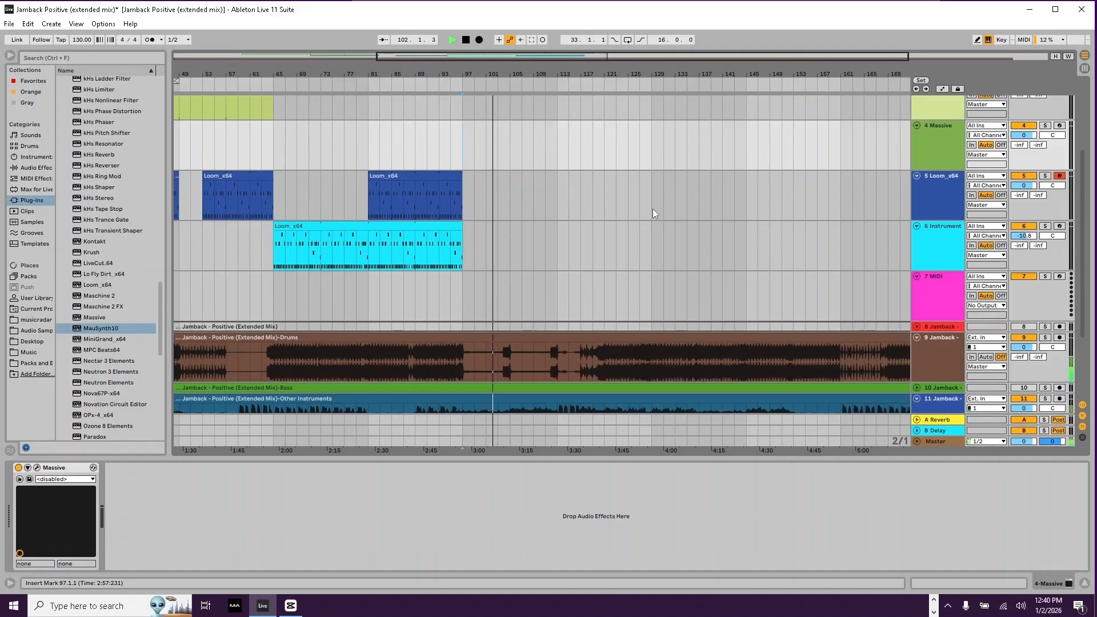
left_click(512, 144)
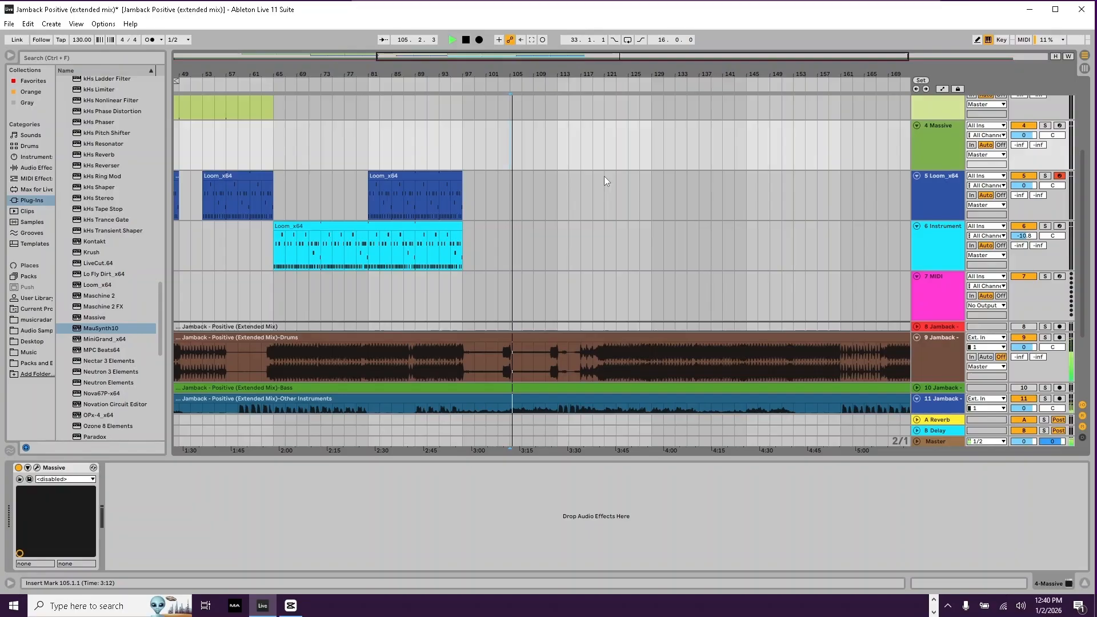
key("space")
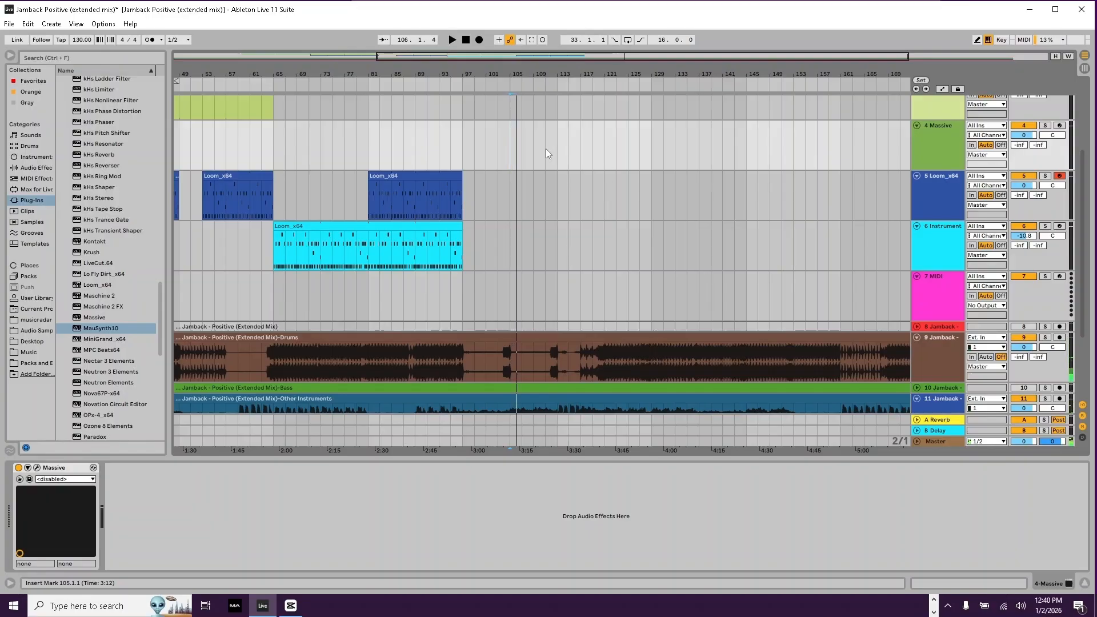
key("space")
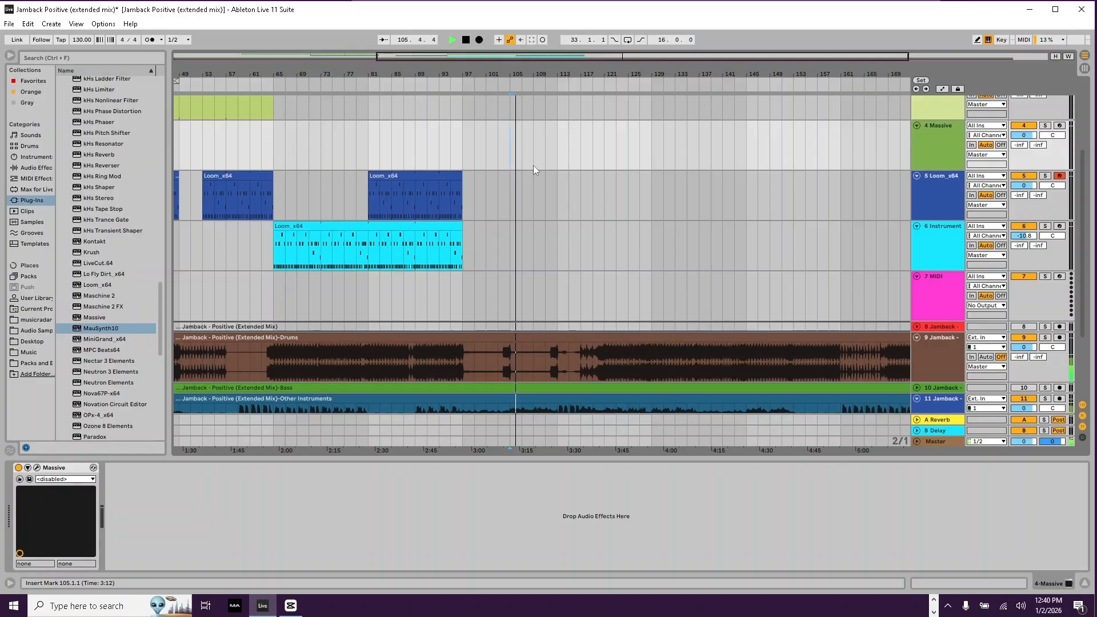
Step: Compare the section from bar 105 with the reference Bass stem on and off, leaving the stem off
scroll(550, 191, "down", 3)
scroll(550, 188, "down", 1)
key("space")
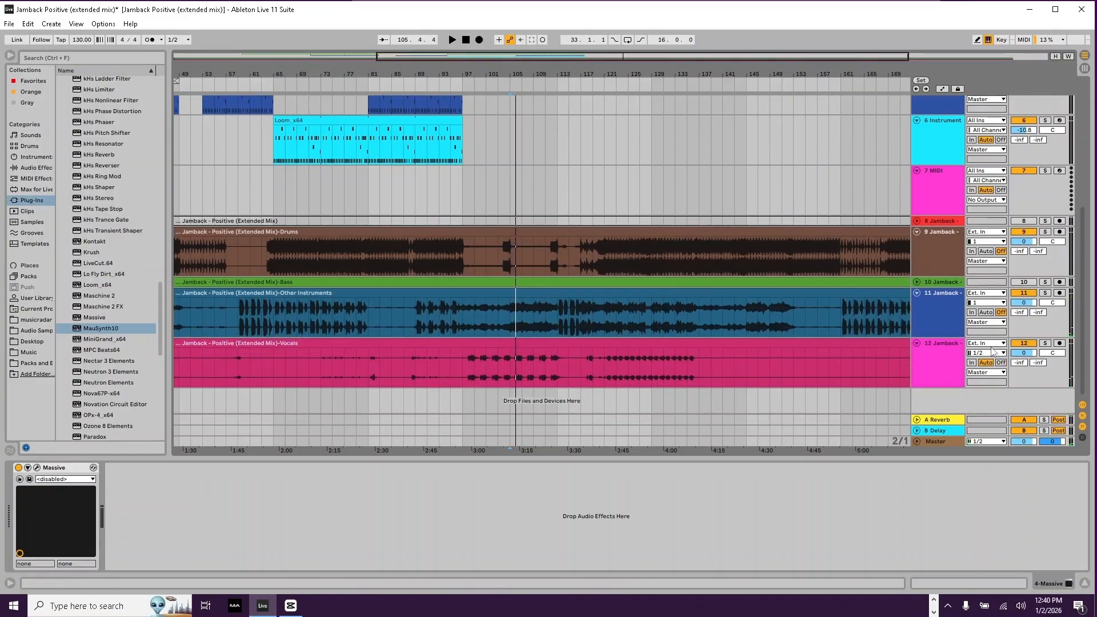
key("space")
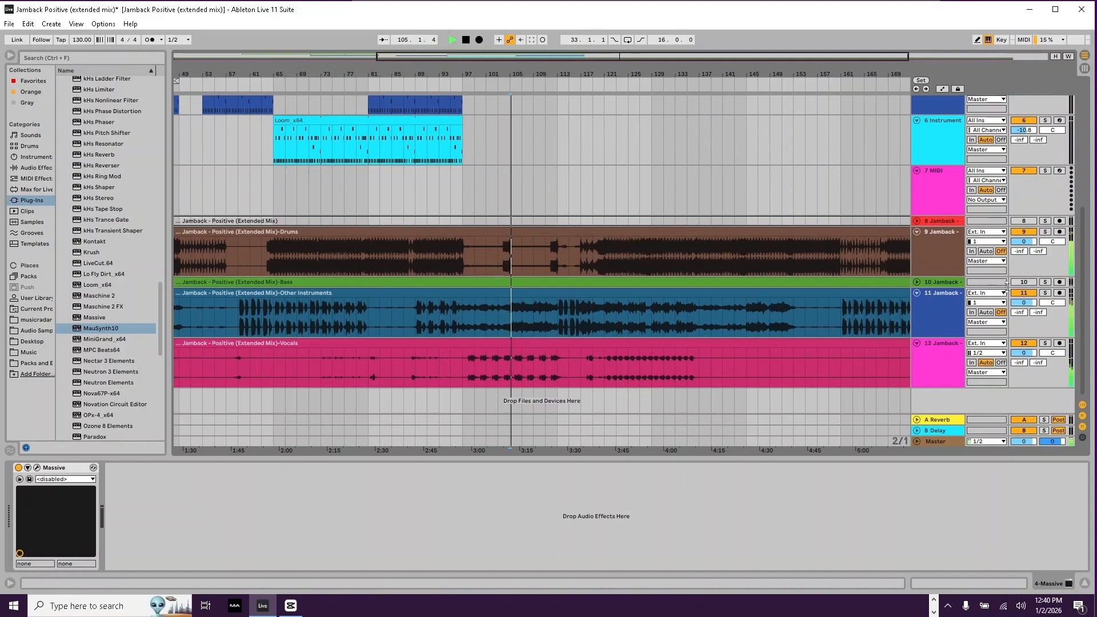
left_click(1024, 283)
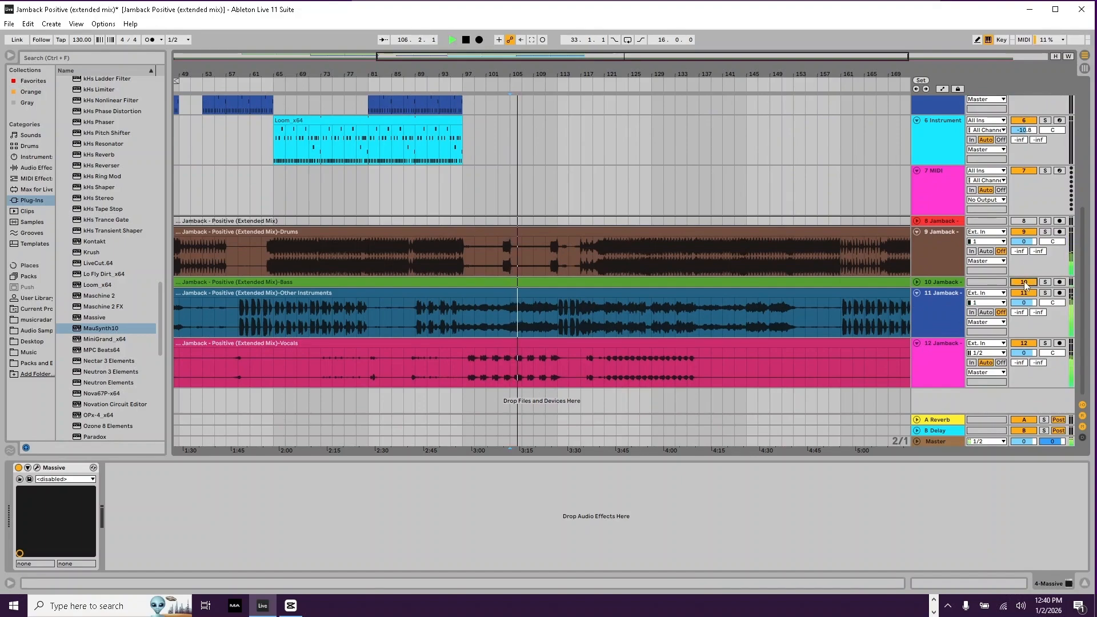
key("space")
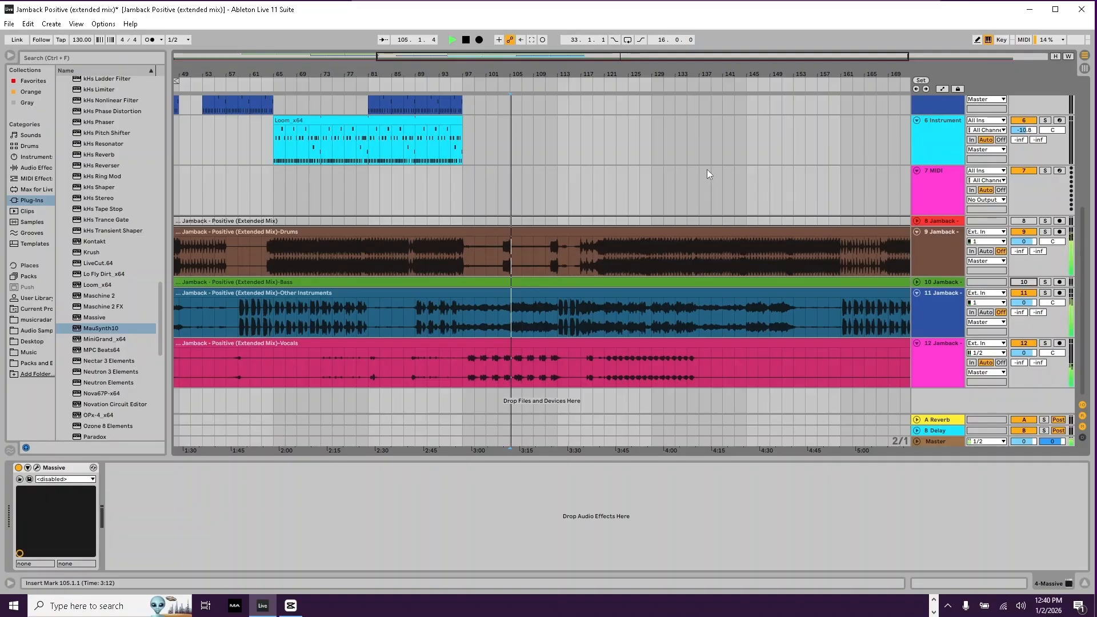
scroll(676, 169, "up", 3)
scroll(677, 169, "up", 1)
key("space")
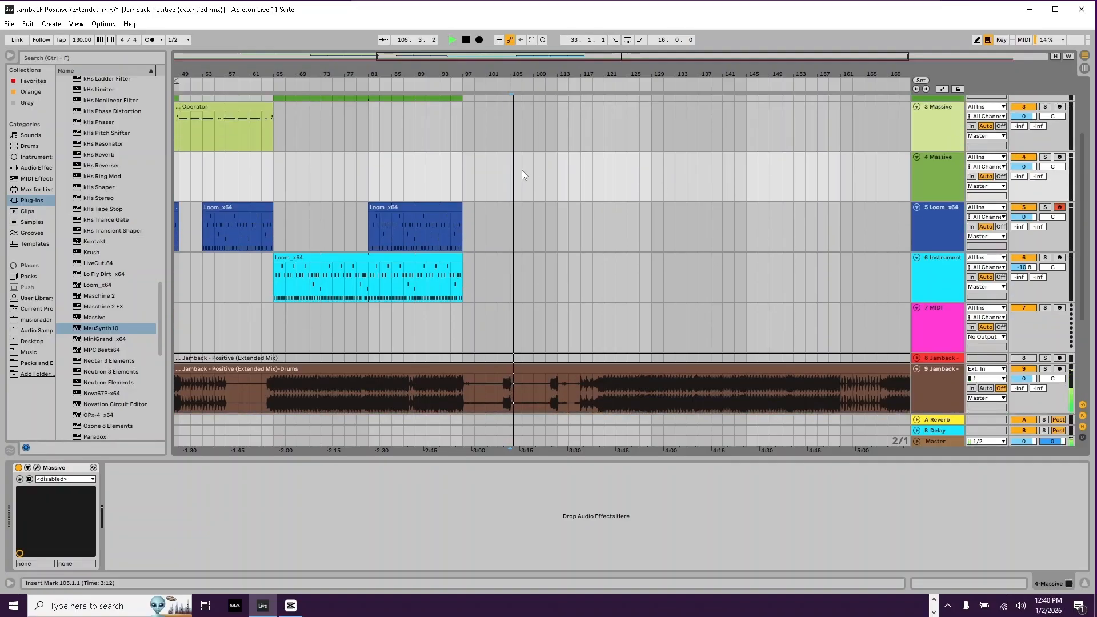
key("space")
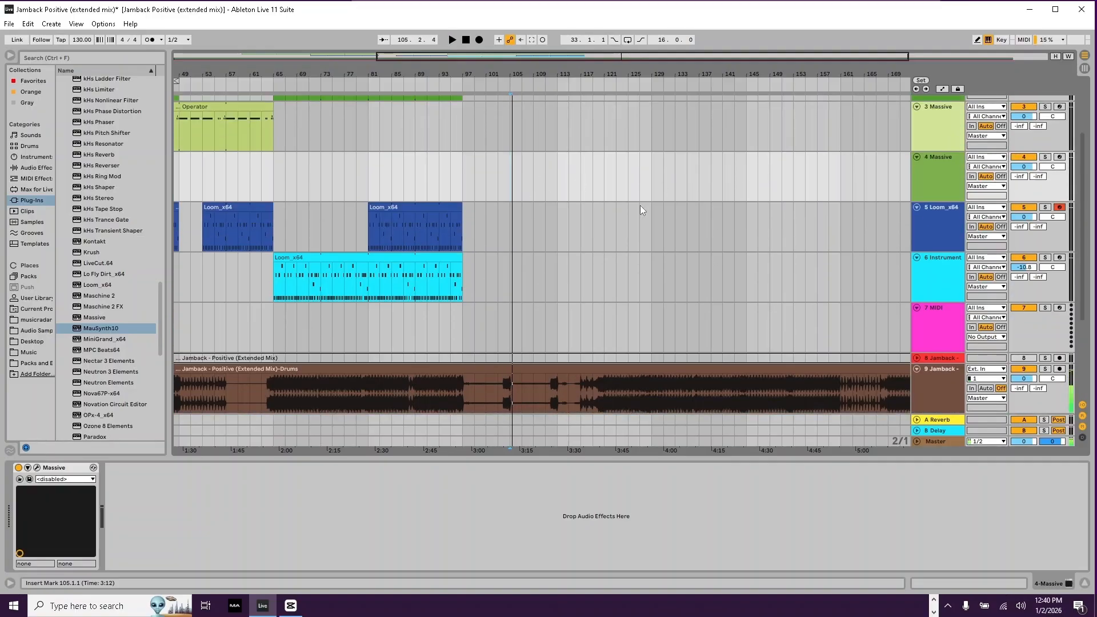
Step: Replace Massive with SubLab on the green track, arm the track, and lower the computer keyboard octave to C0
left_click(94, 467)
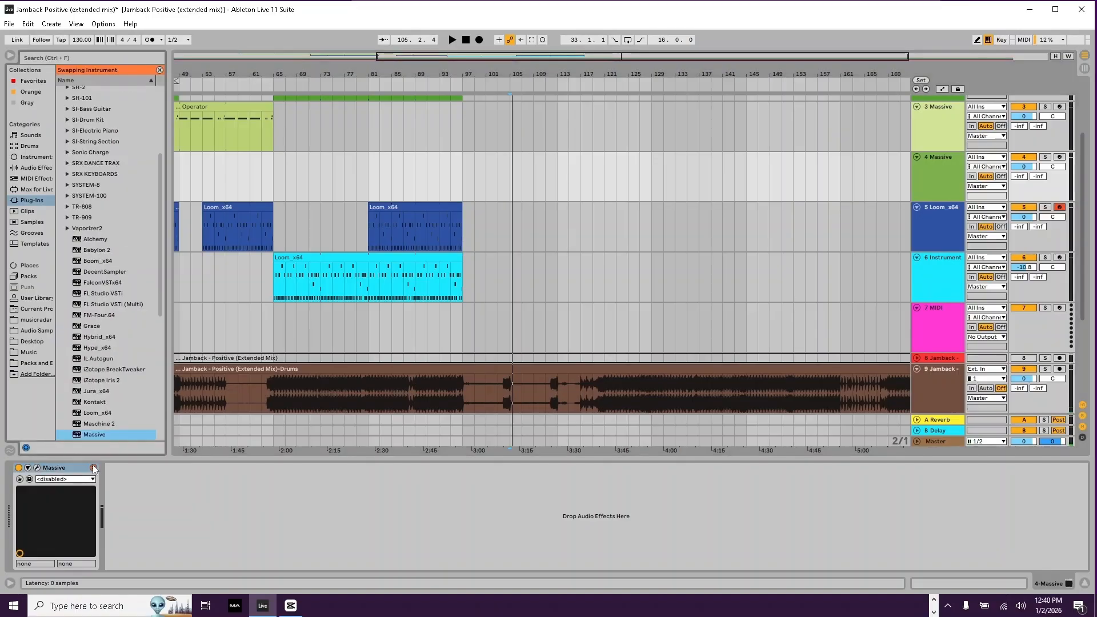
scroll(145, 402, "down", 8)
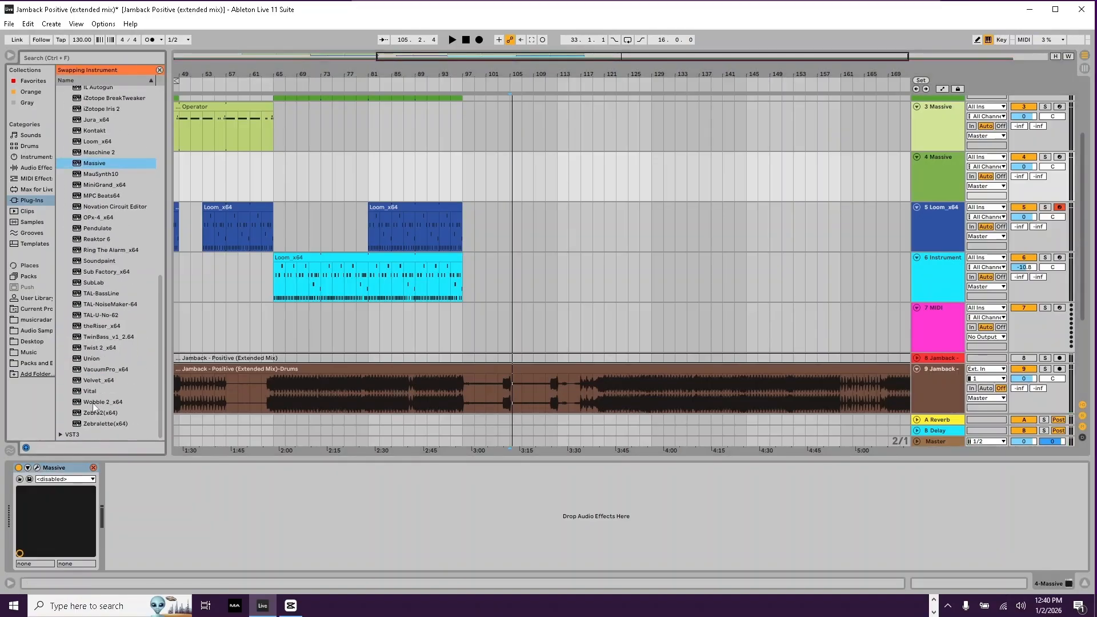
double_click(94, 283)
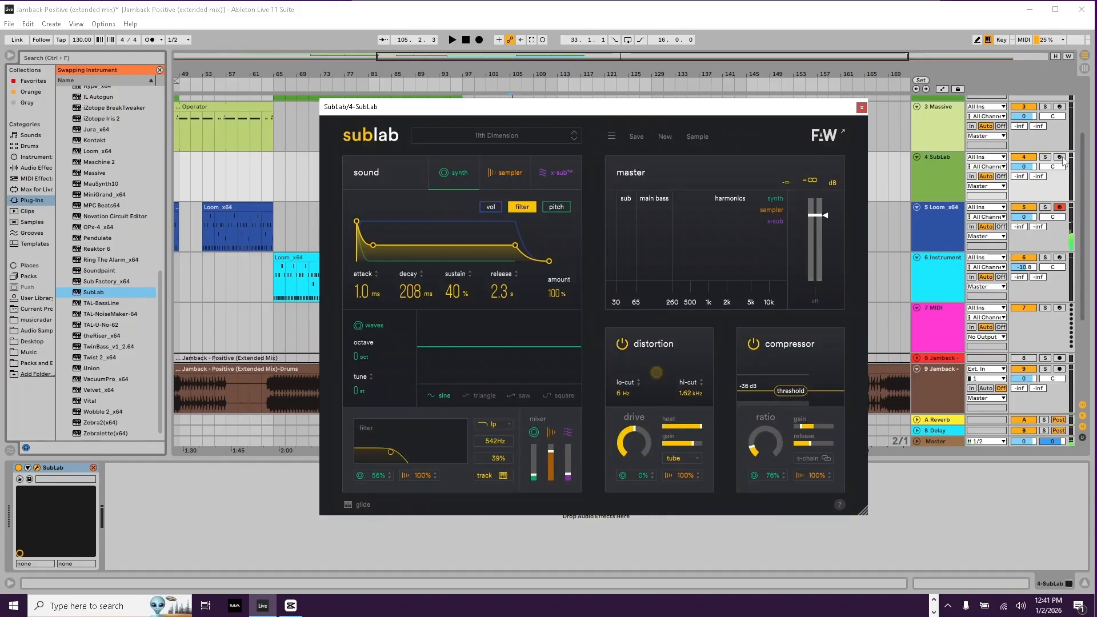
left_click(1060, 157)
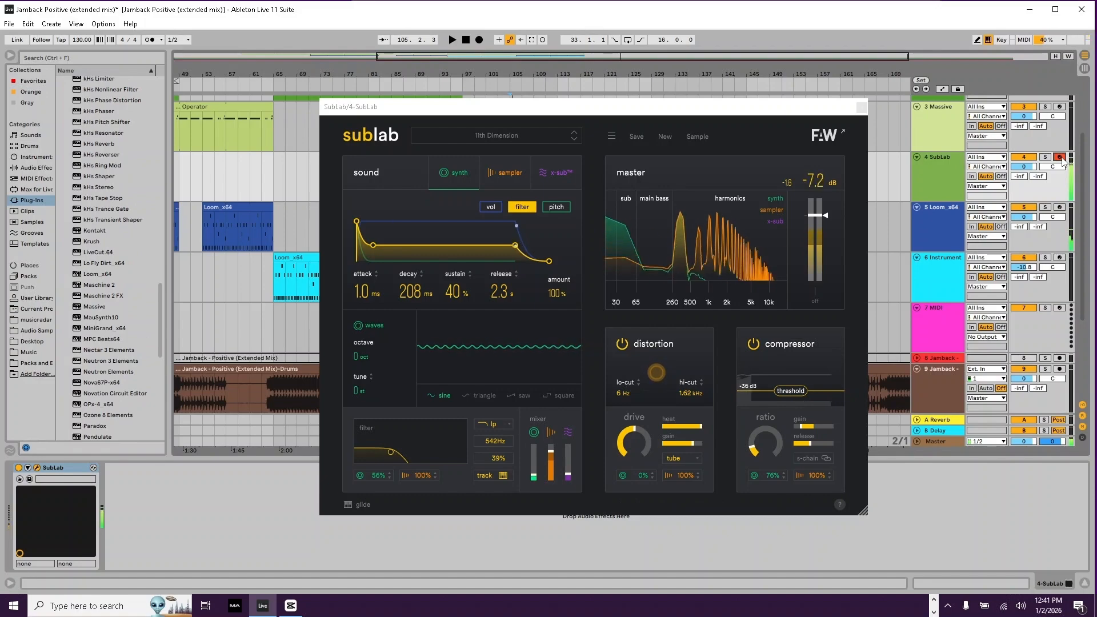
key("z")
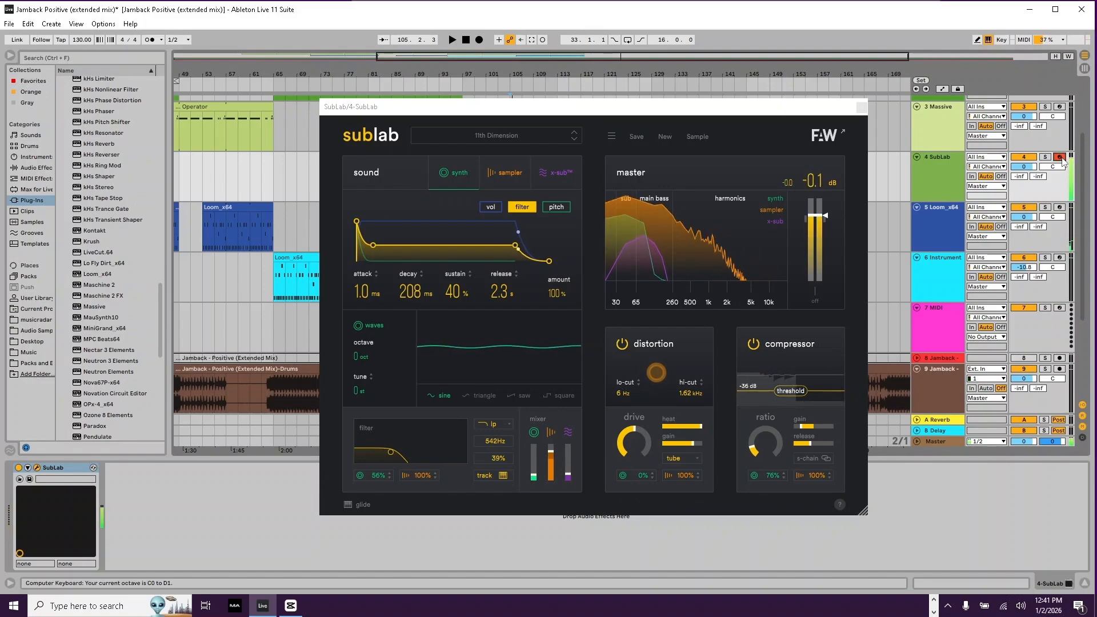
Step: Look through SubLab's preset list, leave 11th Dimension loaded, and close the plug-in window
left_click(531, 137)
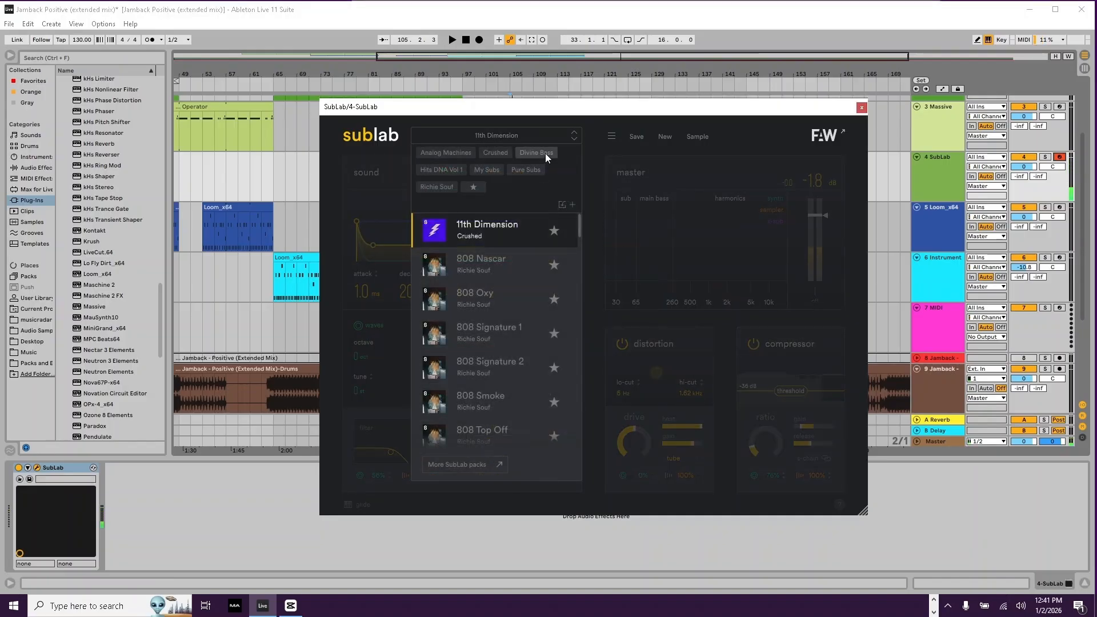
left_click(568, 135)
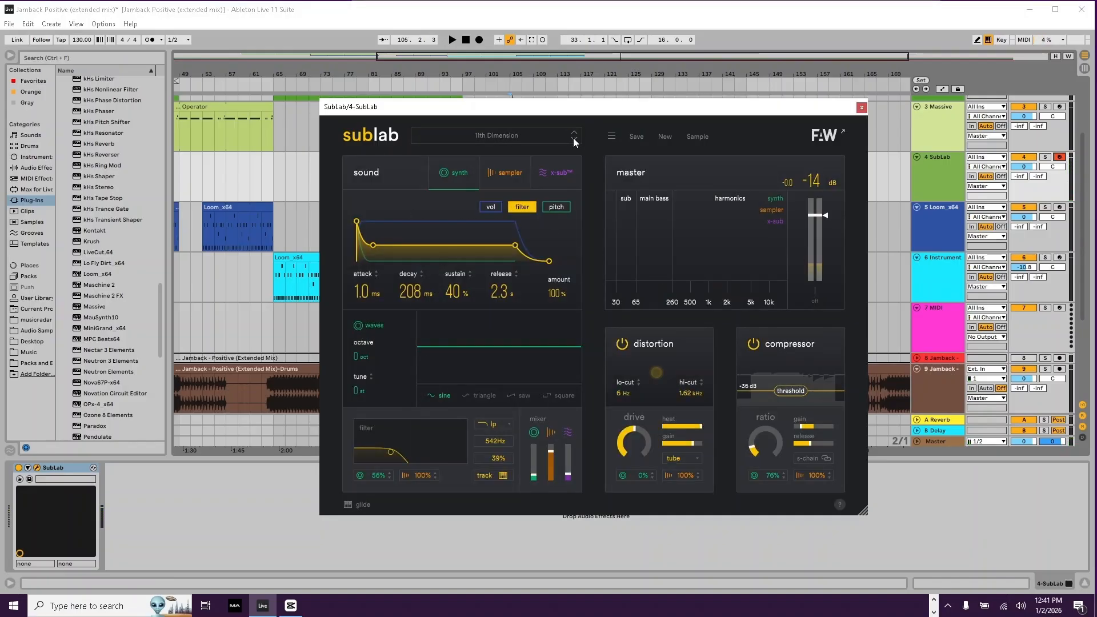
left_click(566, 137)
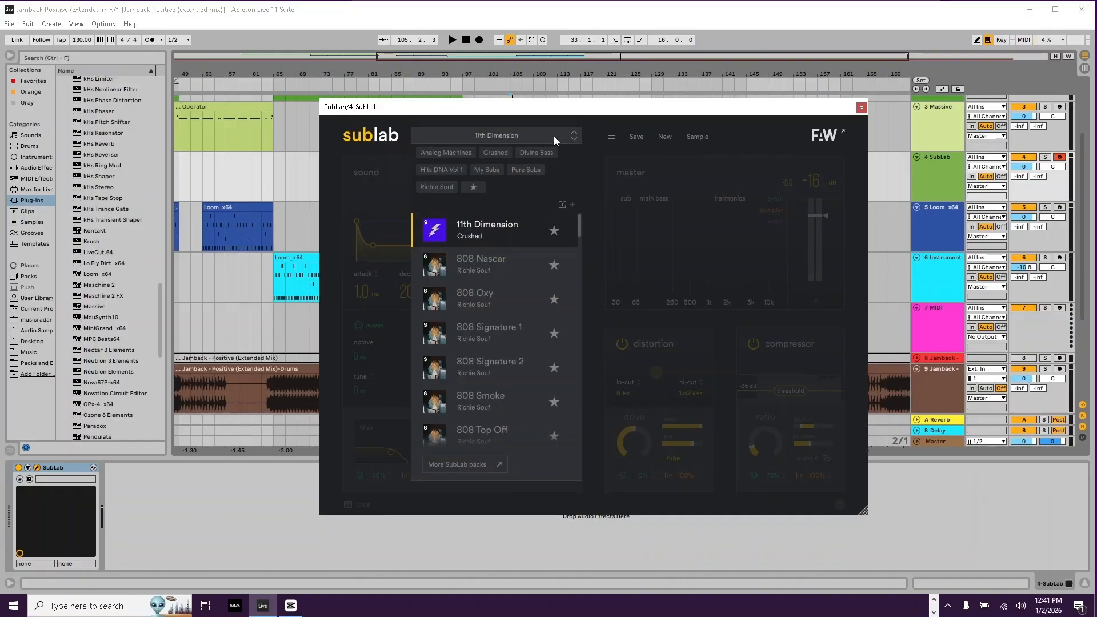
left_click(553, 139)
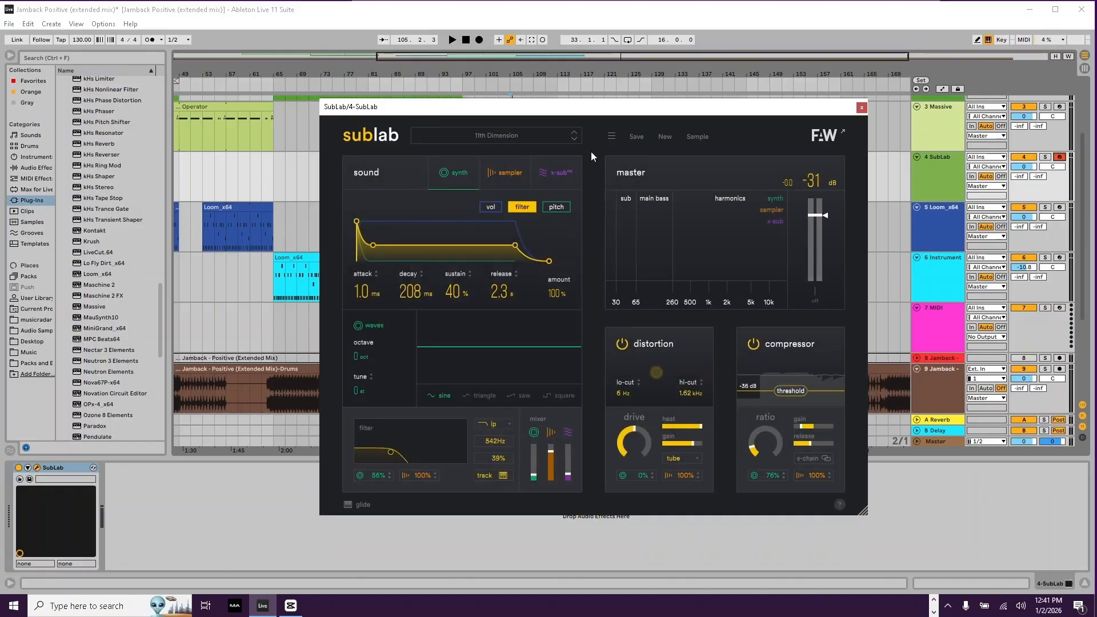
left_click(861, 107)
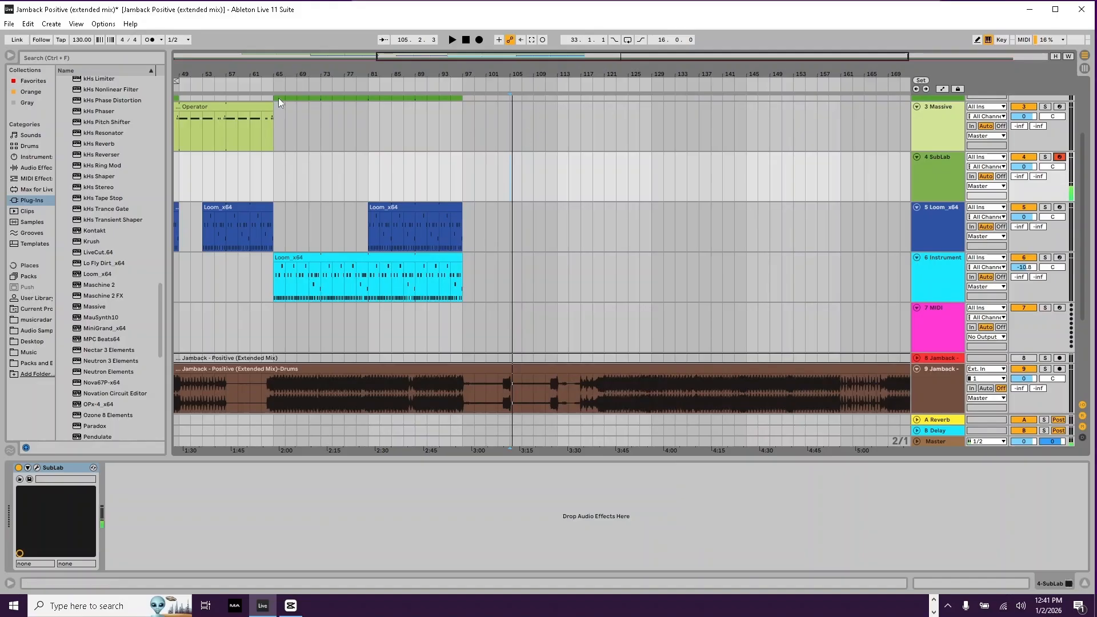
Step: Record a bass line on the SubLab track from bar 105, replay its start, and trim the clip's end to bar 121
left_click(480, 40)
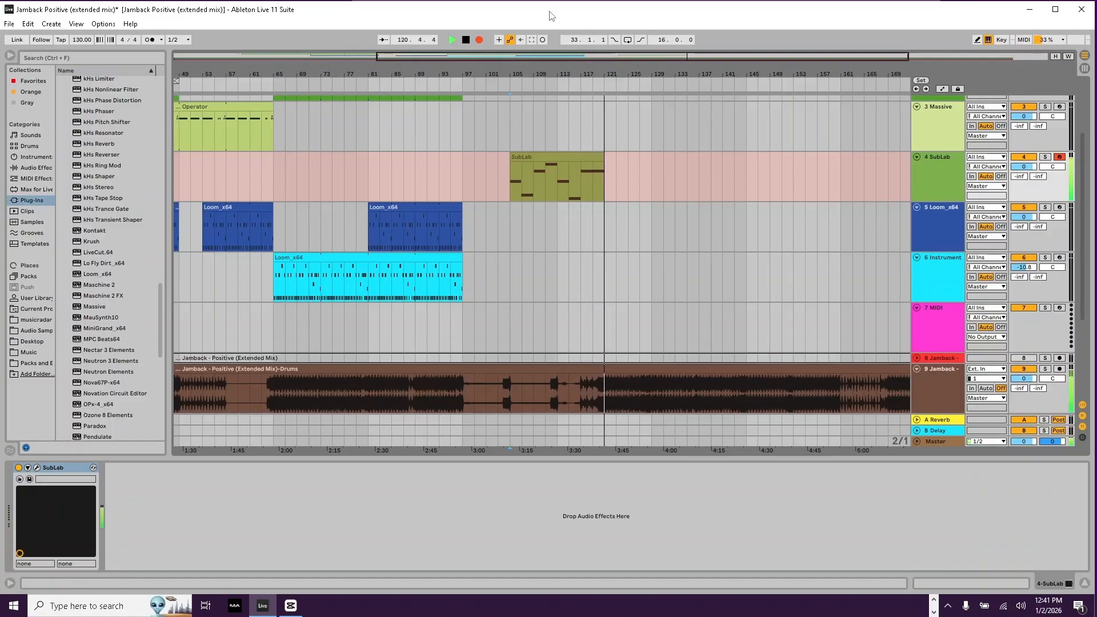
key("space")
key("space")
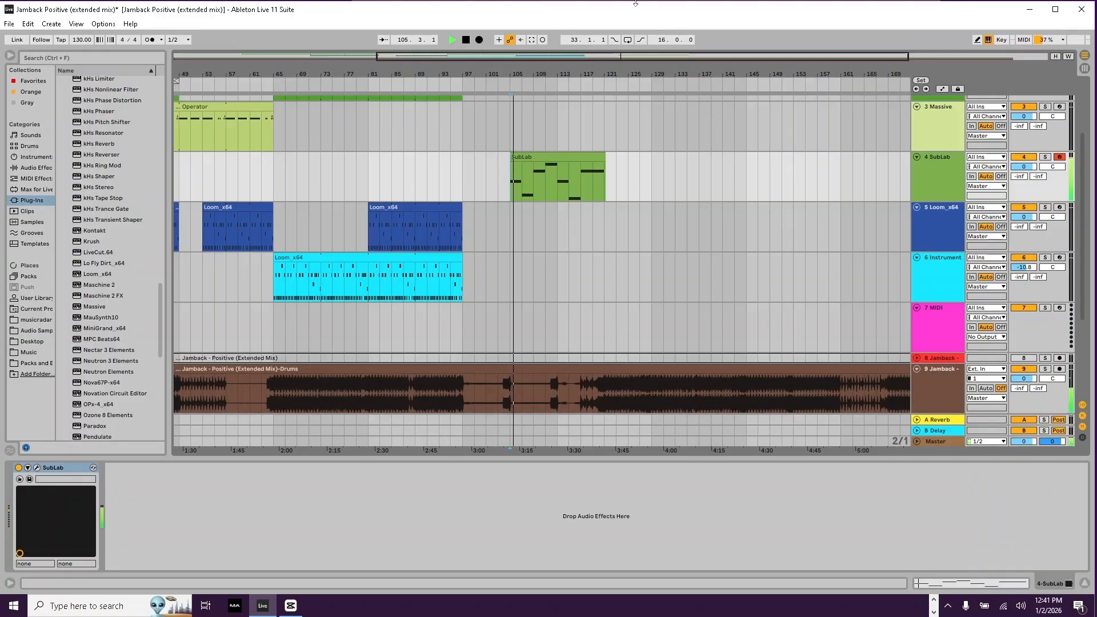
key("space")
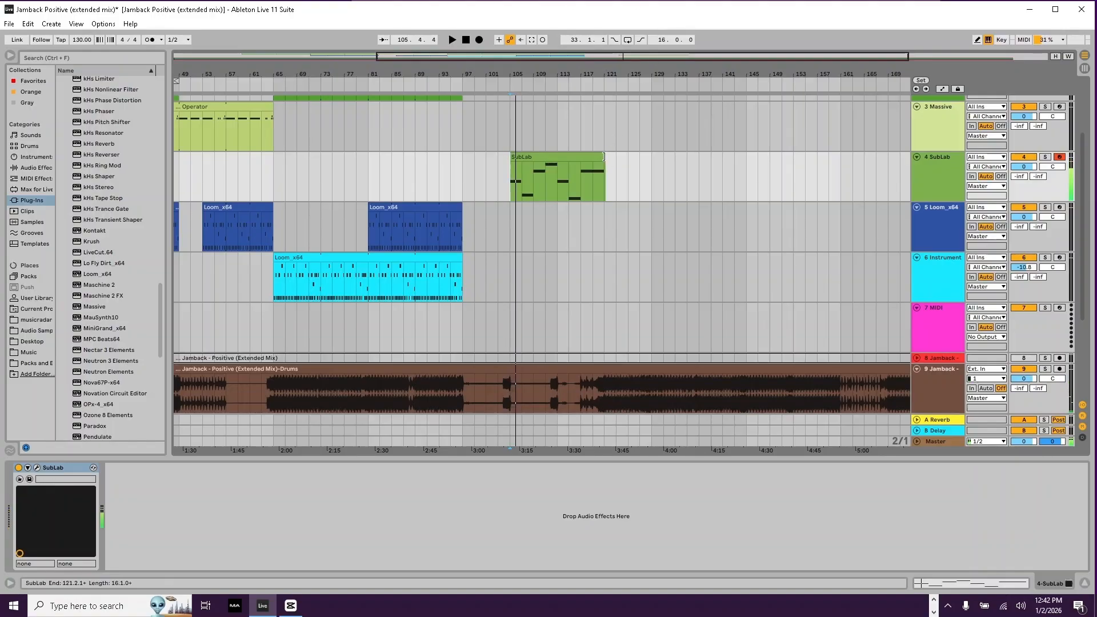
mouse_move(604, 156)
left_mouse_down()
mouse_move(641, 157)
mouse_move(599, 158)
left_mouse_up()
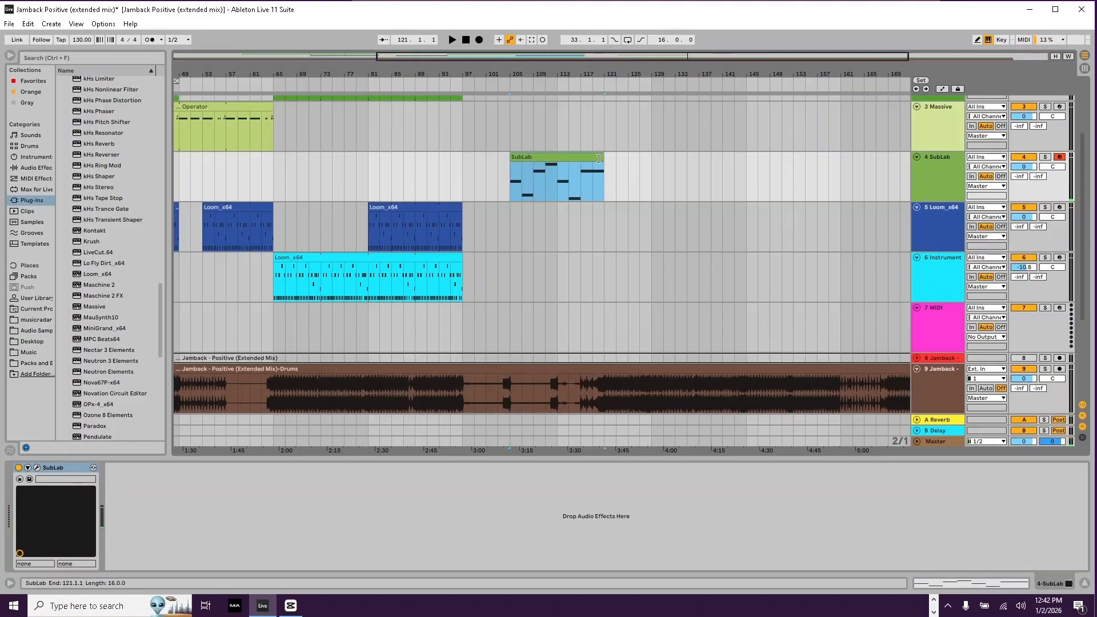
Step: In the SubLab clip, raise the note at clip bar 11 to C#0 and turn on clip looping
double_click(598, 158)
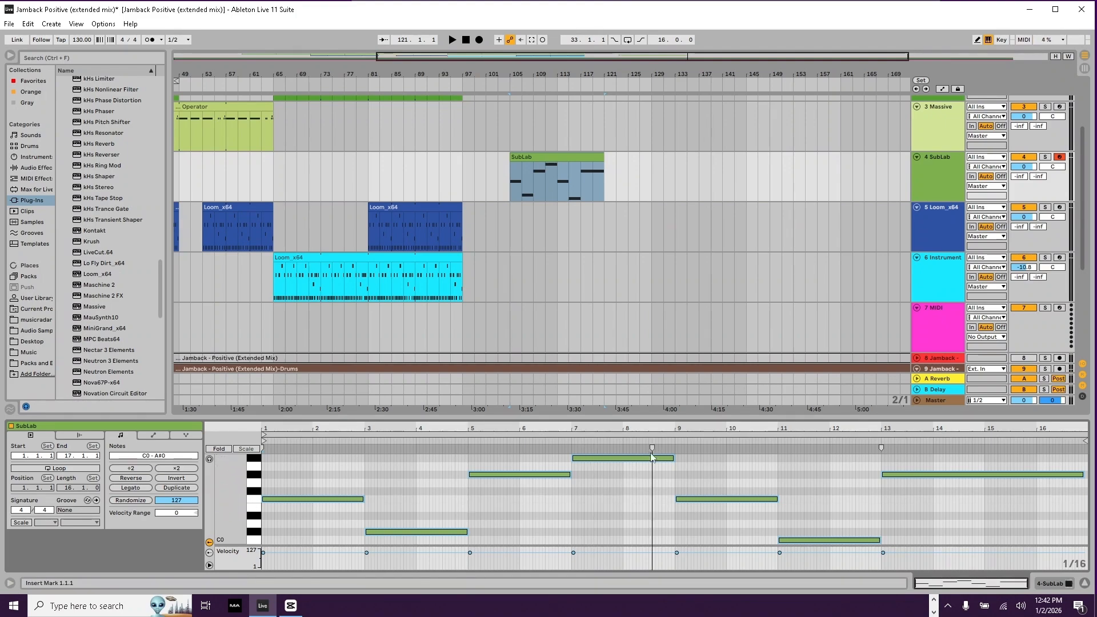
left_click(807, 539)
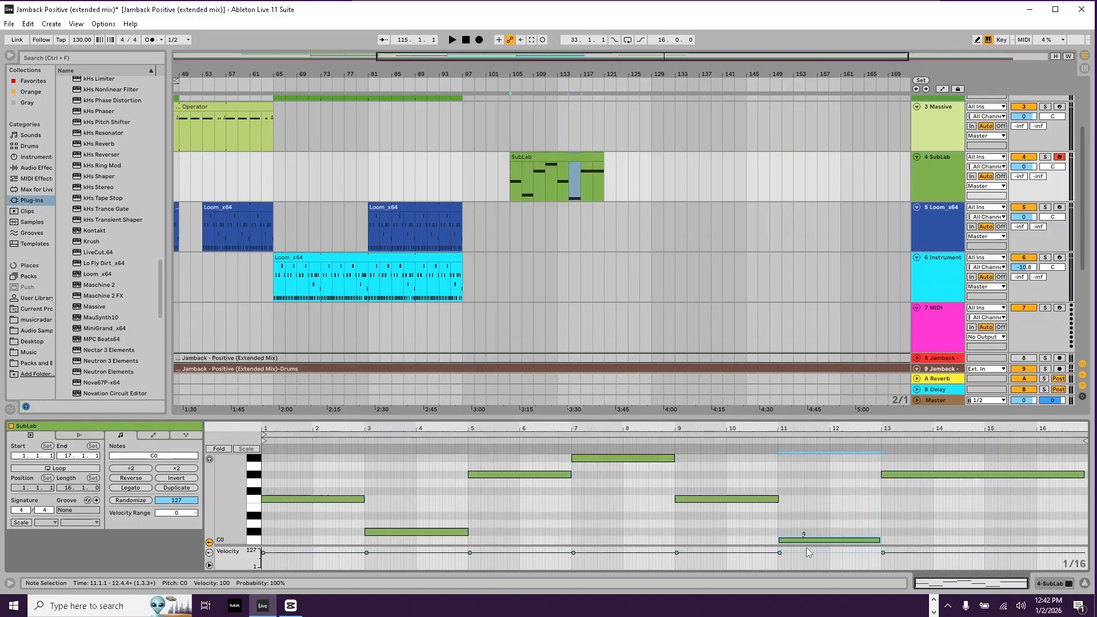
key("Up")
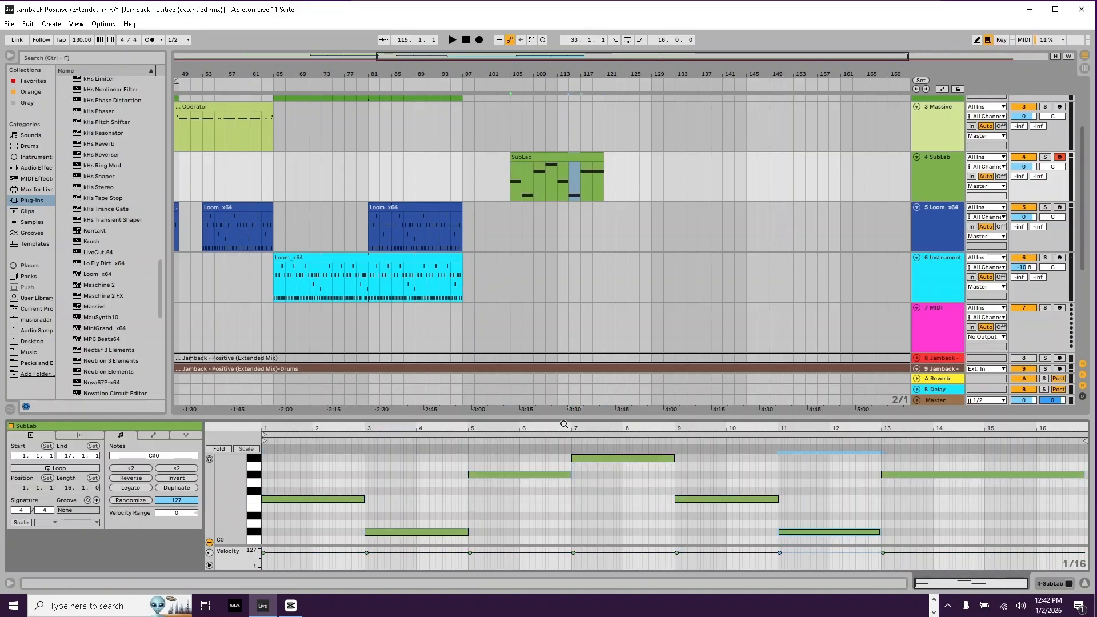
left_click(59, 469)
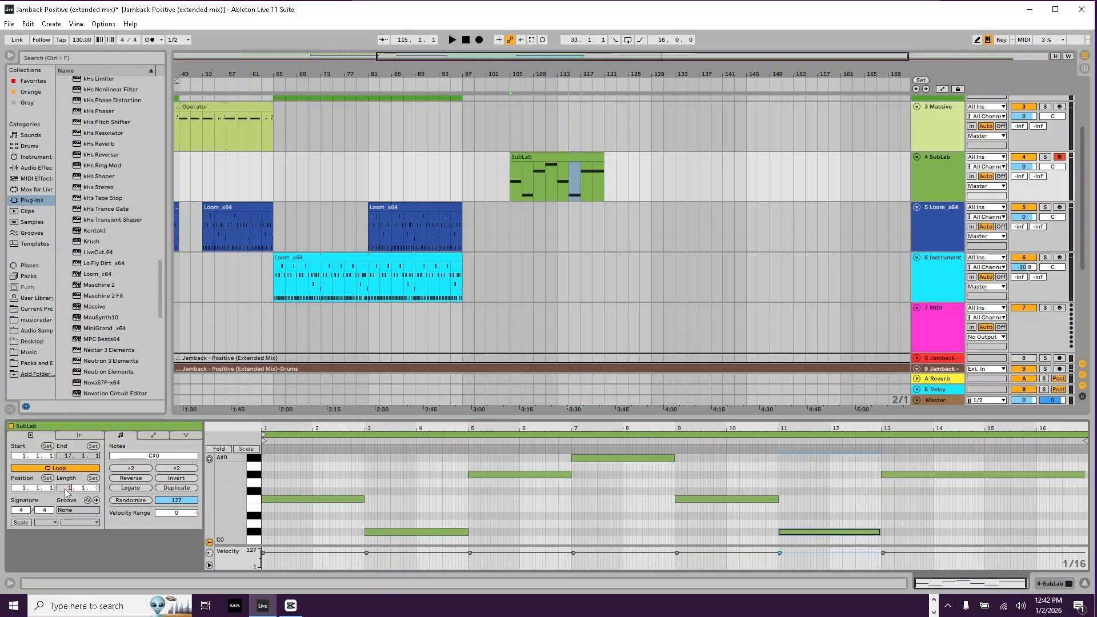
Step: Loop playback over the SubLab clip and lower the SubLab track's volume to -6.1 dB
key("space")
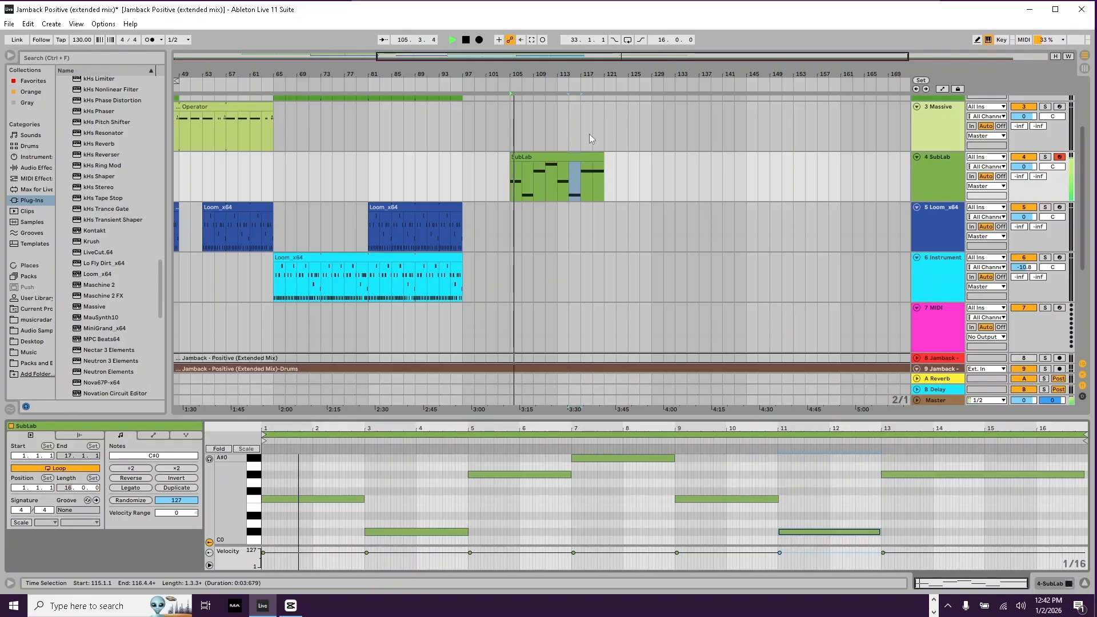
left_click(570, 157)
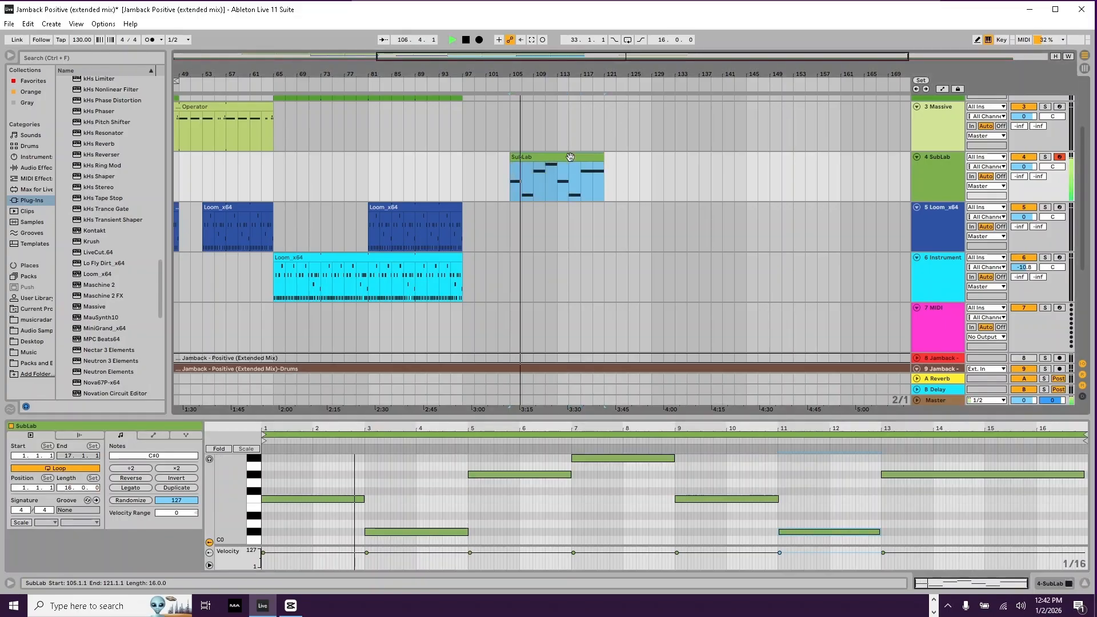
key("ctrl+l")
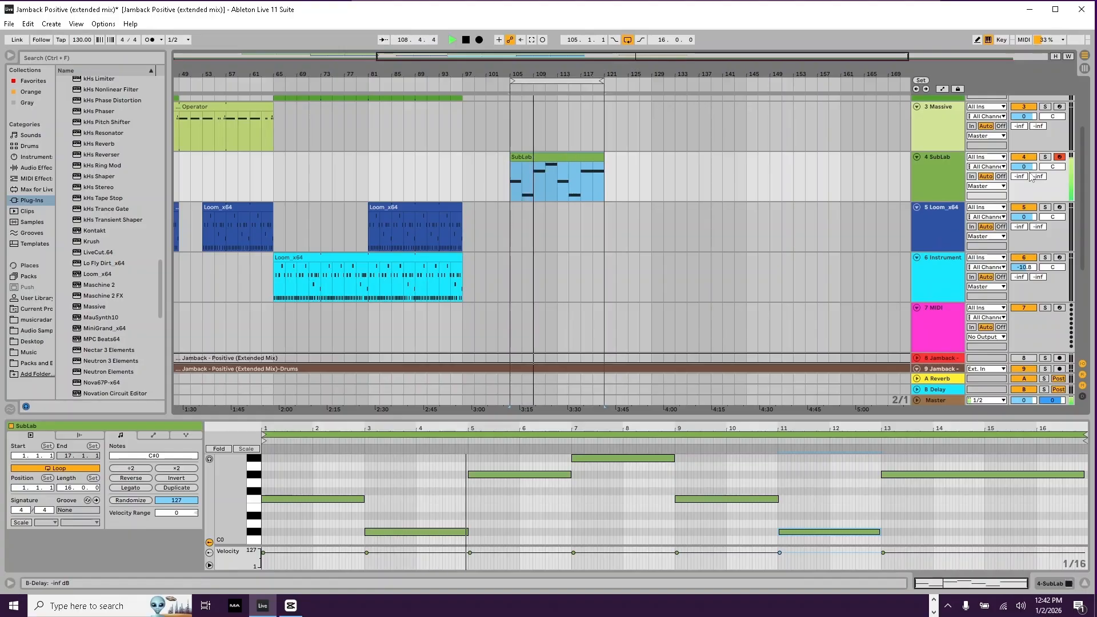
mouse_move(1024, 167)
left_mouse_down()
mouse_move(1024, 183)
mouse_move(1026, 172)
left_mouse_up()
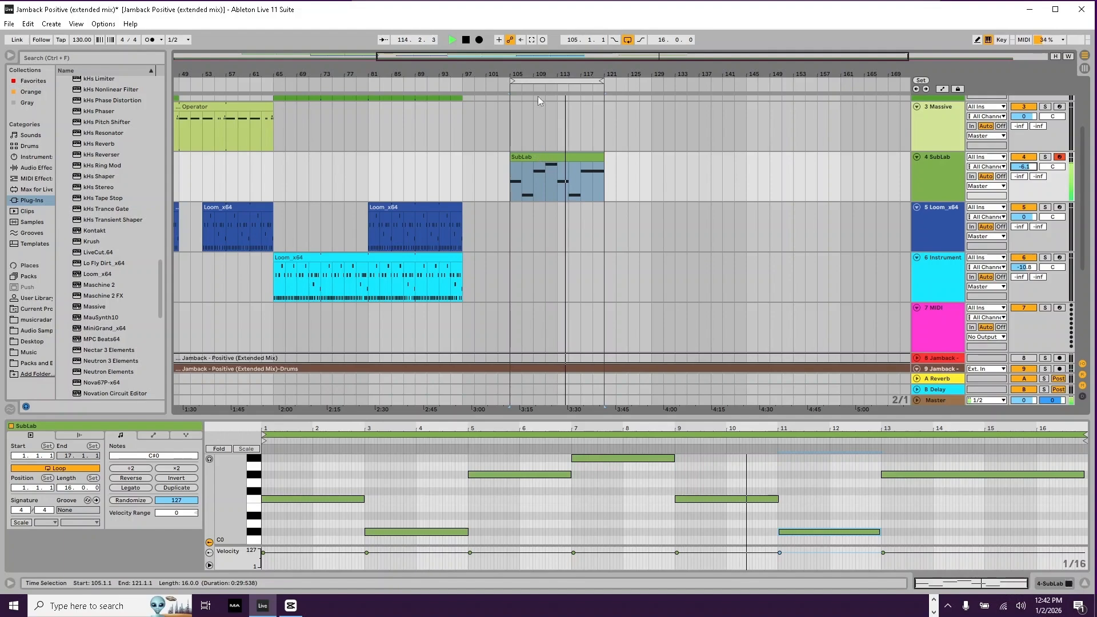
Step: Shorten the arrangement loop to bars 113 to 121, return to the track's device view and stop playback
left_click_drag(515, 81, 560, 81)
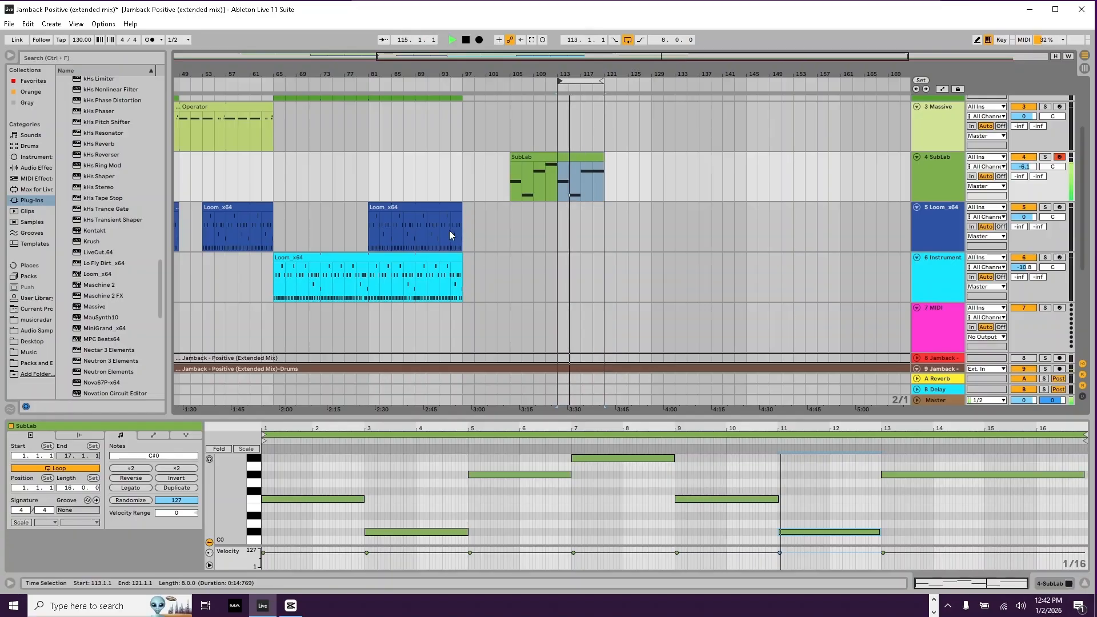
key("shift+Tab")
key("space")
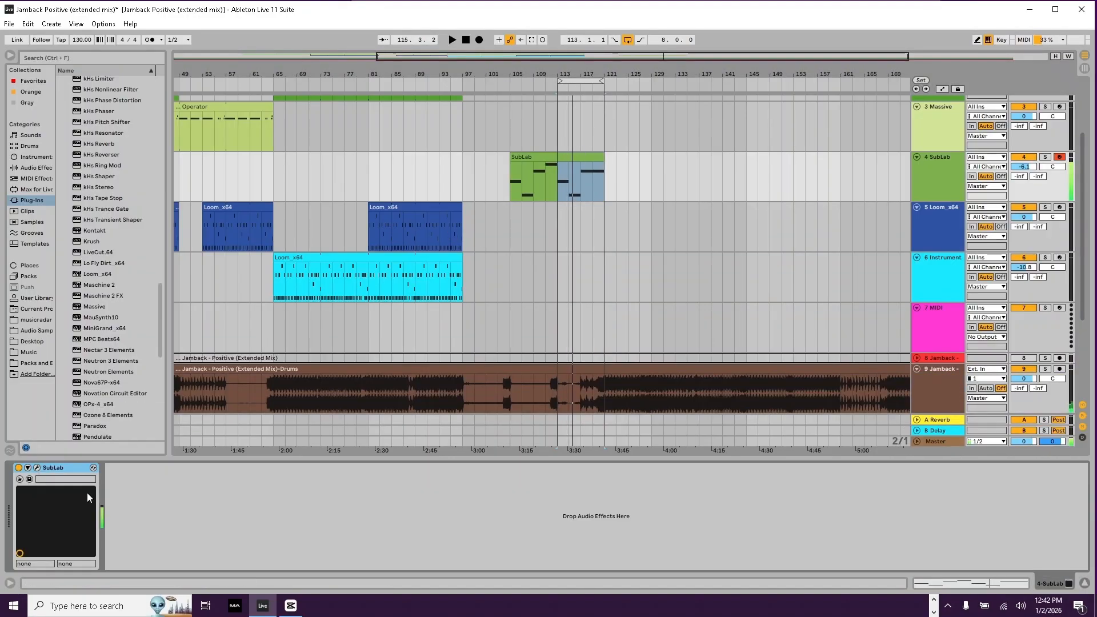
Step: Audition SubLab presets over the loop, settle on Winding Down, and raise the SubLab track's volume to -1.5 dB
left_click(36, 468)
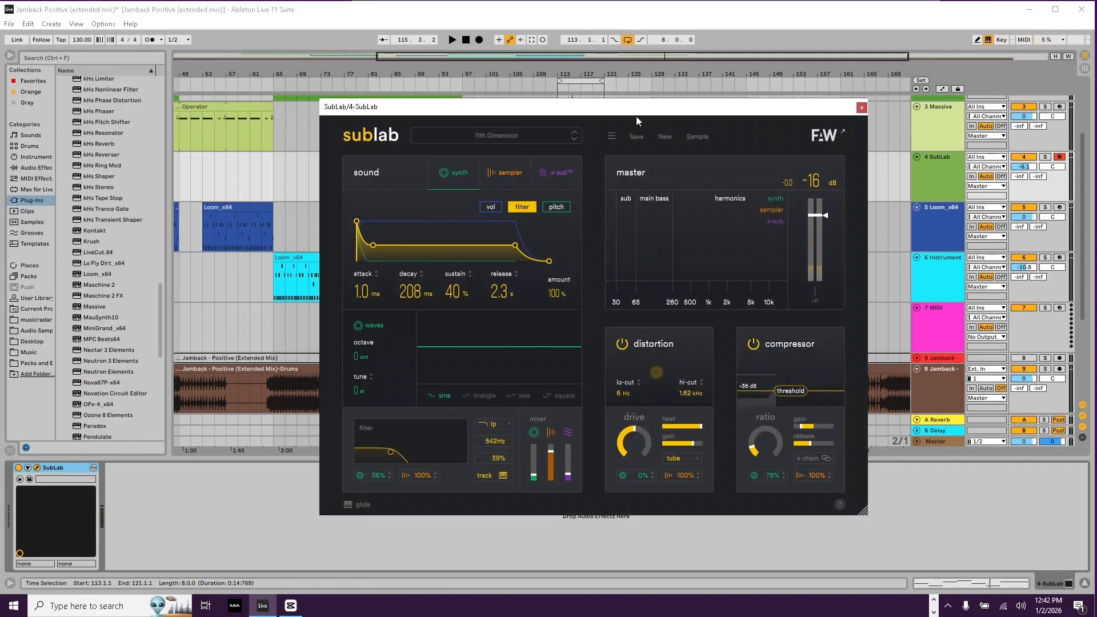
key("space")
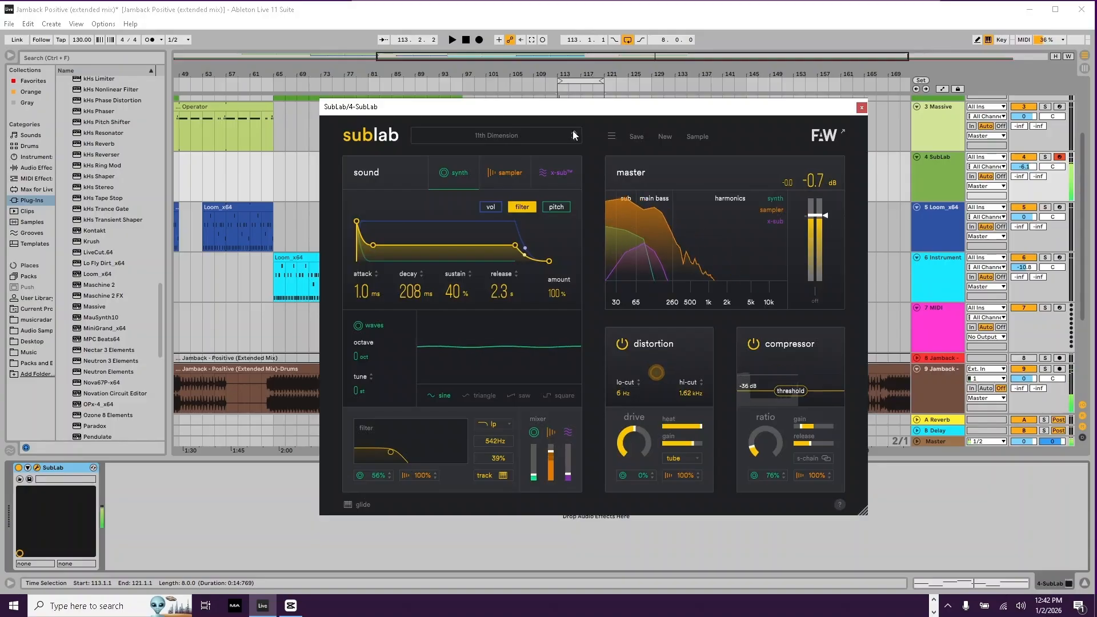
left_click(574, 139)
key("space")
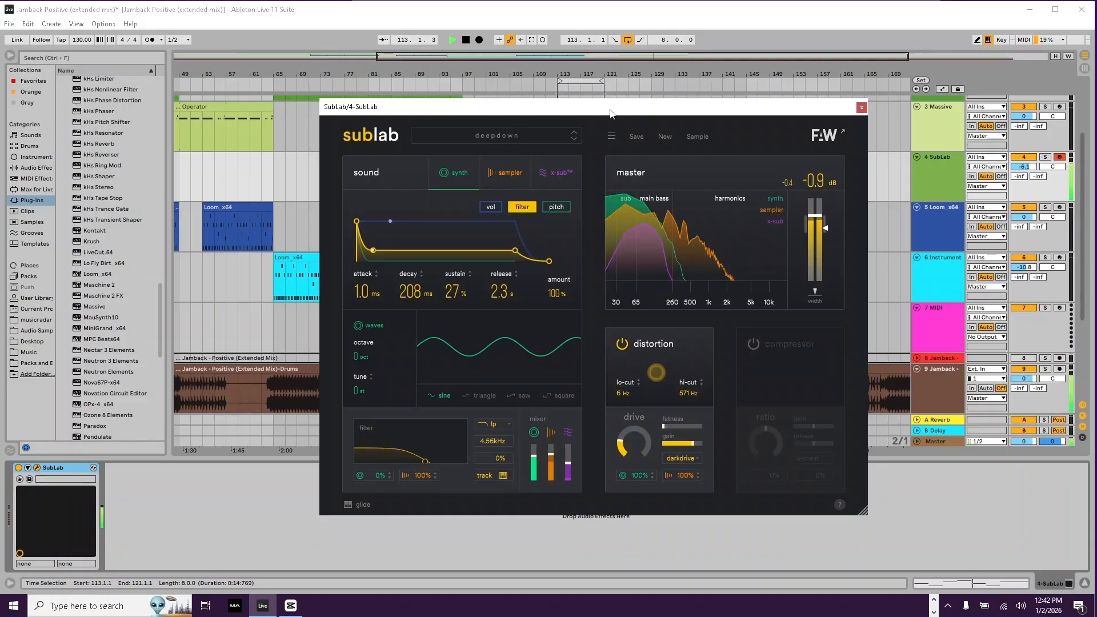
left_click(574, 133)
key("space")
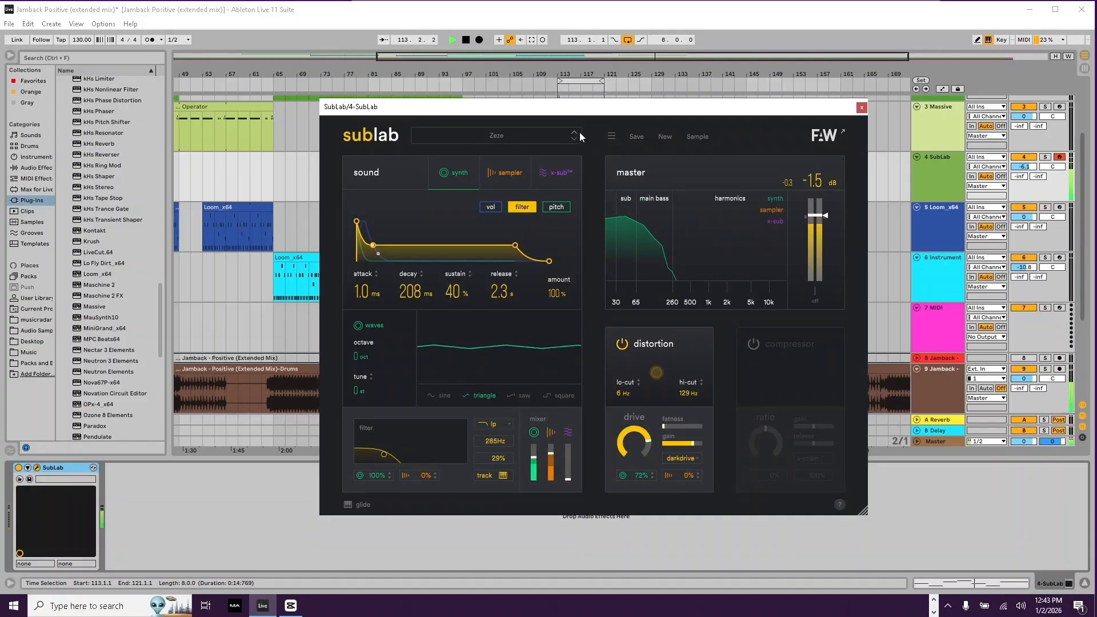
left_click(575, 133)
key("space")
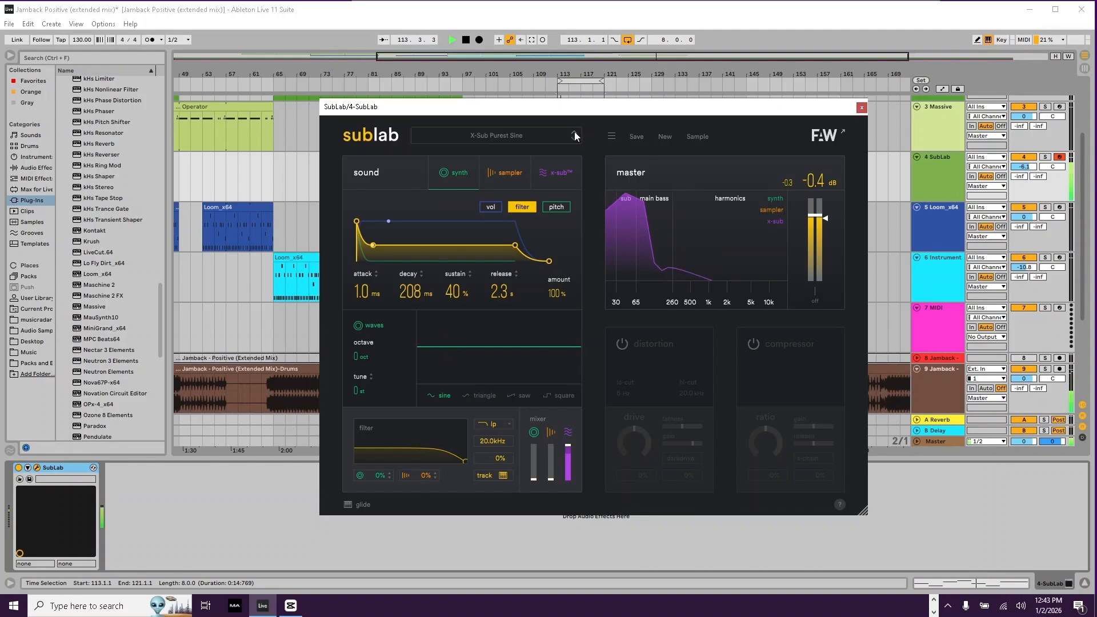
left_click(574, 132)
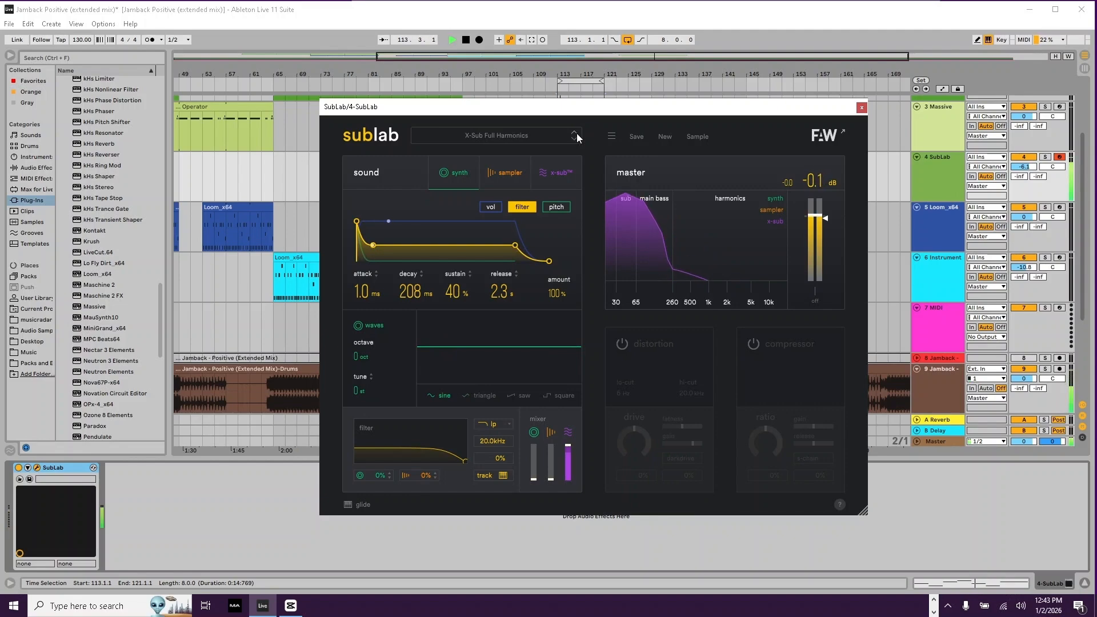
left_click(574, 132)
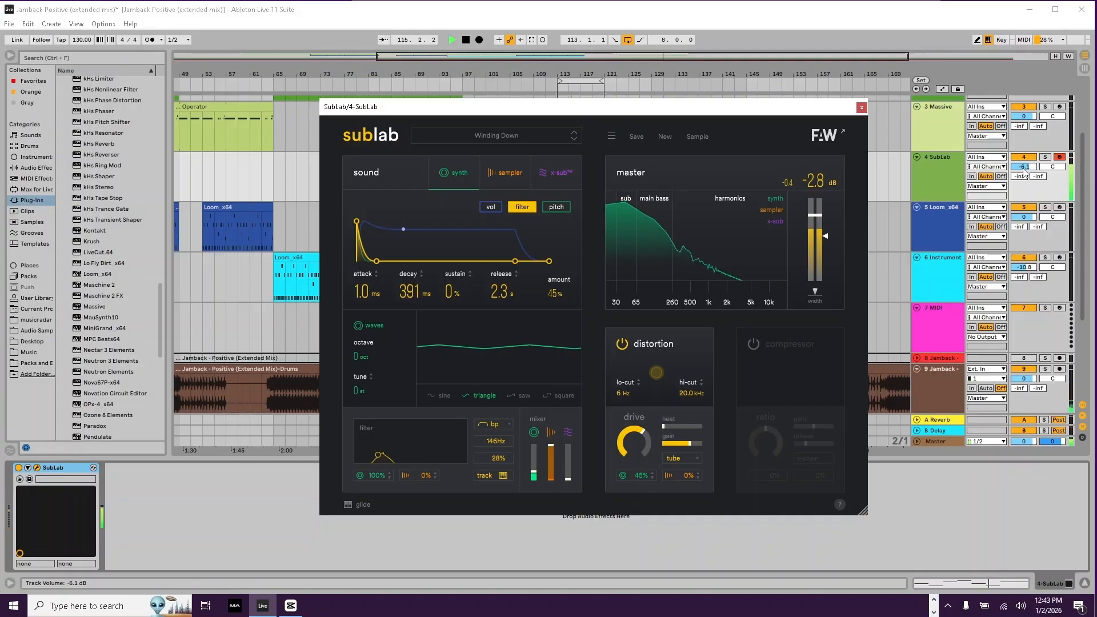
left_click_drag(1024, 170, 1025, 143)
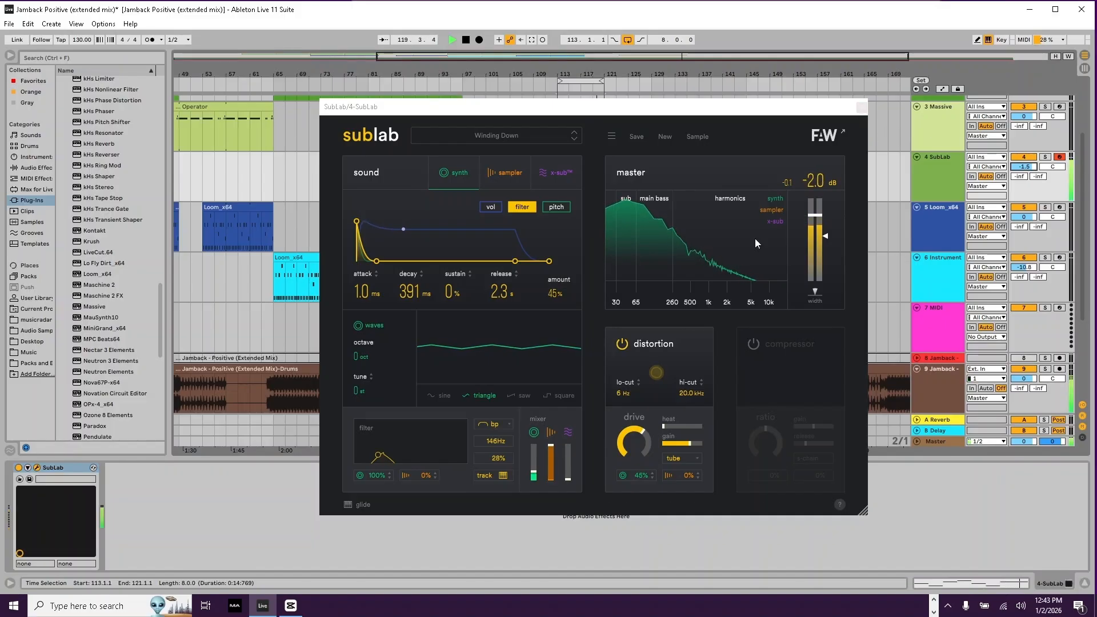
Step: Bring up the x-sub level in SubLab's mixer and adjust the harmonics control in the X-Sub section
left_click_drag(567, 467, 571, 450)
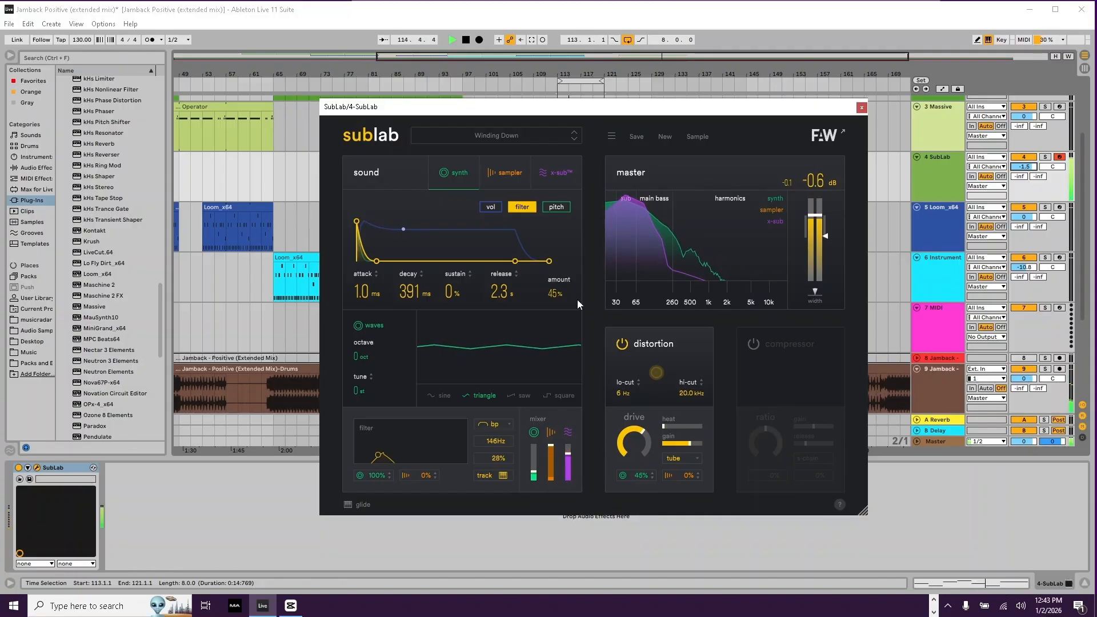
left_click(564, 175)
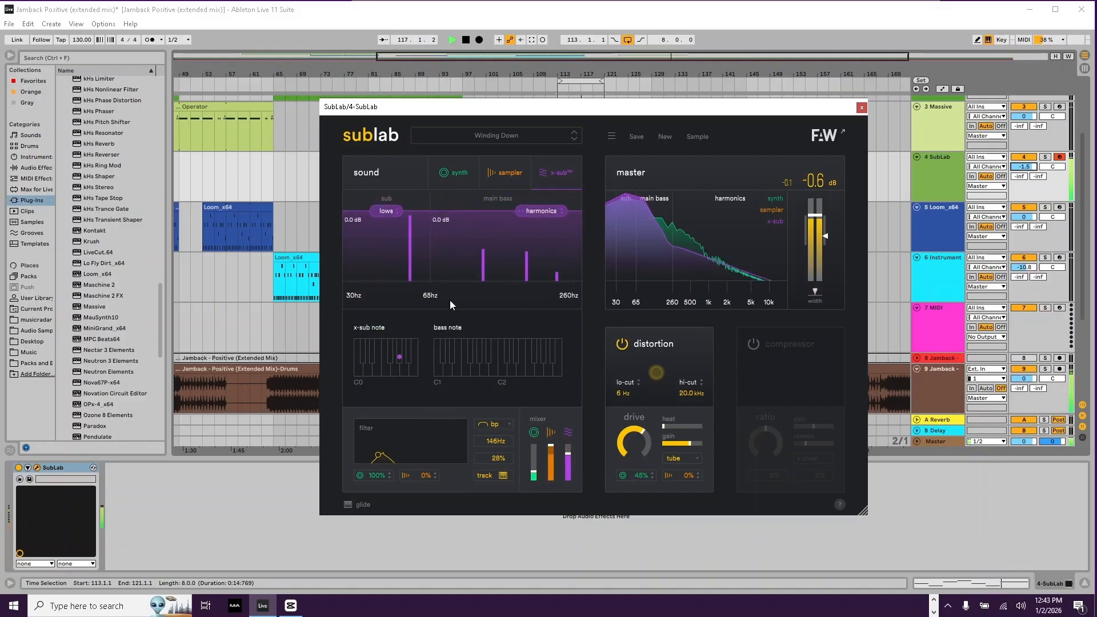
mouse_move(545, 214)
left_mouse_down()
mouse_move(546, 230)
mouse_move(552, 200)
mouse_move(553, 245)
mouse_move(554, 208)
left_mouse_up()
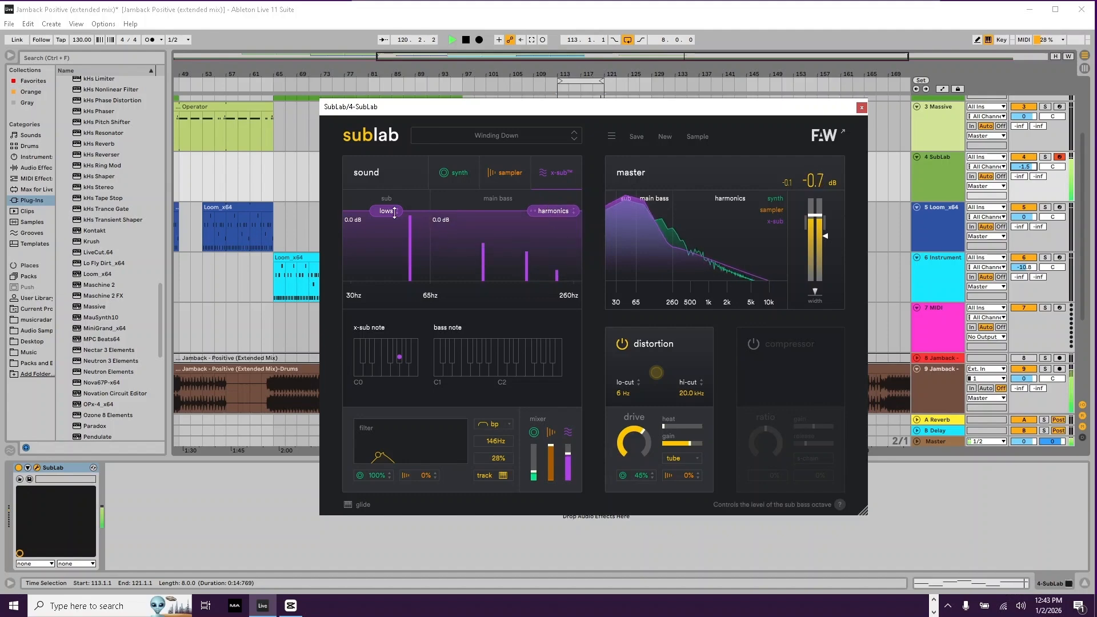
Step: Close the SubLab plug-in window and play the arrangement briefly from bar 121
left_click(861, 108)
key("space")
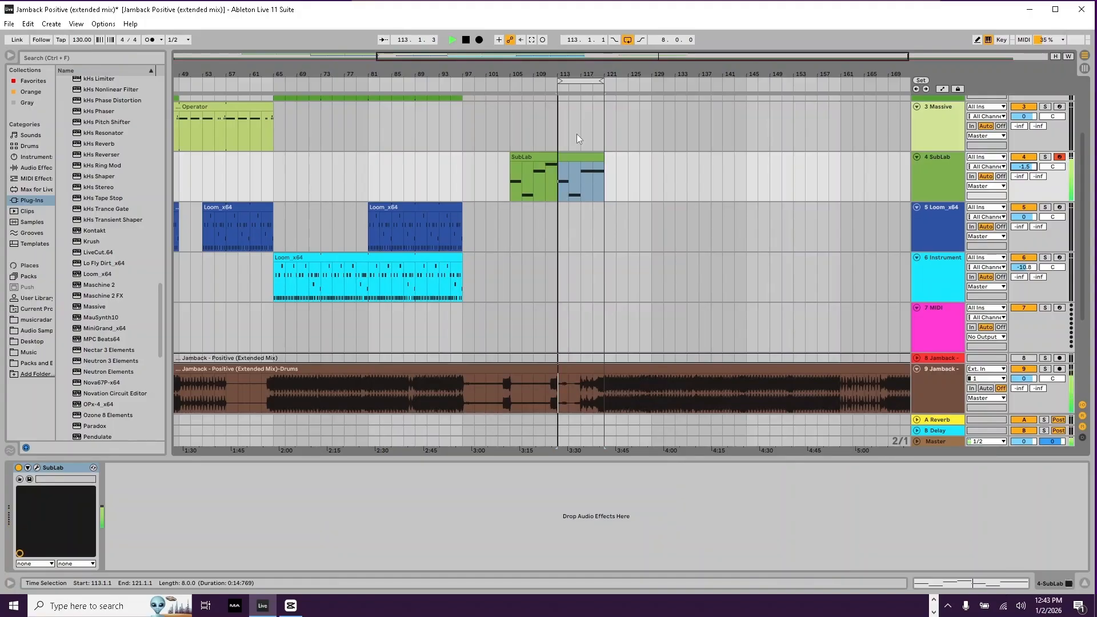
left_click(607, 162)
key("space")
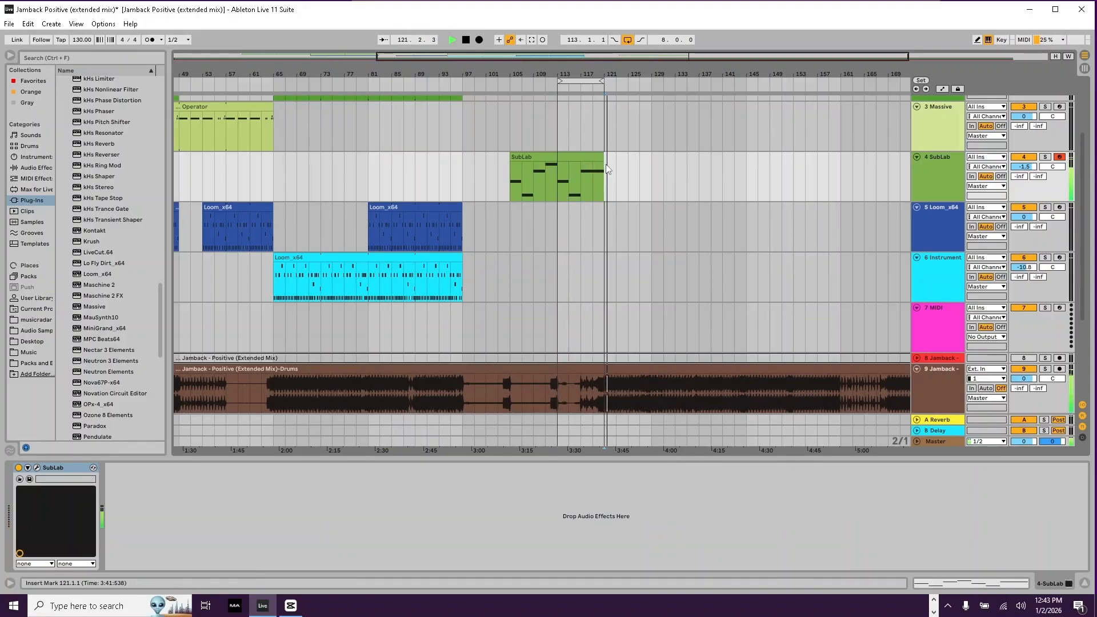
key("space")
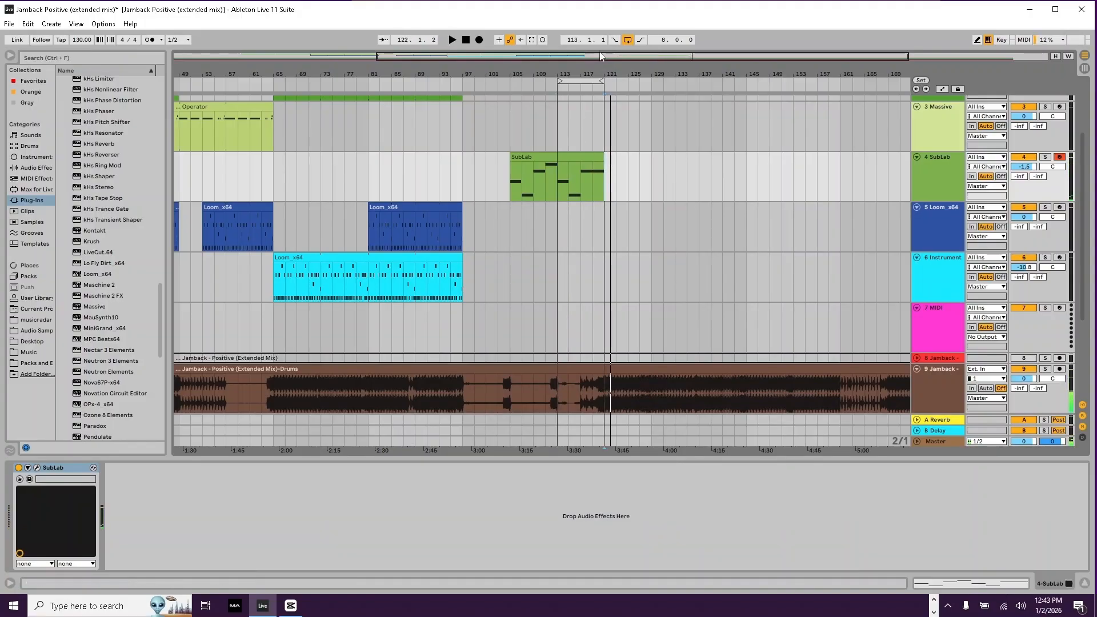
left_click(543, 40)
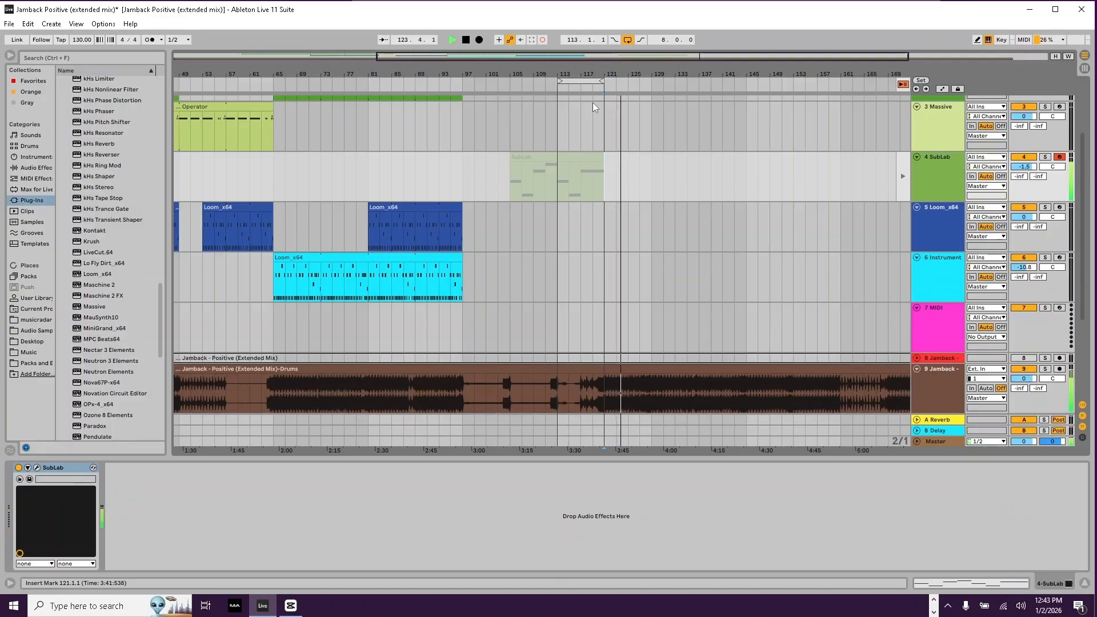
key("space")
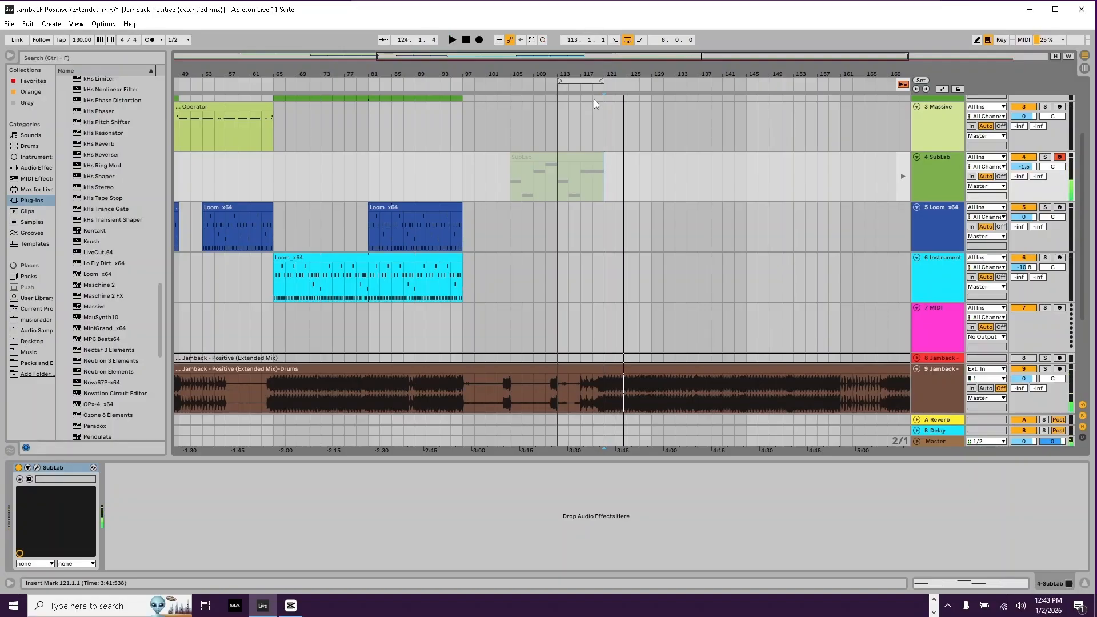
key("Tab")
left_click(366, 160)
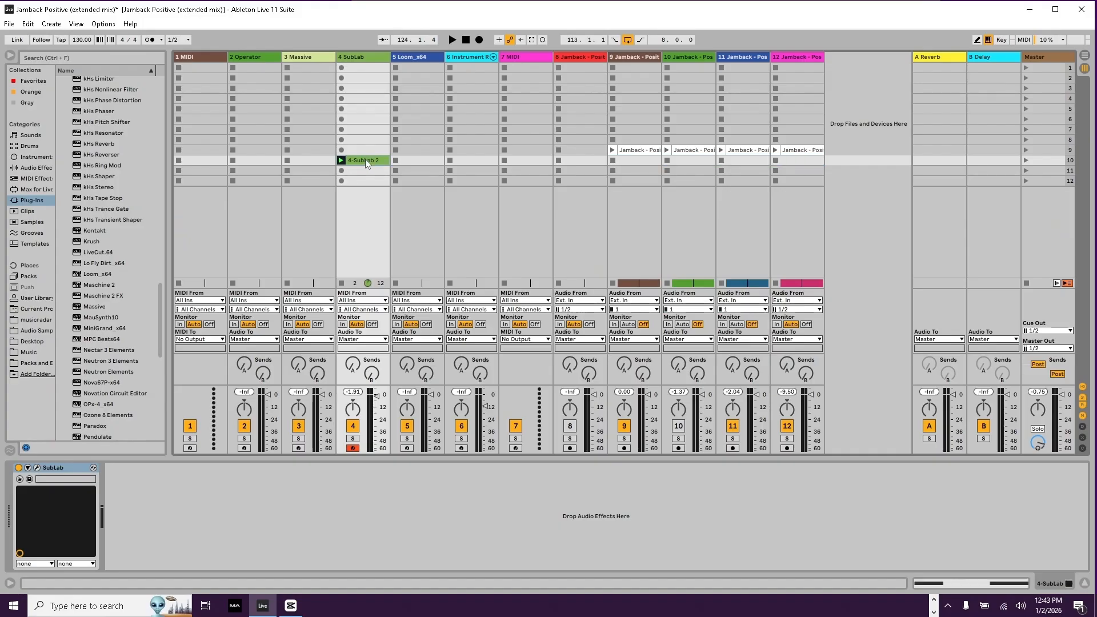
key("Delete")
key("Tab")
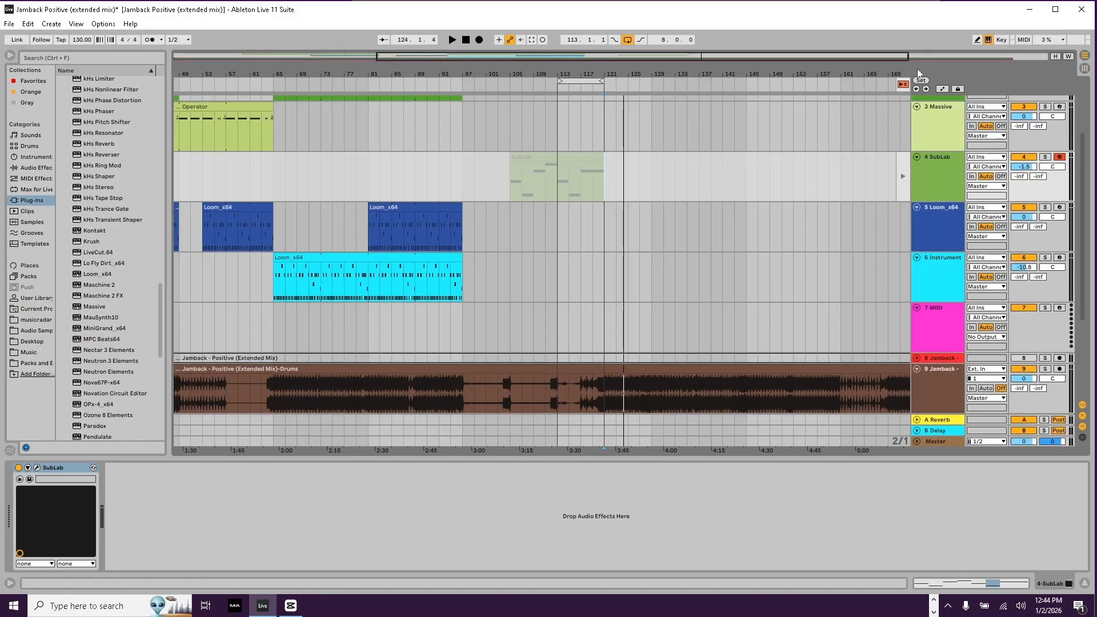
left_click(903, 85)
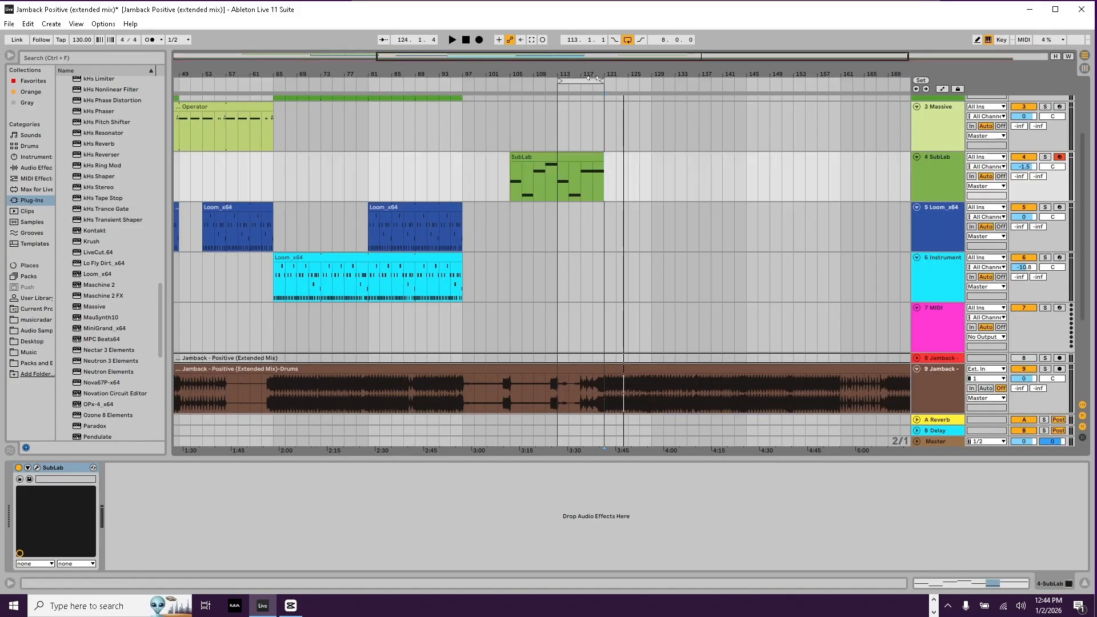
Step: Record a new MIDI take on the SubLab track from bar 121 to about bar 129 and play it back
left_click(479, 40)
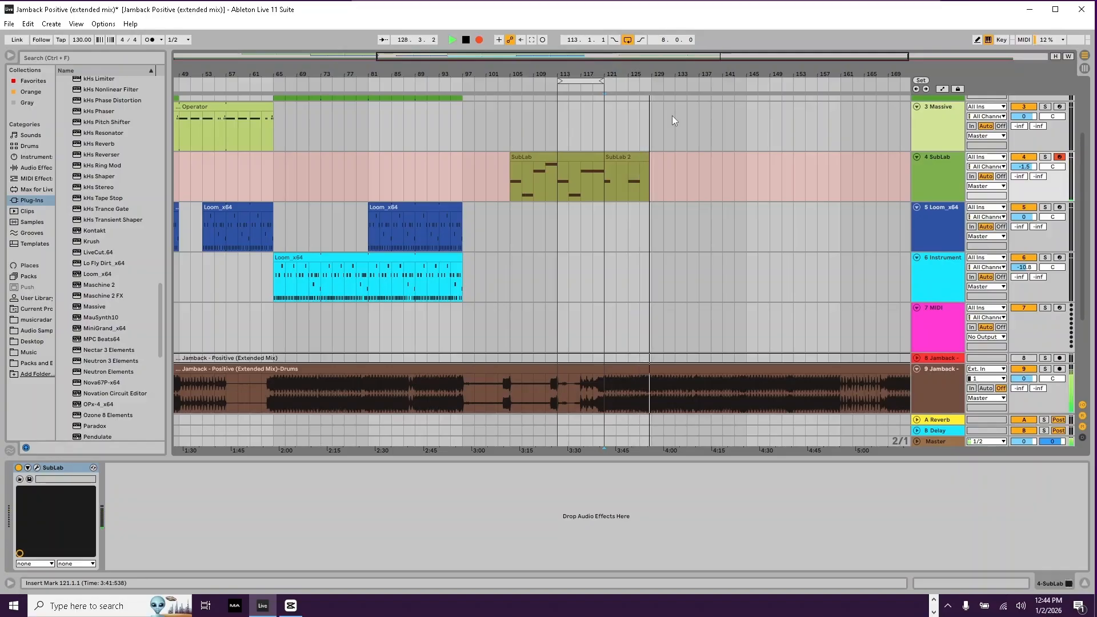
key("space")
key("space")
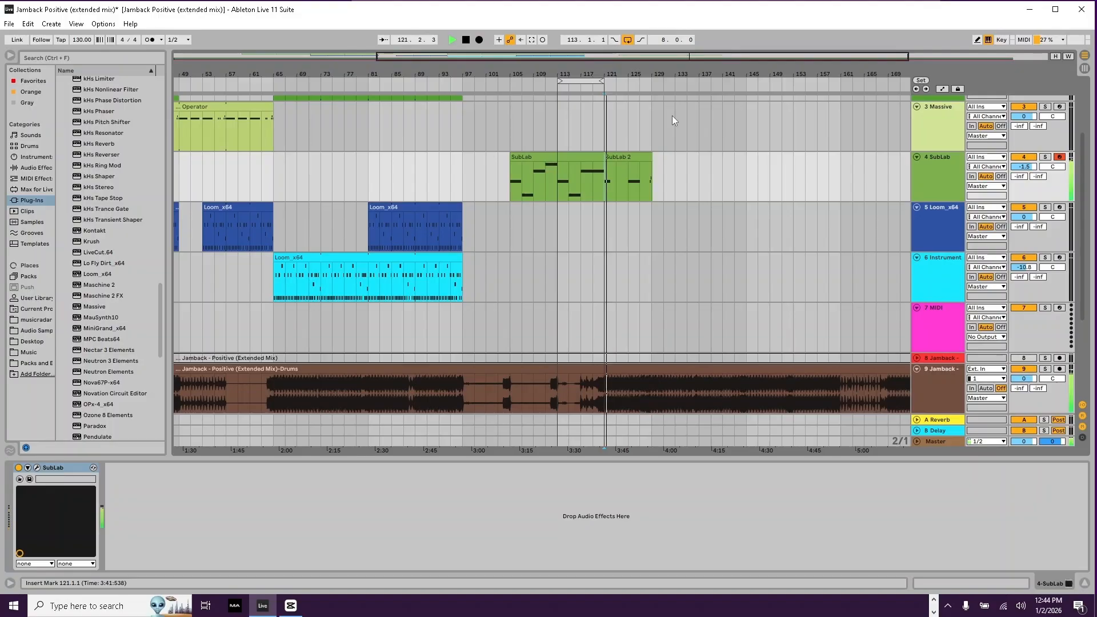
Step: Trim the newly recorded SubLab clip to end at bar 129 and turn on its clip loop
scroll(674, 163, "up", 10)
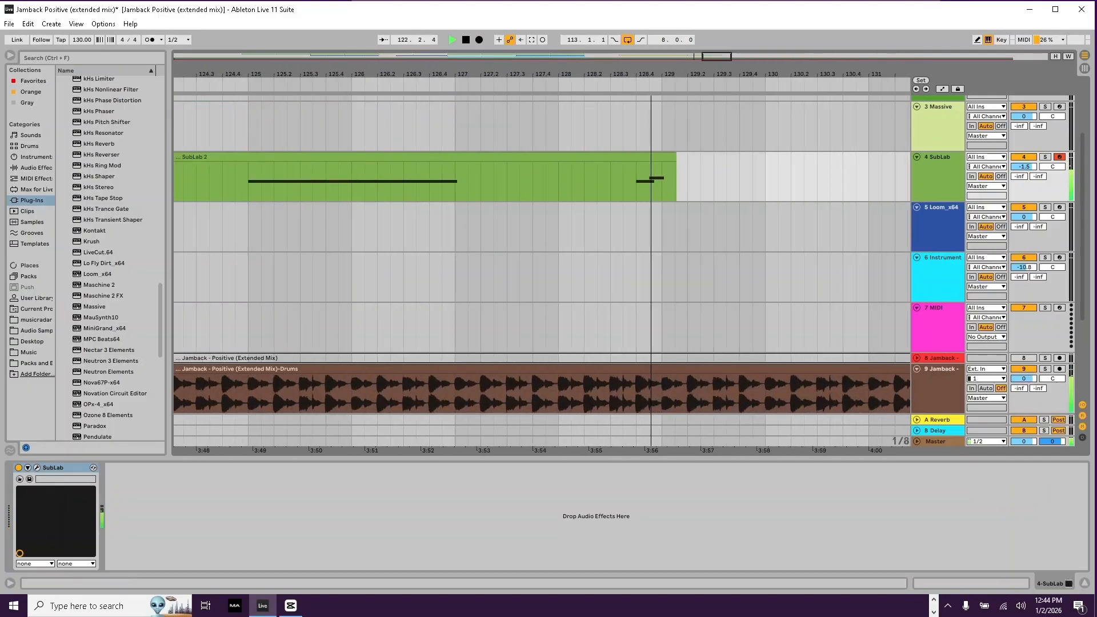
key("space")
left_click_drag(675, 163, 663, 164)
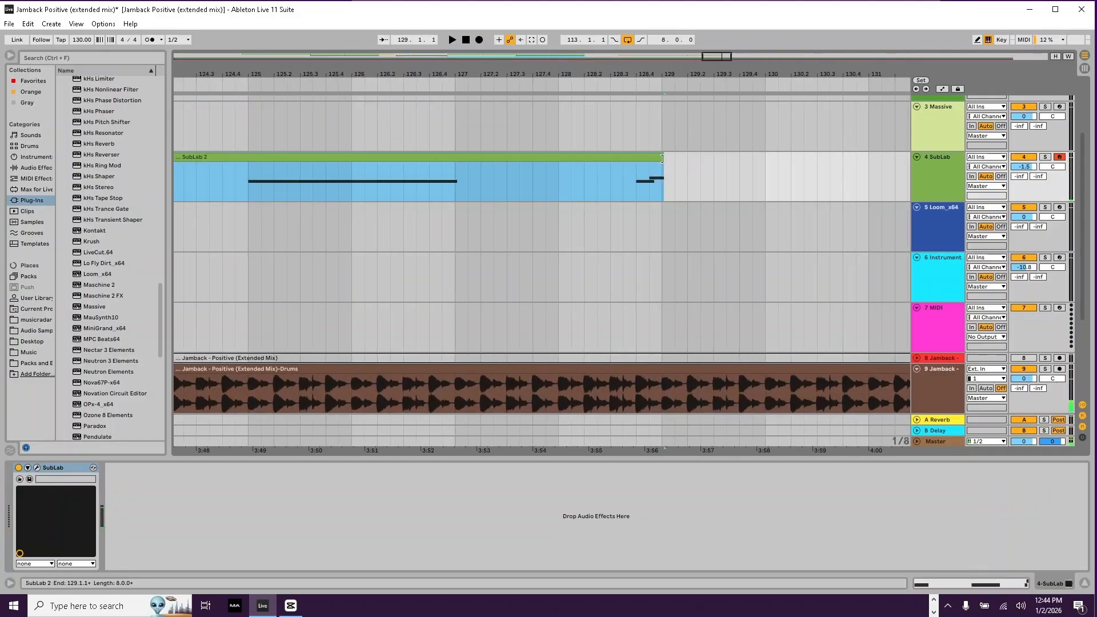
double_click(656, 159)
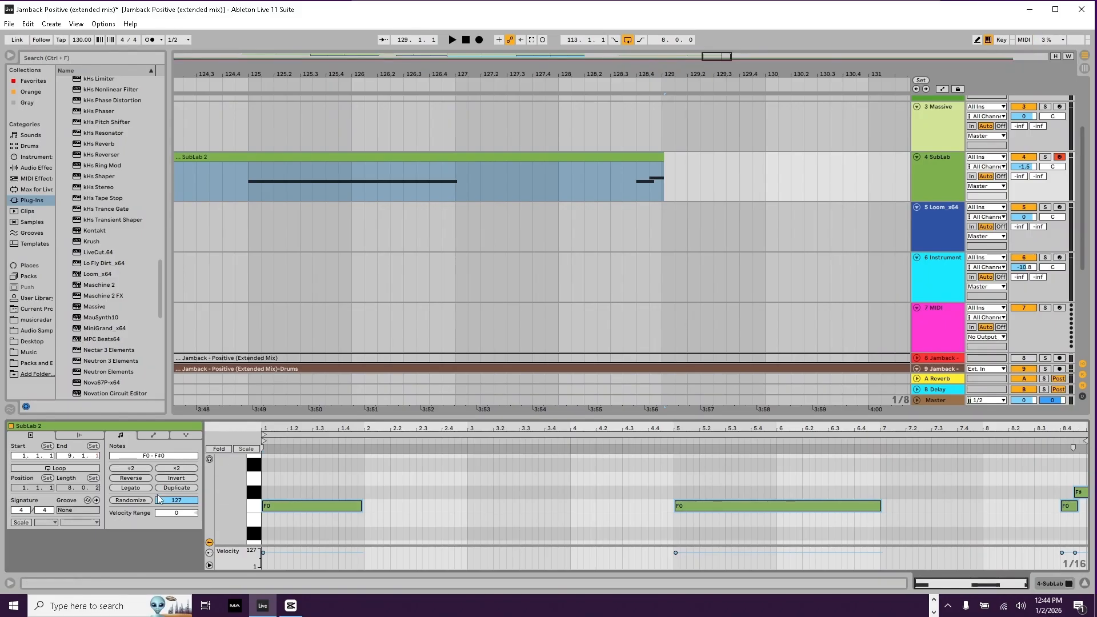
left_click(59, 469)
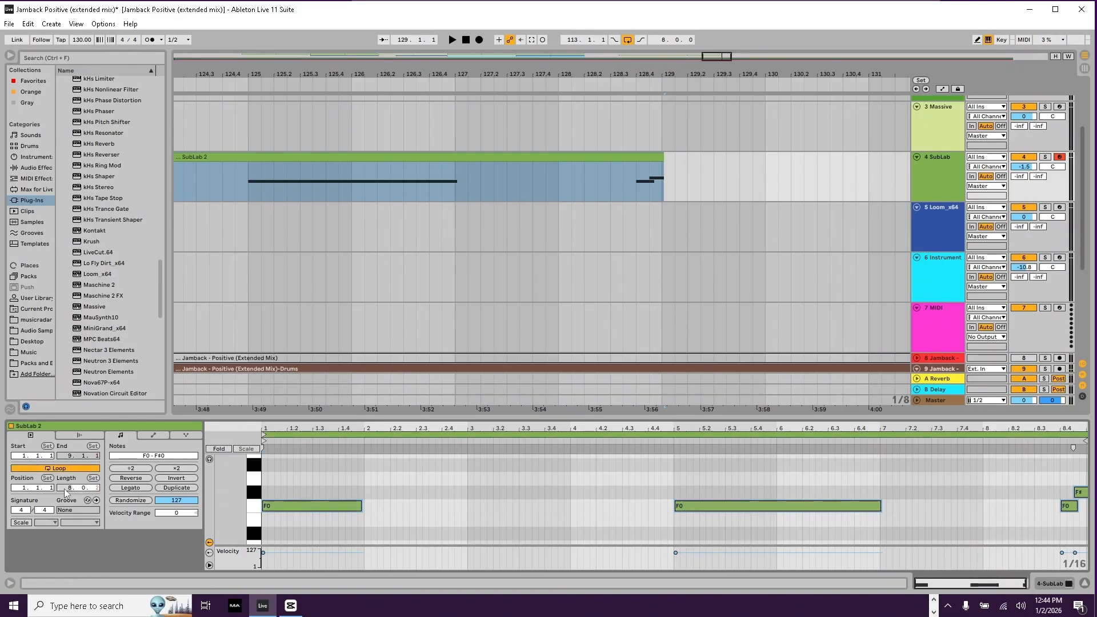
key("space")
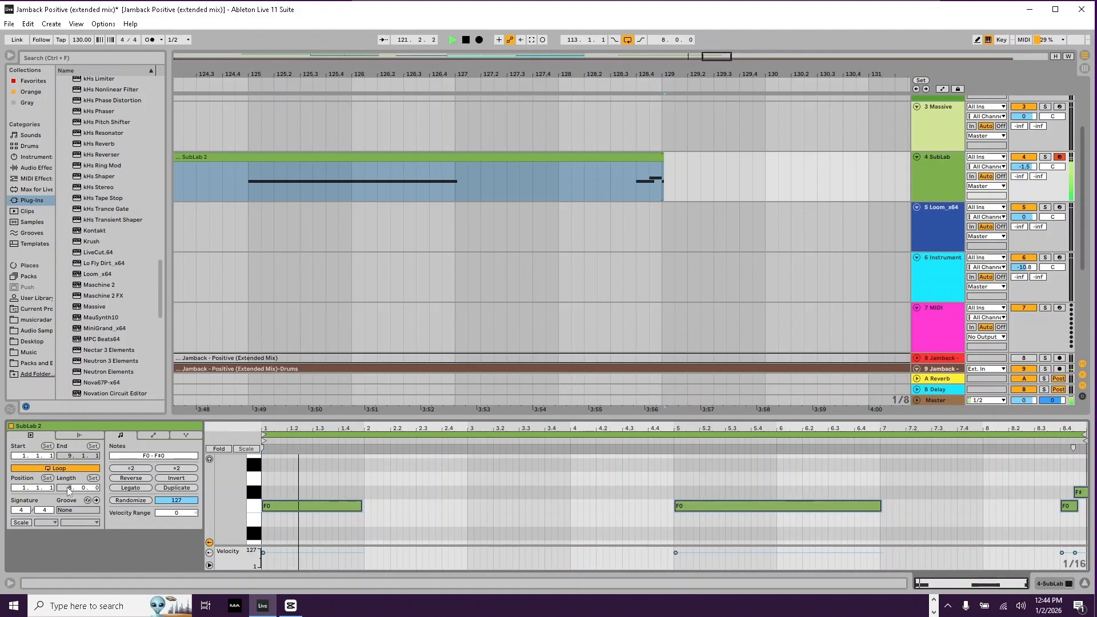
key("space")
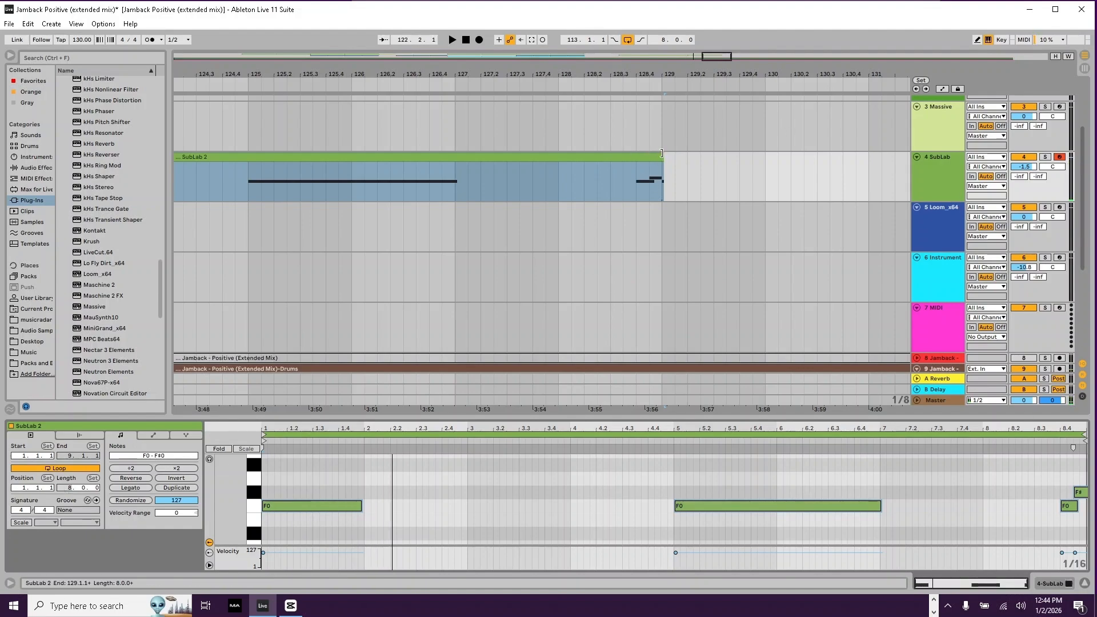
mouse_move(664, 159)
left_mouse_down()
mouse_move(641, 160)
mouse_move(665, 160)
left_mouse_up()
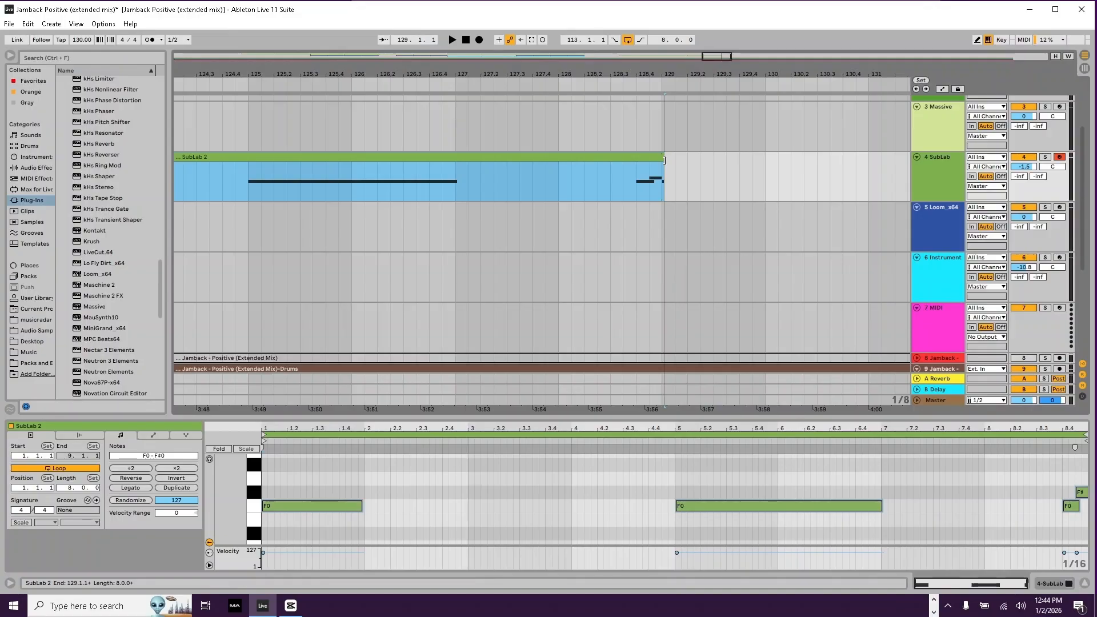
Step: Play back the trimmed SubLab clip from its start at bar 121
left_click_drag(589, 72, 583, 46)
left_click(638, 157)
key("space")
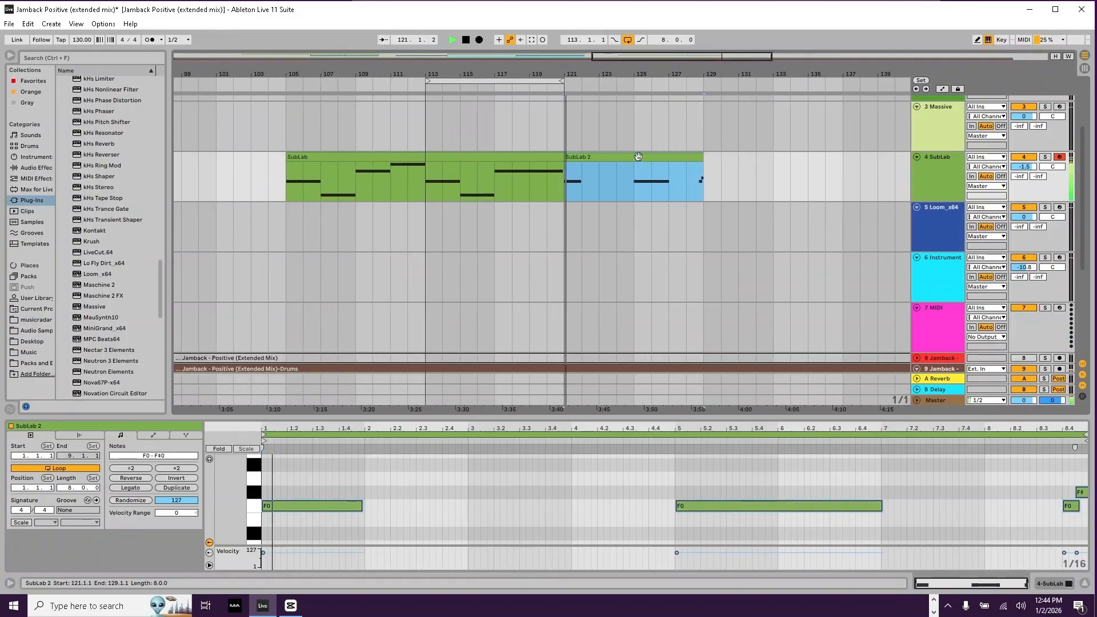
Step: Audition the second clip on the Operator track from bar 65 and the Massive track's clip from bar 33
scroll(777, 152, "up", 3)
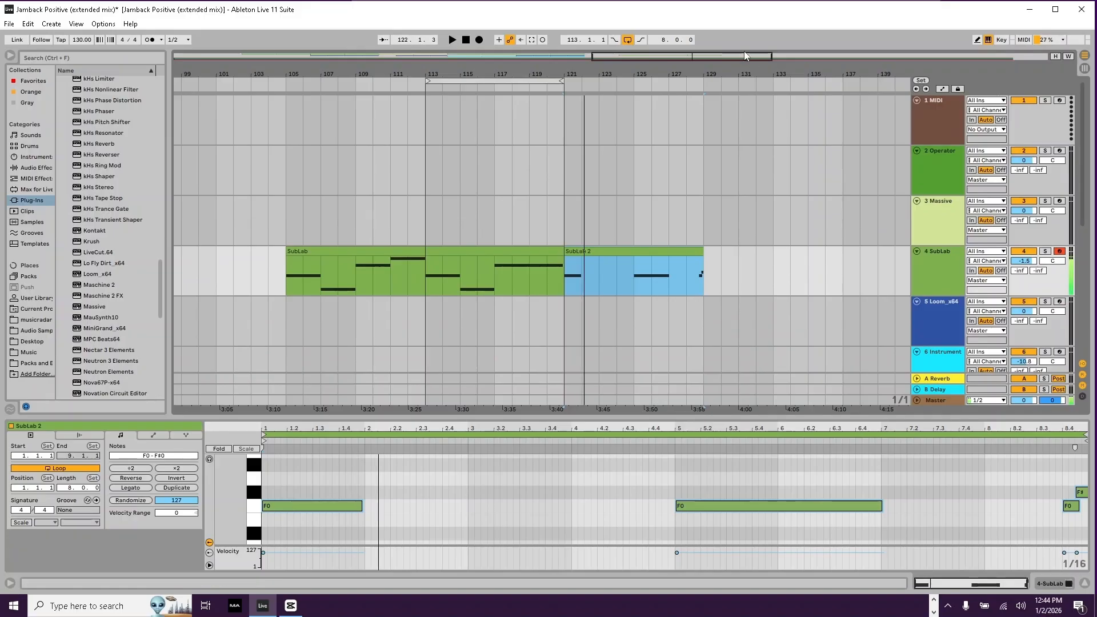
left_click_drag(719, 68, 719, 52)
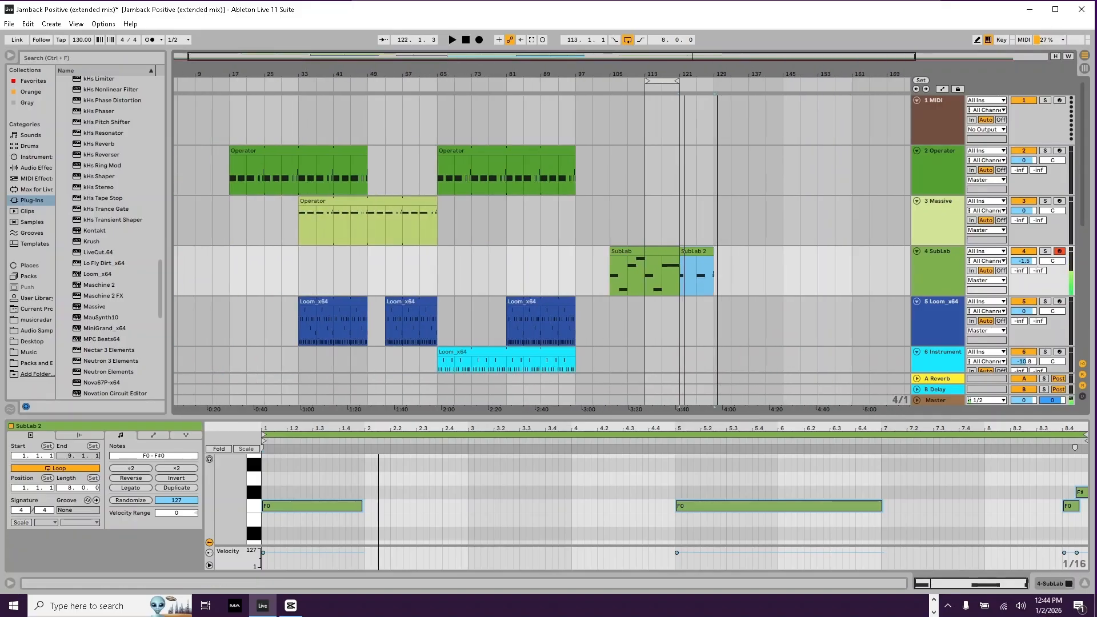
left_click(448, 151)
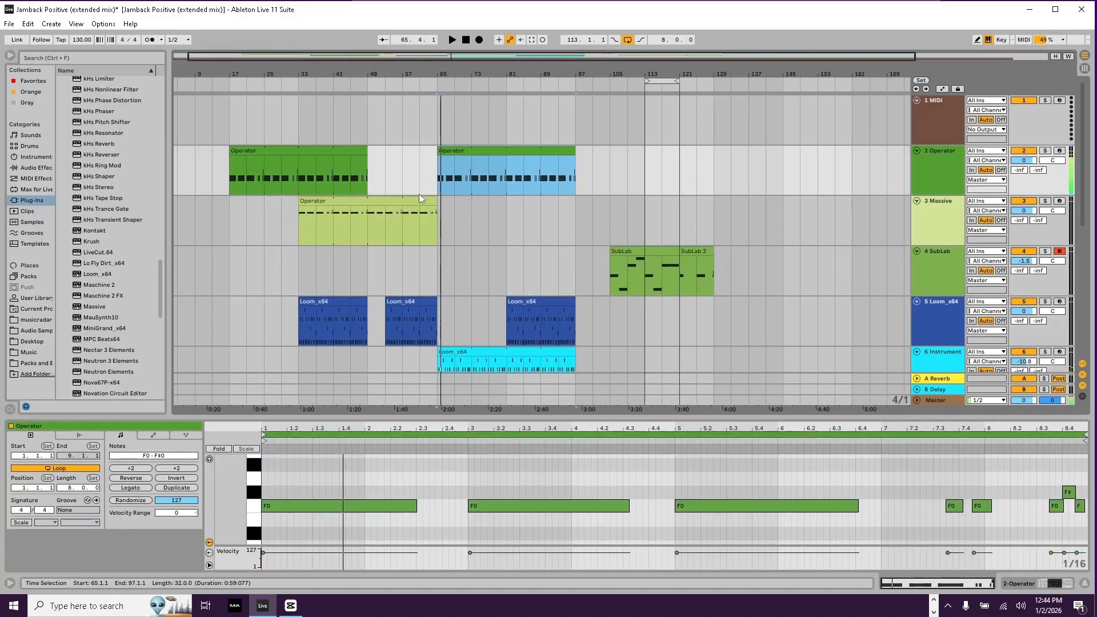
left_click(384, 202)
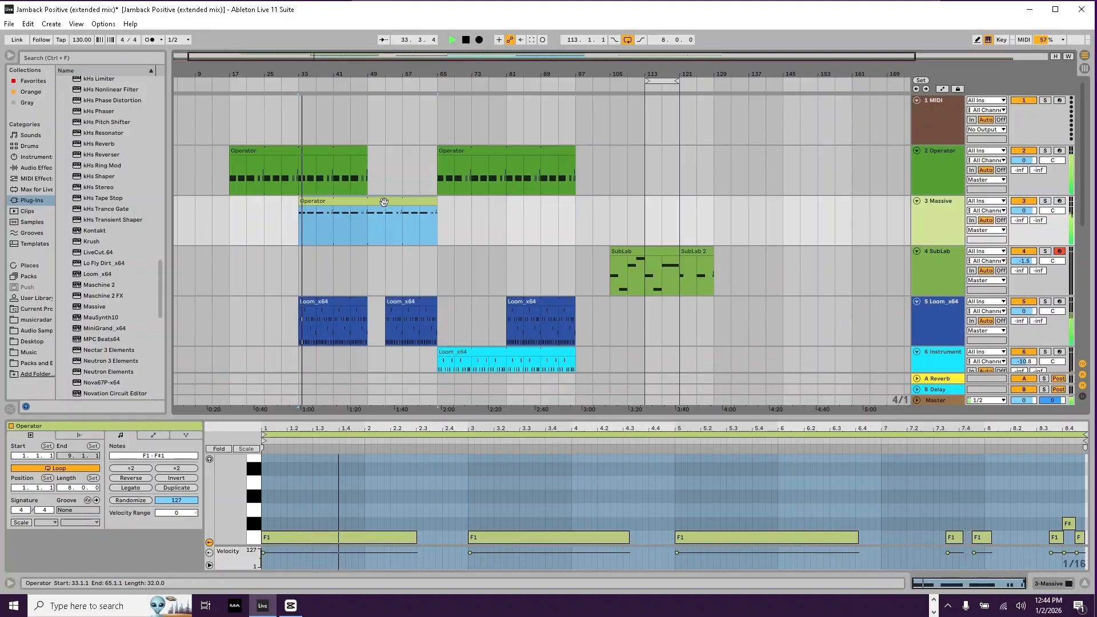
key("space")
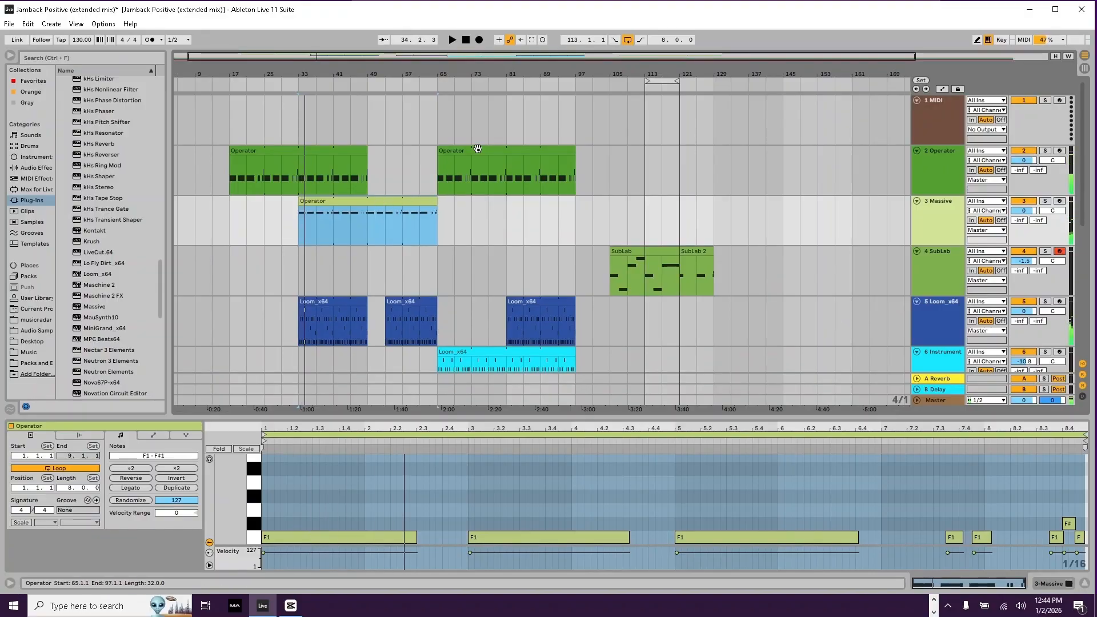
Step: Copy the Operator track's clip at bar 65 and paste it on the same track at bar 121
left_click(478, 150)
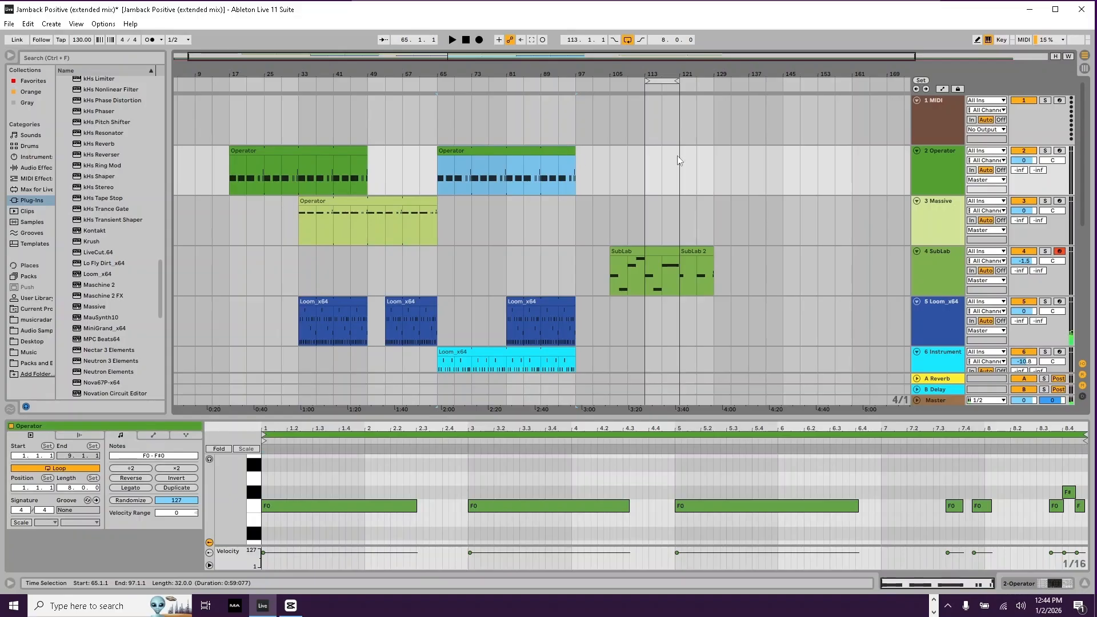
left_click(610, 162)
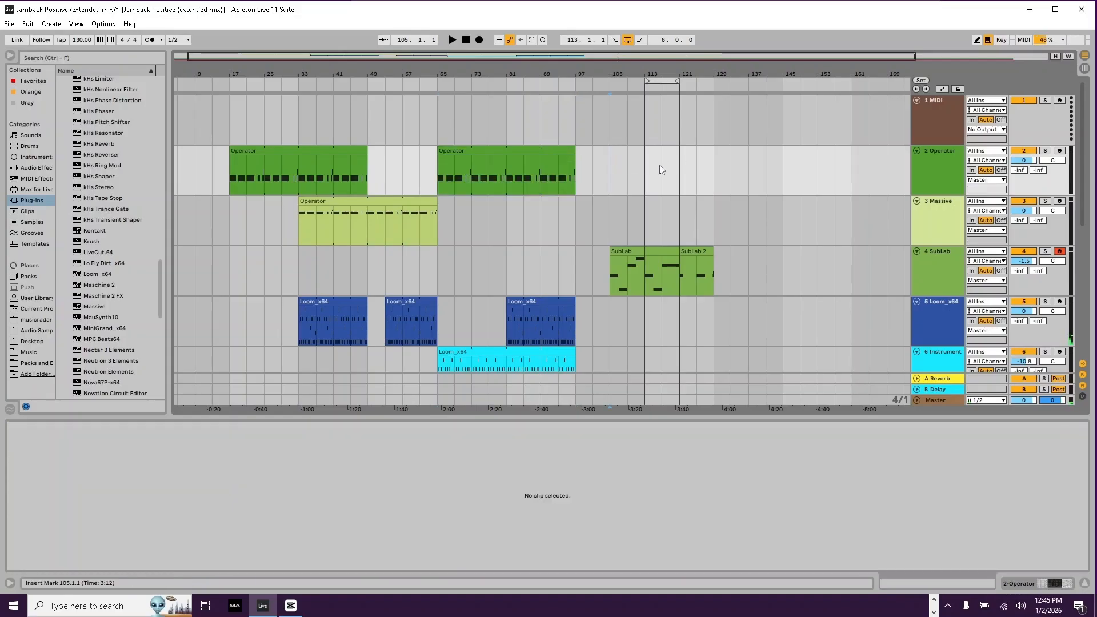
left_click(682, 163)
key("ctrl+v")
Step: Copy the Massive track's clip at bar 33 and paste it on the same track at bar 121
left_click(367, 200)
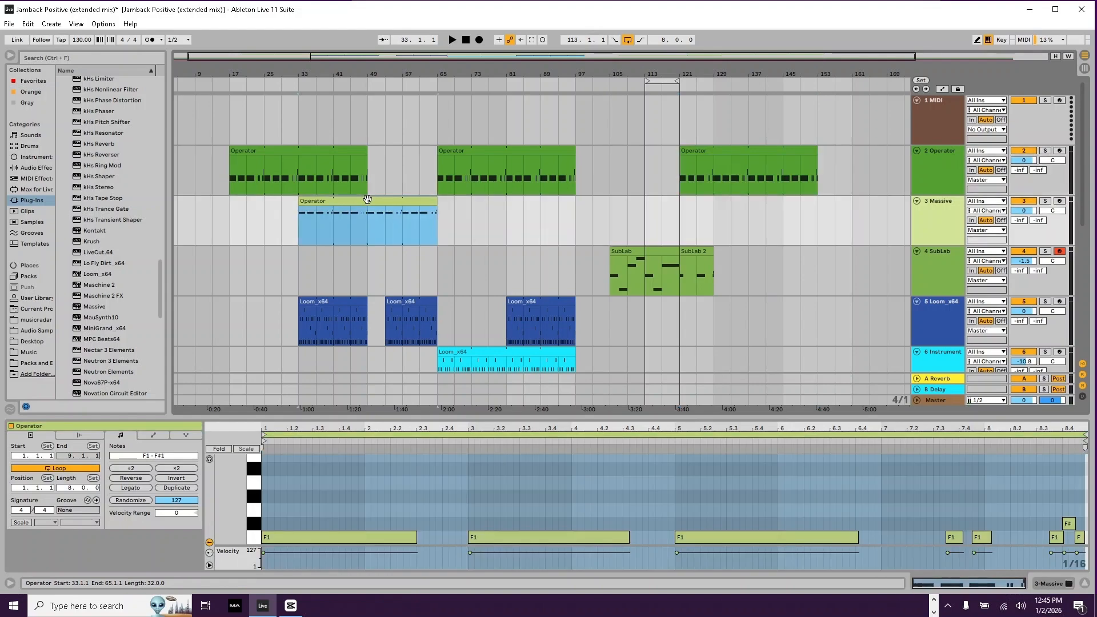
left_click(682, 209)
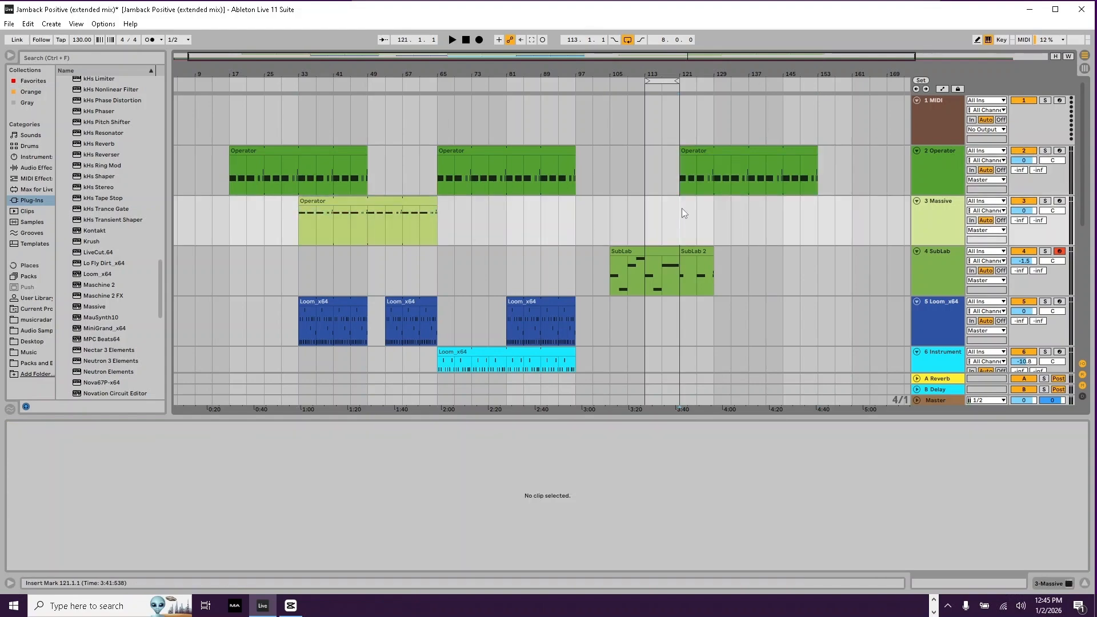
key("ctrl+v")
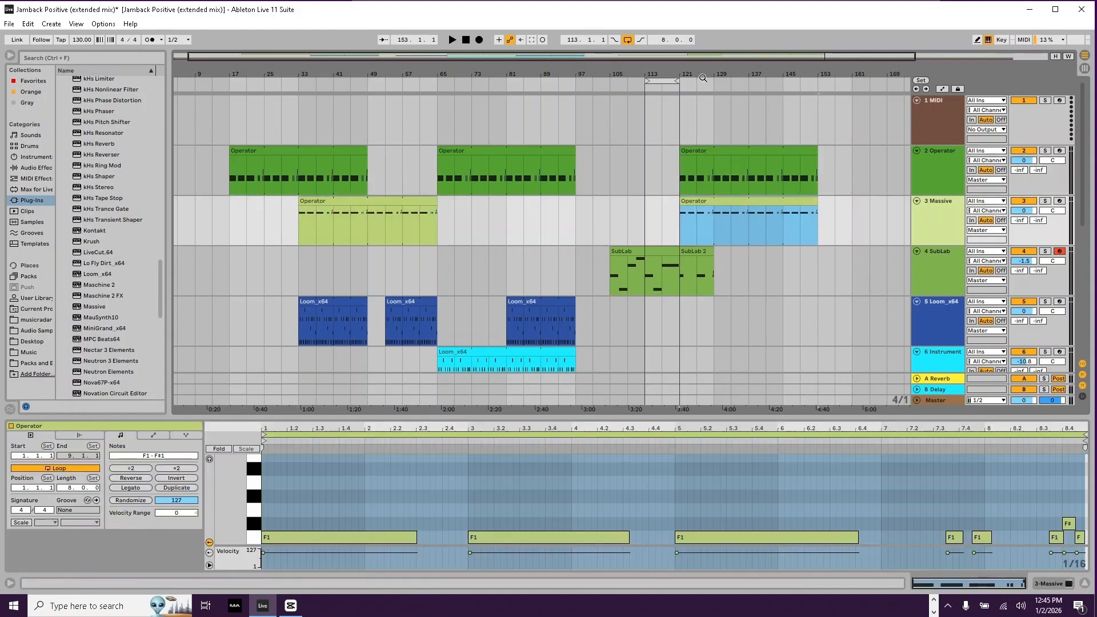
Step: Trim the start of the pasted Operator clip to 127.2.1 so only the closing fill notes before bar 129 precede the repeat
key("z")
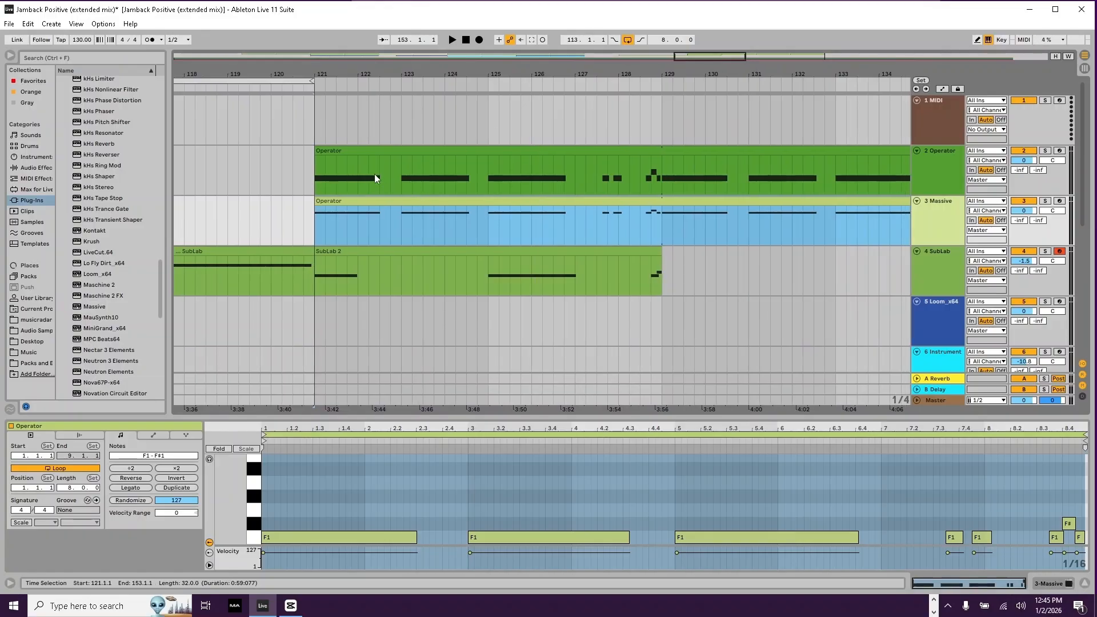
left_click(342, 150)
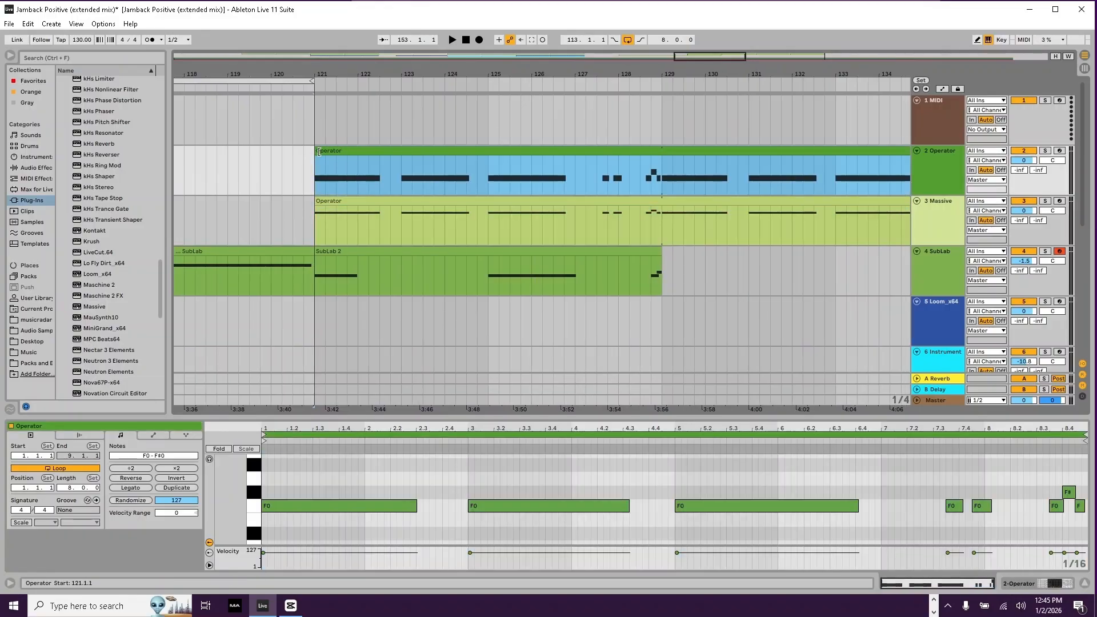
left_click_drag(319, 152, 379, 154)
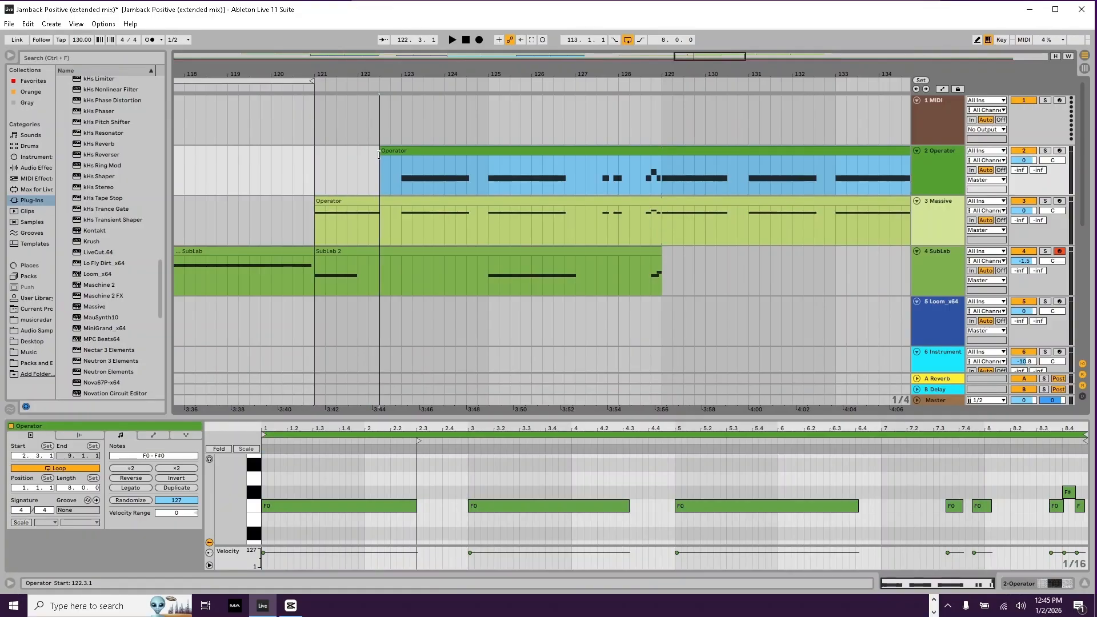
left_click_drag(379, 154, 584, 172)
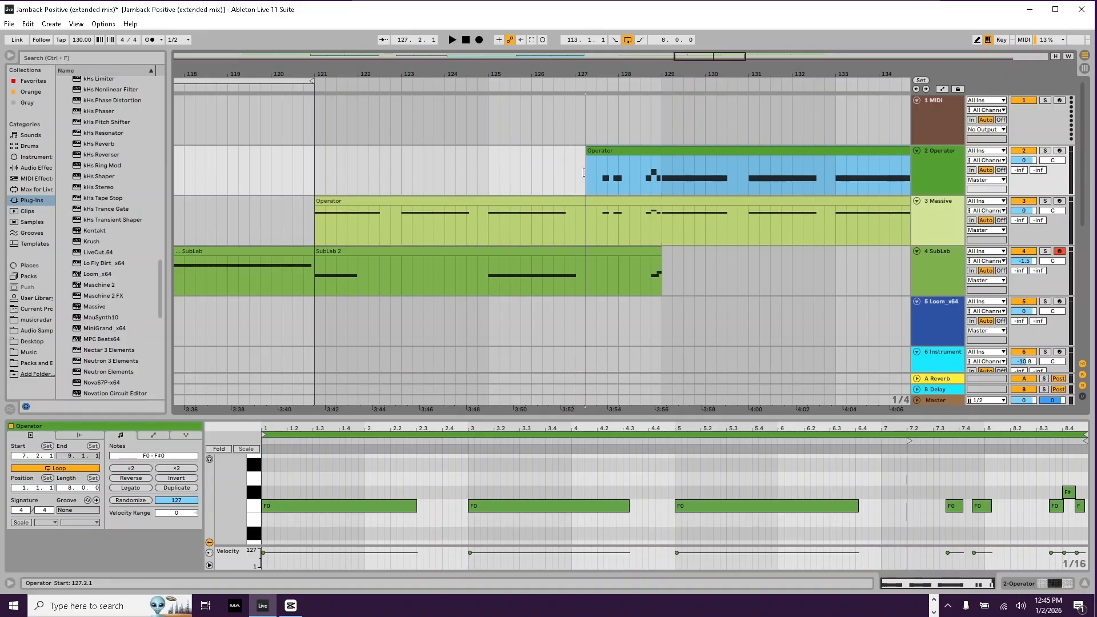
Step: Split the pasted Operator clip at bar 129 and delete the part after the split
left_click(662, 163)
key("ctrl+e")
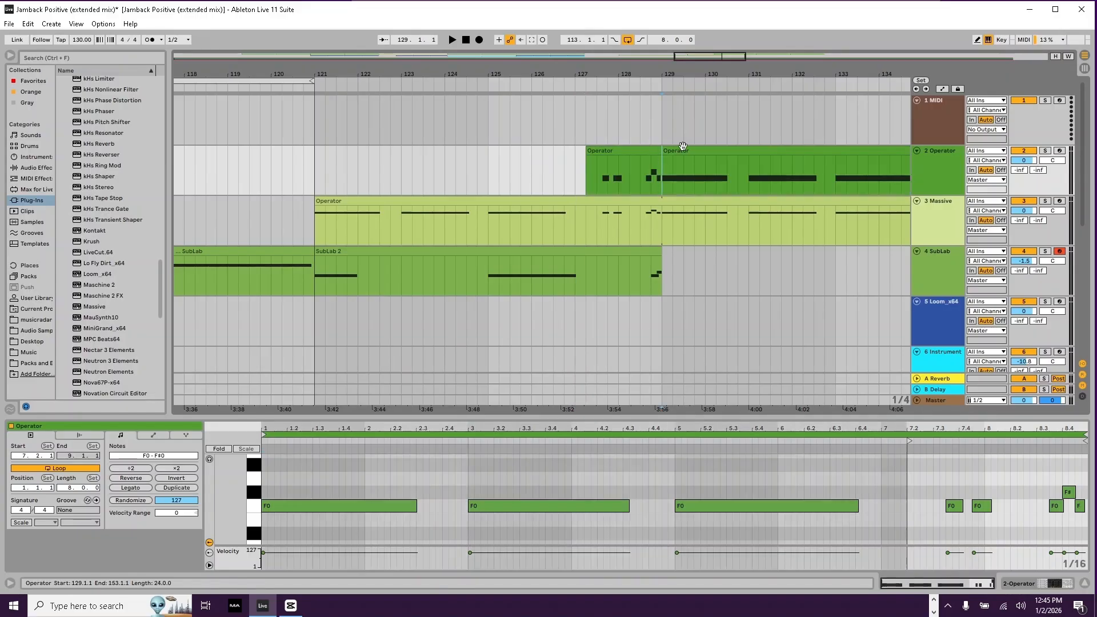
left_click(682, 148)
key("Delete")
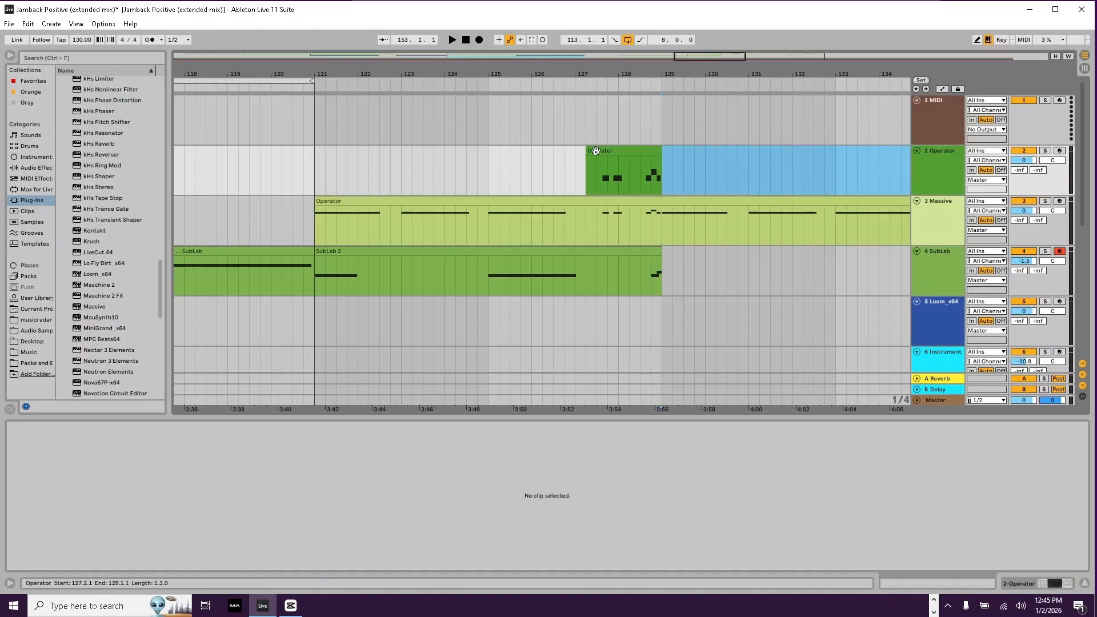
Step: Consolidate the Operator track from bar 121 to 129 into one eight-bar clip and turn on its loop
left_click_drag(324, 150, 530, 159)
left_click_drag(318, 152, 659, 167)
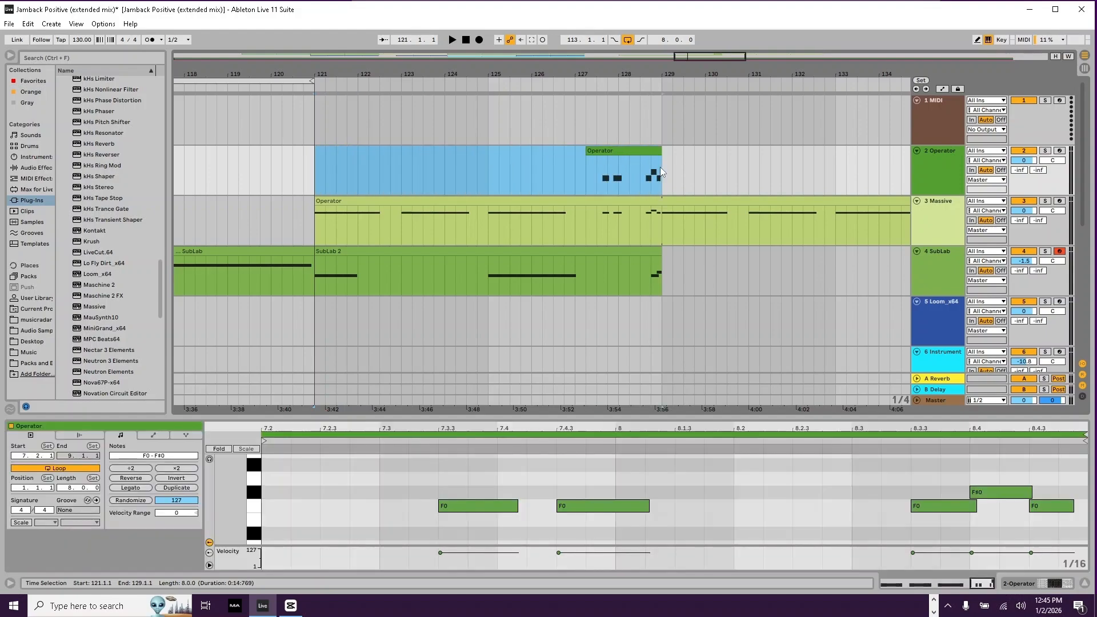
key("ctrl+j")
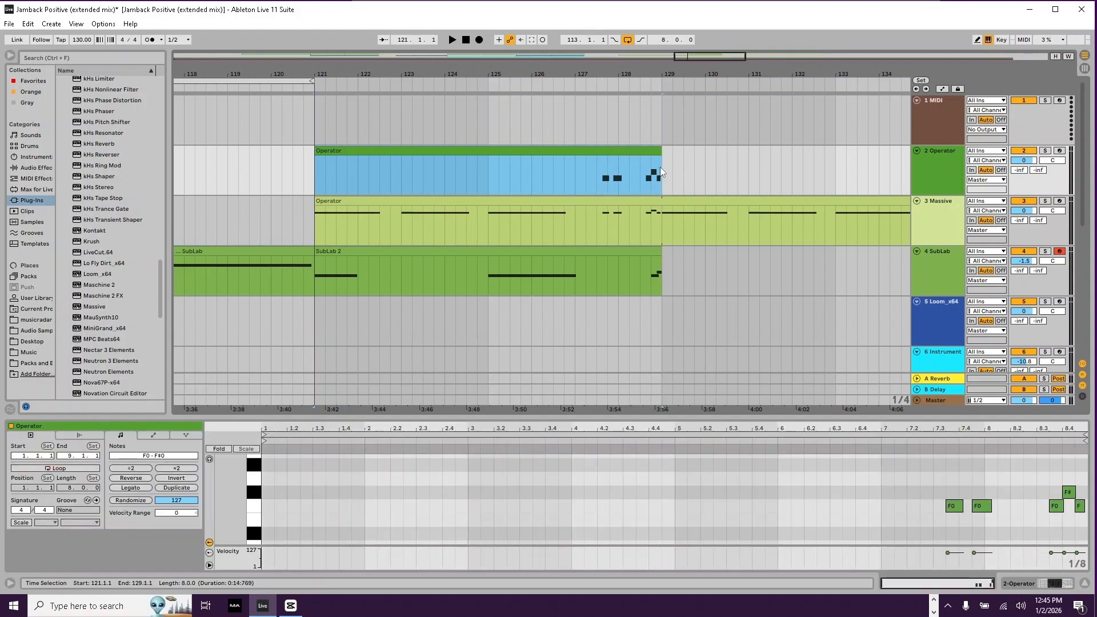
left_click(80, 469)
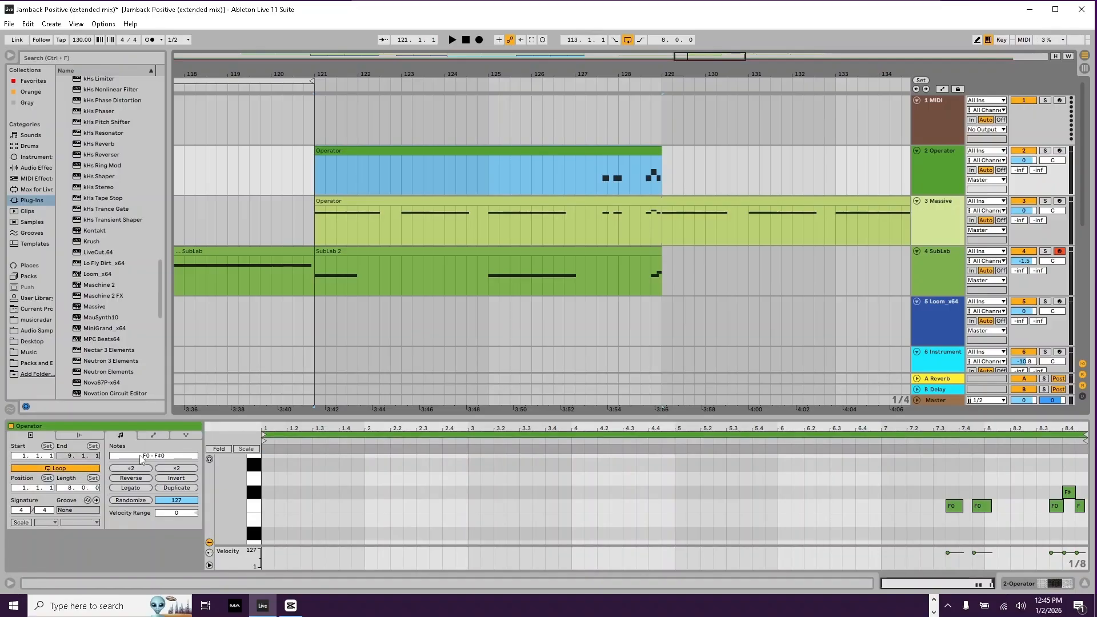
Step: Trim the start of the Massive track's clip to 122.3.1 and delete its section between bars 125 and 129
left_click(322, 201)
left_click_drag(313, 213, 376, 213)
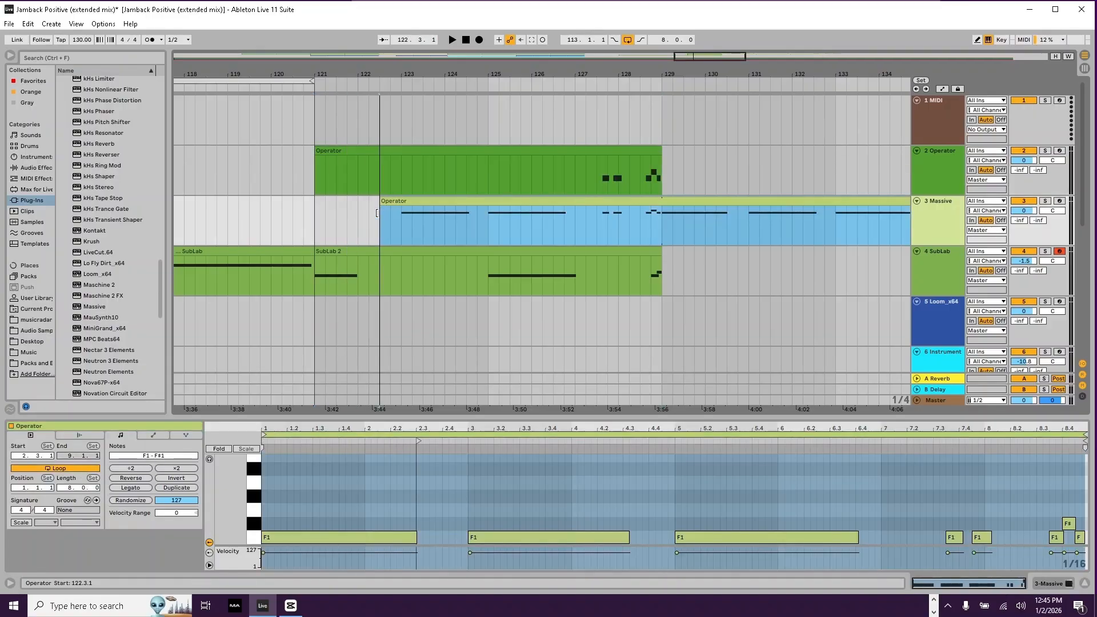
left_click_drag(484, 215, 660, 234)
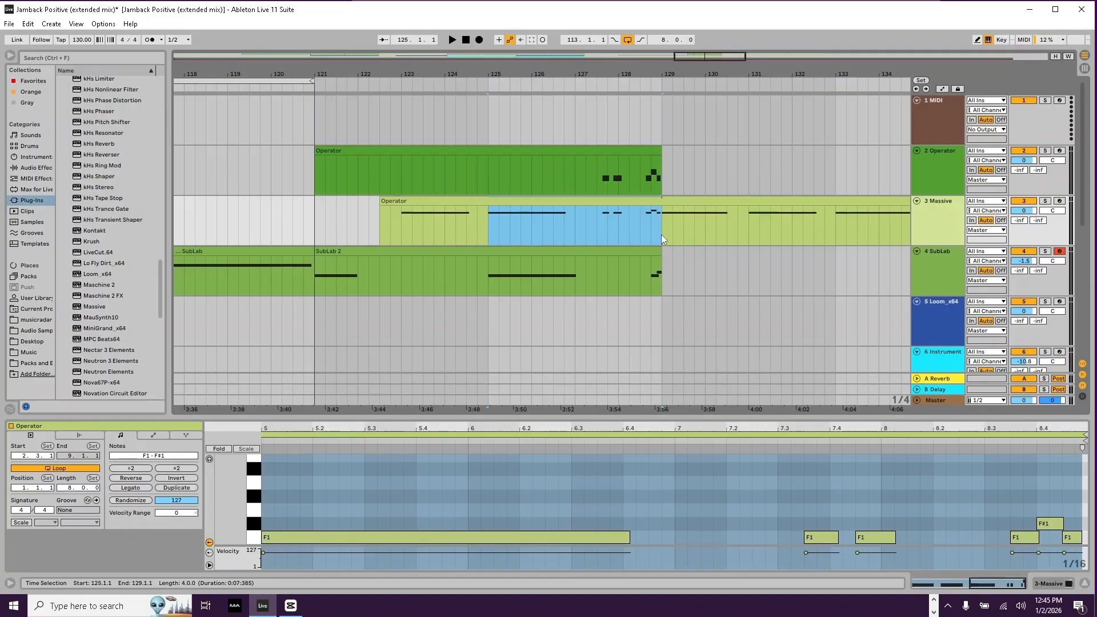
key("Delete")
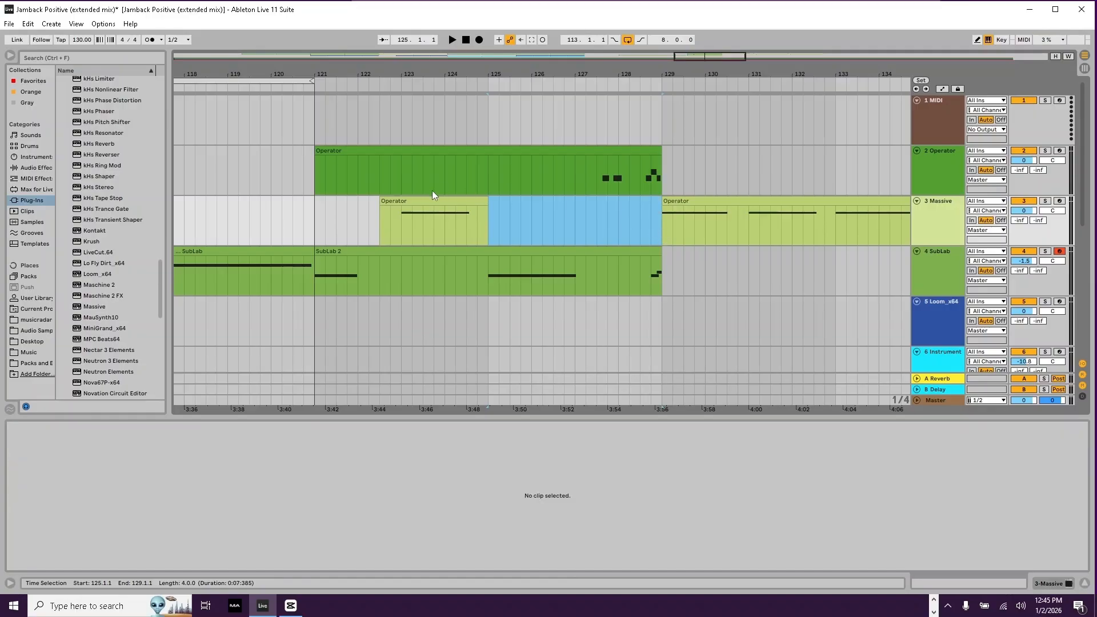
Step: Consolidate the Massive track from bar 121 to 129 into one looping clip and delete the clip that follows at bar 129
left_click(320, 204, "shift")
key("ctrl+j")
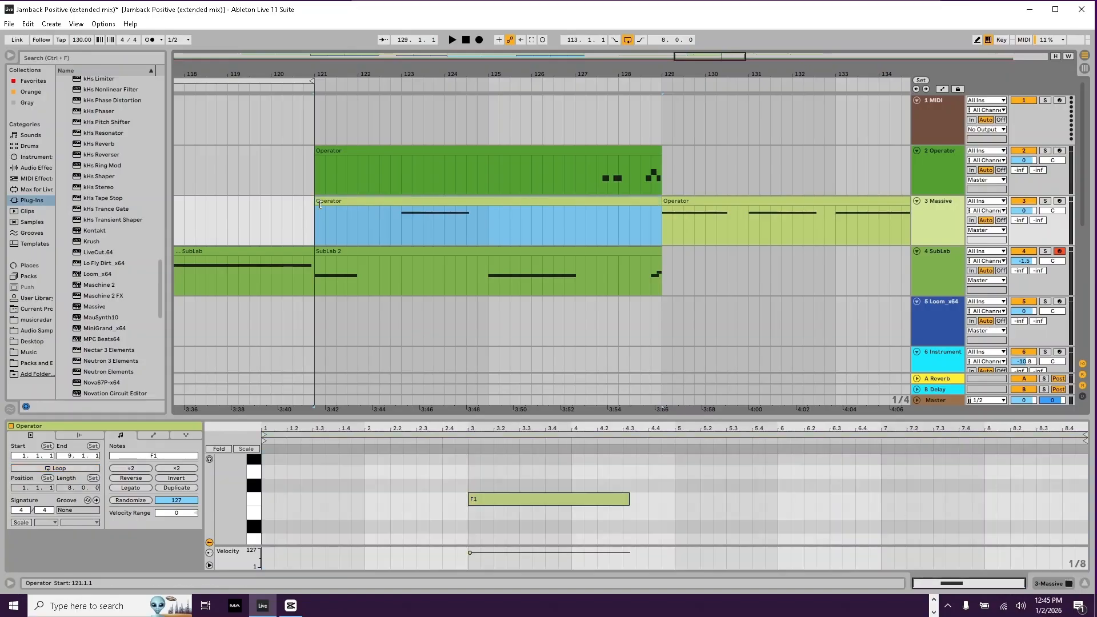
left_click(60, 470)
left_click(691, 200)
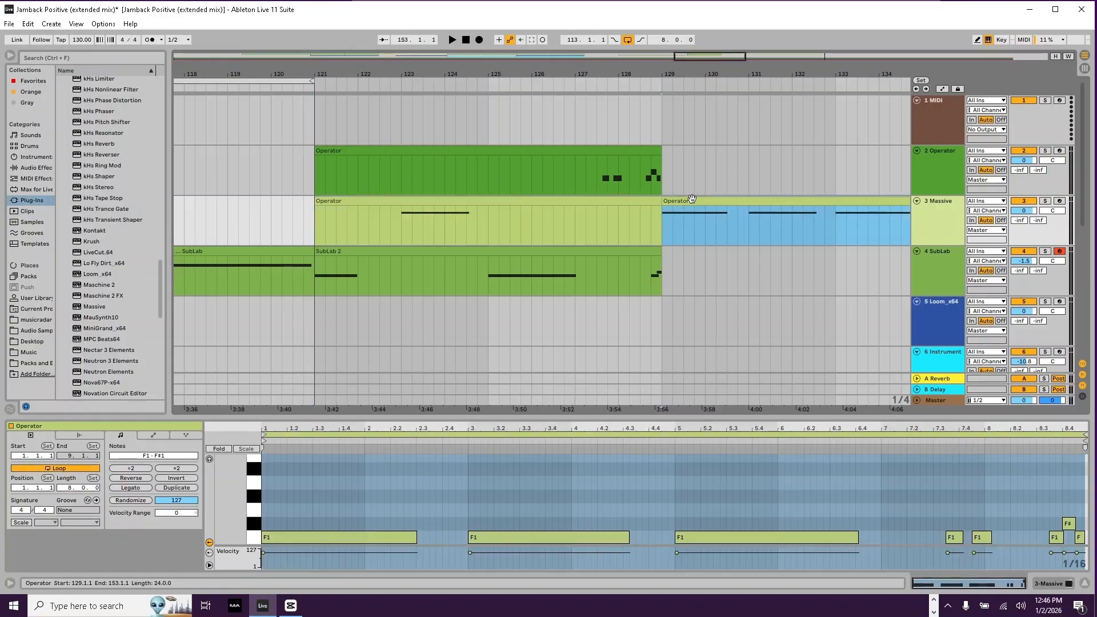
key("Delete")
Step: Extend the looping Operator, Massive and SubLab 2 clips that start at bar 121 together to bar 145
left_click_drag(591, 89, 588, 64)
left_click(445, 143)
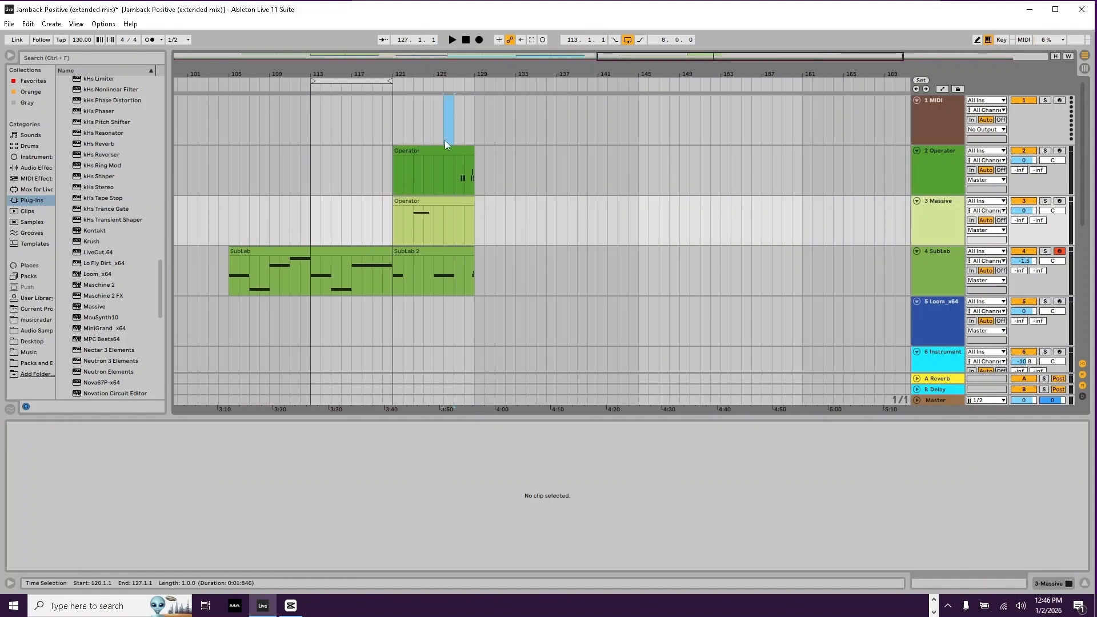
left_click(440, 275)
left_click(412, 169)
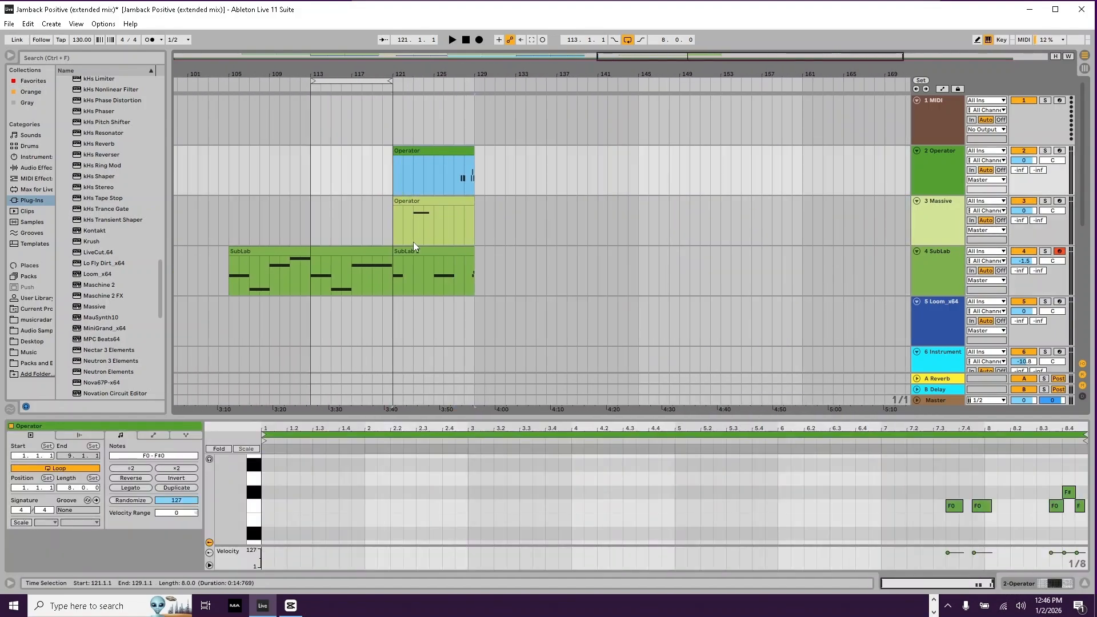
left_click(413, 250, "shift")
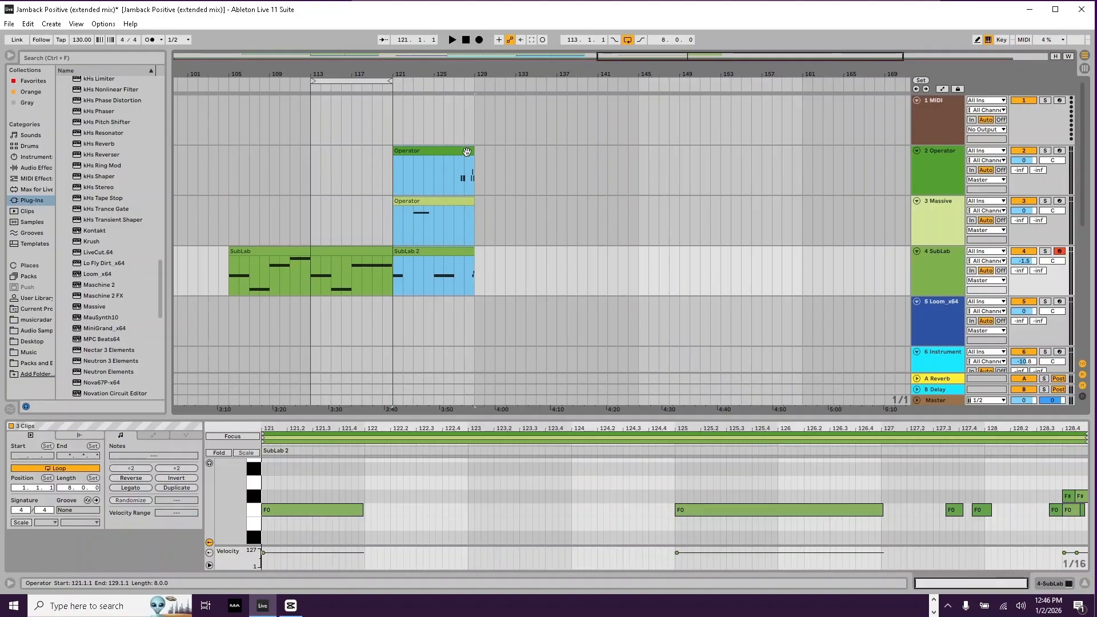
left_click_drag(473, 152, 636, 156)
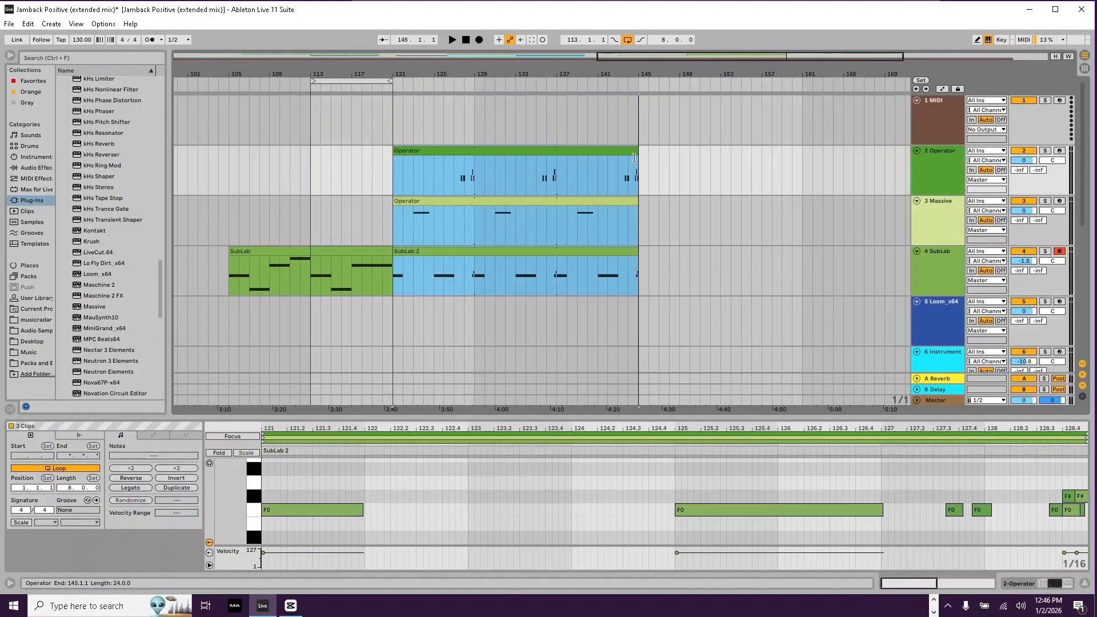
Step: Loop the arrangement from bar 121 to 145 and play back the section
key("ctrl+l")
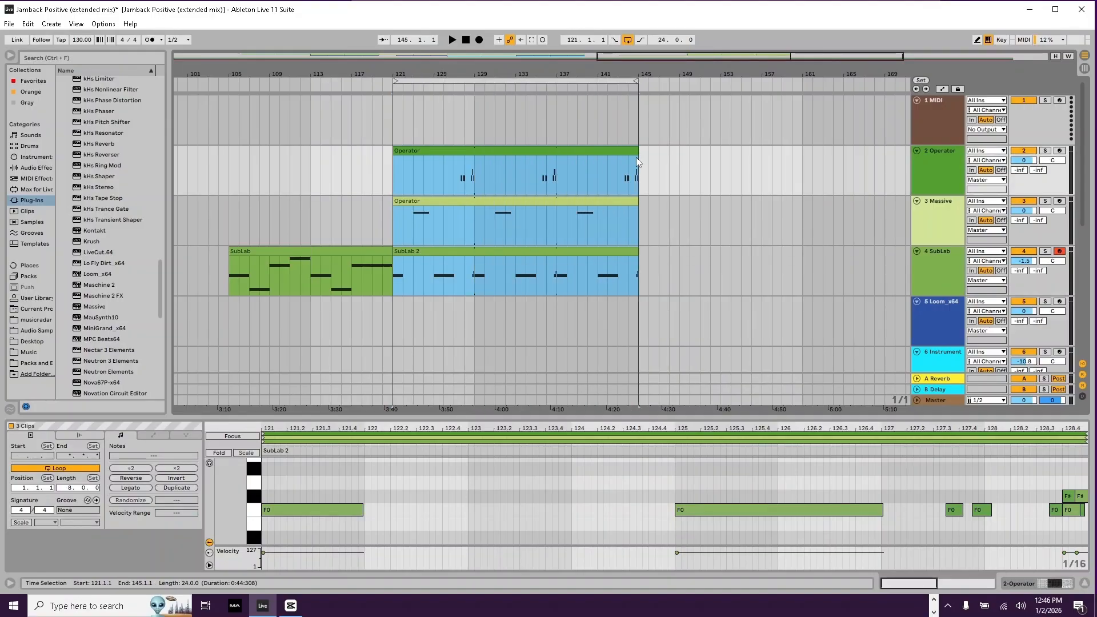
key("space")
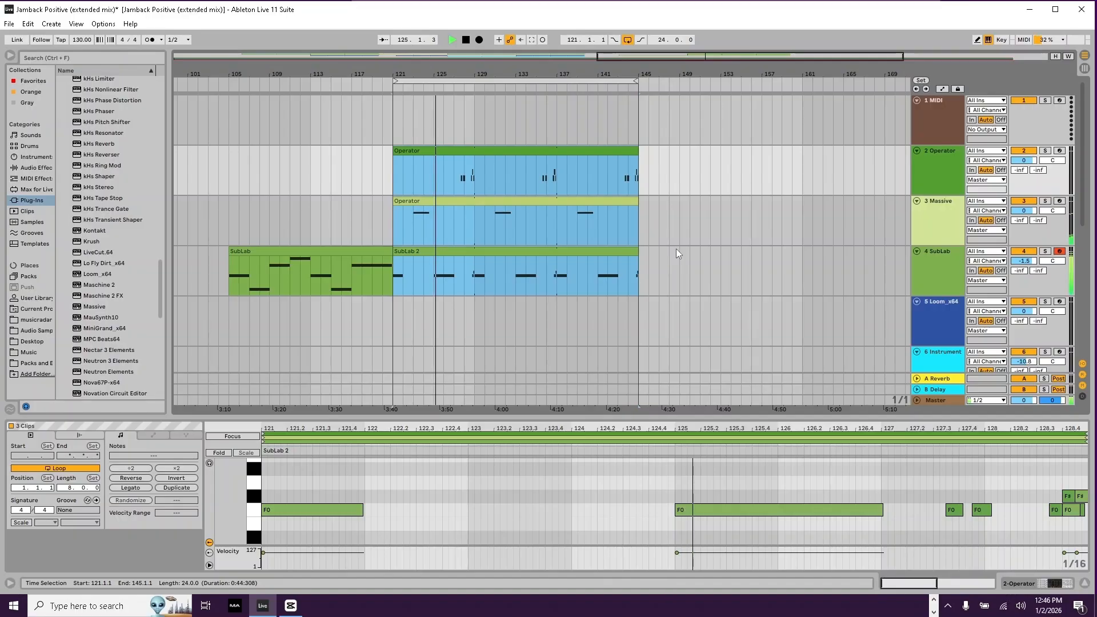
right_click(651, 259)
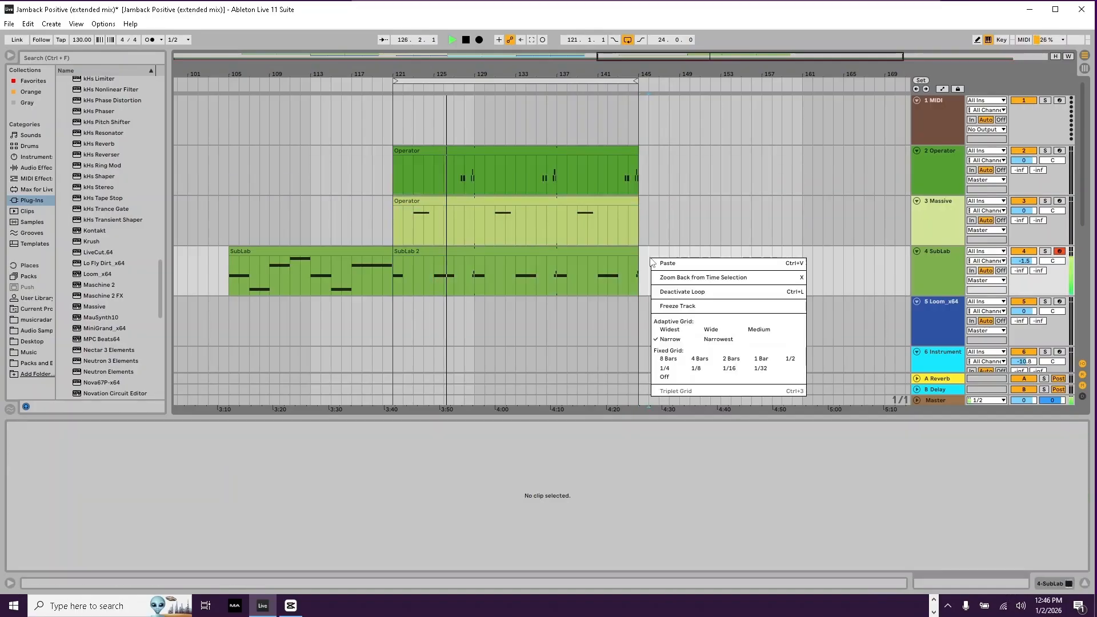
left_click(546, 146)
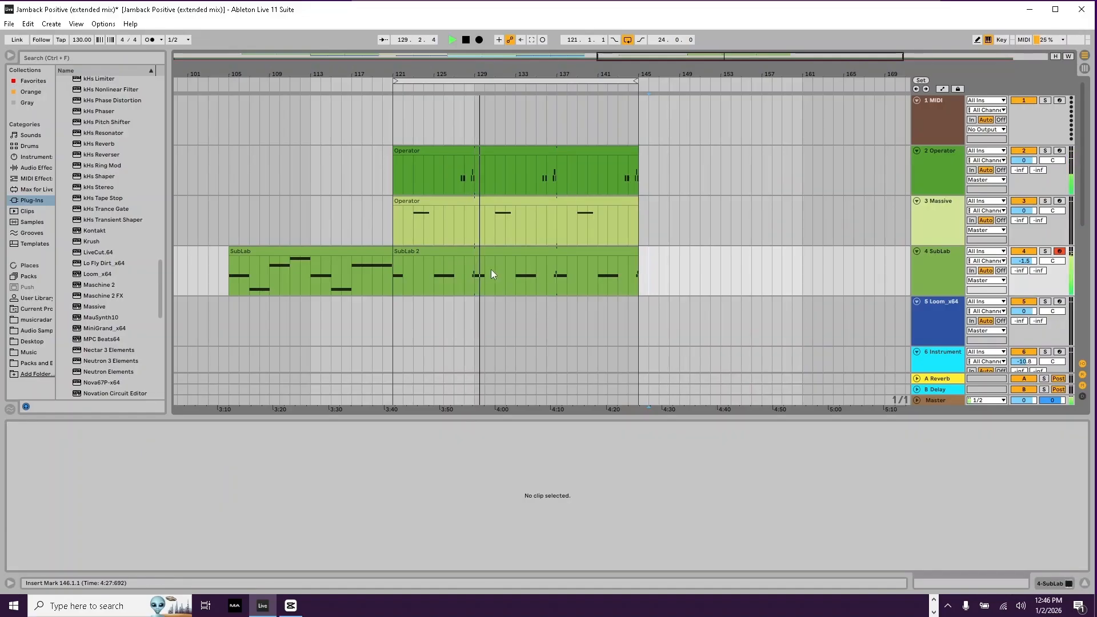
key("space")
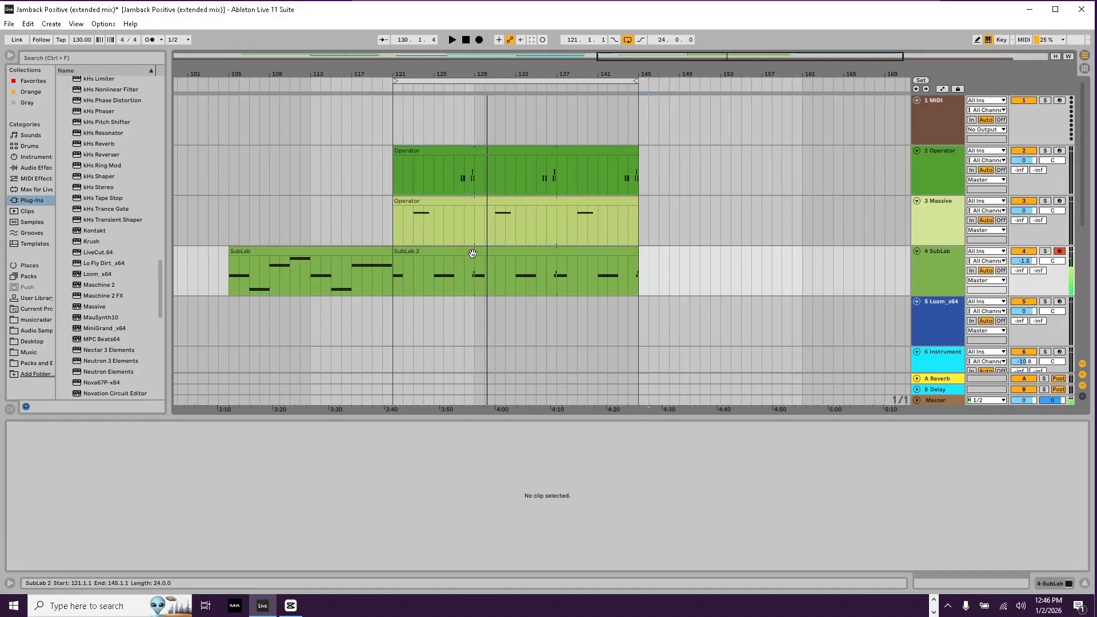
Step: Rework the closing notes of the SubLab 2 clip to F0 at 8.3 and F#0 at 8.4, and play it back
left_click(472, 253)
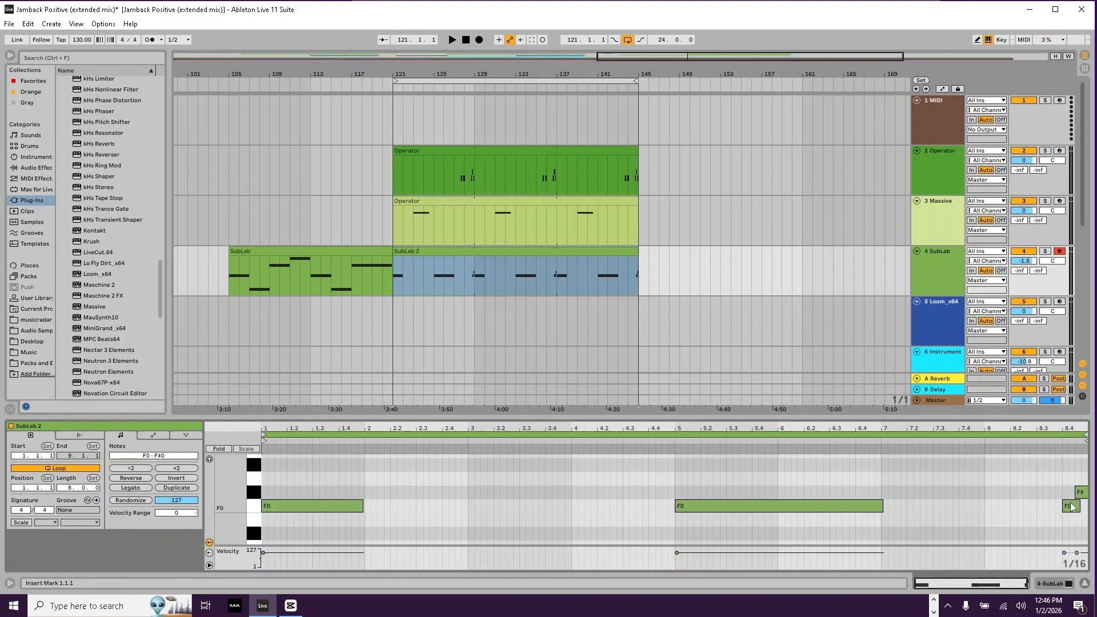
mouse_move(1071, 510)
left_mouse_down()
mouse_move(1051, 506)
mouse_move(1070, 494)
left_mouse_up()
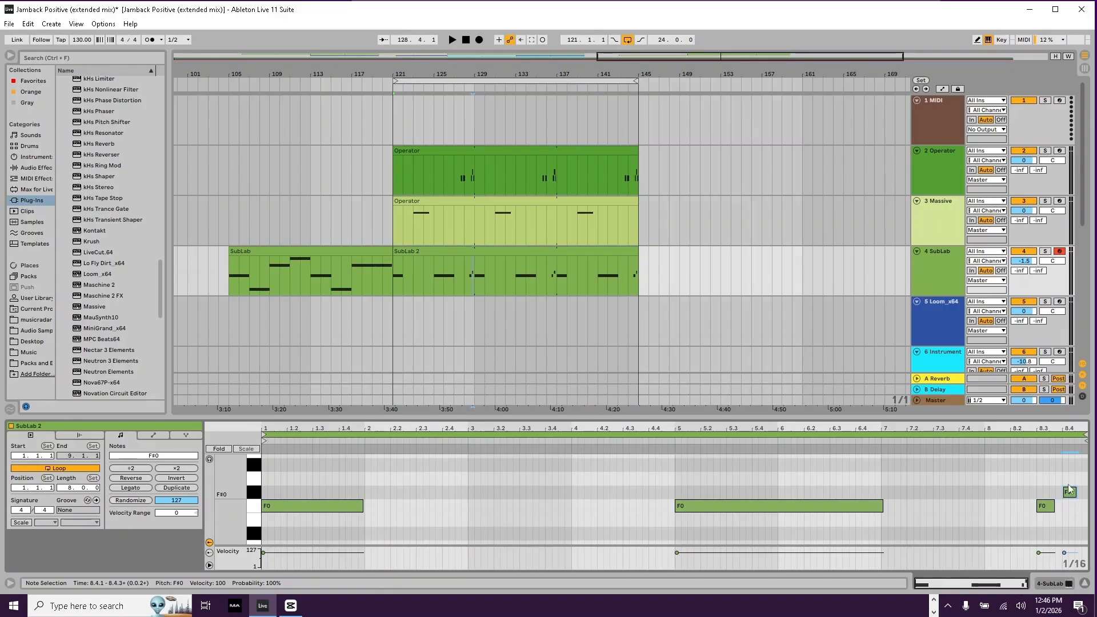
key("space")
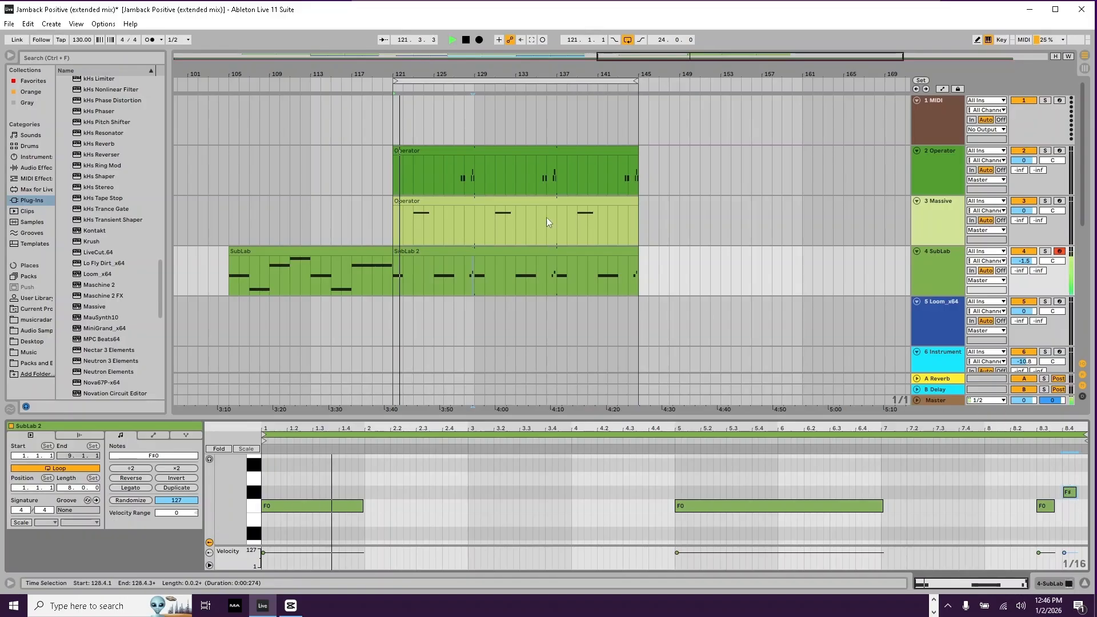
key("space")
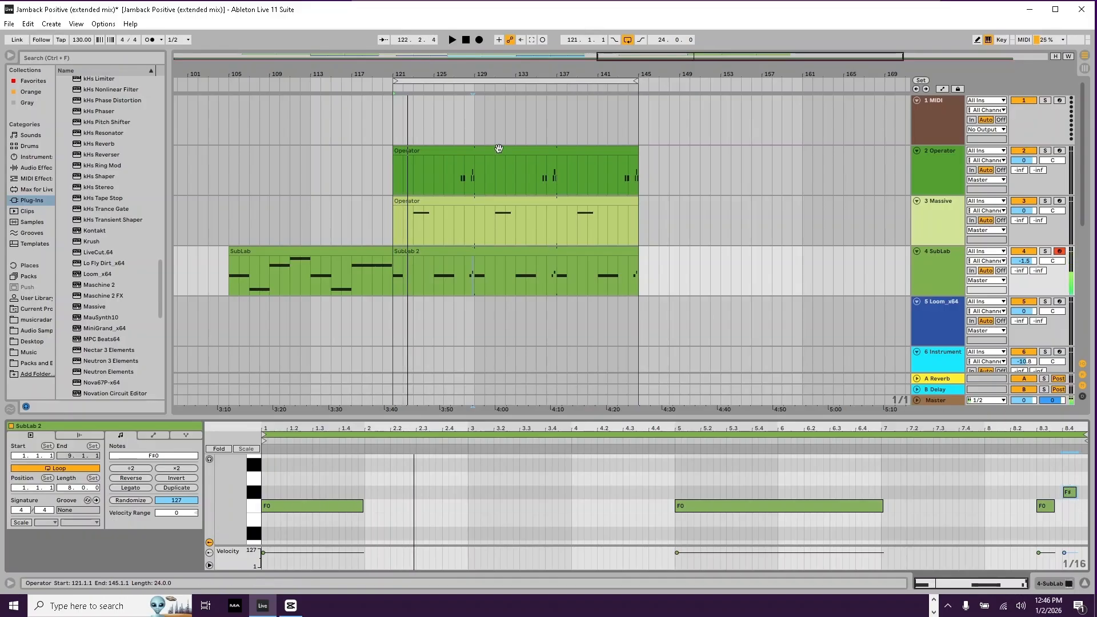
Step: Delete the Operator track's clip between bars 121 and 145 and arm that track for recording
left_click(499, 148)
key("Delete")
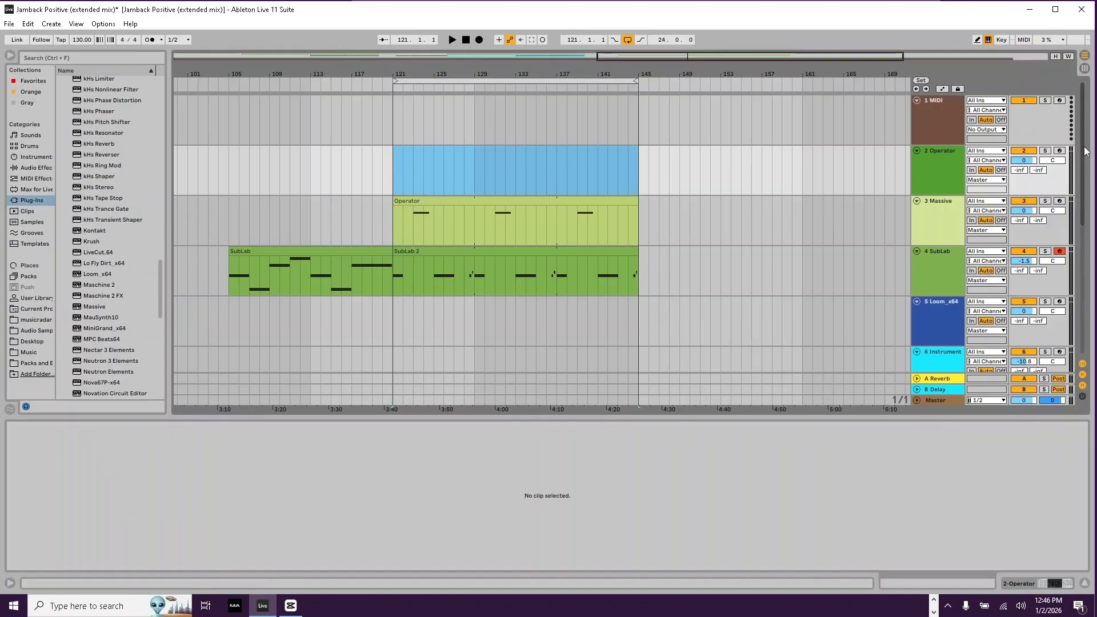
left_click(1059, 150)
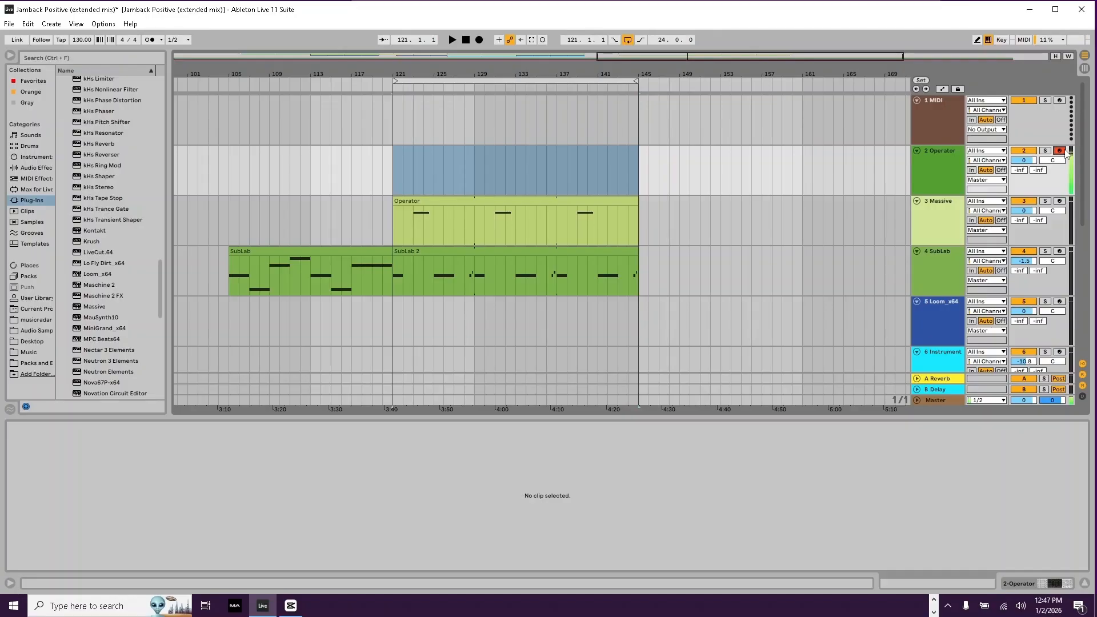
Step: Record about two bars of repeated F1 notes on the Operator track, starting at bar 123
key("z")
key("space")
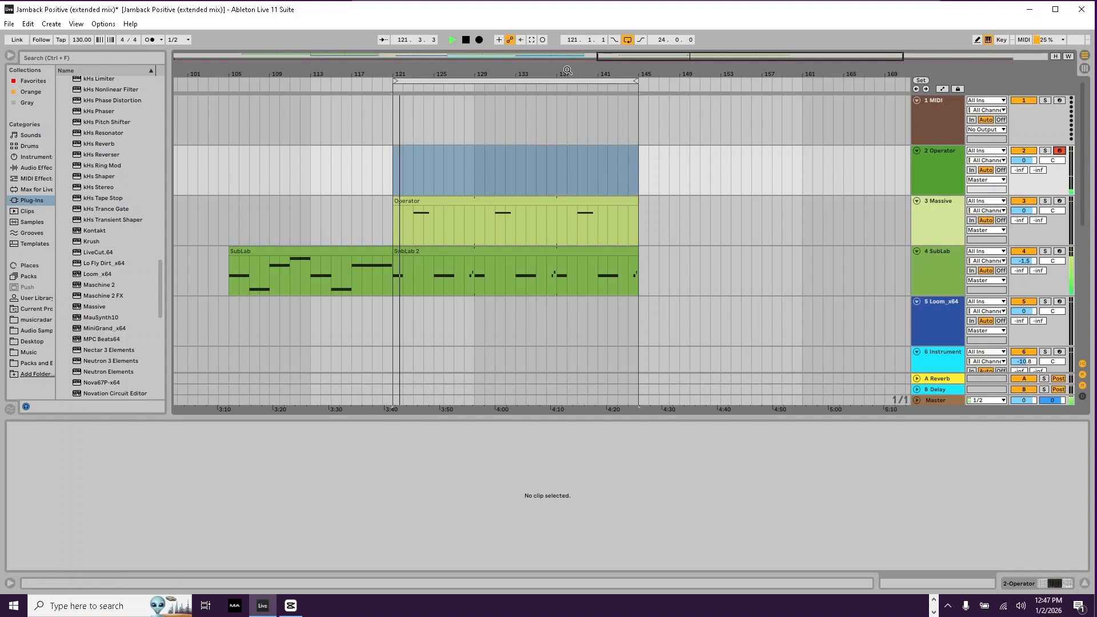
scroll(535, 72, "up", 5)
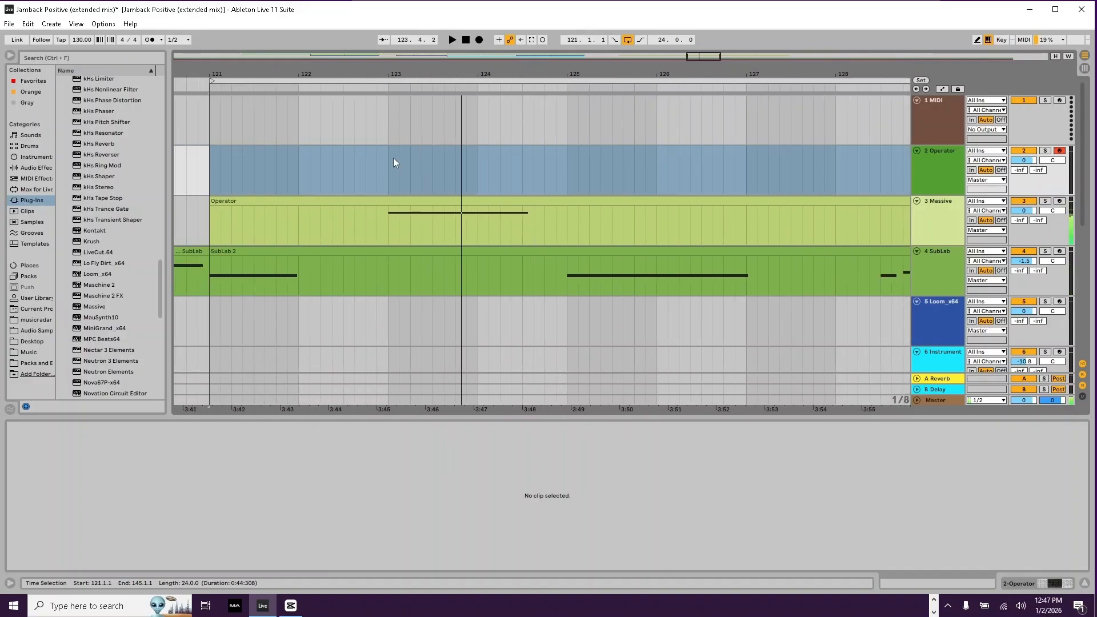
key("space")
left_click(392, 161)
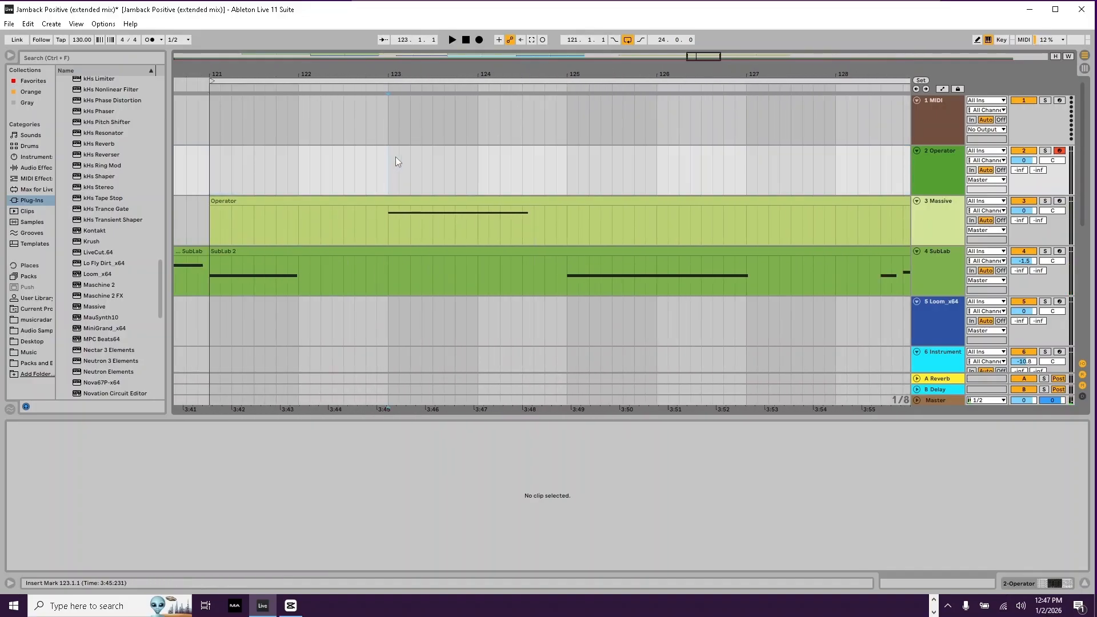
left_click(480, 40)
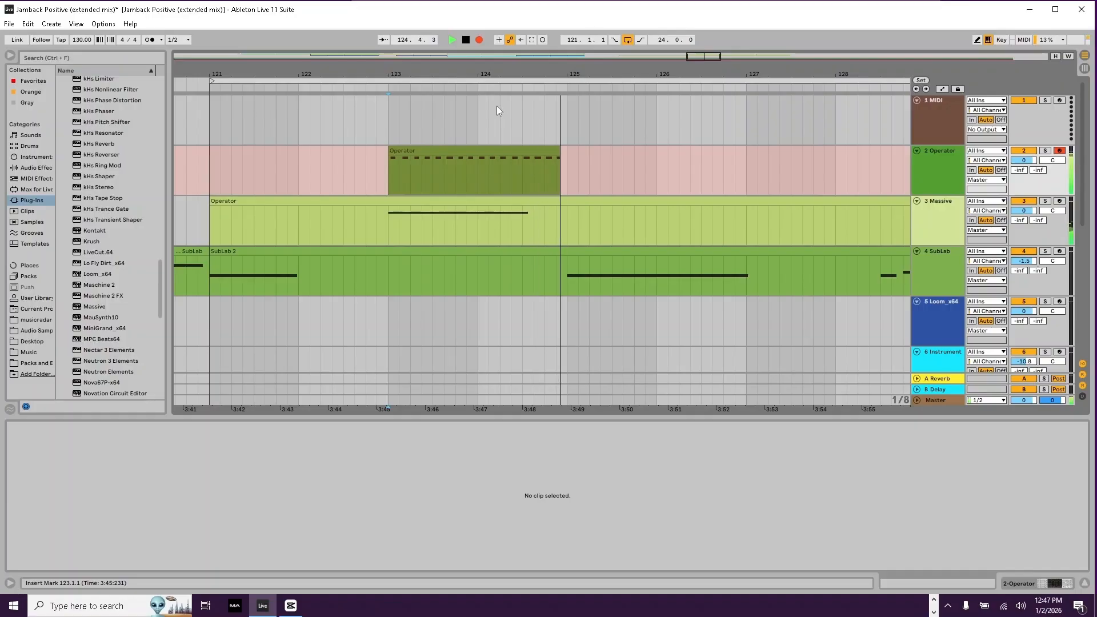
key("space")
Step: Nudge the mistimed F1 notes in the recorded Operator clip so they fall evenly on every eighth note, and check by playback
key("space")
key("space")
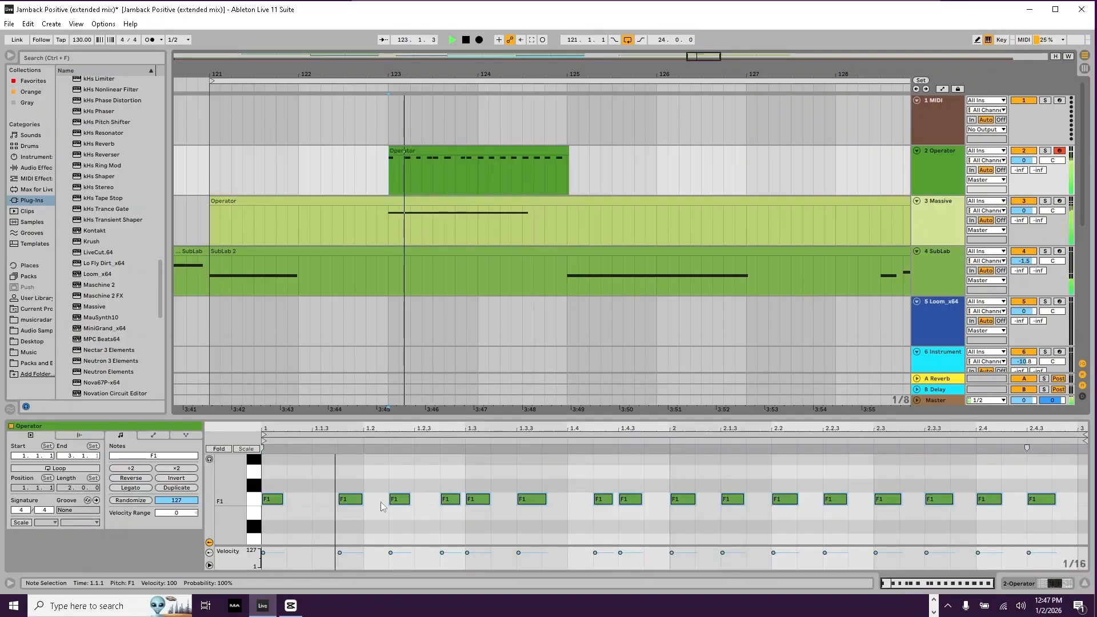
key("space")
left_click_drag(340, 475, 1070, 527)
key("Left")
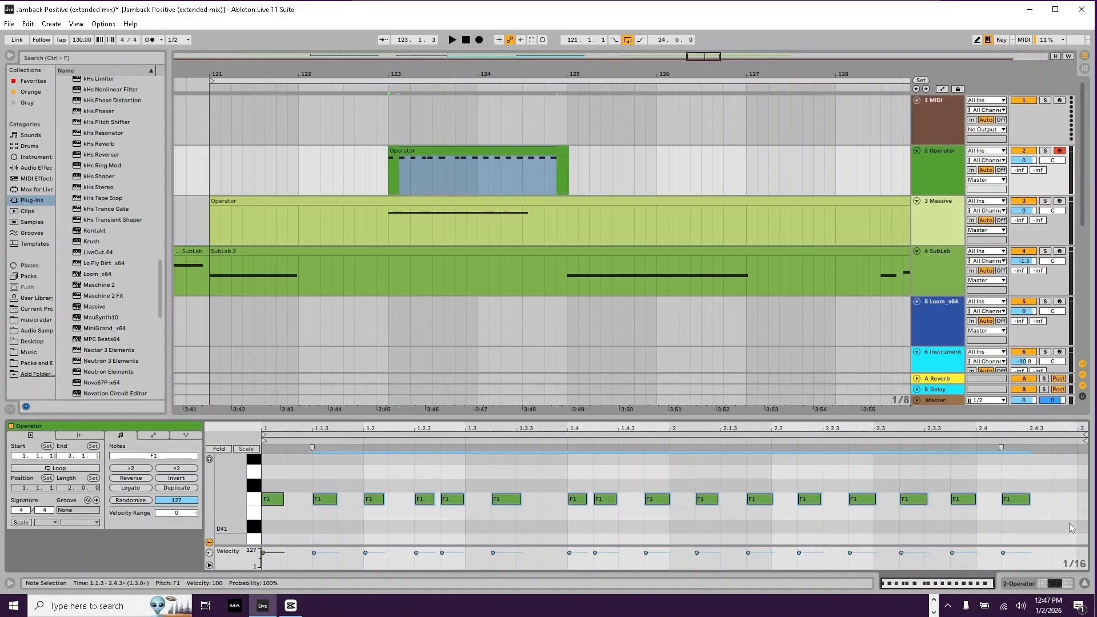
left_click_drag(454, 468, 1034, 528)
key("Right")
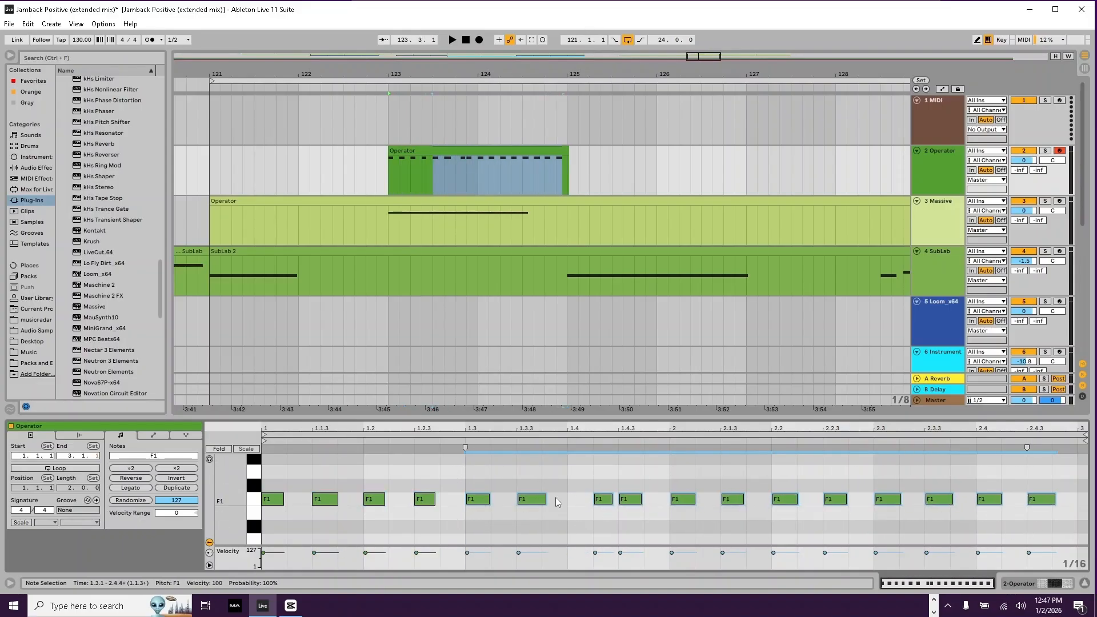
left_click_drag(595, 475, 601, 511)
key("Left")
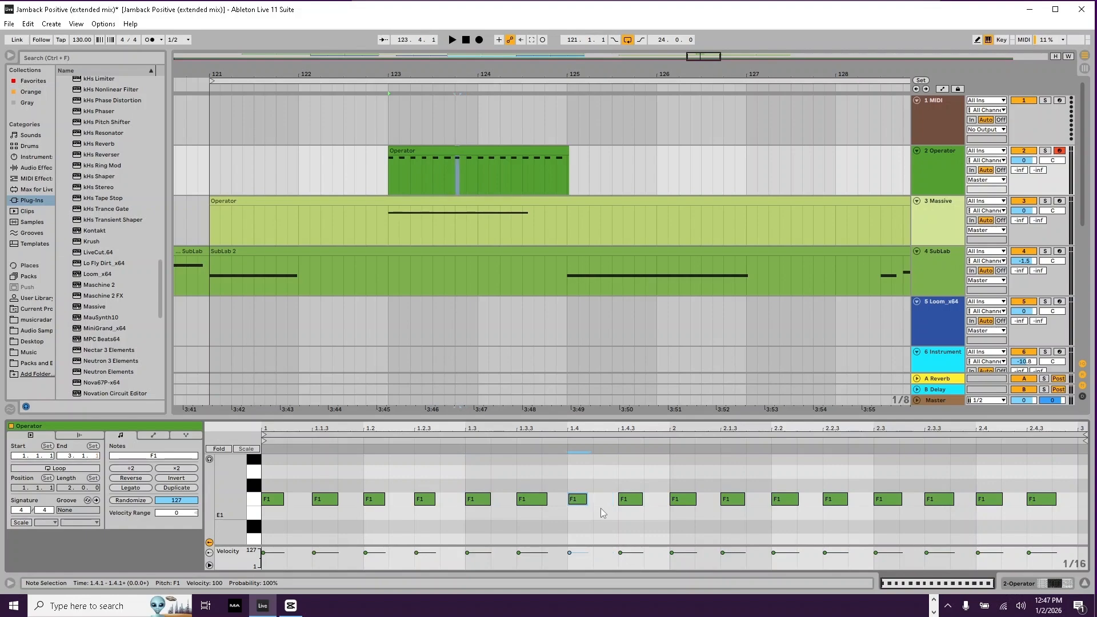
key("space")
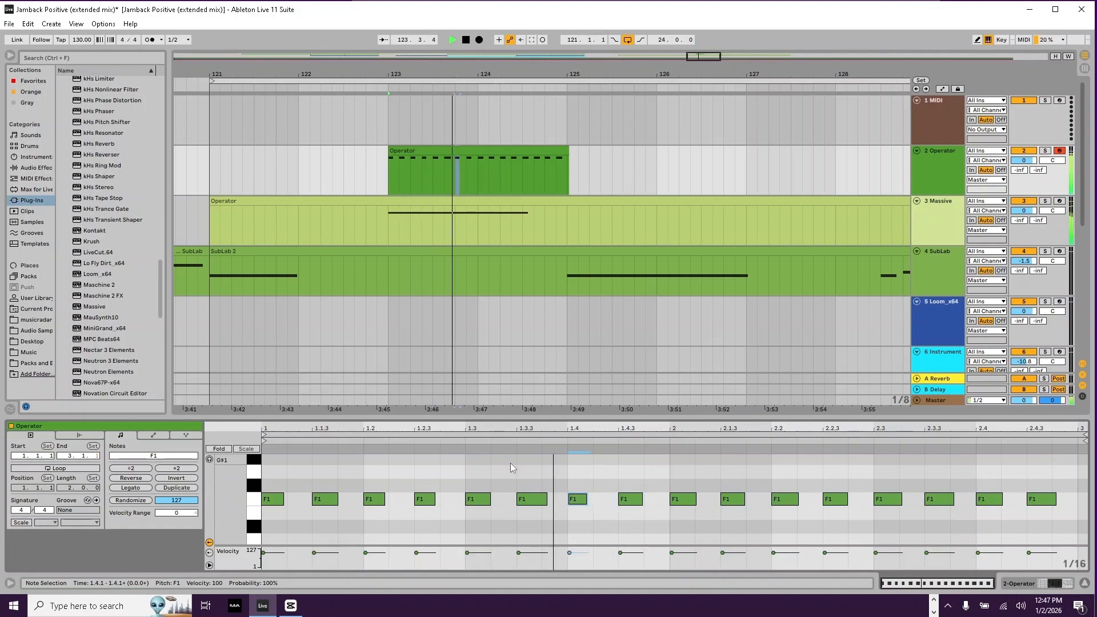
key("space")
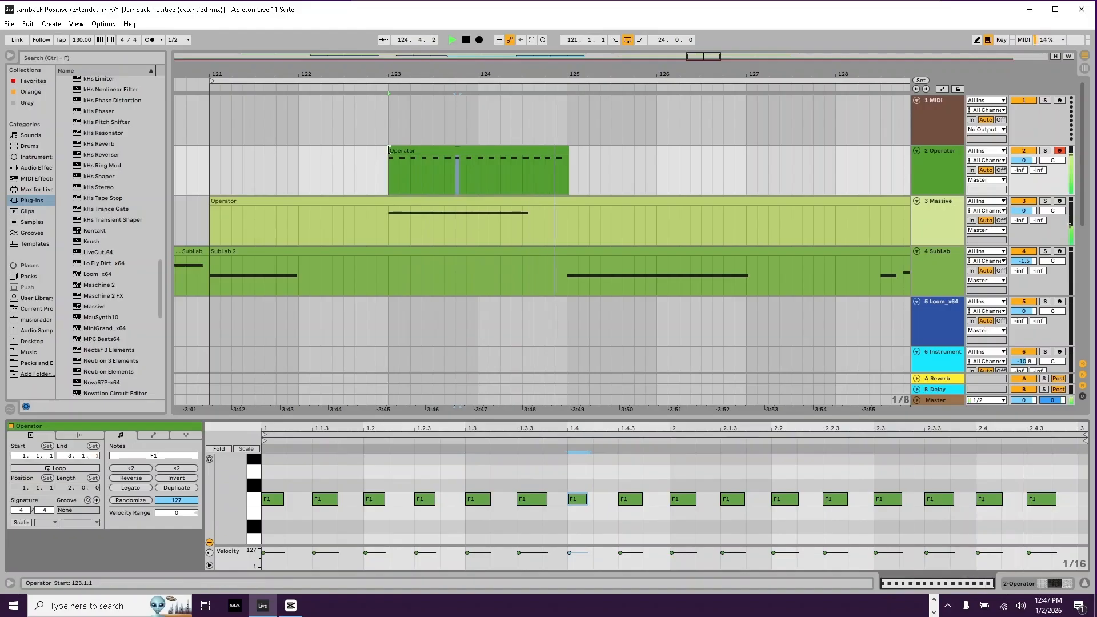
Step: Extend the start of the recorded Operator clip back to bar 121, leaving two empty bars before the notes
left_click_drag(389, 151, 210, 150)
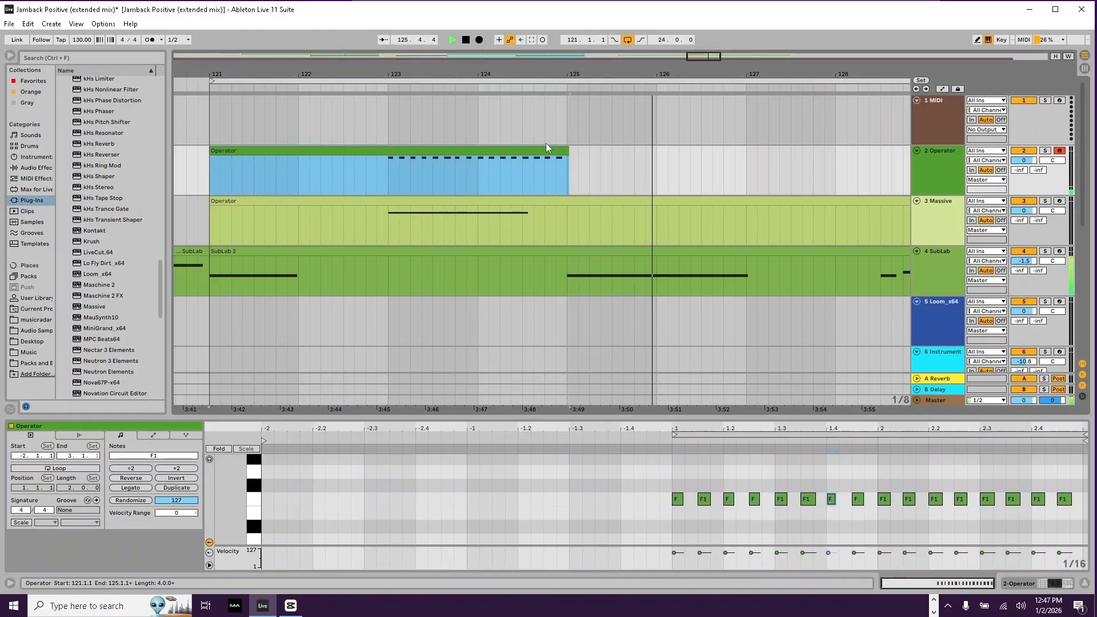
left_click_drag(570, 68, 537, 54)
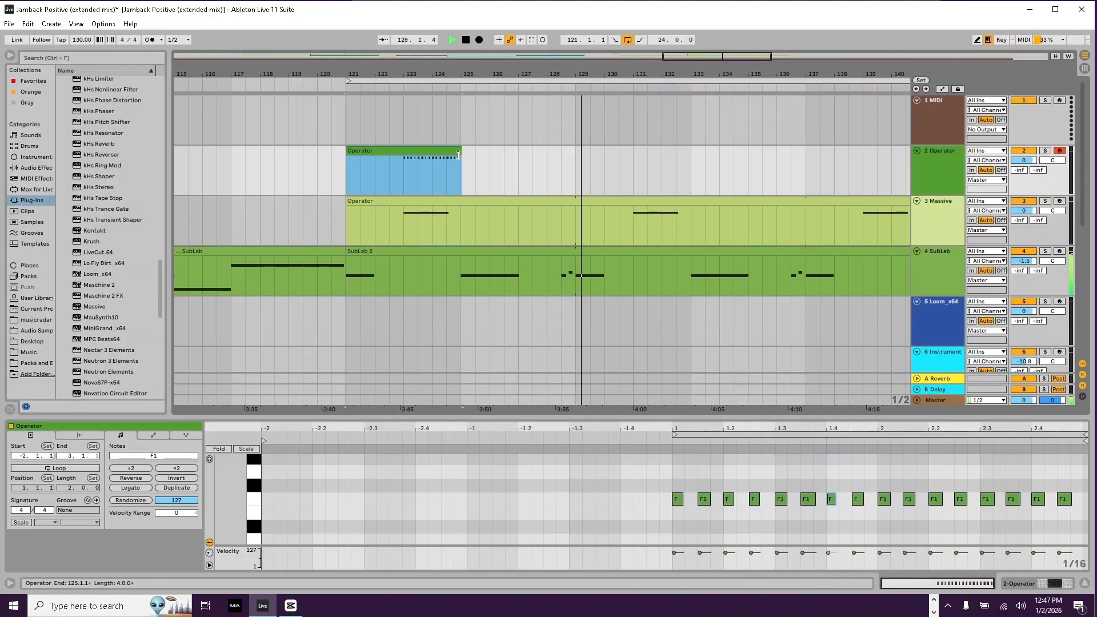
Step: Extend the Operator clip's end to bar 129 and record an F2 and a C#2 note on the Massive track from bar 127
left_click_drag(457, 155, 582, 155)
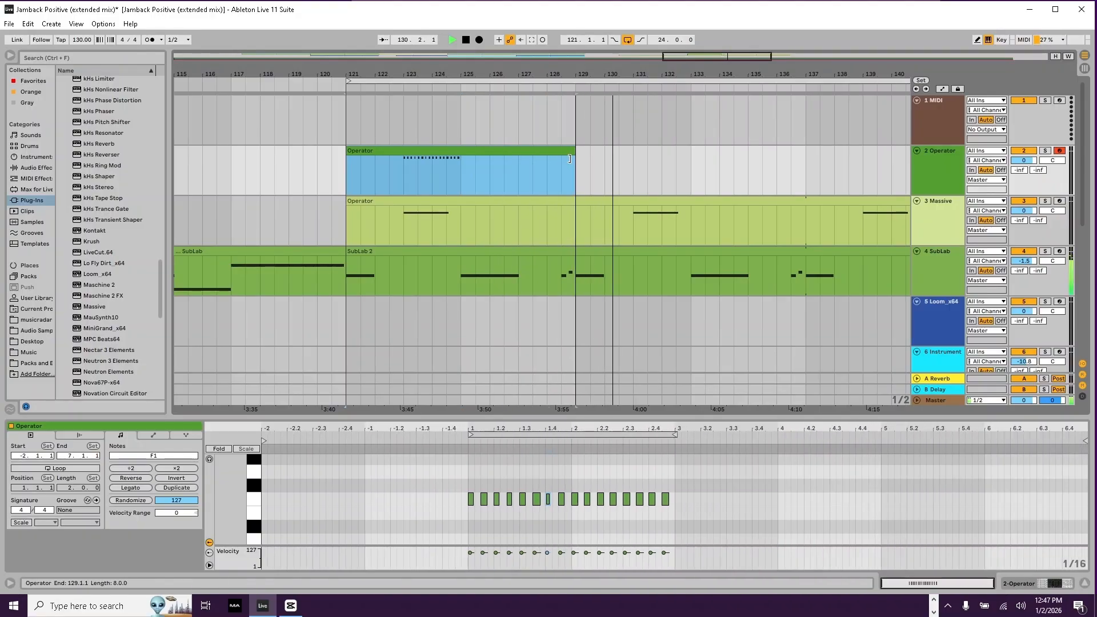
left_click(520, 217)
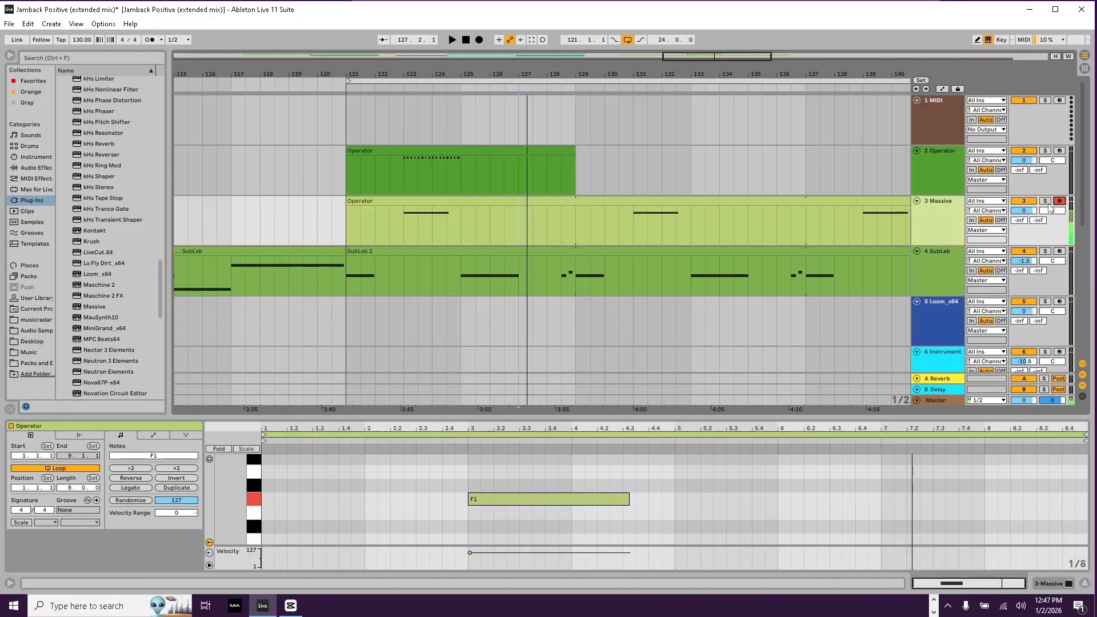
key("z")
left_click(480, 40)
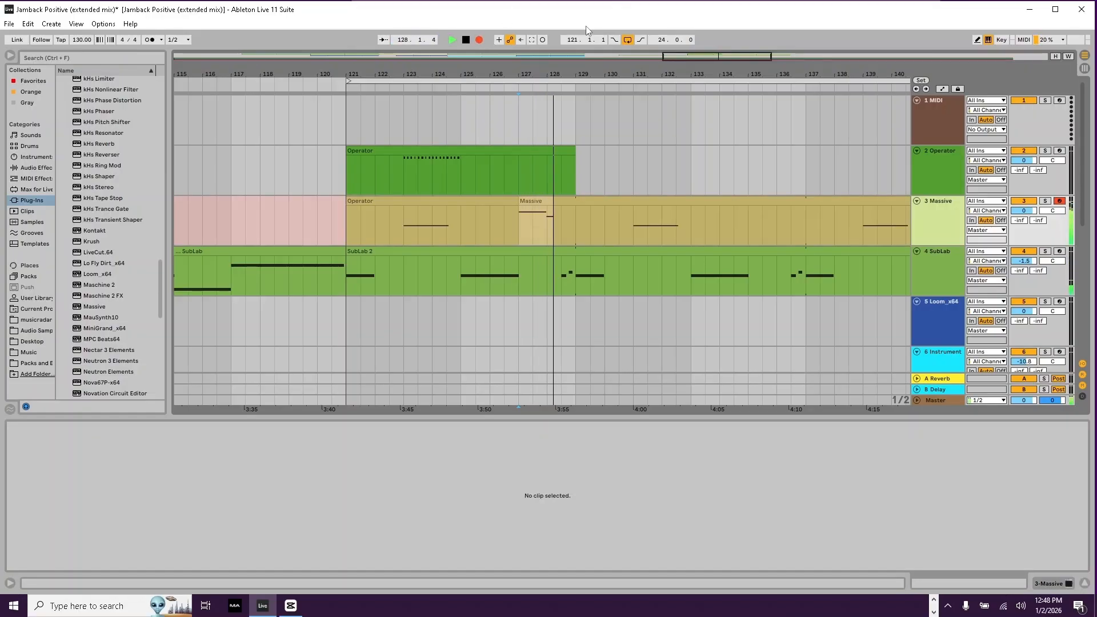
key("space")
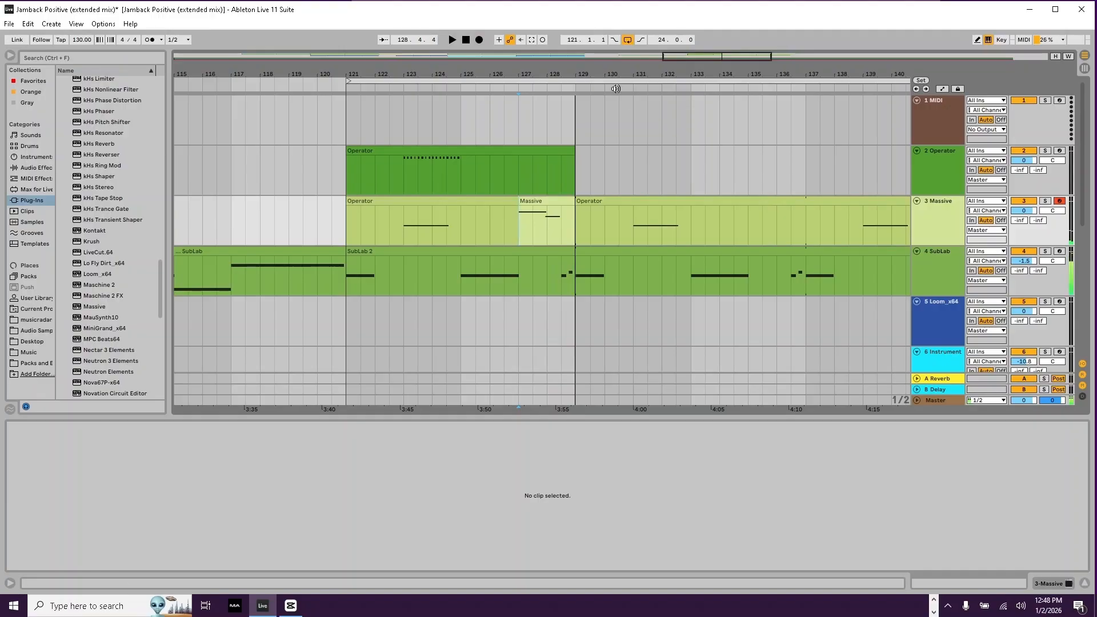
Step: Extend the start of the recorded Massive clip back to bar 121 and turn on looping for it and the Operator clip
left_click_drag(518, 207, 348, 194)
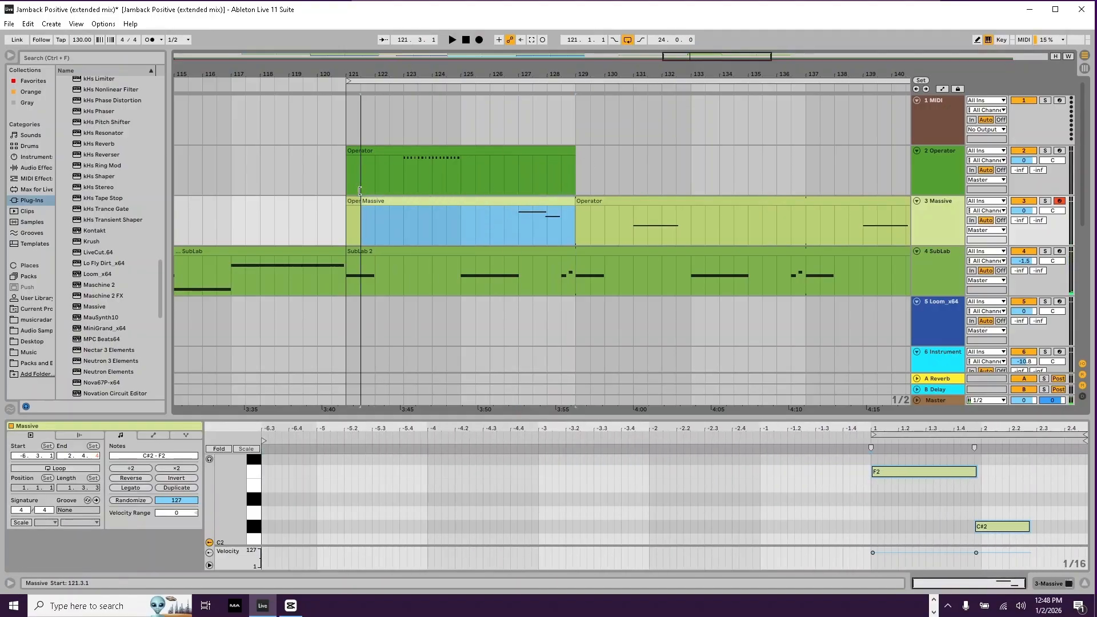
left_click_drag(587, 59, 541, 203)
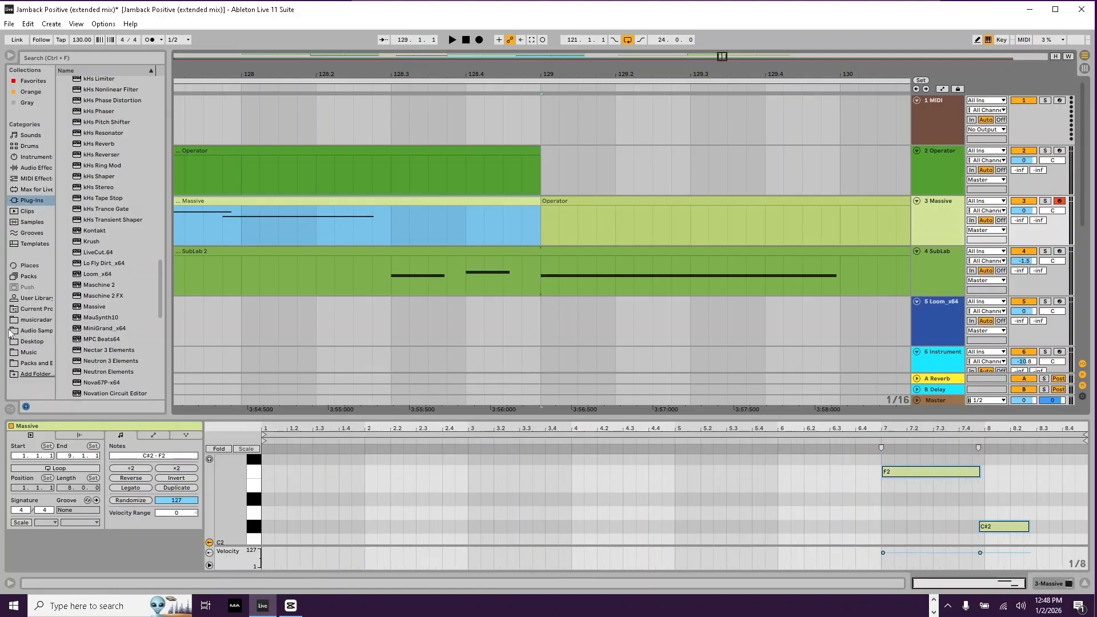
left_click(49, 468)
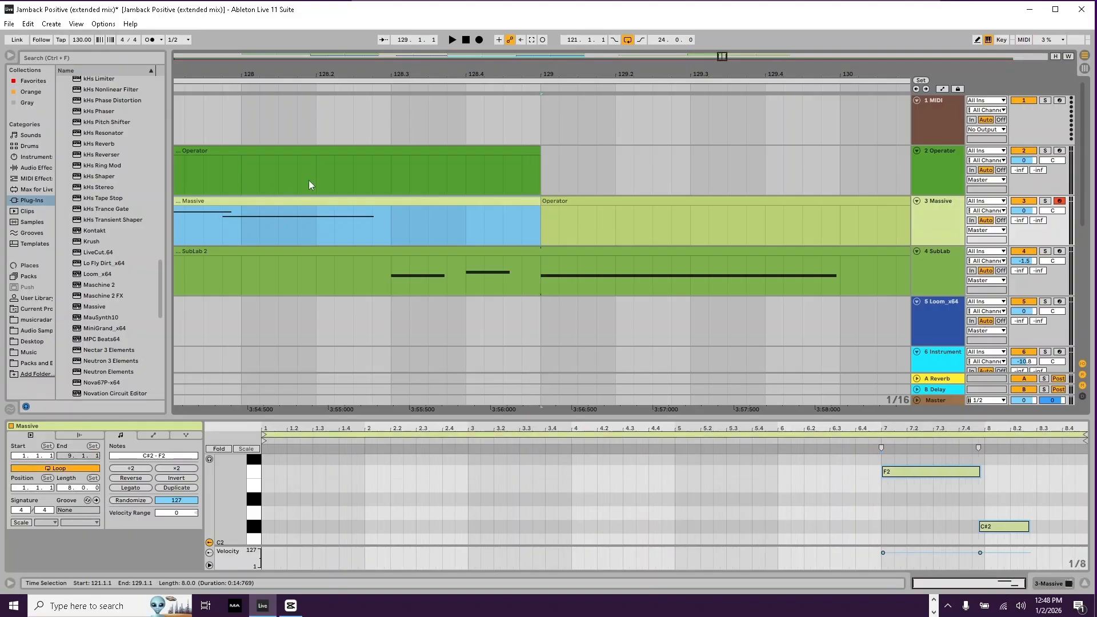
left_click(314, 150)
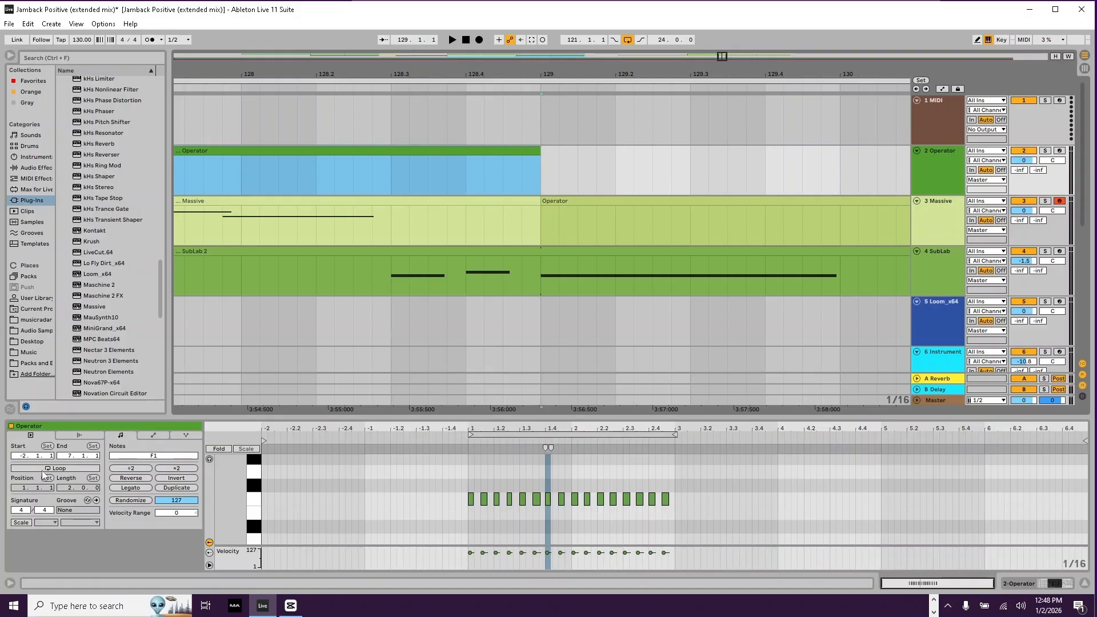
Step: Delete the old clip after bar 129 on the Massive track and extend the looped Operator and Massive clips to bar 145
left_click(617, 200)
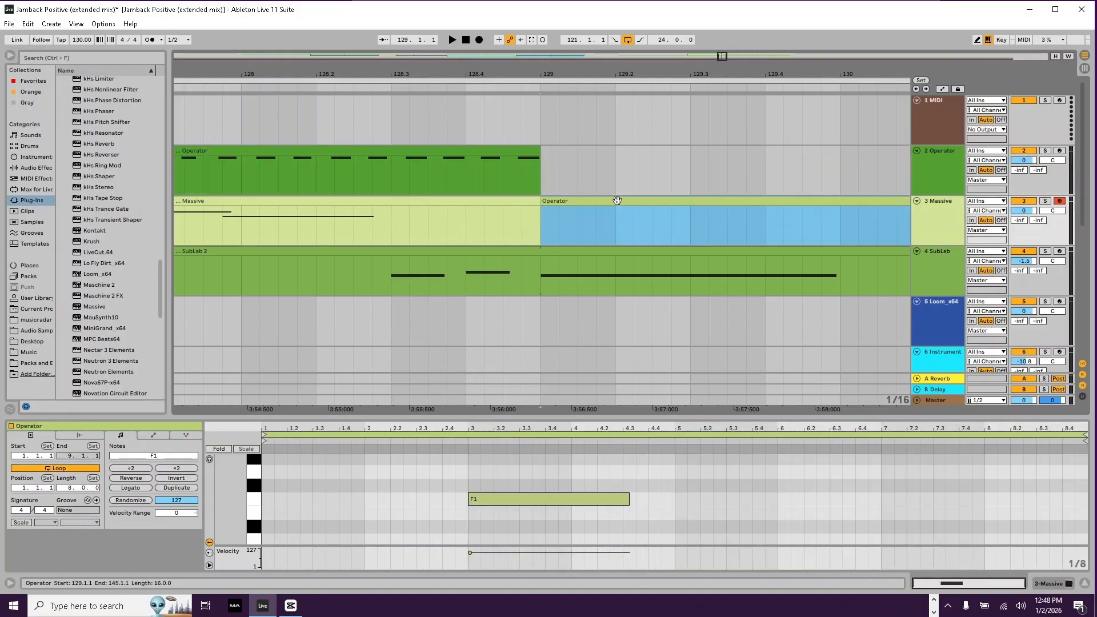
key("Delete")
key("minus")
key("minus")
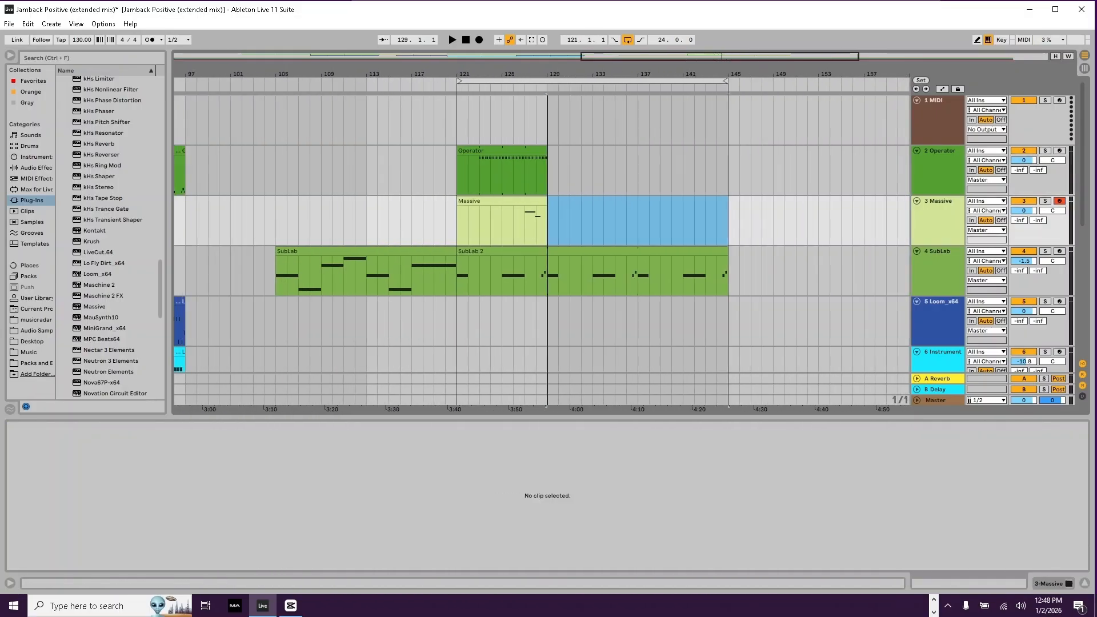
left_click(527, 151)
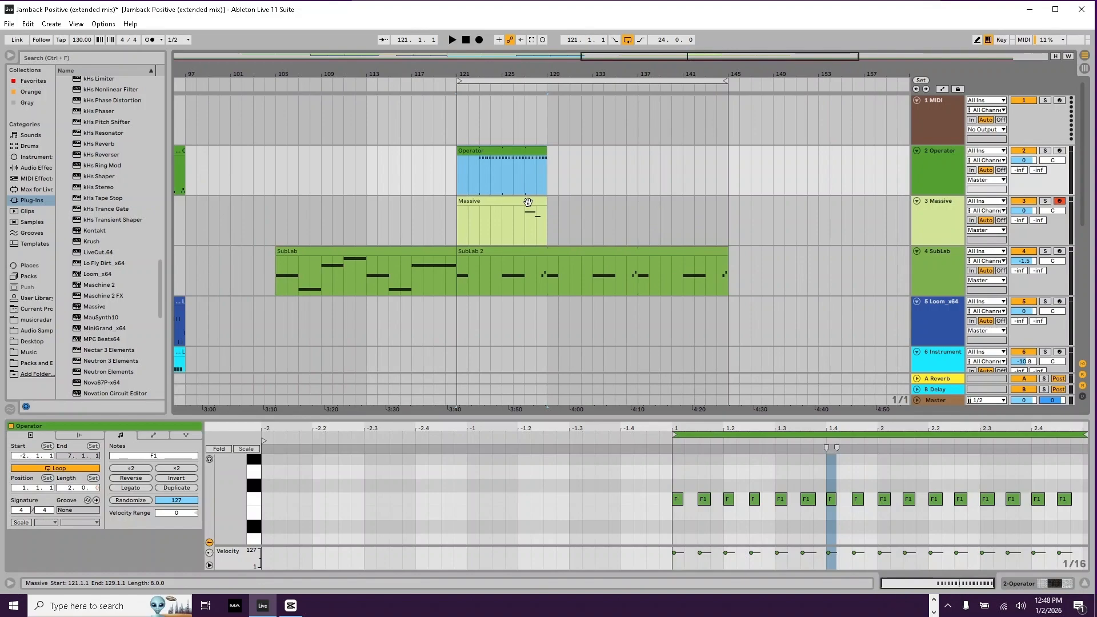
left_click(527, 201, "shift")
left_click_drag(551, 156, 732, 169)
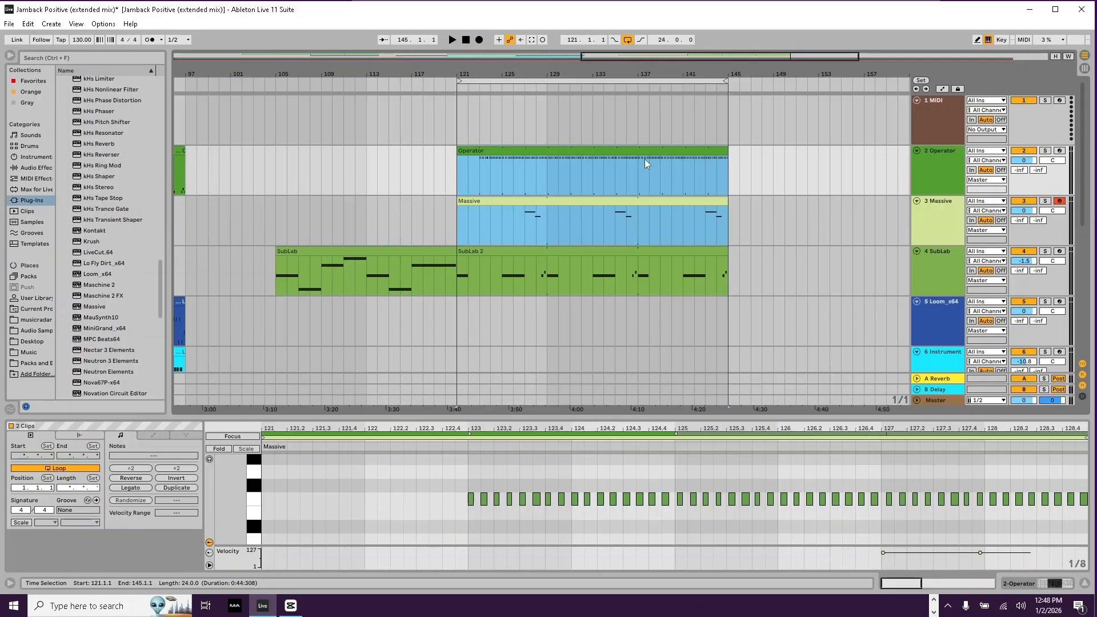
key("space")
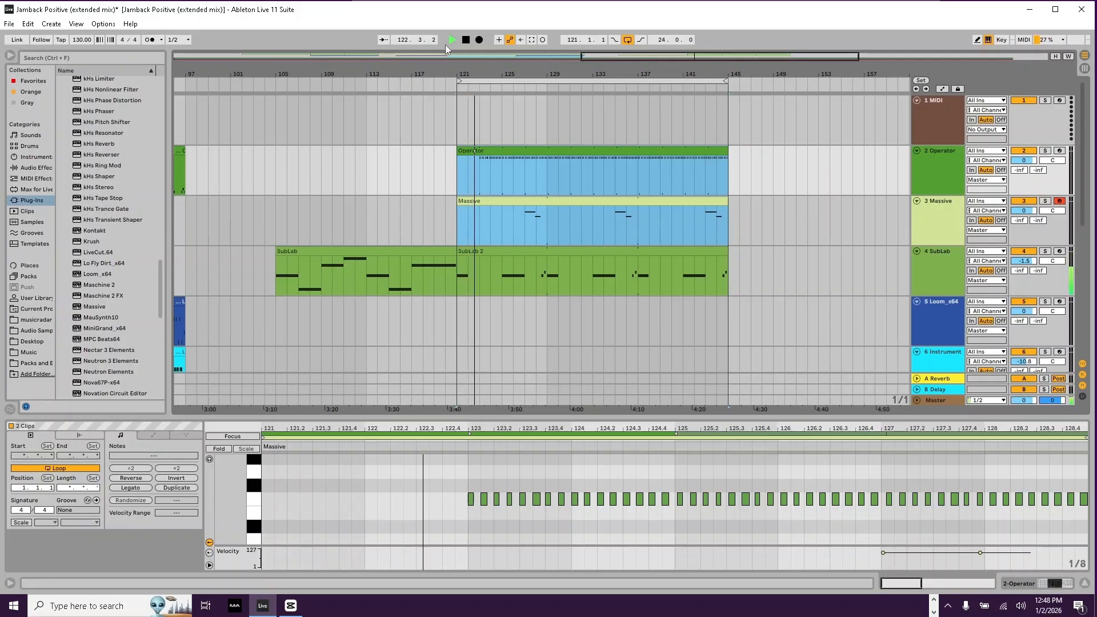
Step: Copy the 12-bar Loom_x64 clip at bar 53 and paste it at bar 129 on the same track
left_click_drag(403, 69, 571, 40)
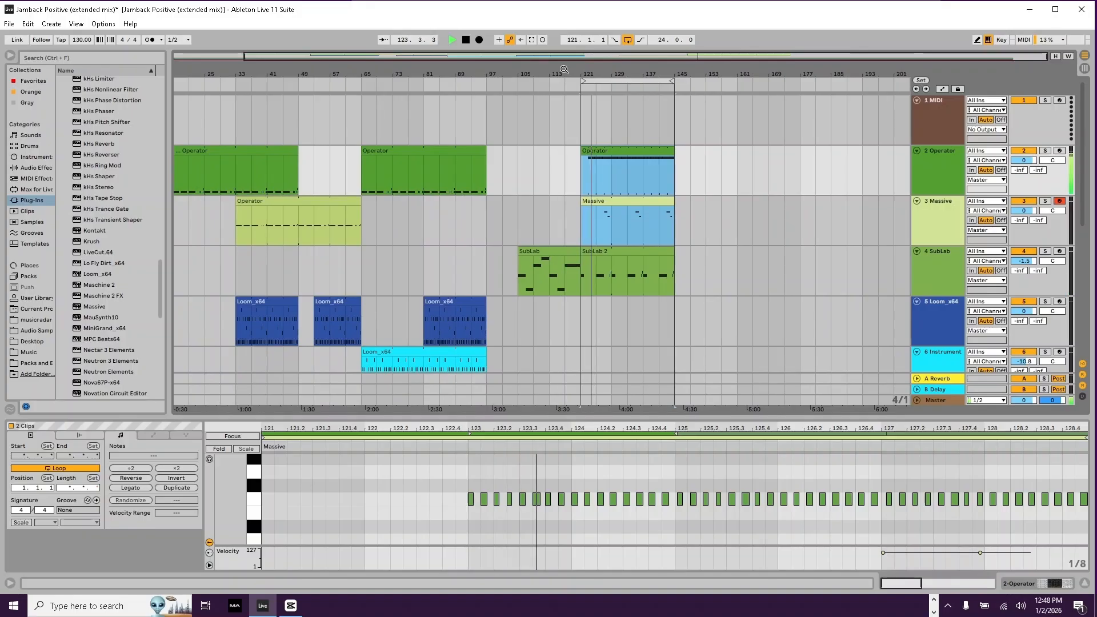
left_click(340, 304)
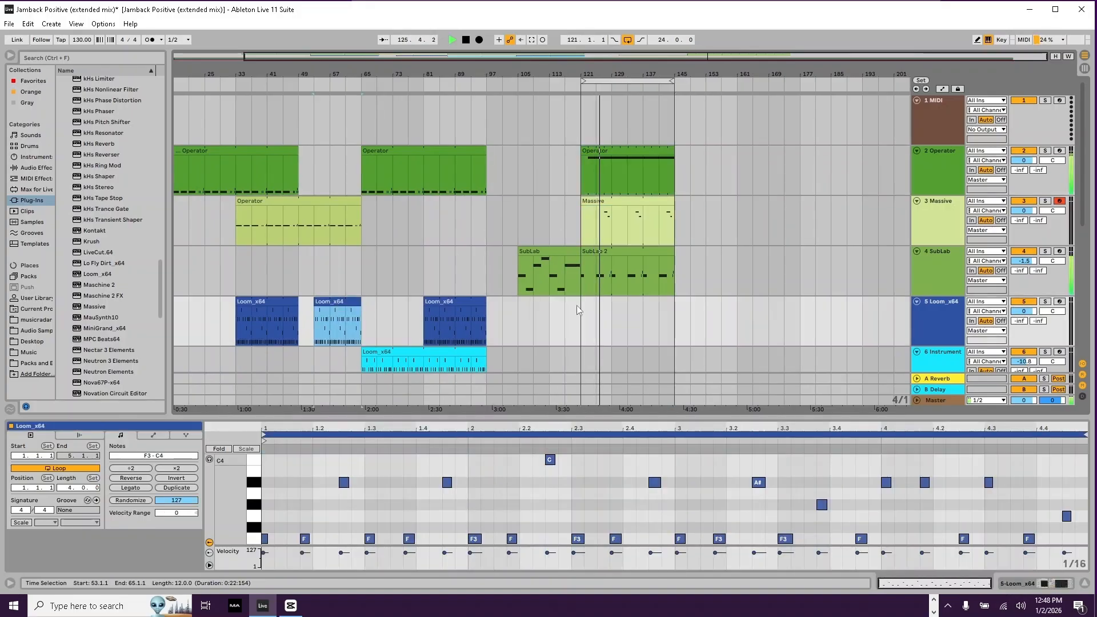
left_click(613, 315)
key("ctrl+v")
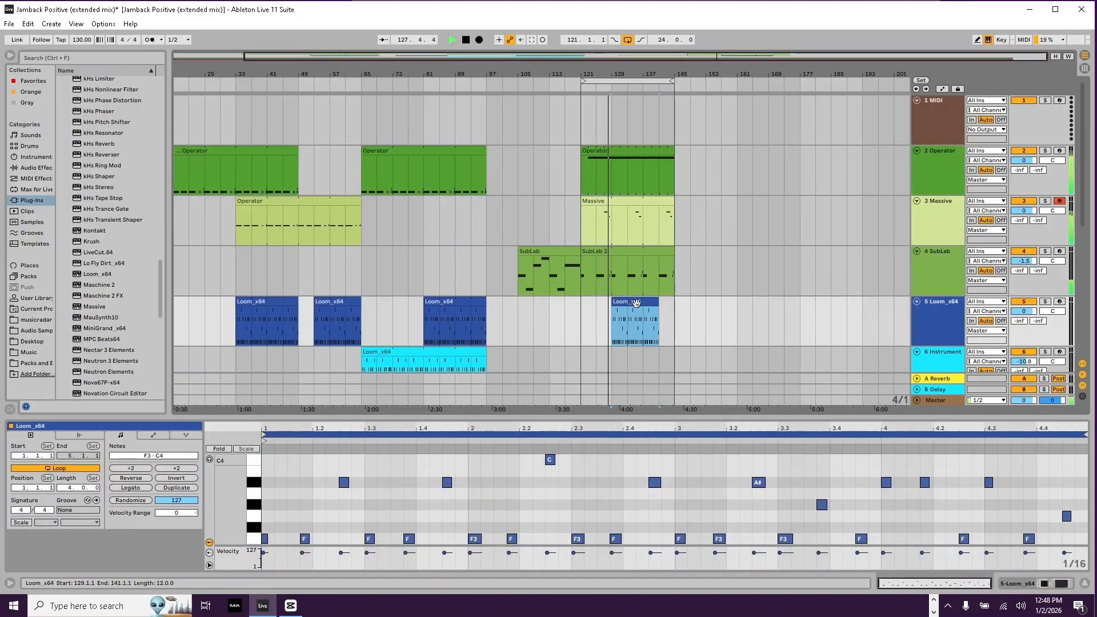
Step: Try the pasted Loom_x64 clip at bar 133, undo the move, and play the section from bar 129
left_click_drag(636, 303, 652, 301)
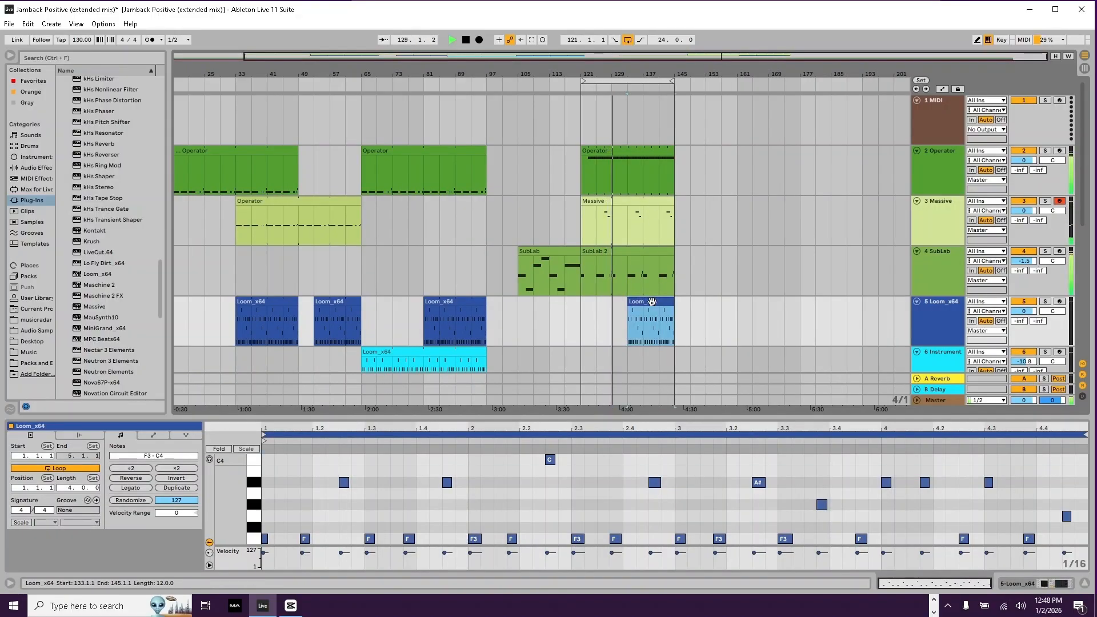
key("ctrl+z")
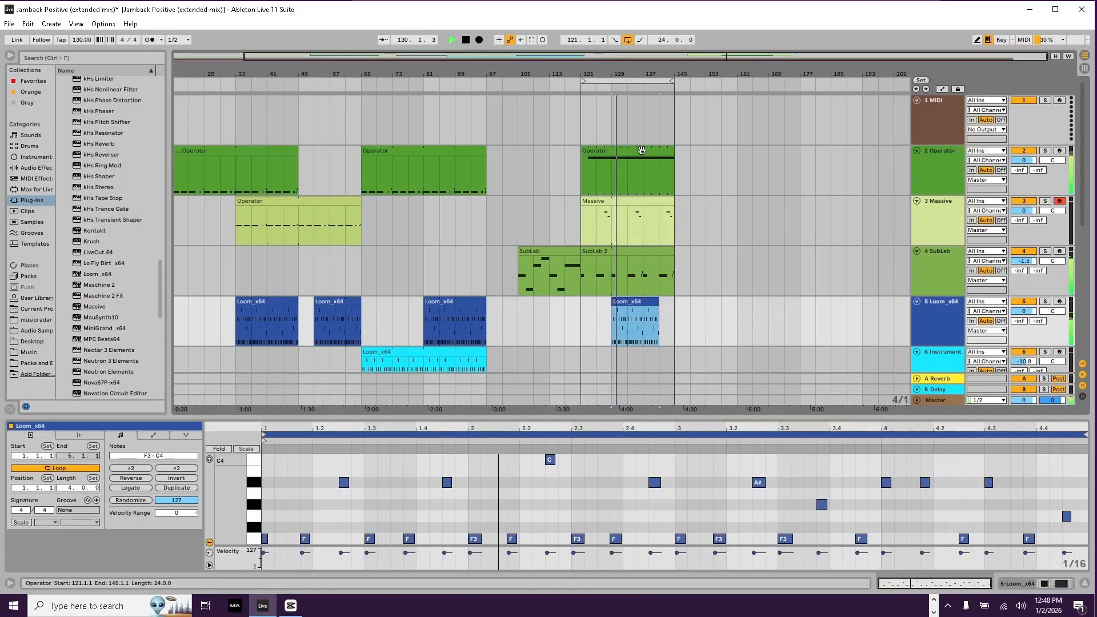
key("space")
key("space")
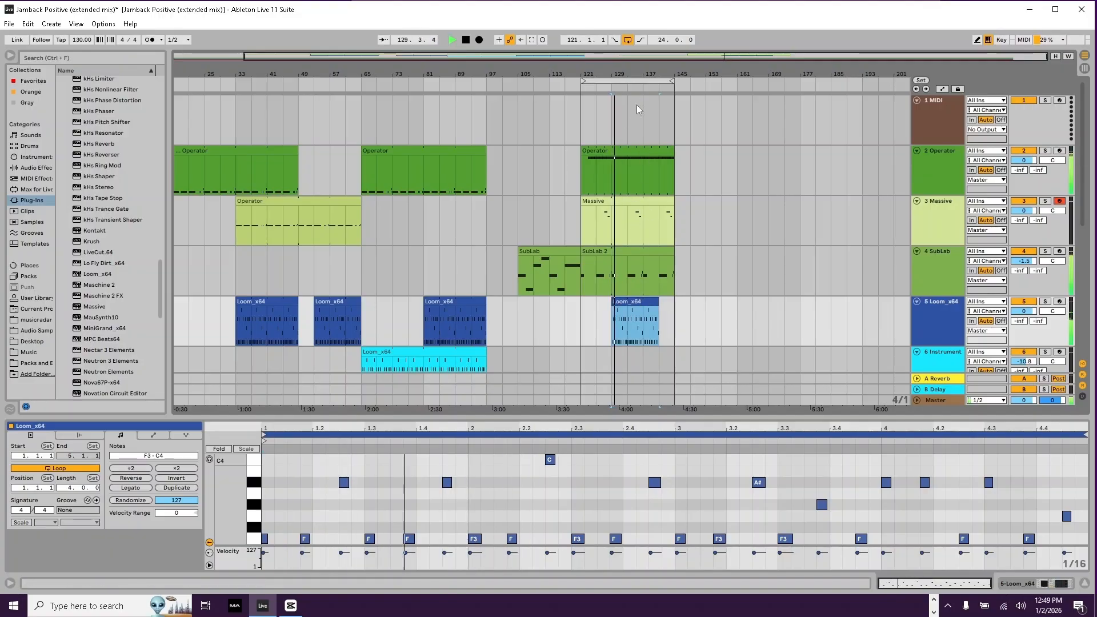
key("space")
Step: Set the Operator clip's loop to start at -2.1.1 with a length of 8 bars and check it by playback
left_click(660, 155)
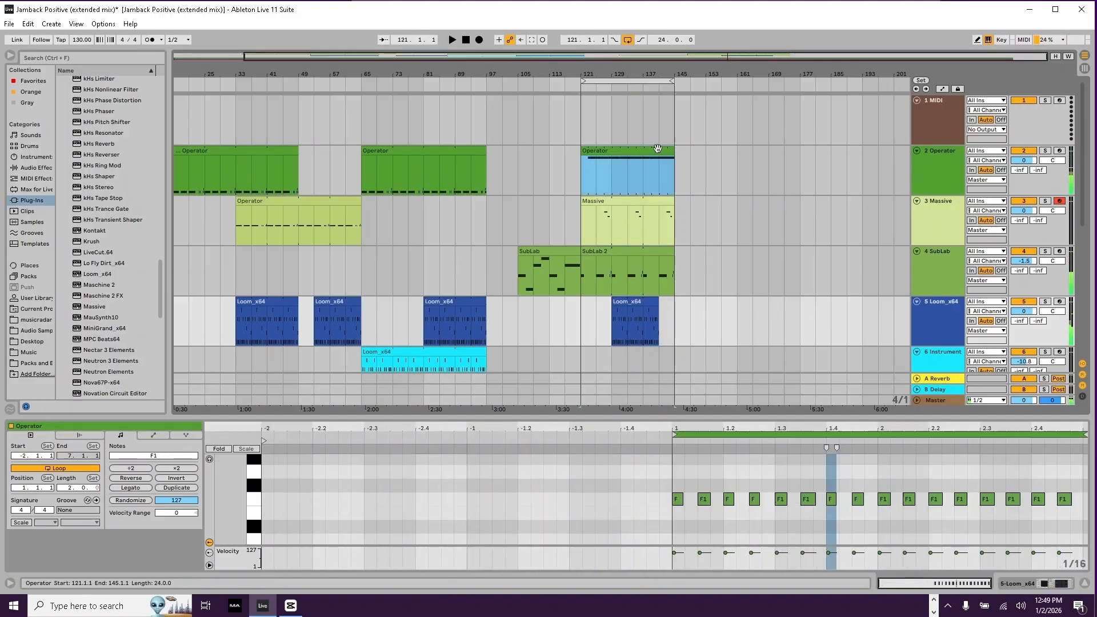
left_click_drag(675, 434, 264, 432)
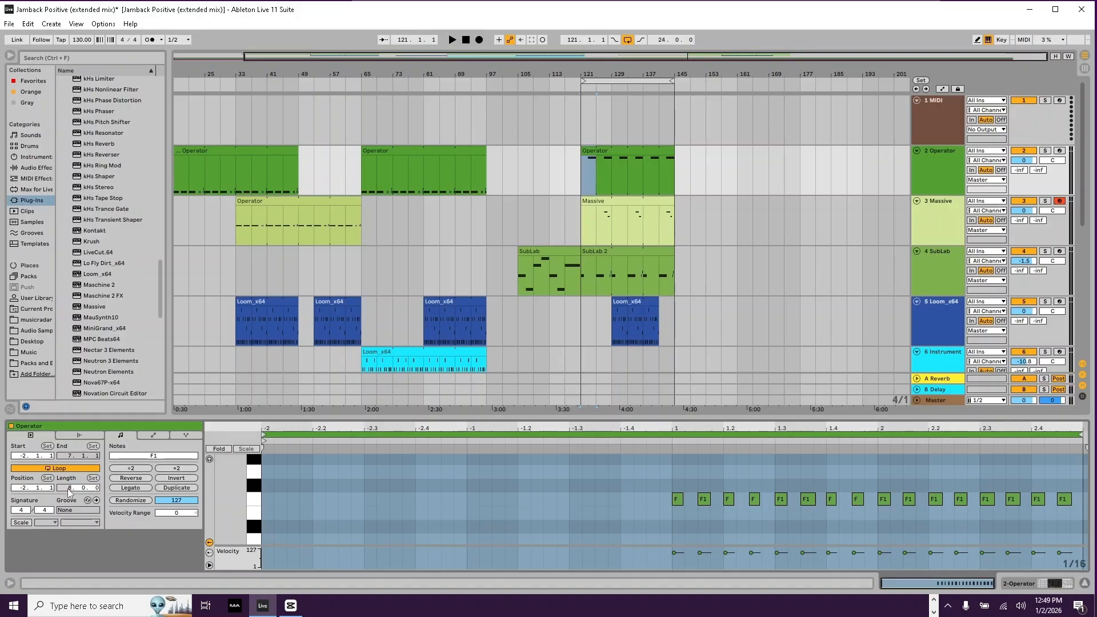
key("space")
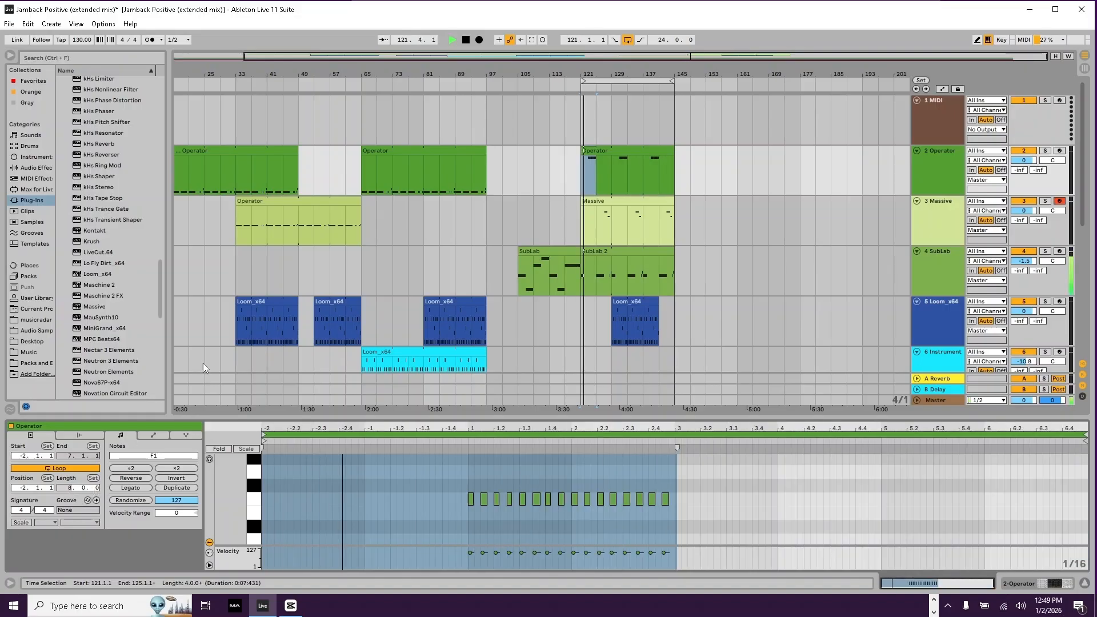
left_click(622, 301)
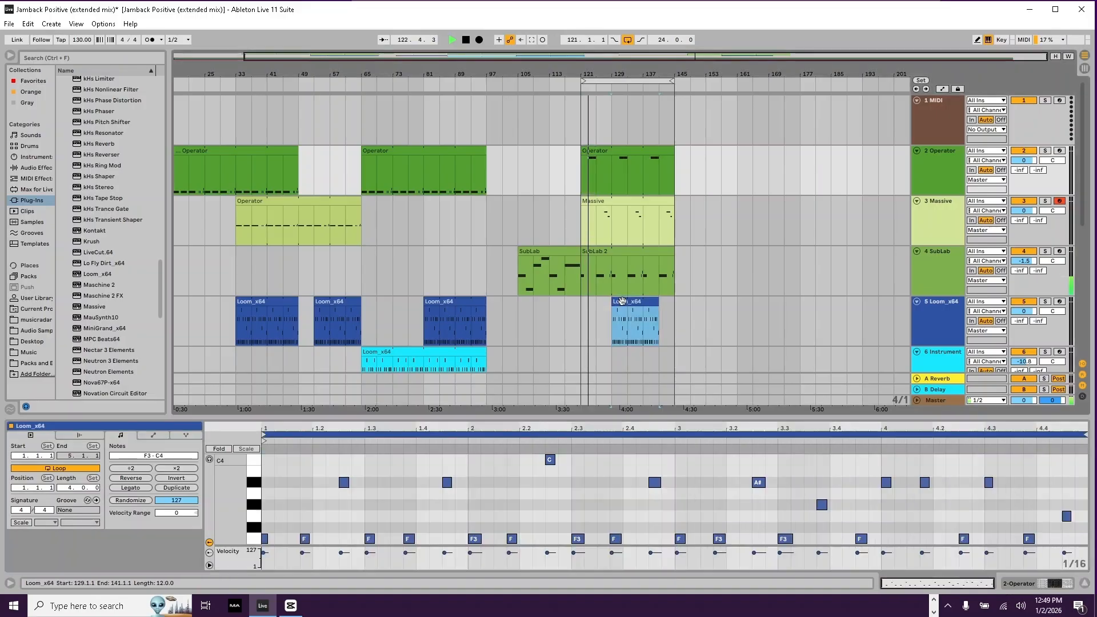
key("space")
Step: Duplicate the Loom_x64 clip on the Instrument Rack track and move the copy to start at bar 129
left_click(408, 353)
key("ctrl+d")
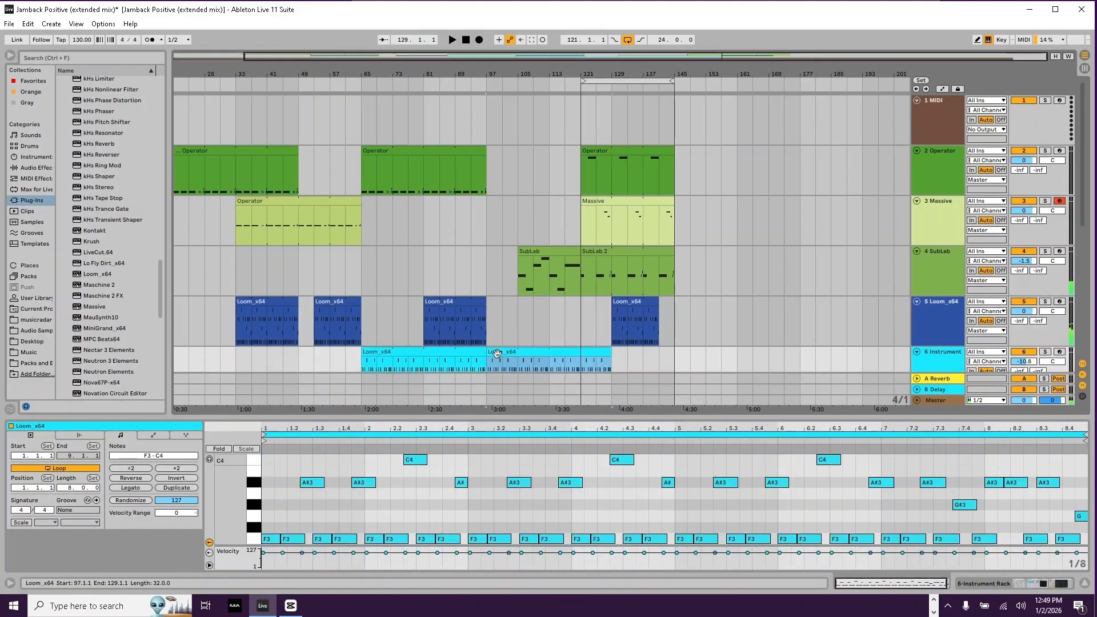
left_click_drag(510, 351, 633, 344)
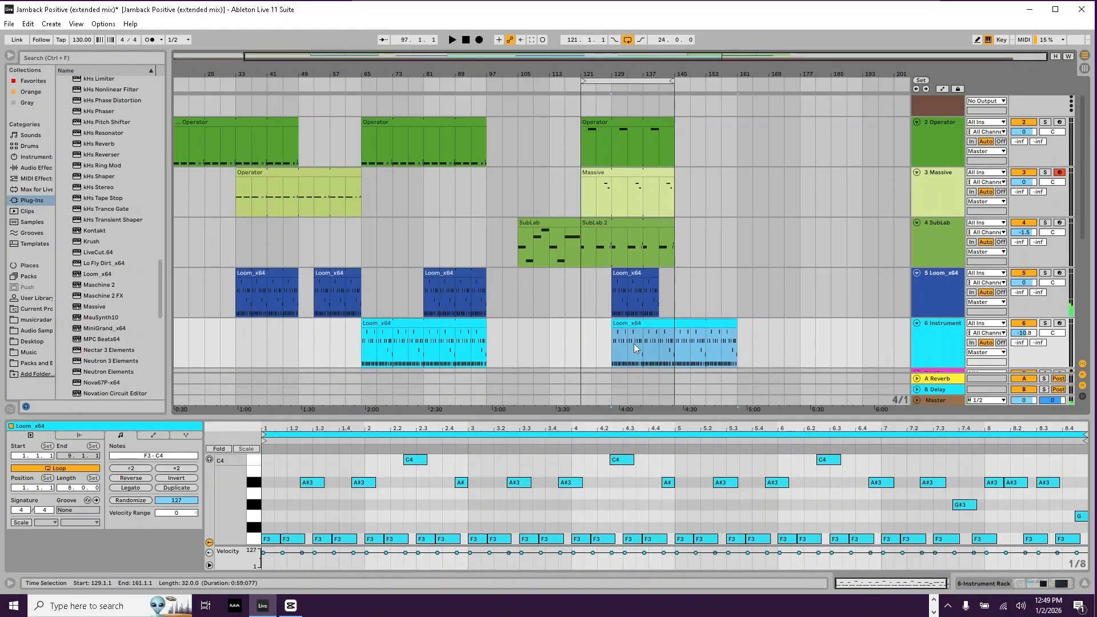
Step: During playback, resize the new Loom_x64 clips on tracks 5 and 6 so both end at bar 145
key("space")
left_click_drag(658, 273, 669, 273)
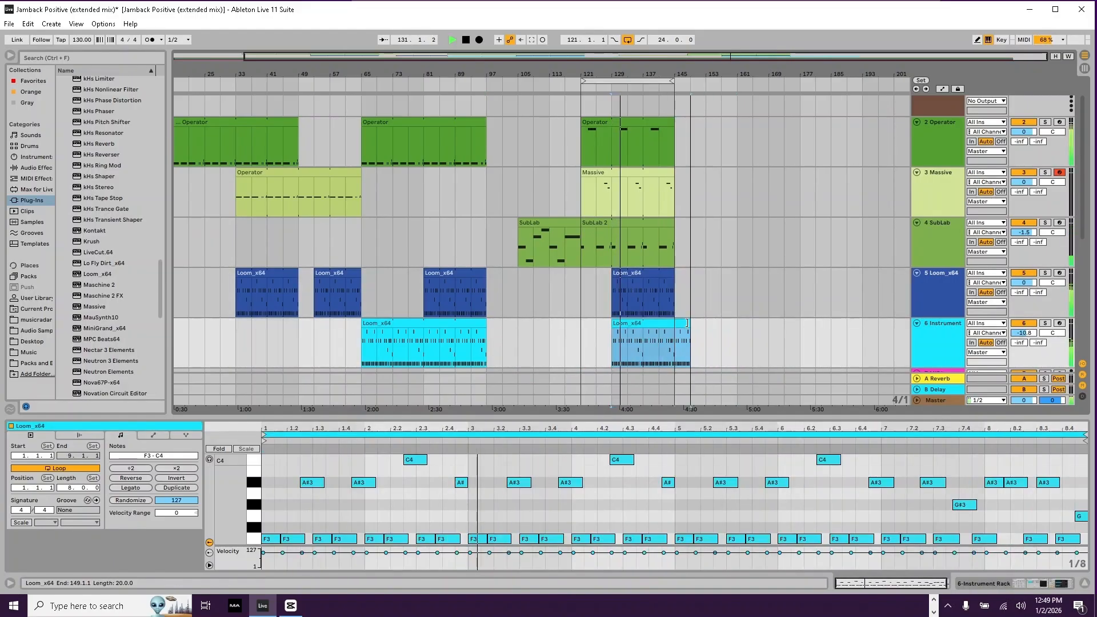
left_click_drag(737, 323, 673, 321)
Step: Mute the Other Instruments stem track and play the section from bar 129
scroll(713, 299, "down", 8)
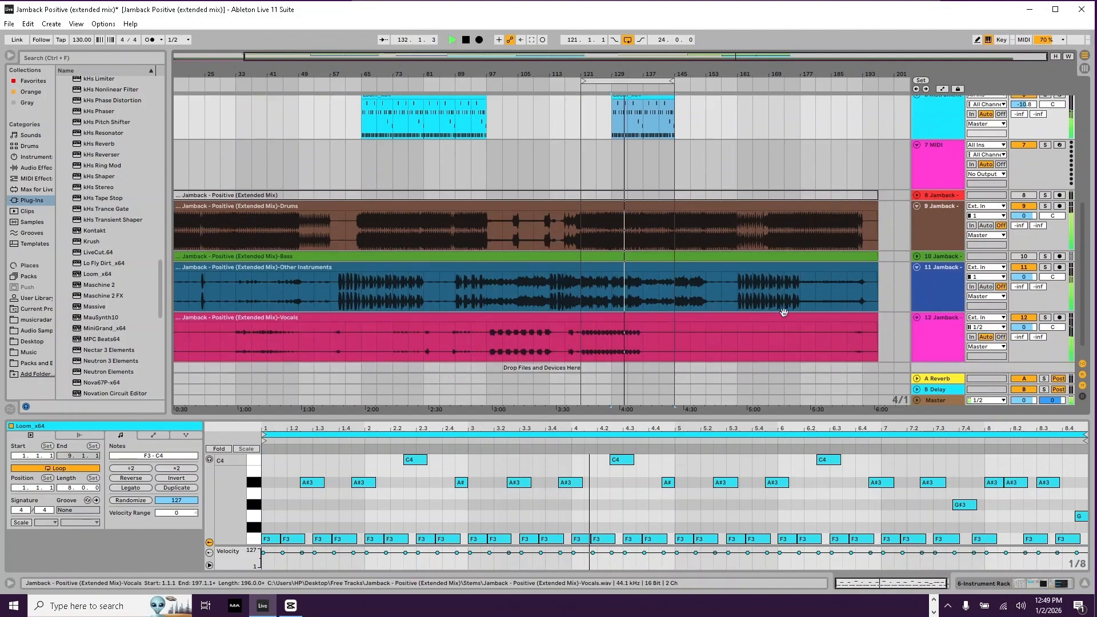
key("space")
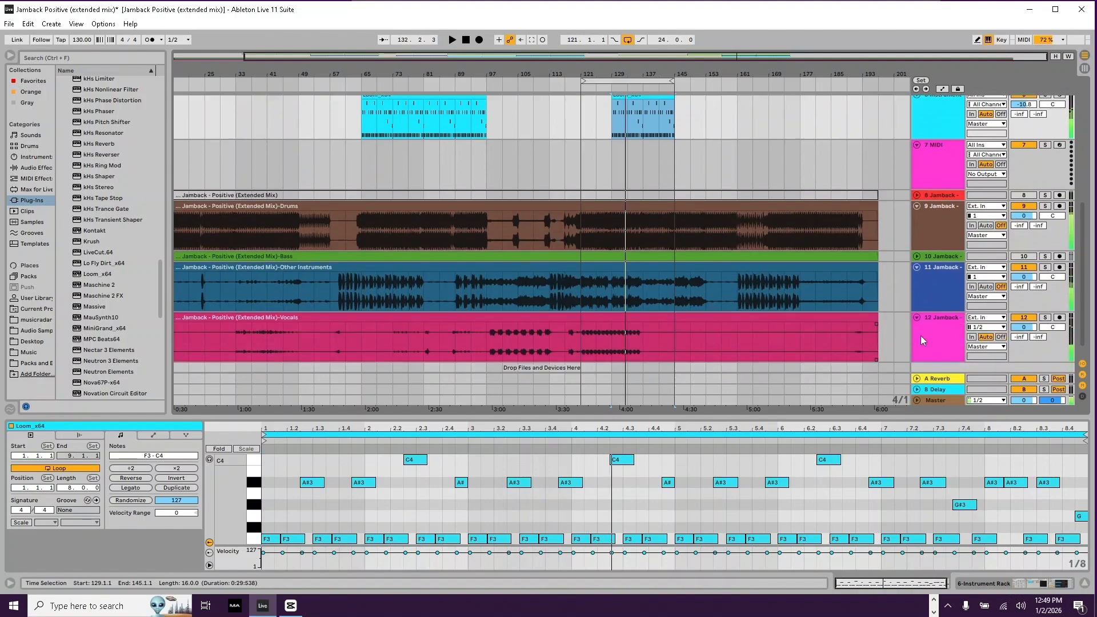
left_click(1024, 267)
key("space")
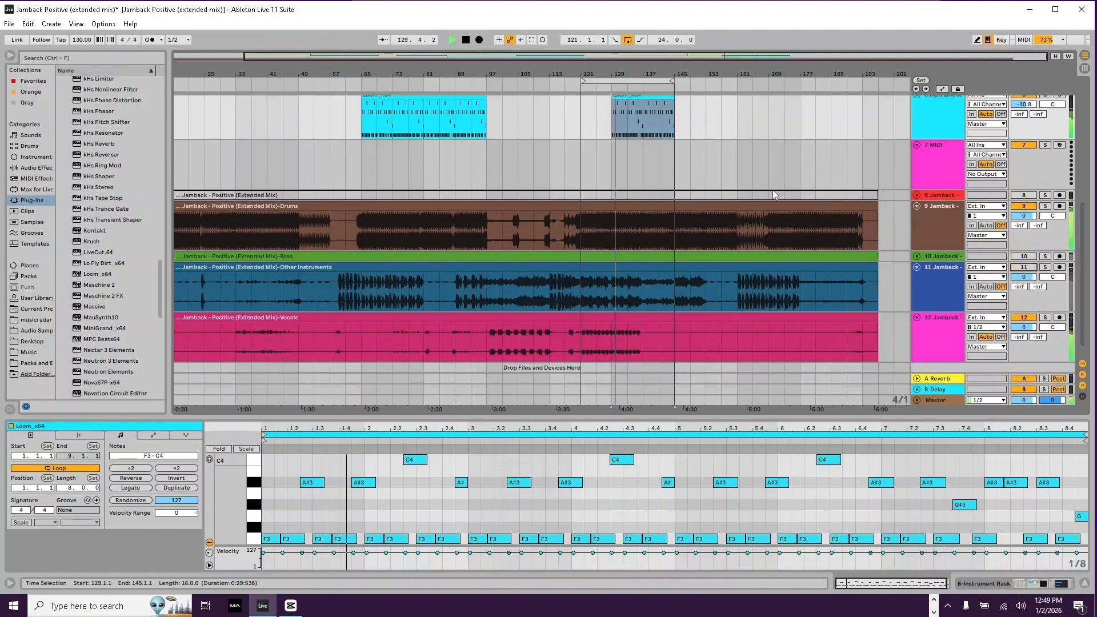
Step: Collapse the Operator, Massive, SubLab, Loom_x64 and Instrument Rack tracks and the Drums, Other Instruments and Vocals stem tracks
scroll(771, 187, "up", 2)
scroll(771, 183, "up", 8)
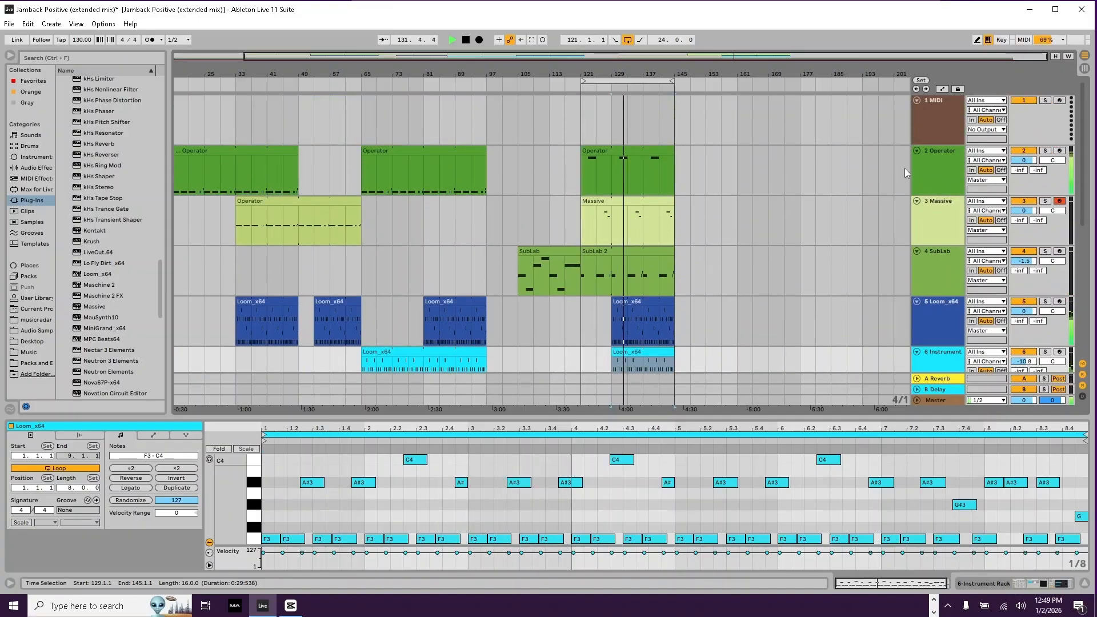
left_click(916, 152)
left_click(916, 163)
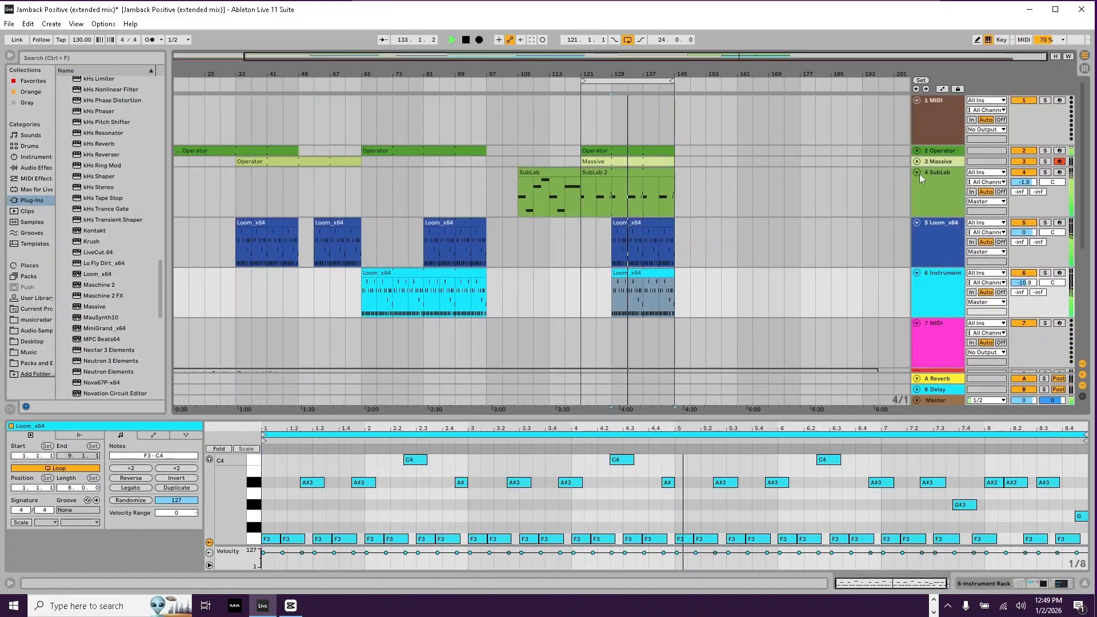
left_click(919, 172)
left_click(916, 183)
left_click(916, 194)
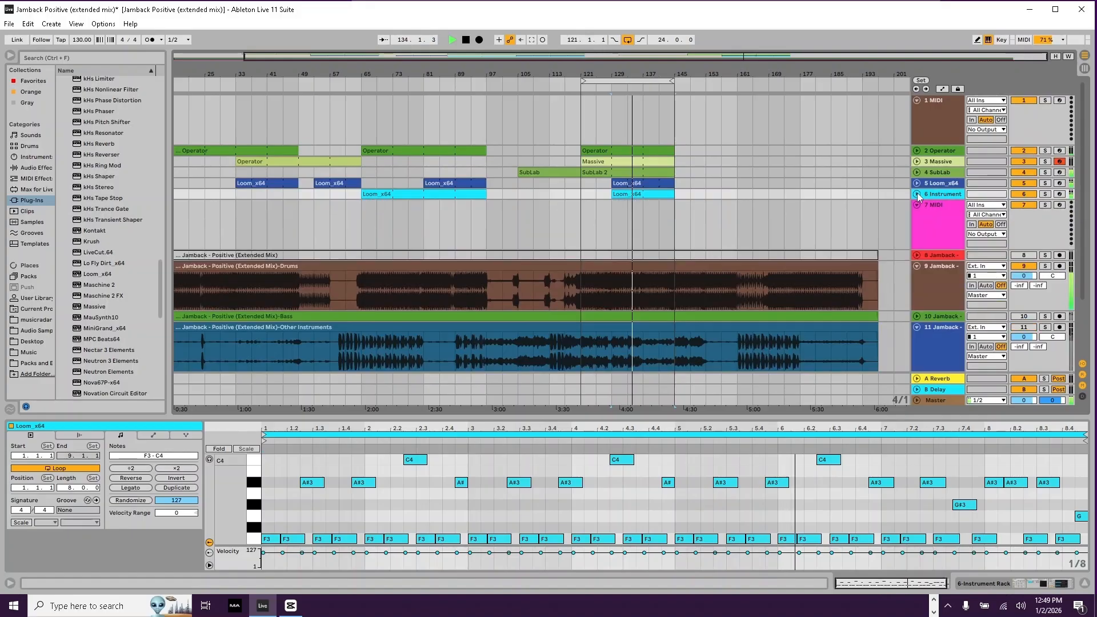
left_click(917, 267)
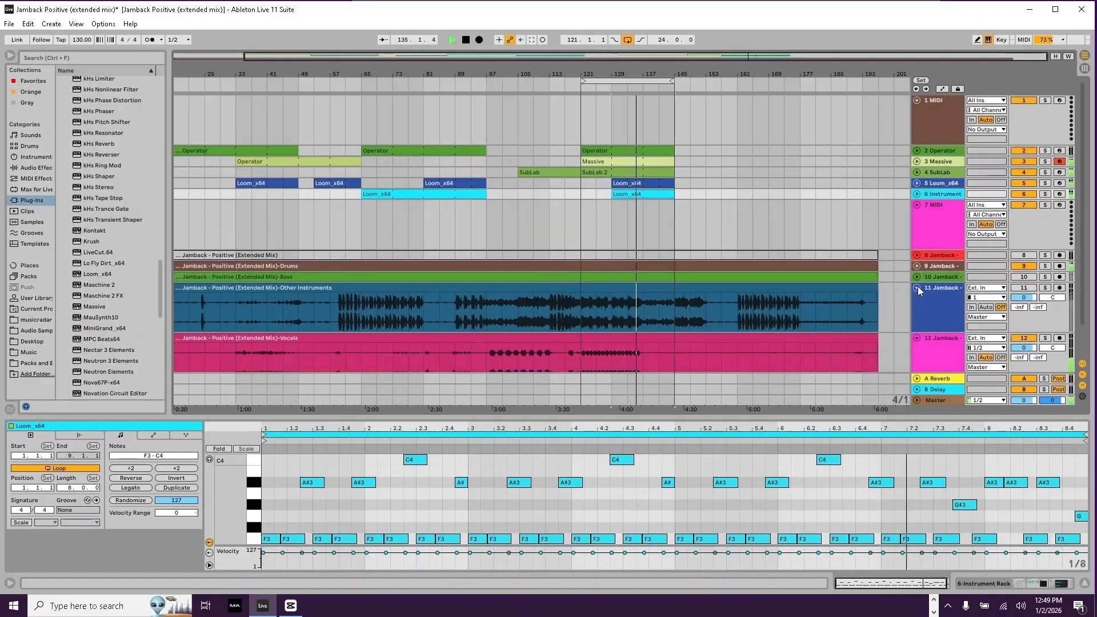
left_click(917, 287)
left_click(917, 298)
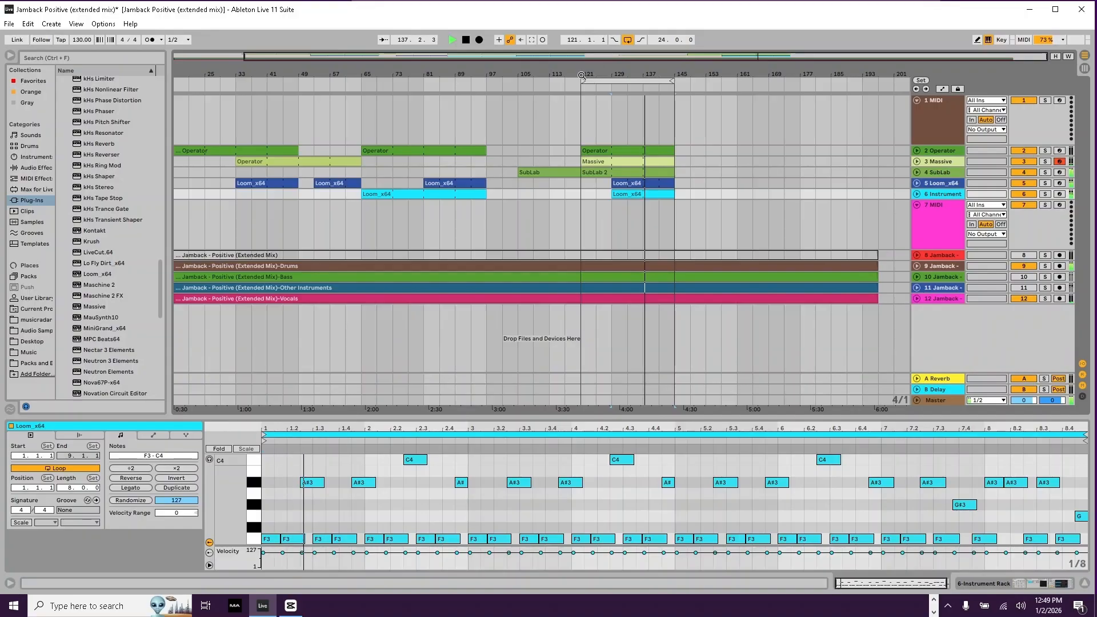
Step: Extend the arrangement loop's start back to bar 17 so it spans 128 bars
left_click_drag(583, 84, 216, 80)
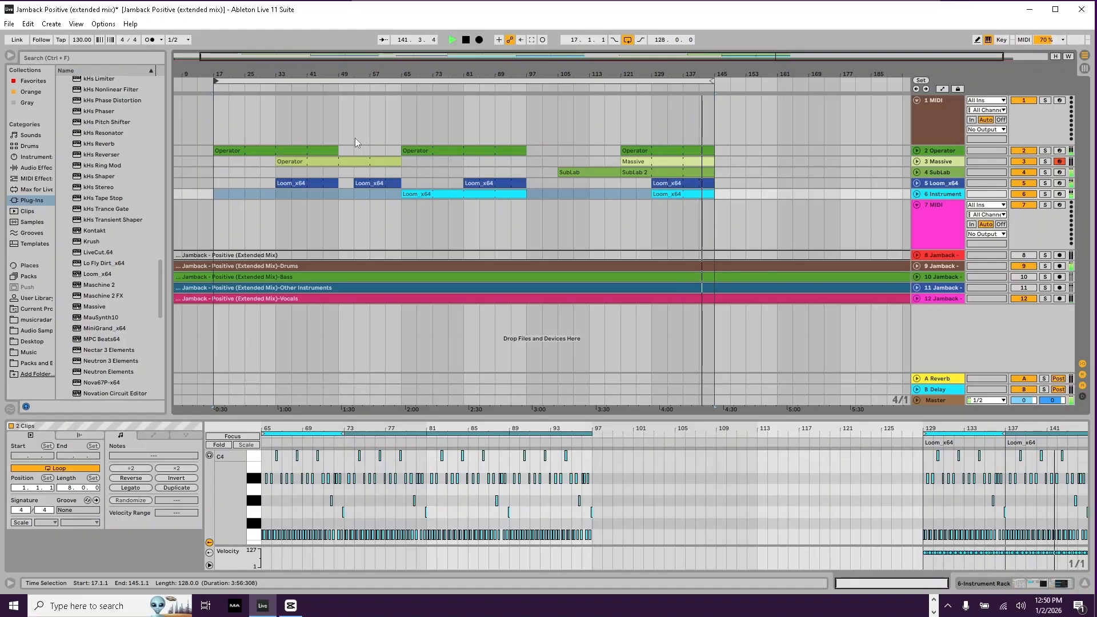
Step: Toggle the Drums stem's mute off and on, and play the arrangement from bars 33 and 65
left_click(1029, 268)
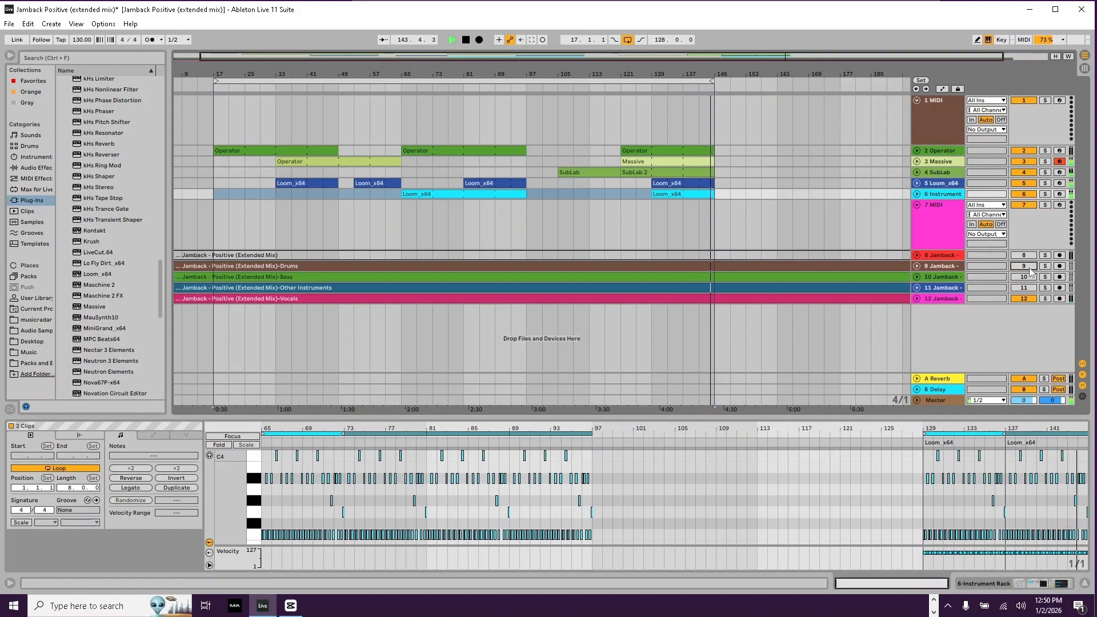
left_click(1028, 267)
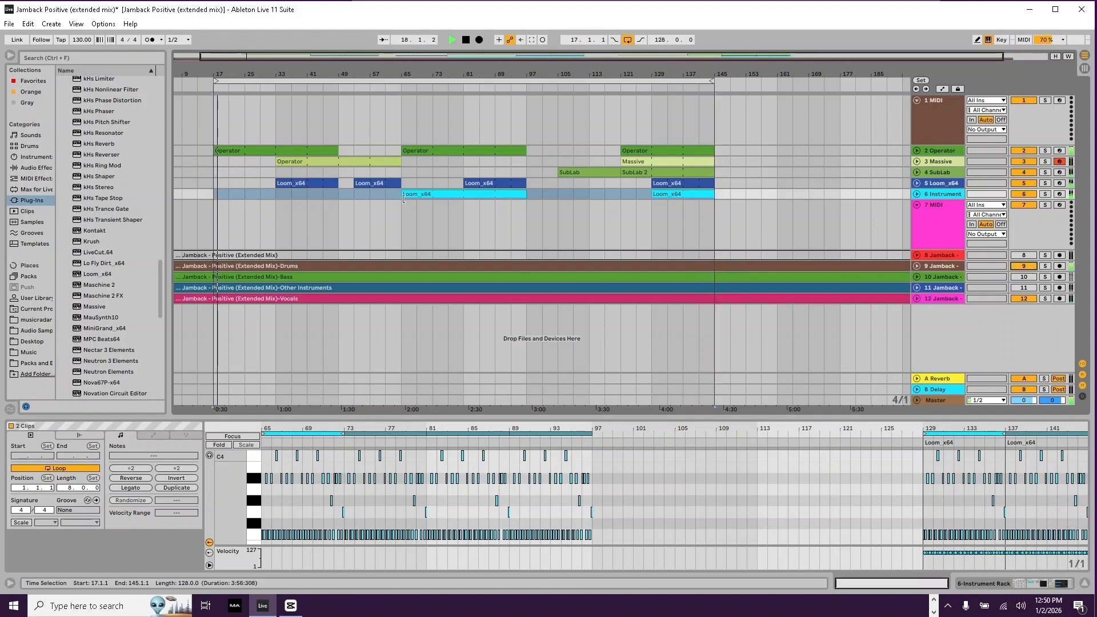
left_click(284, 162)
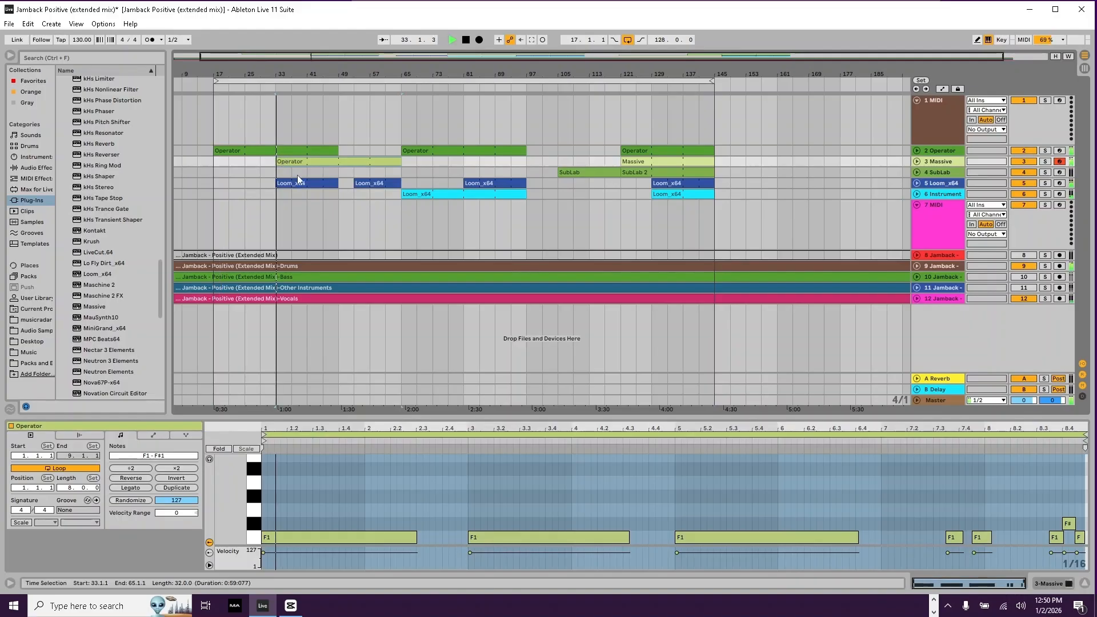
left_click(407, 195)
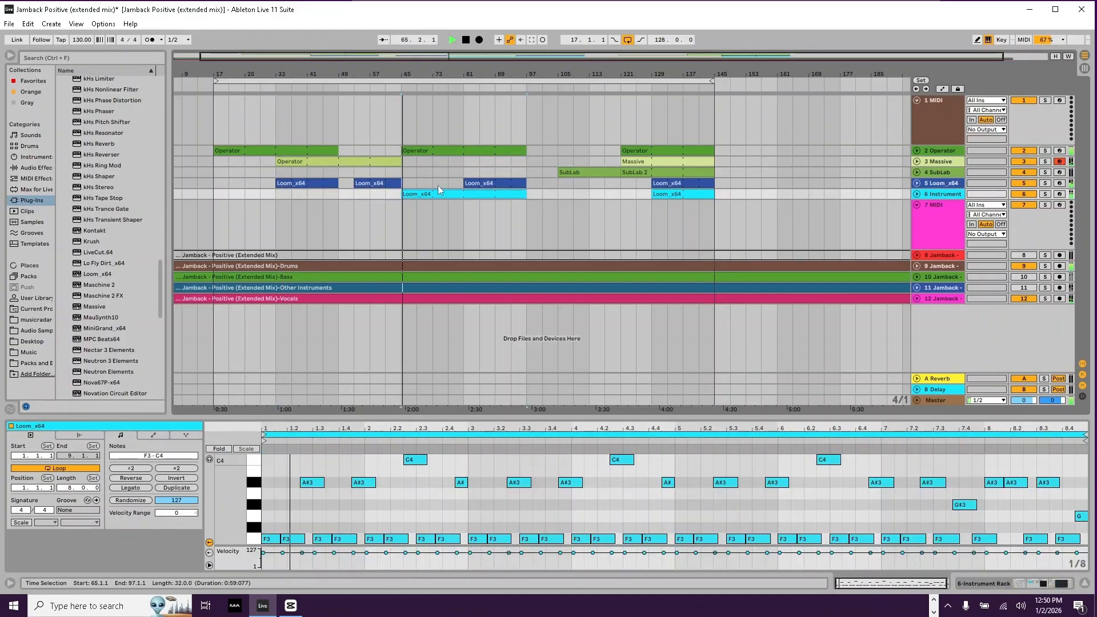
key("space")
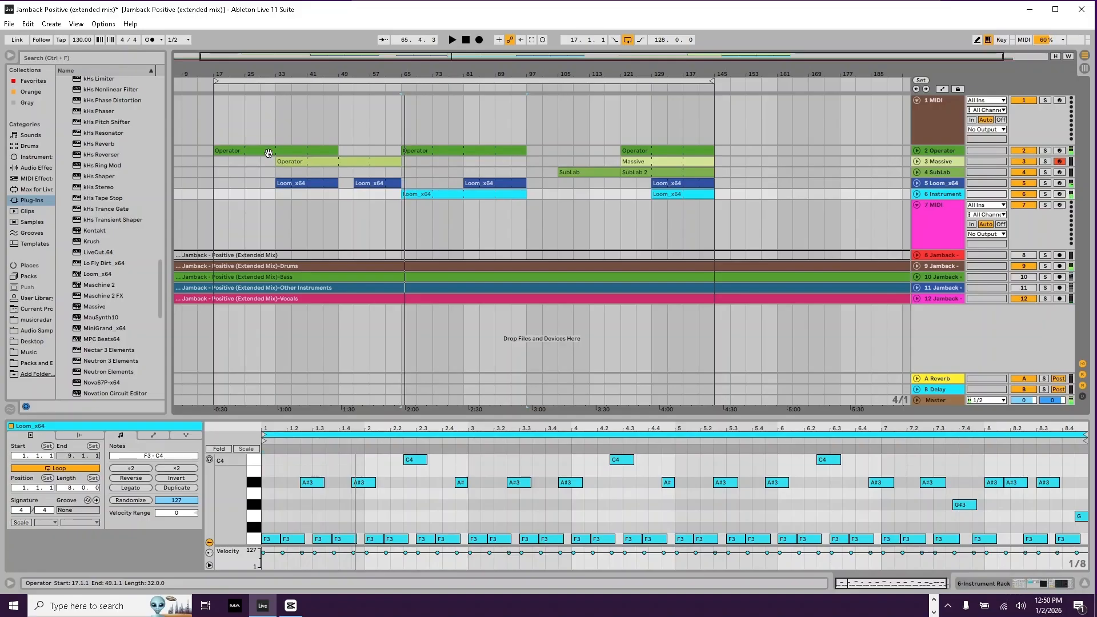
Step: Play the arrangement from the starts of the track 5 Loom_x64 clips at bars 33 and 53
left_click(269, 153)
key("space")
left_click(287, 183)
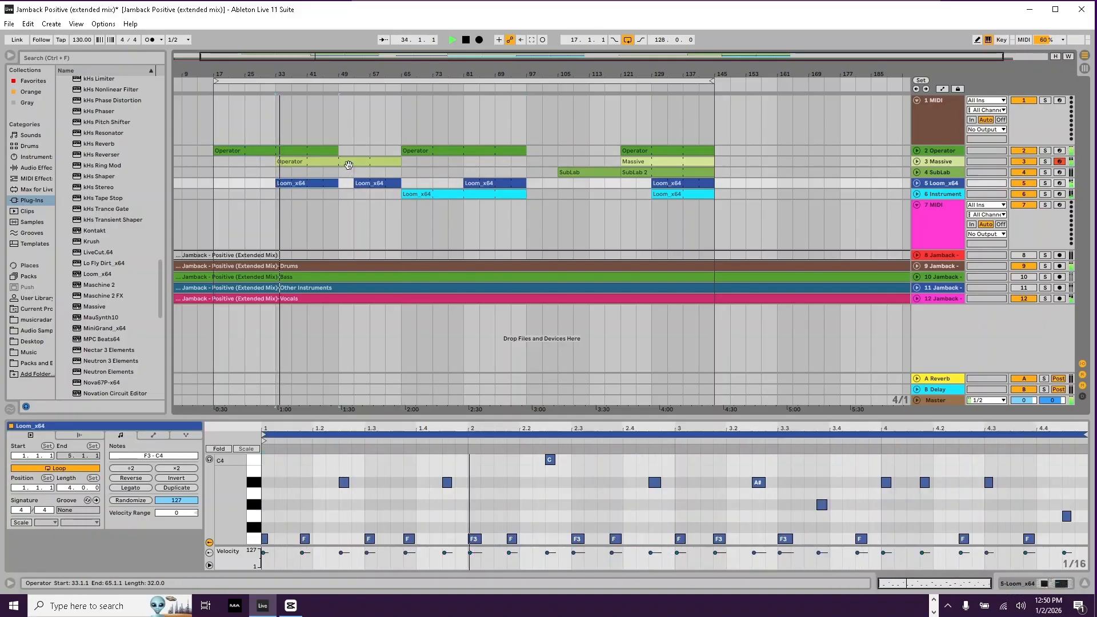
left_click(341, 180)
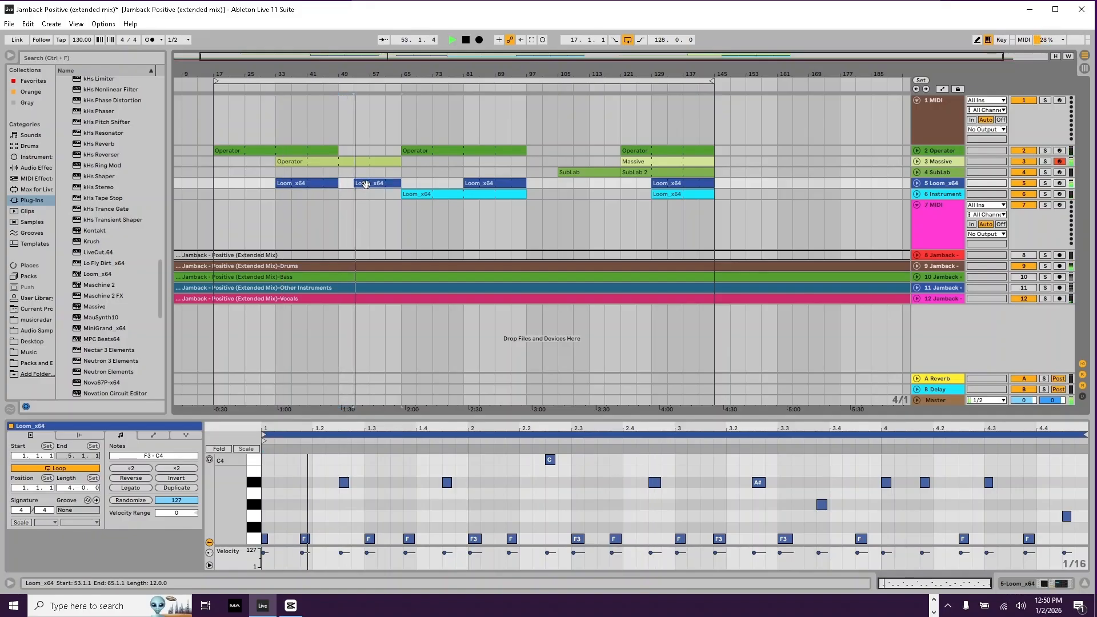
Step: Unfold the track 5 Loom_x64 track and raise its Flatline compressor's Amount to 75%
left_click(917, 183)
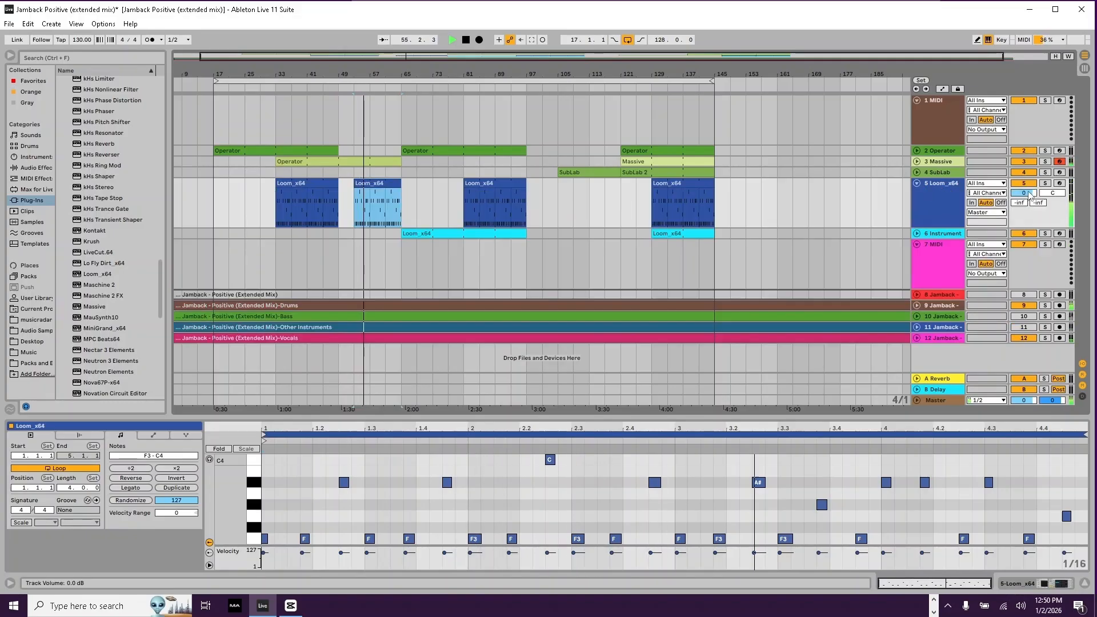
left_click(942, 180)
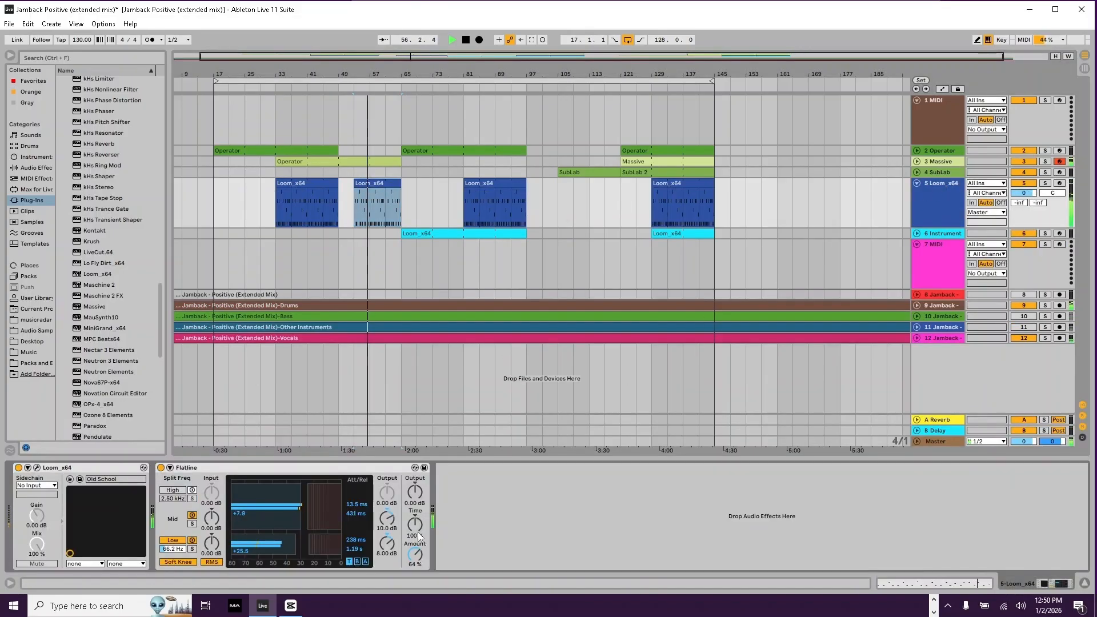
left_click_drag(415, 555, 415, 549)
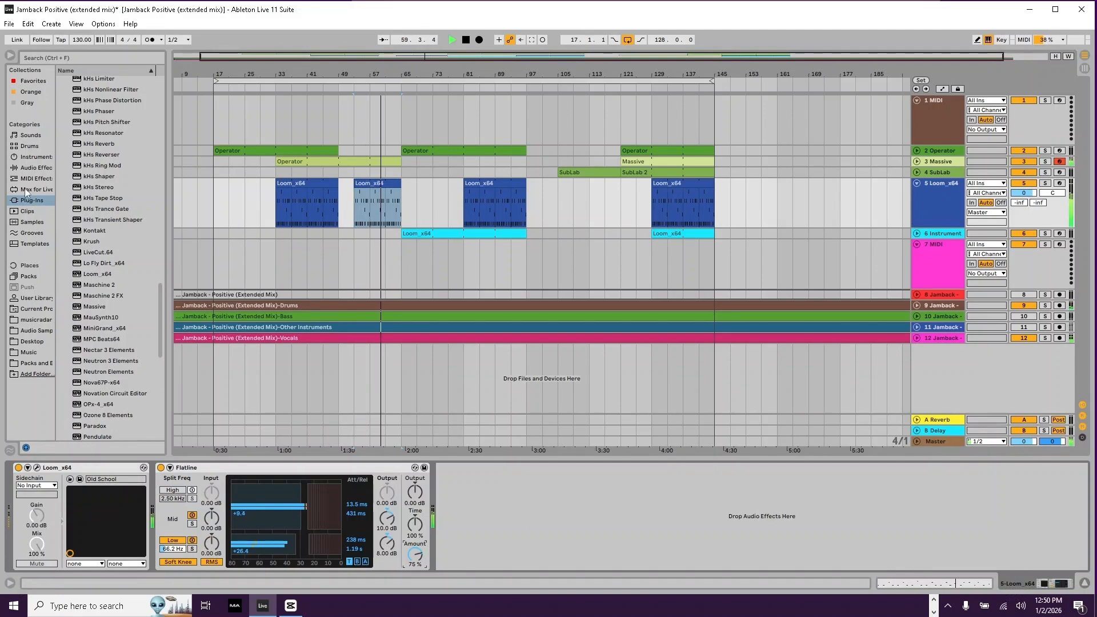
Step: Add a Limiter with 8.40 dB gain after Flatline on the Loom_x64 track and lower the track volume to -8.5 dB
left_click(25, 168)
left_click_drag(85, 146, 459, 480)
left_click_drag(1024, 193, 1023, 203)
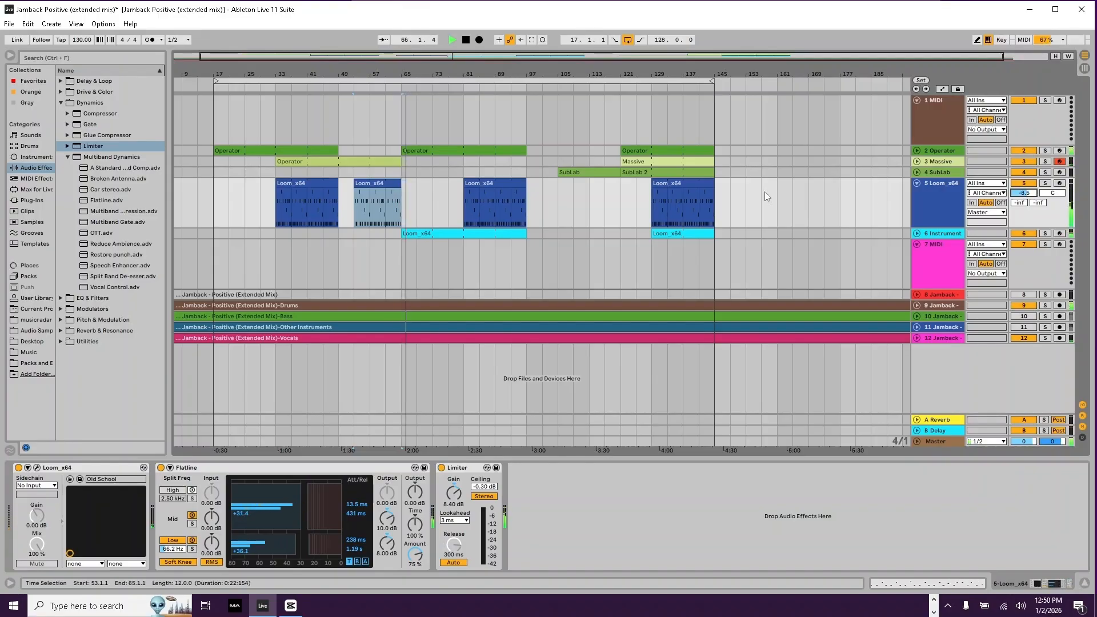
Step: On track 5, extend the second Loom_x64 clip to bar 73, start the third at bar 89, and save the set
left_click_drag(396, 184, 495, 184)
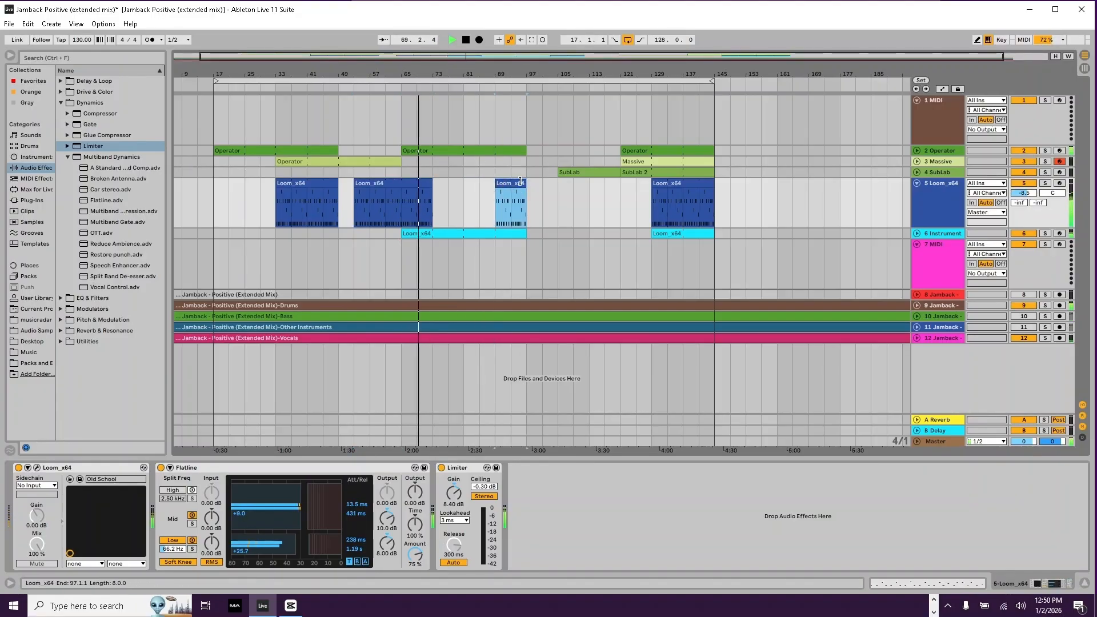
key("ctrl+s")
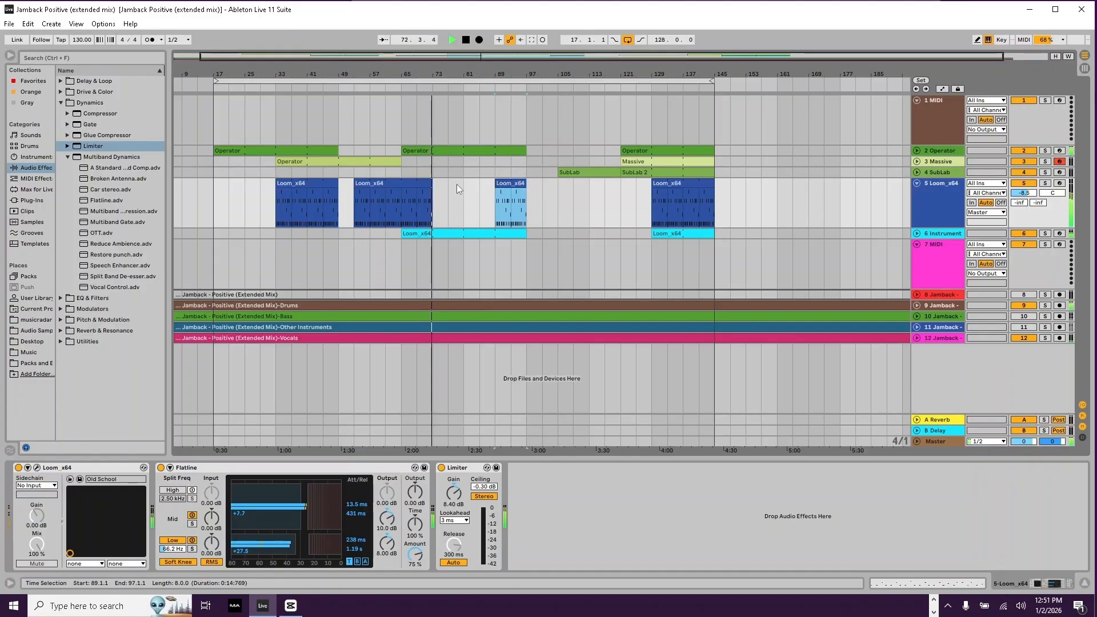
Step: Play the edited arrangement from bar 81 and from the SubLab clip's start at bar 105
left_click(465, 203)
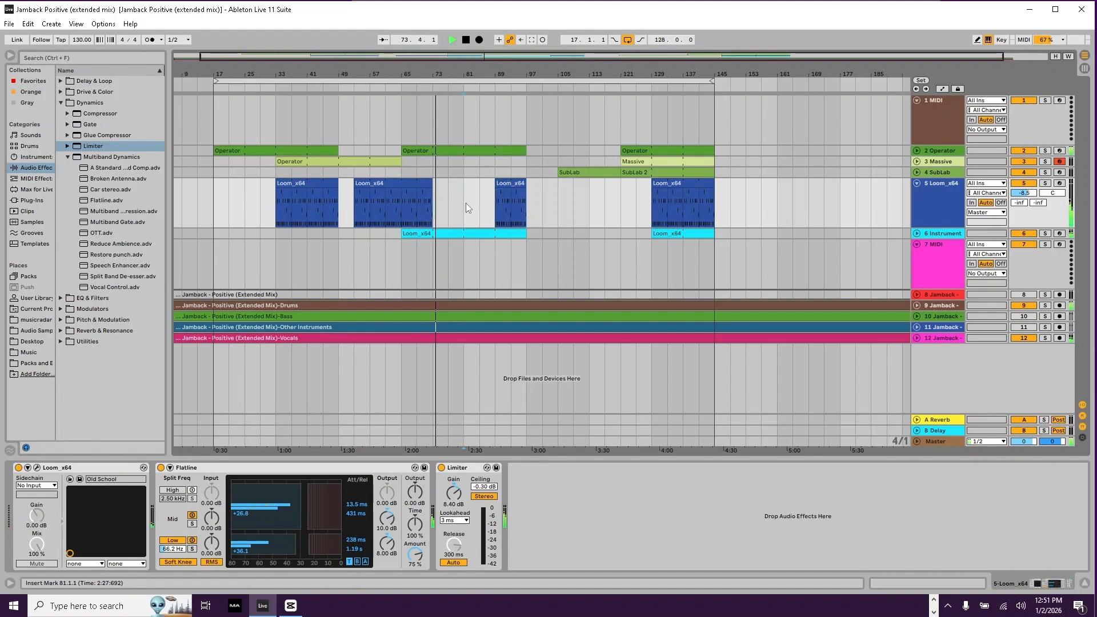
left_click_drag(496, 204, 530, 194)
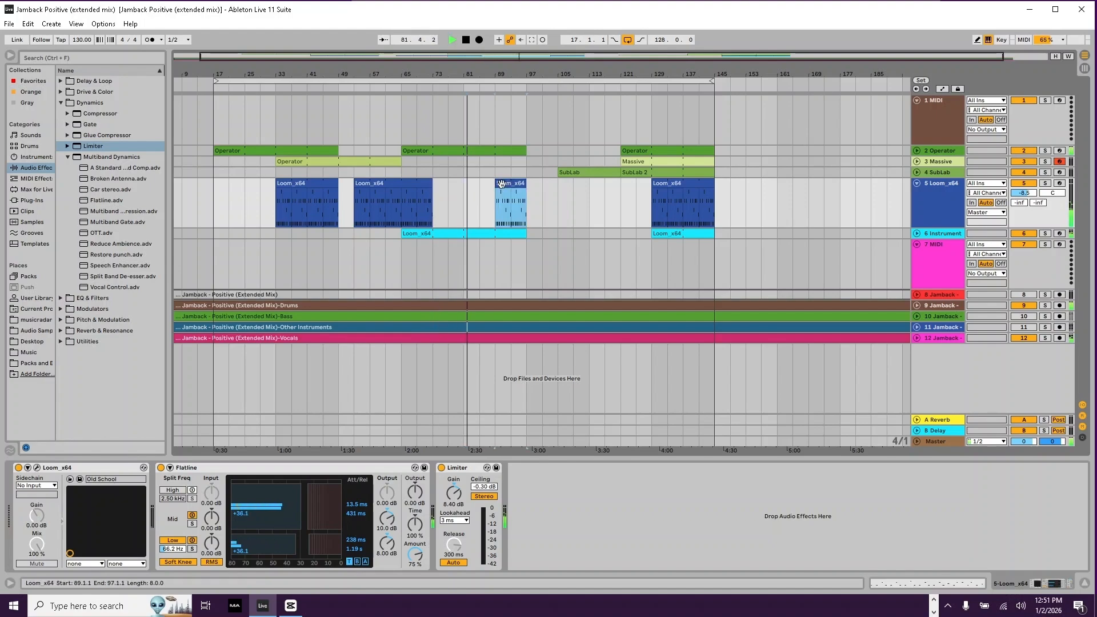
left_click(564, 174)
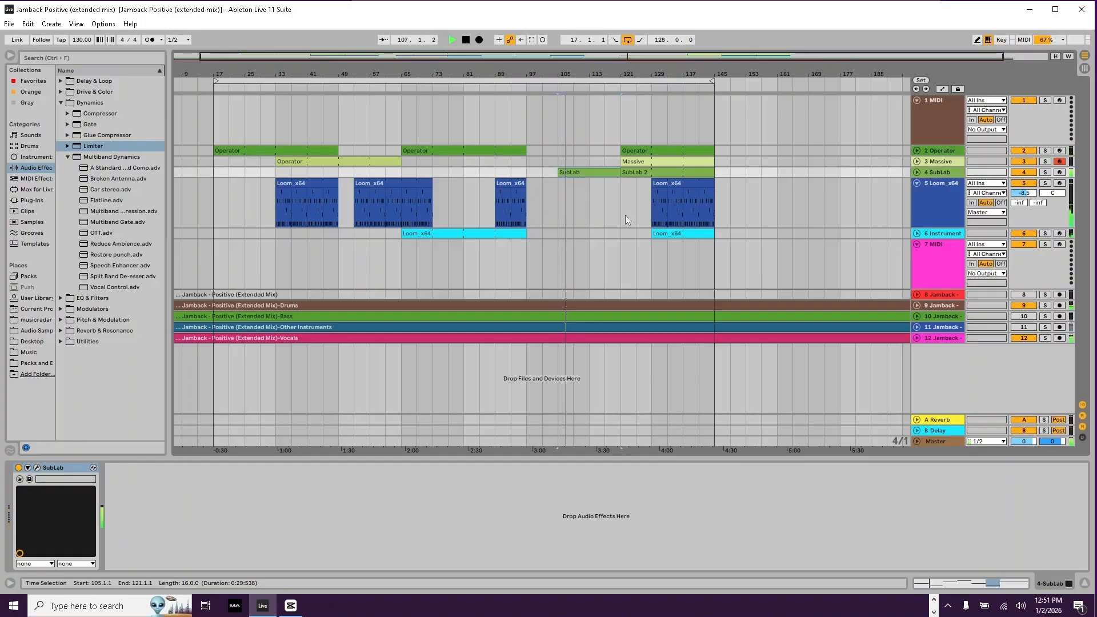
Step: Set the Vocals stem's Reverb and Delay sends to -inf and play the arrangement from bars 121 and 129
left_click(917, 338)
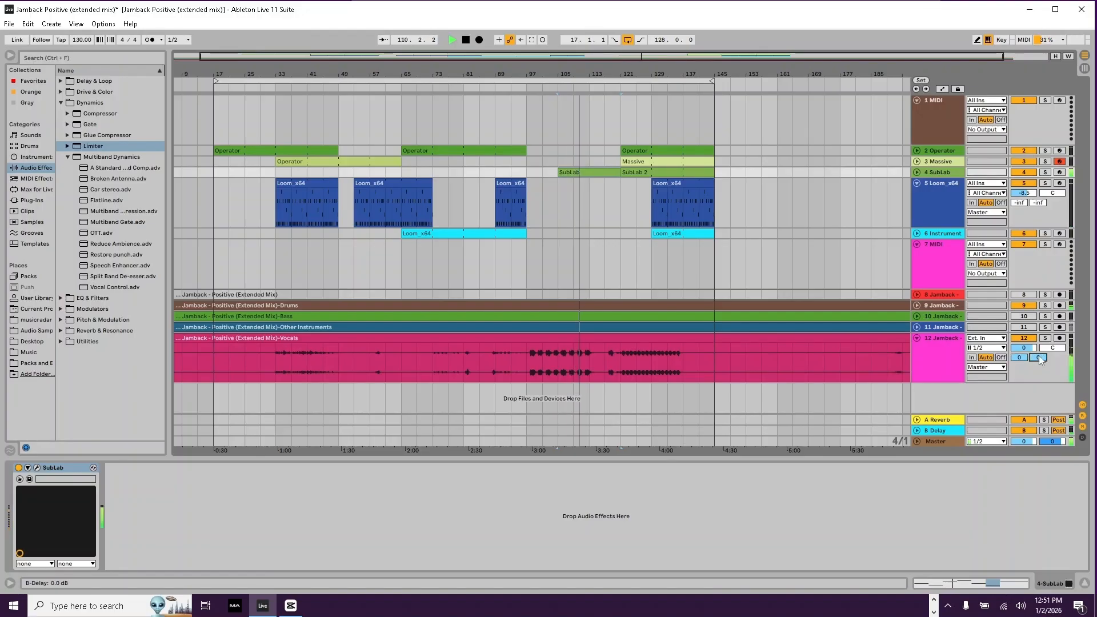
key("Delete")
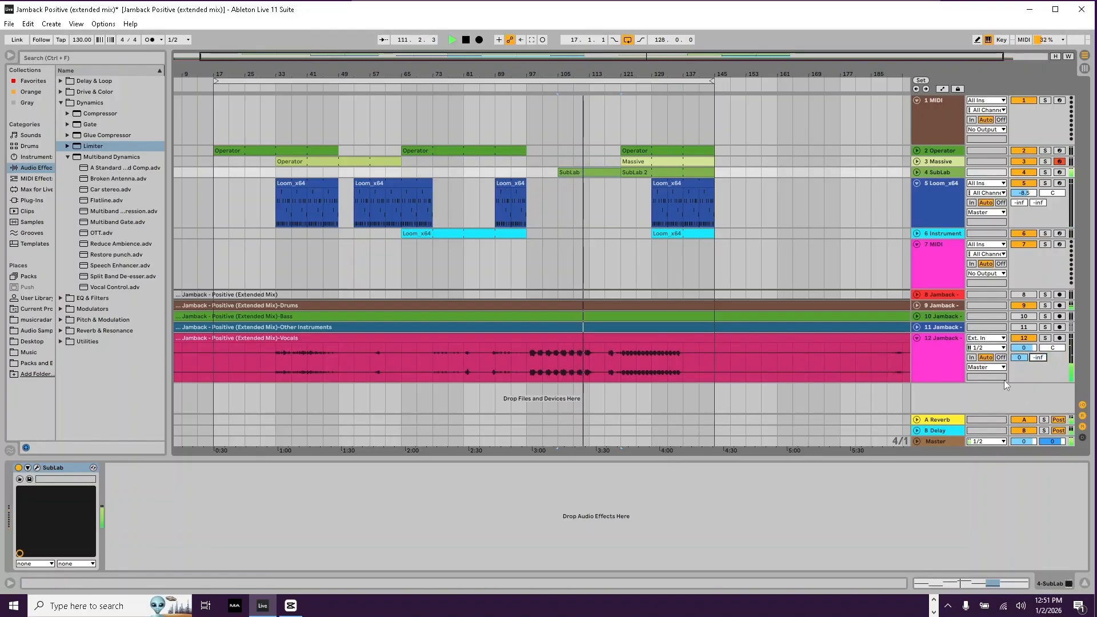
left_click(634, 153)
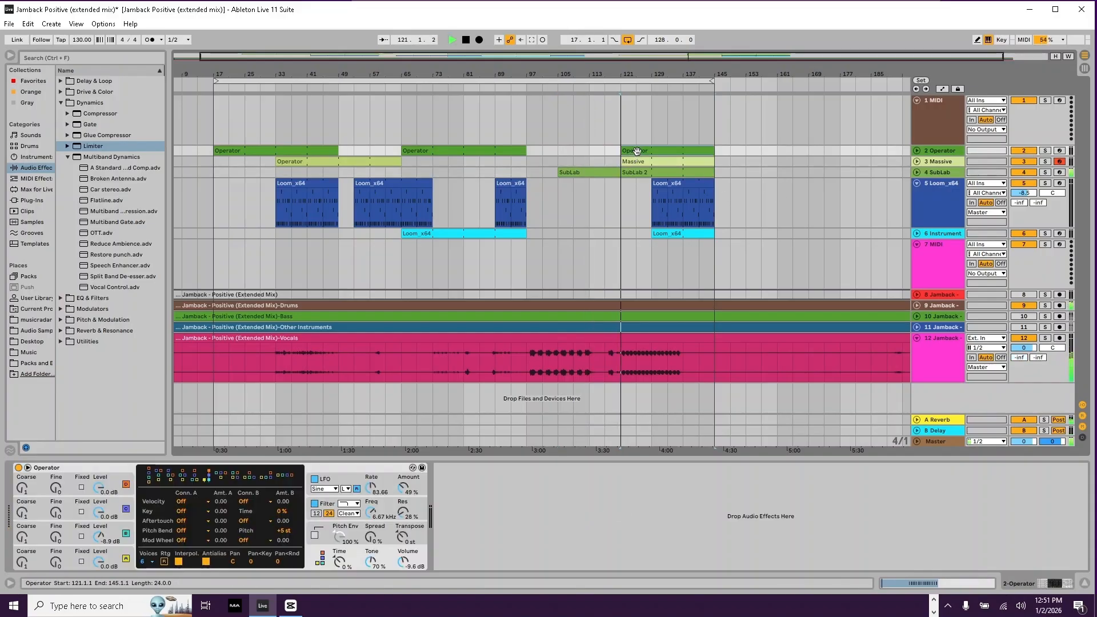
left_click(658, 188)
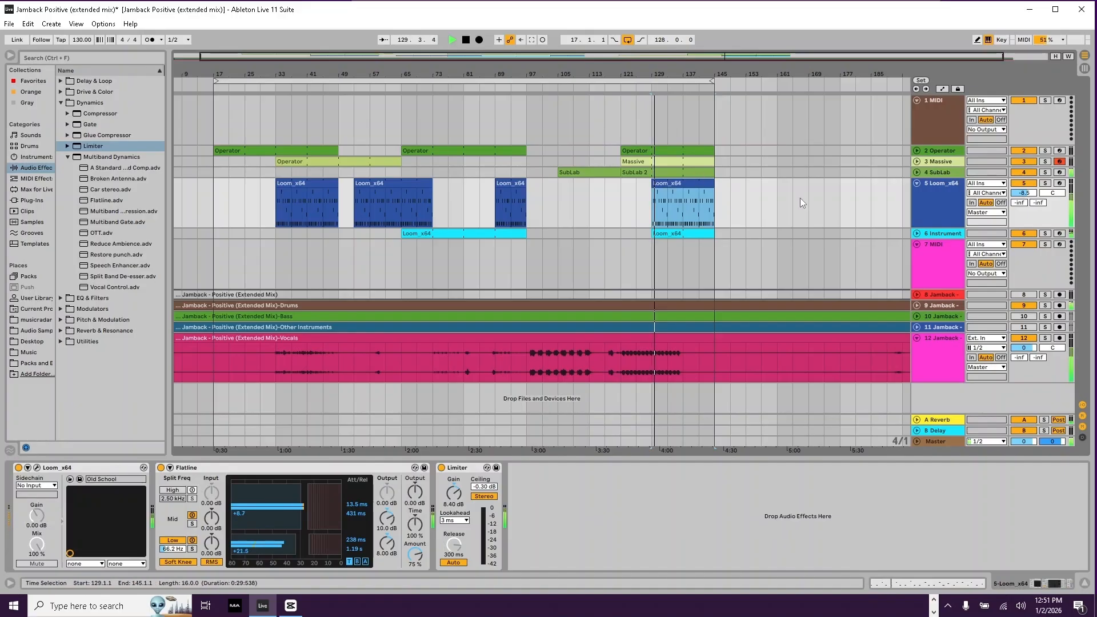